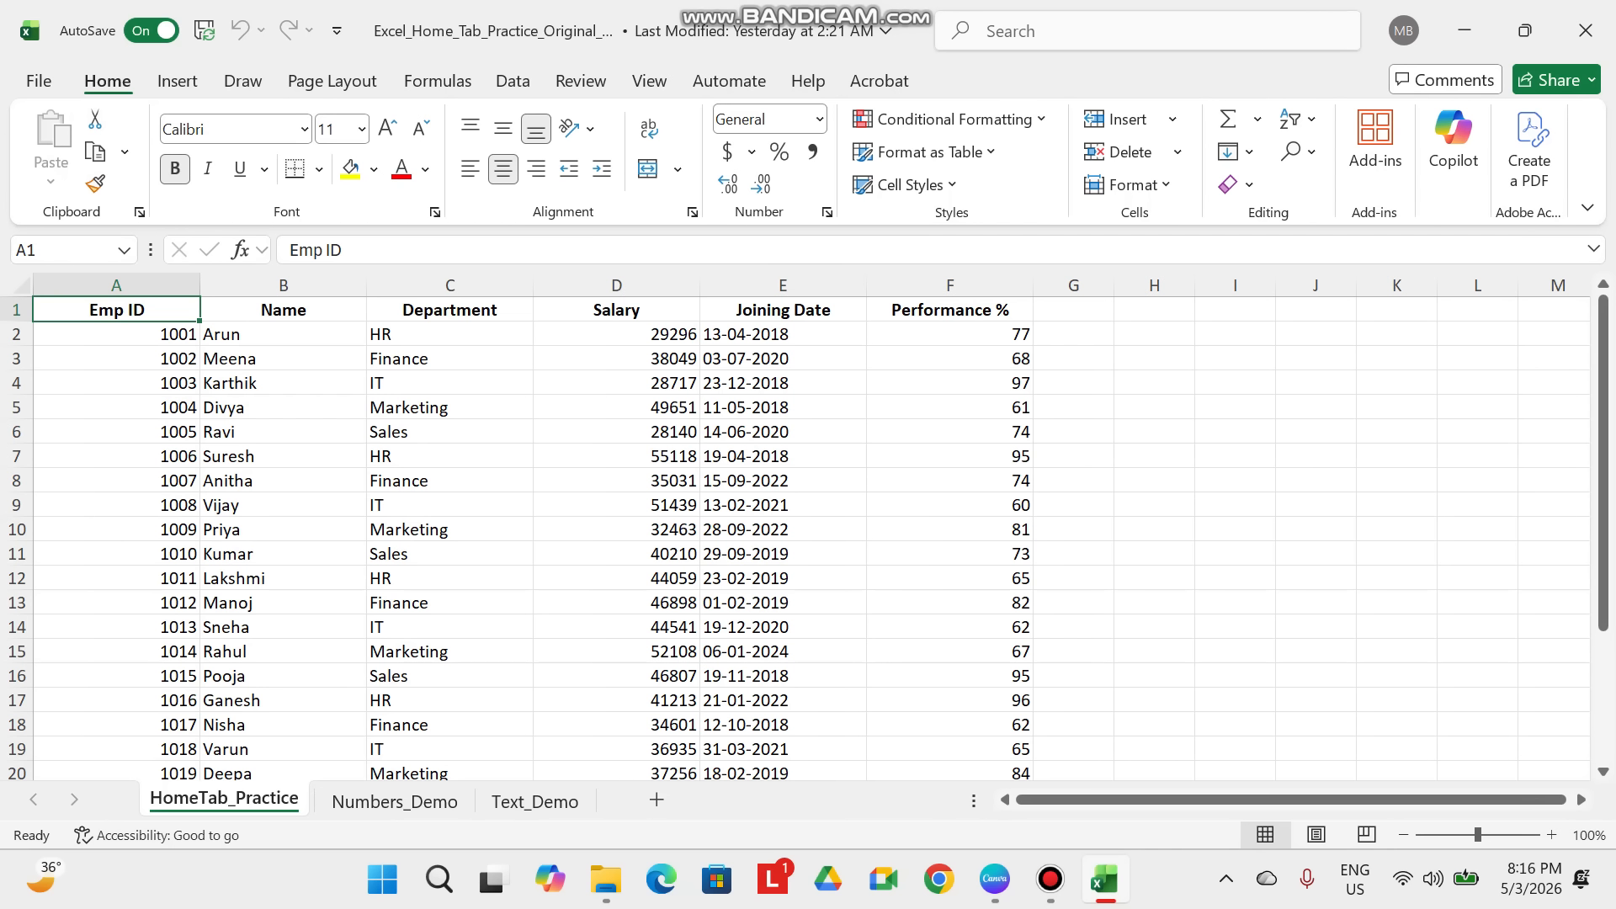
- Cut the employee name from cell B5 and paste it into cell J6
{"action": "key", "text": "Down"}
{"action": "key", "text": "Down"}
{"action": "key", "text": "Down"}
{"action": "key", "text": "Down"}
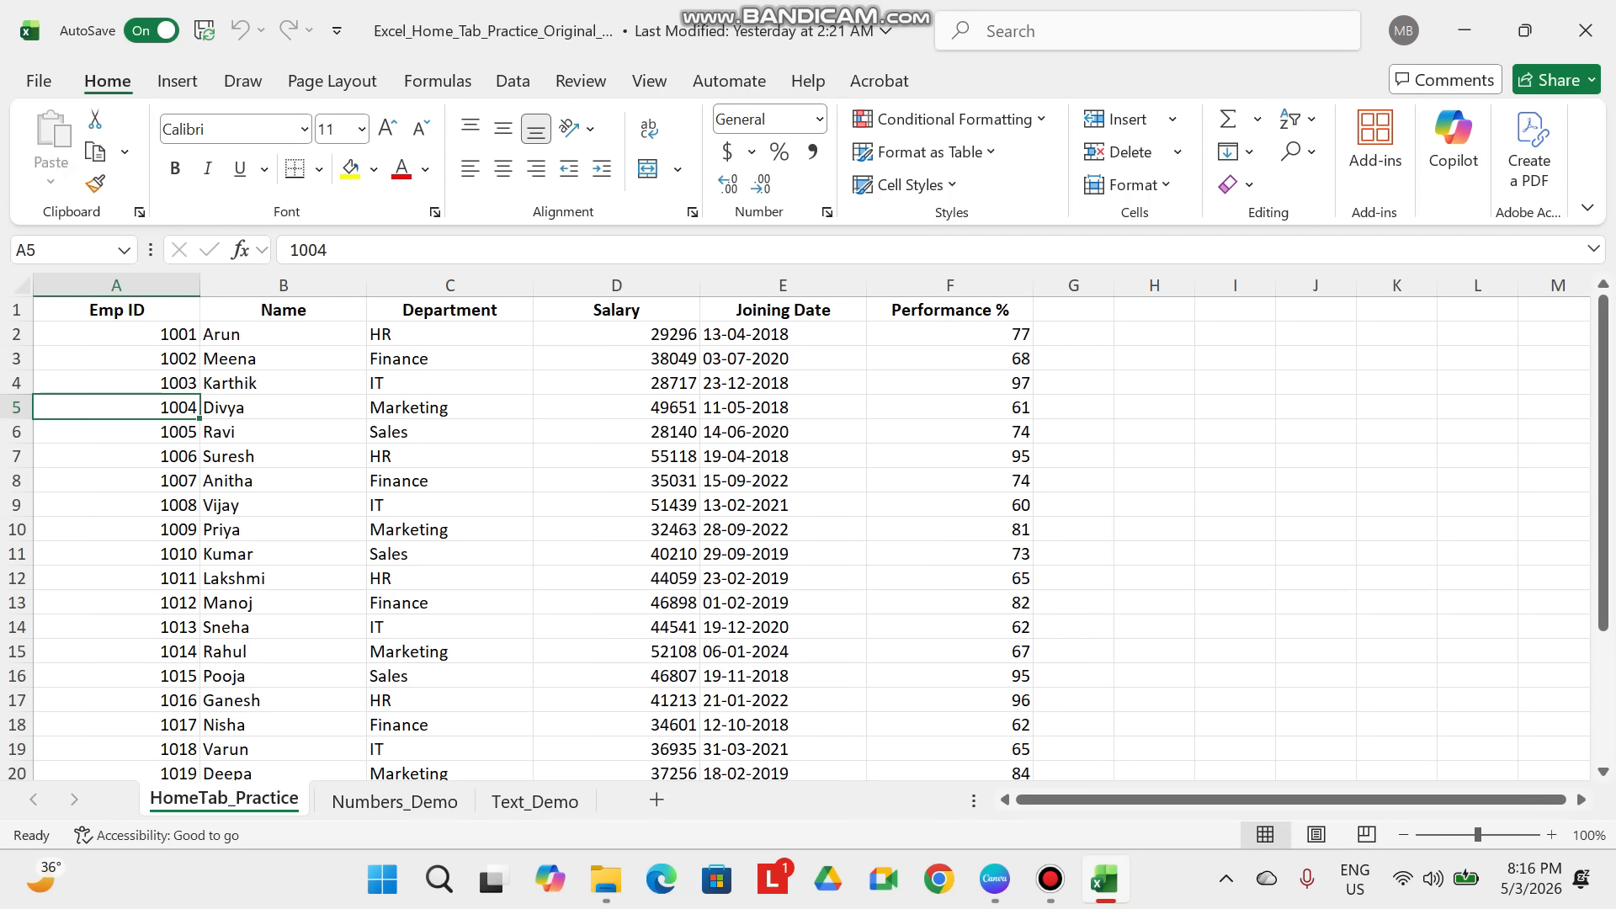
{"action": "left_click", "coordinate": [283, 407]}
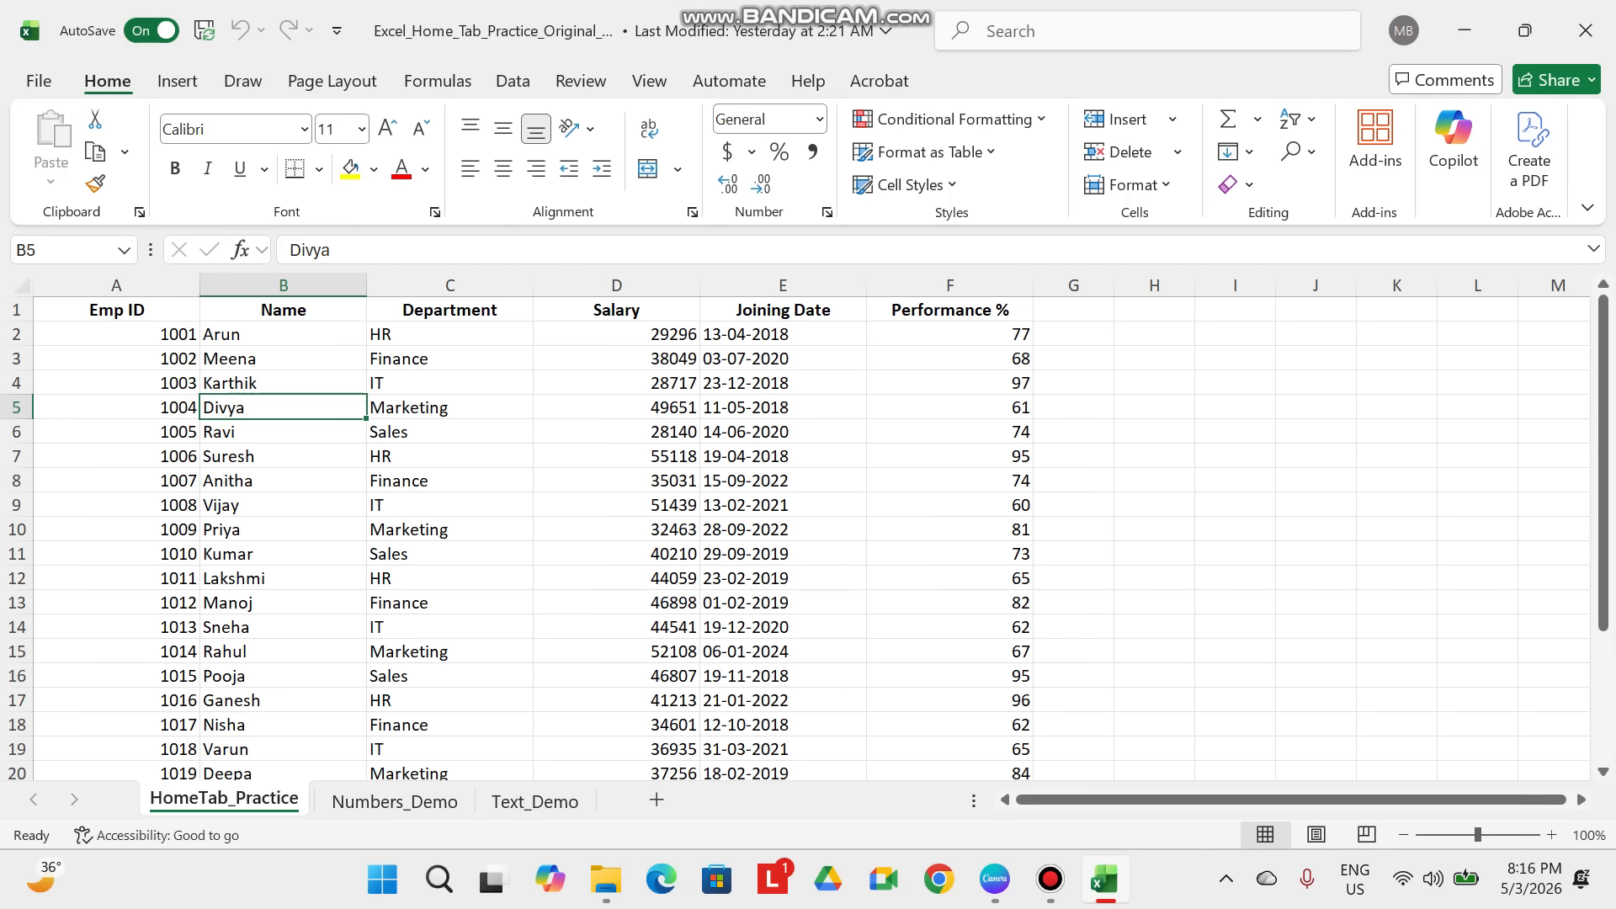
{"action": "left_click", "coordinate": [95, 119]}
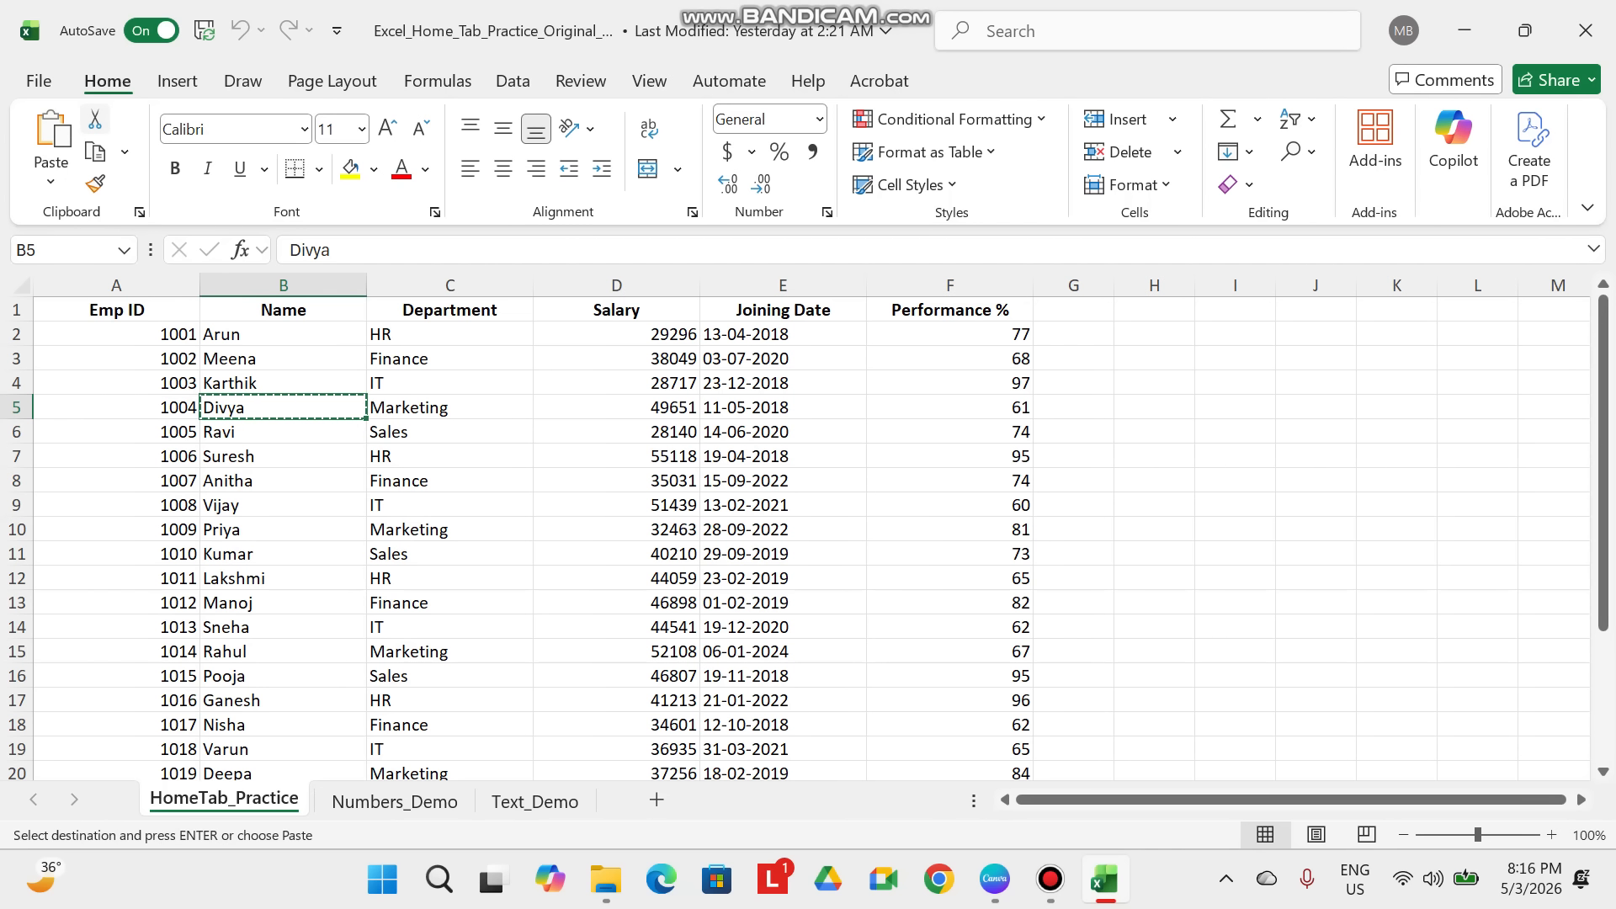
{"action": "left_click", "coordinate": [1316, 432]}
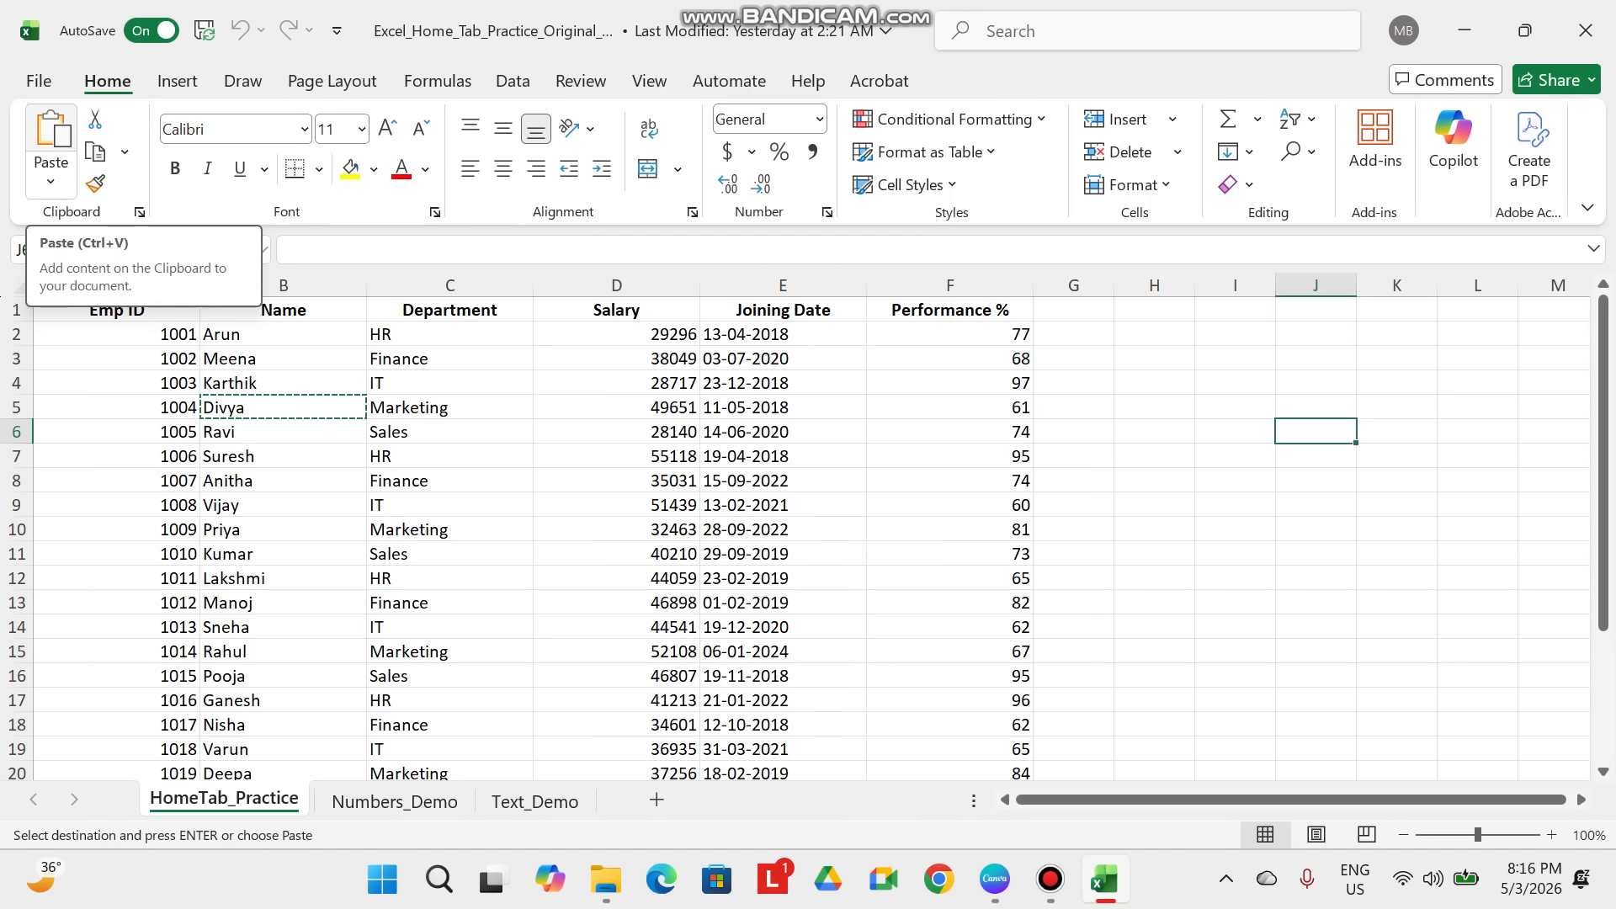
{"action": "left_click", "coordinate": [52, 135]}
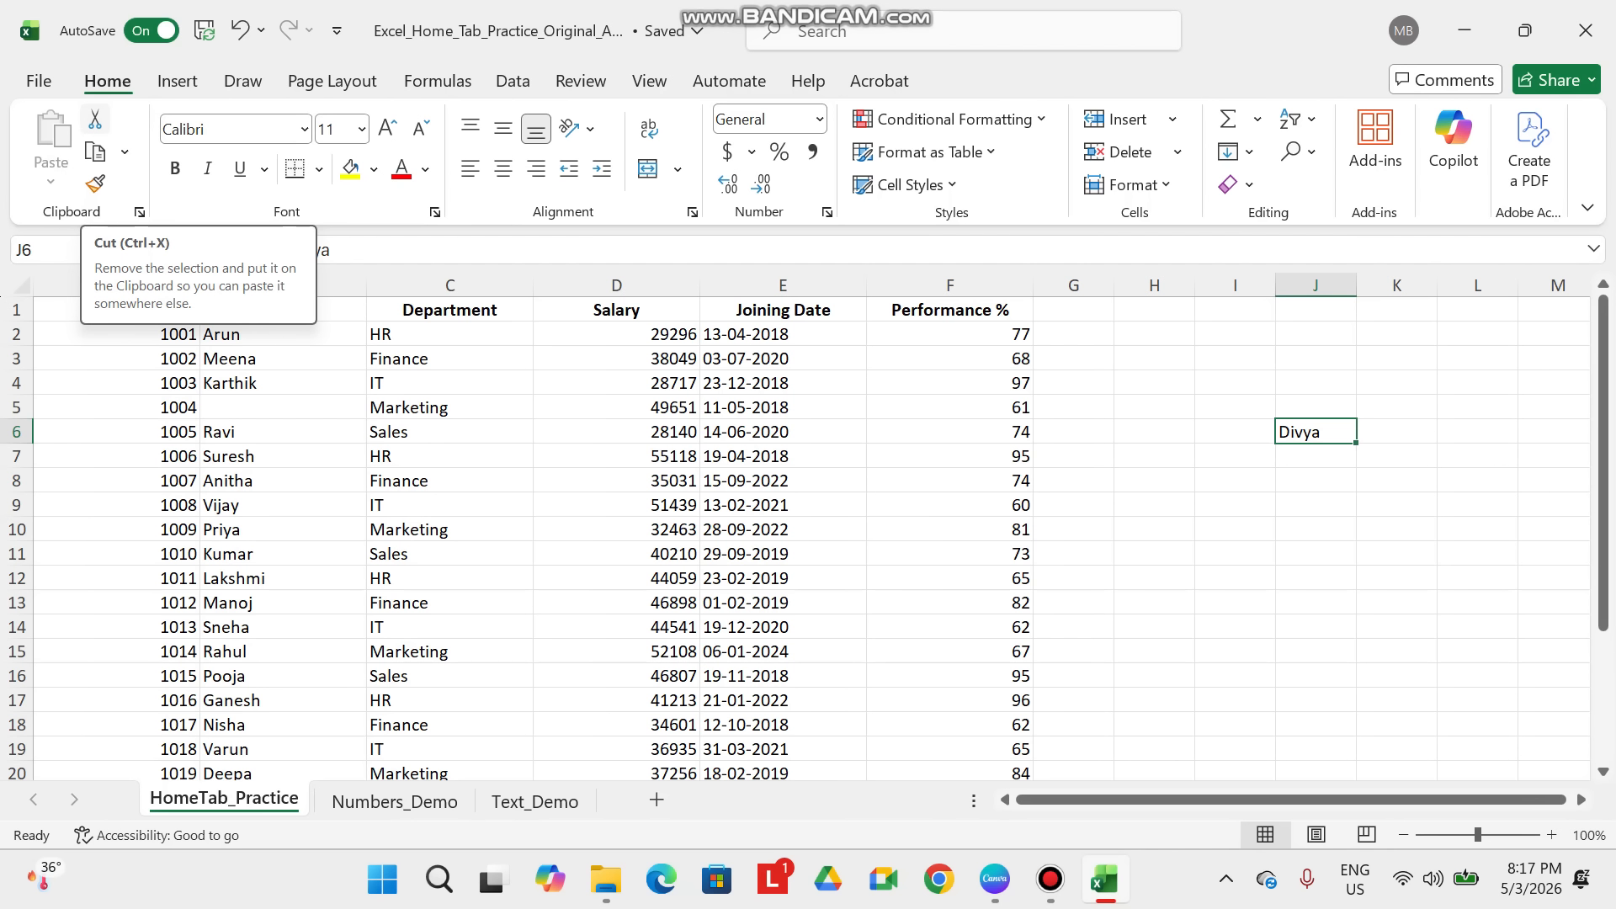
- Cut the employee name from cell J6 and paste it back into cell B5
{"action": "left_click", "coordinate": [95, 120]}
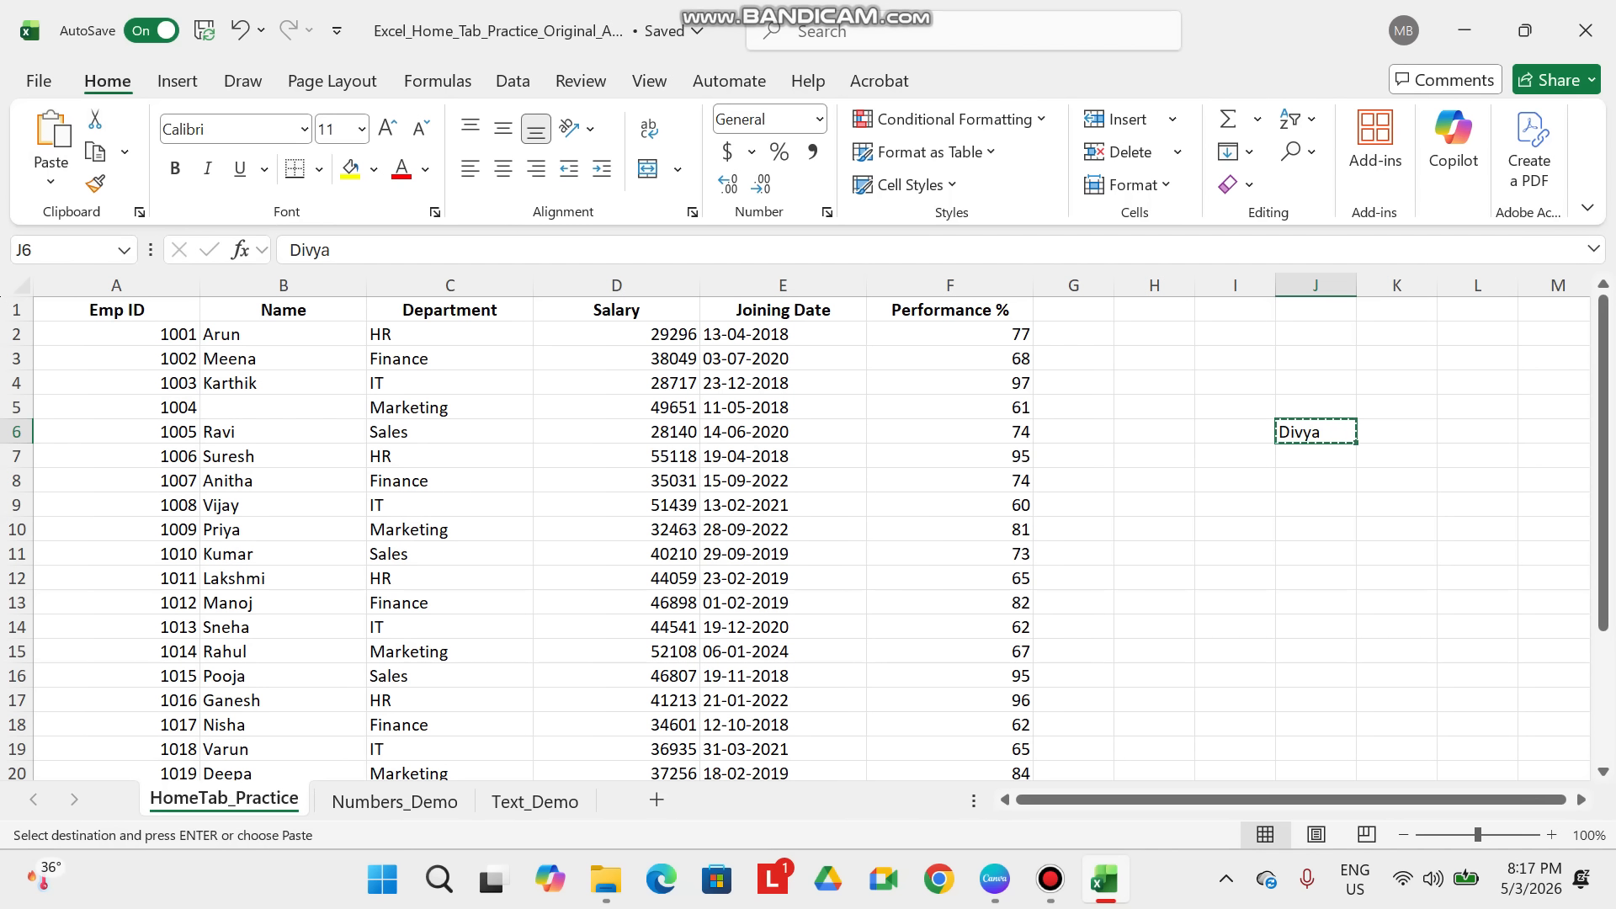
{"action": "left_click", "coordinate": [283, 407]}
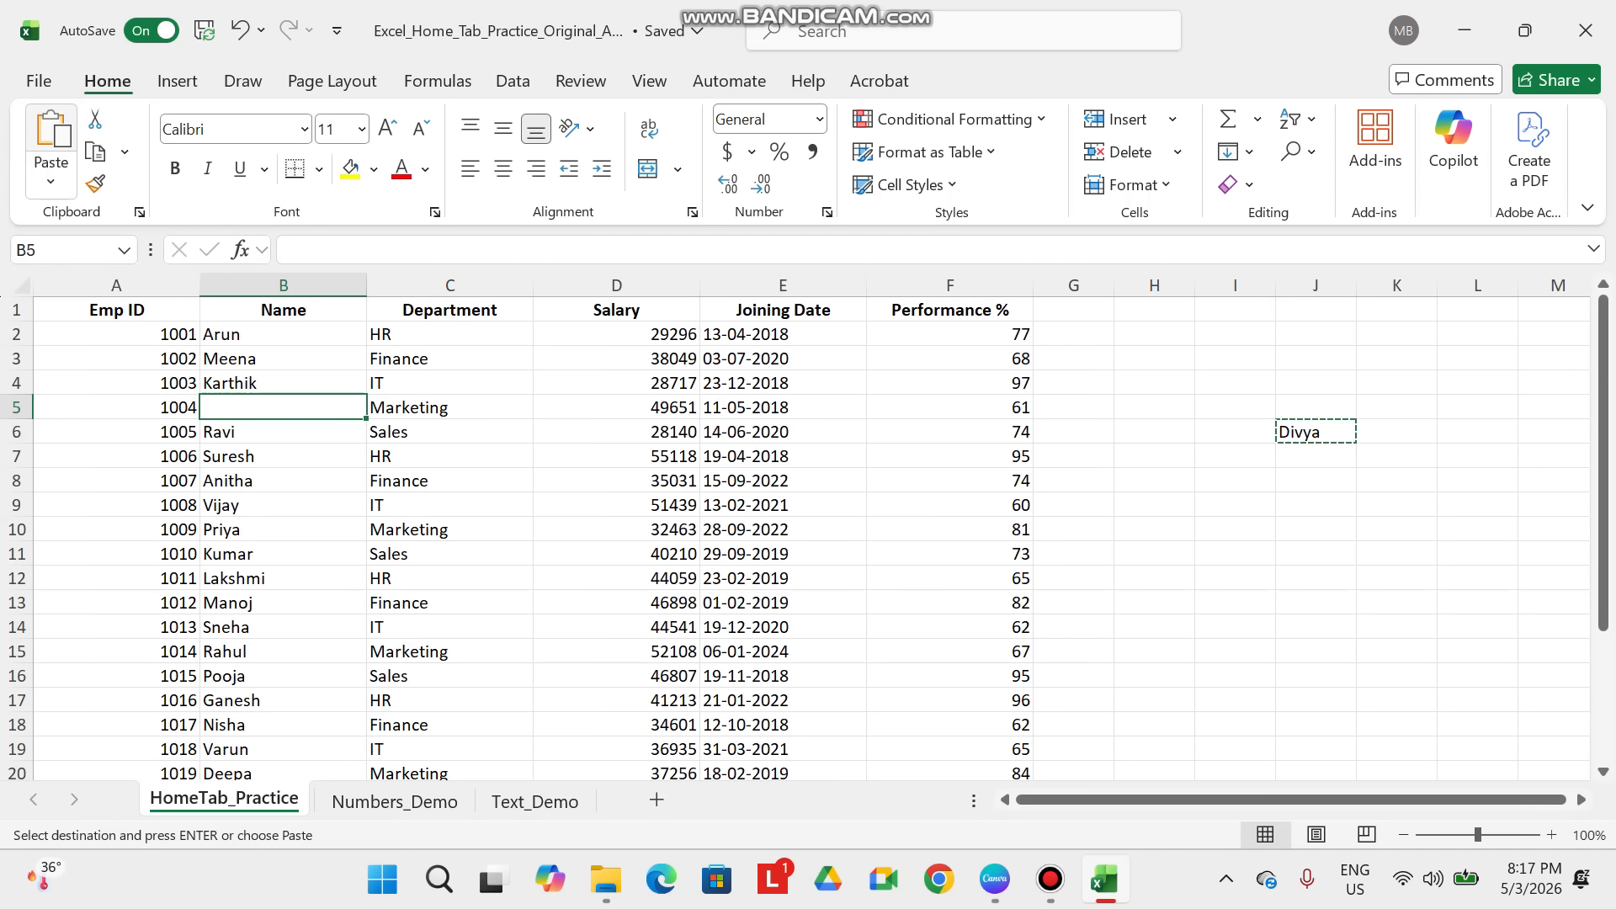
{"action": "left_click", "coordinate": [50, 135]}
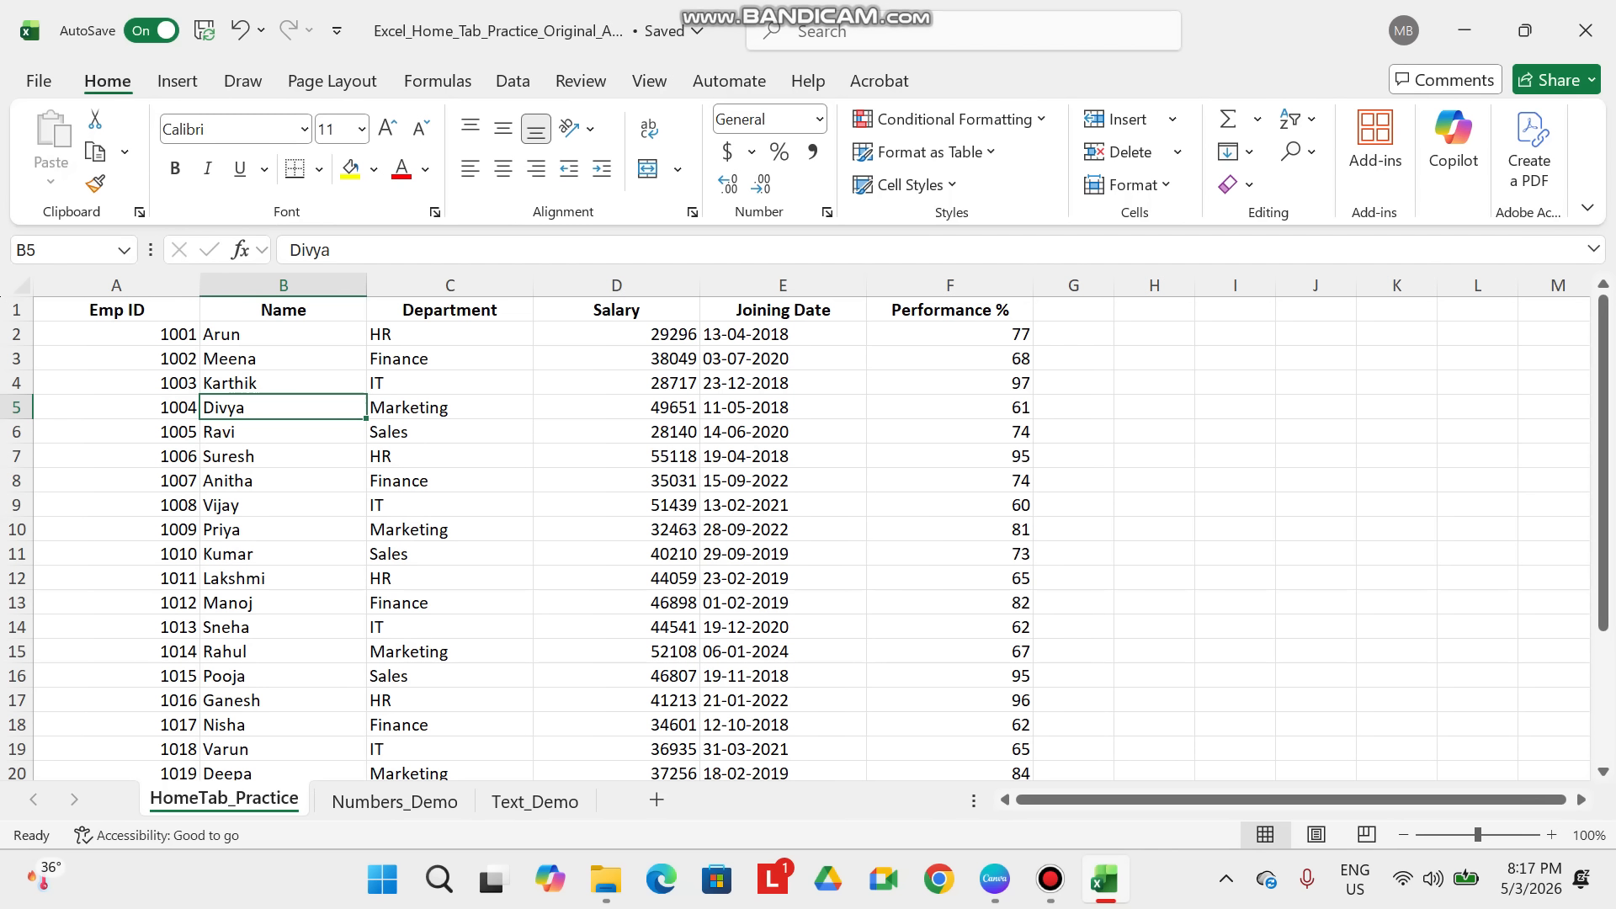
- Copy the employee record in A7:F7 and paste it into a new sheet starting at cell A3
{"action": "left_click", "coordinate": [116, 456]}
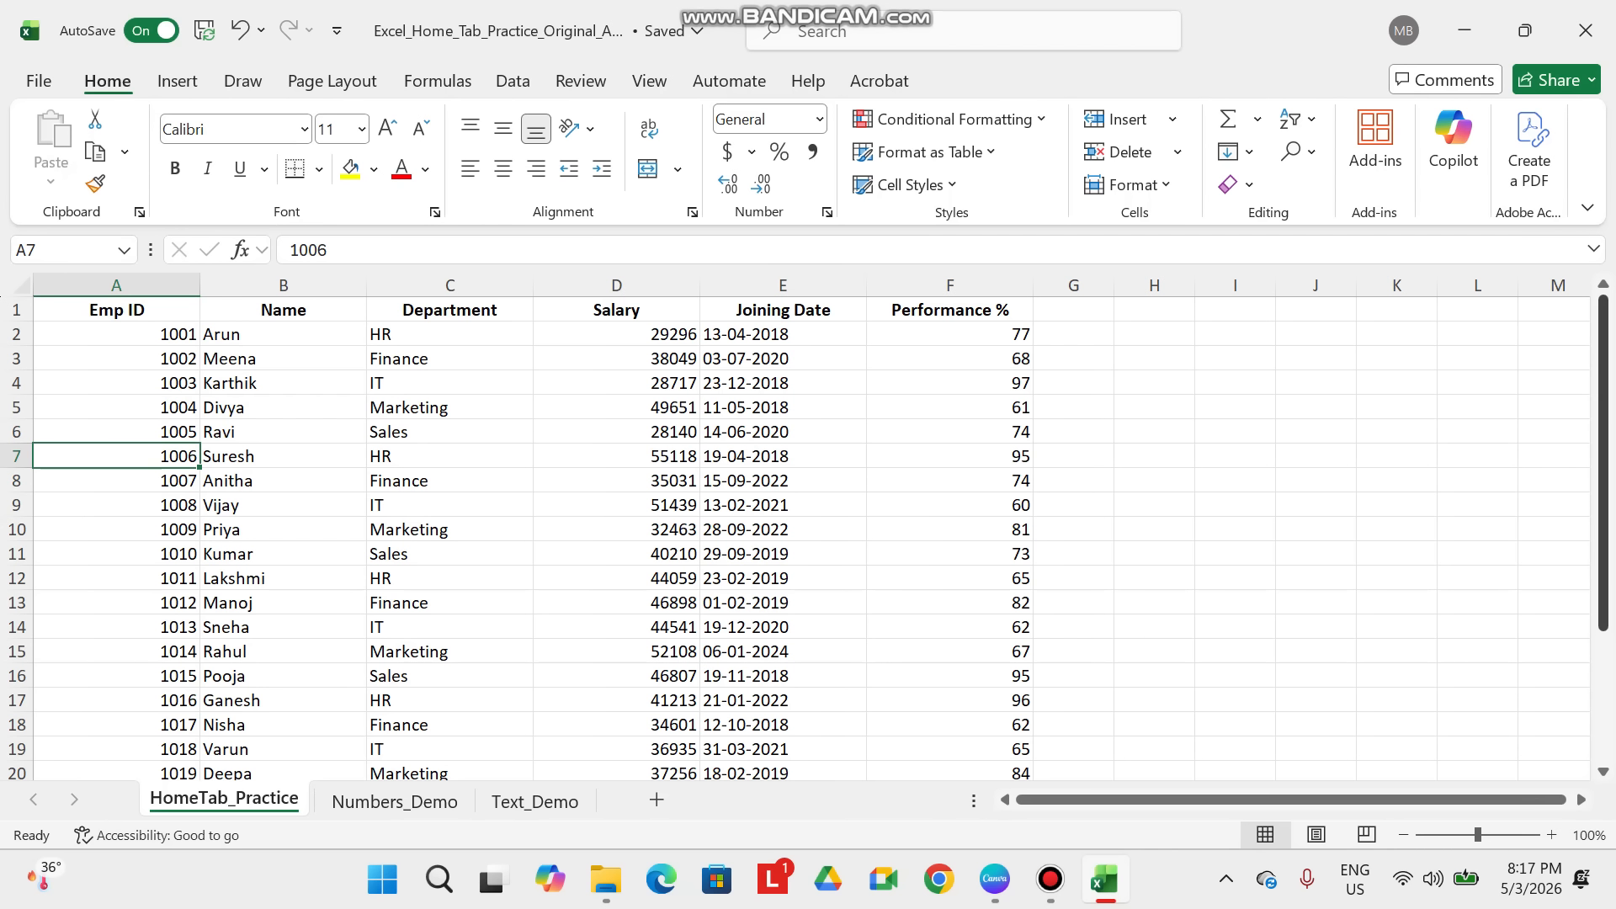
{"action": "key", "text": "ctrl+shift+Right"}
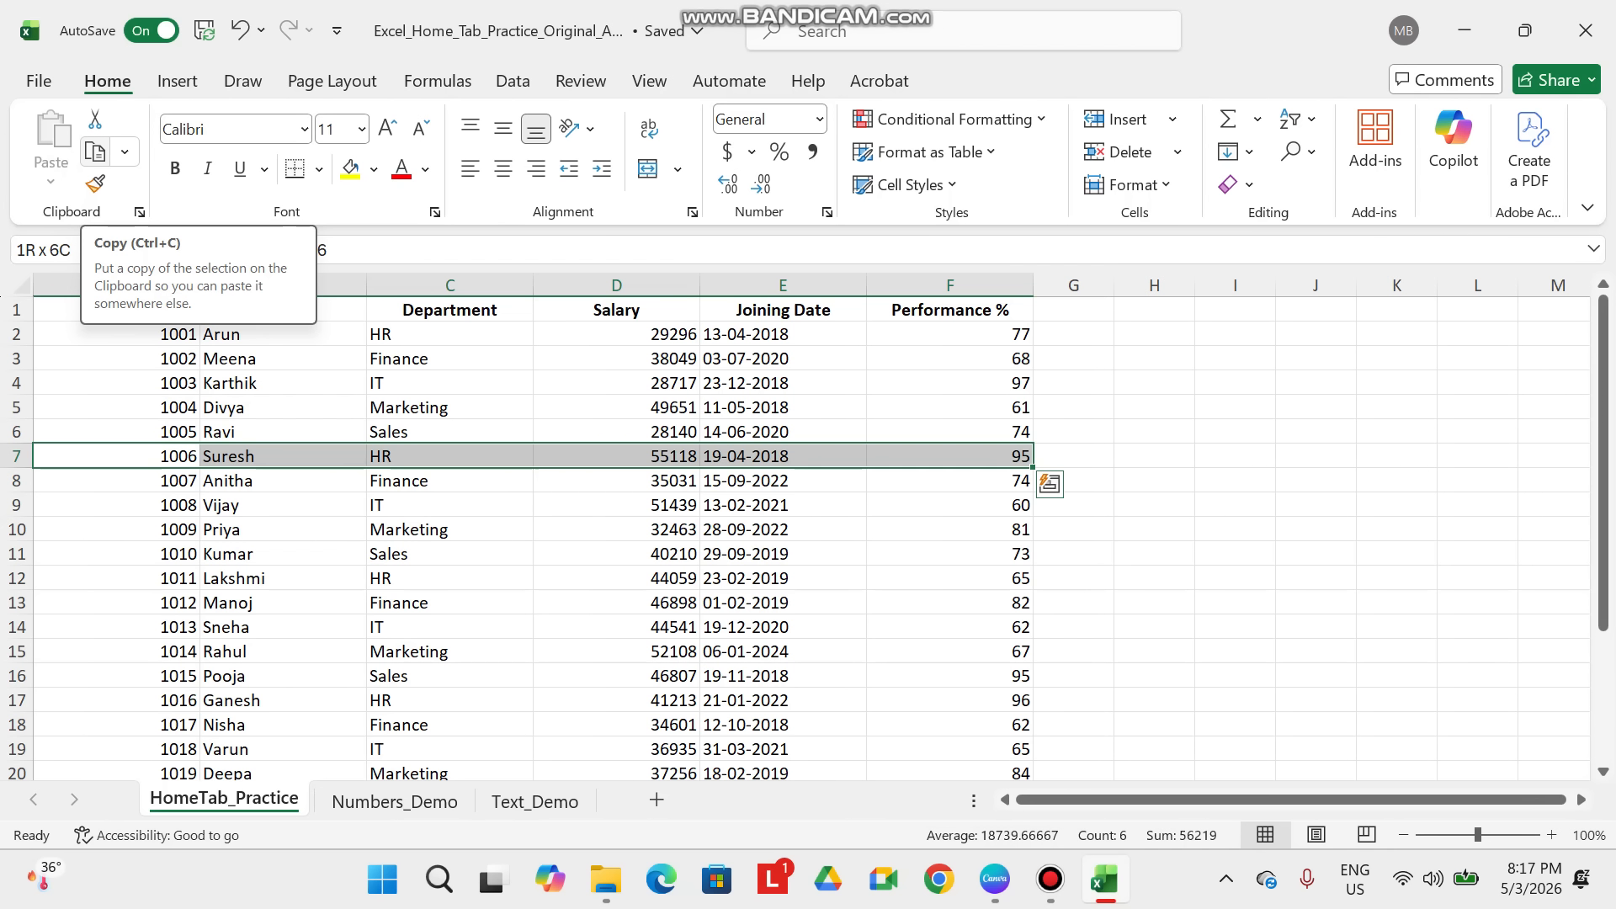
{"action": "left_click", "coordinate": [95, 152]}
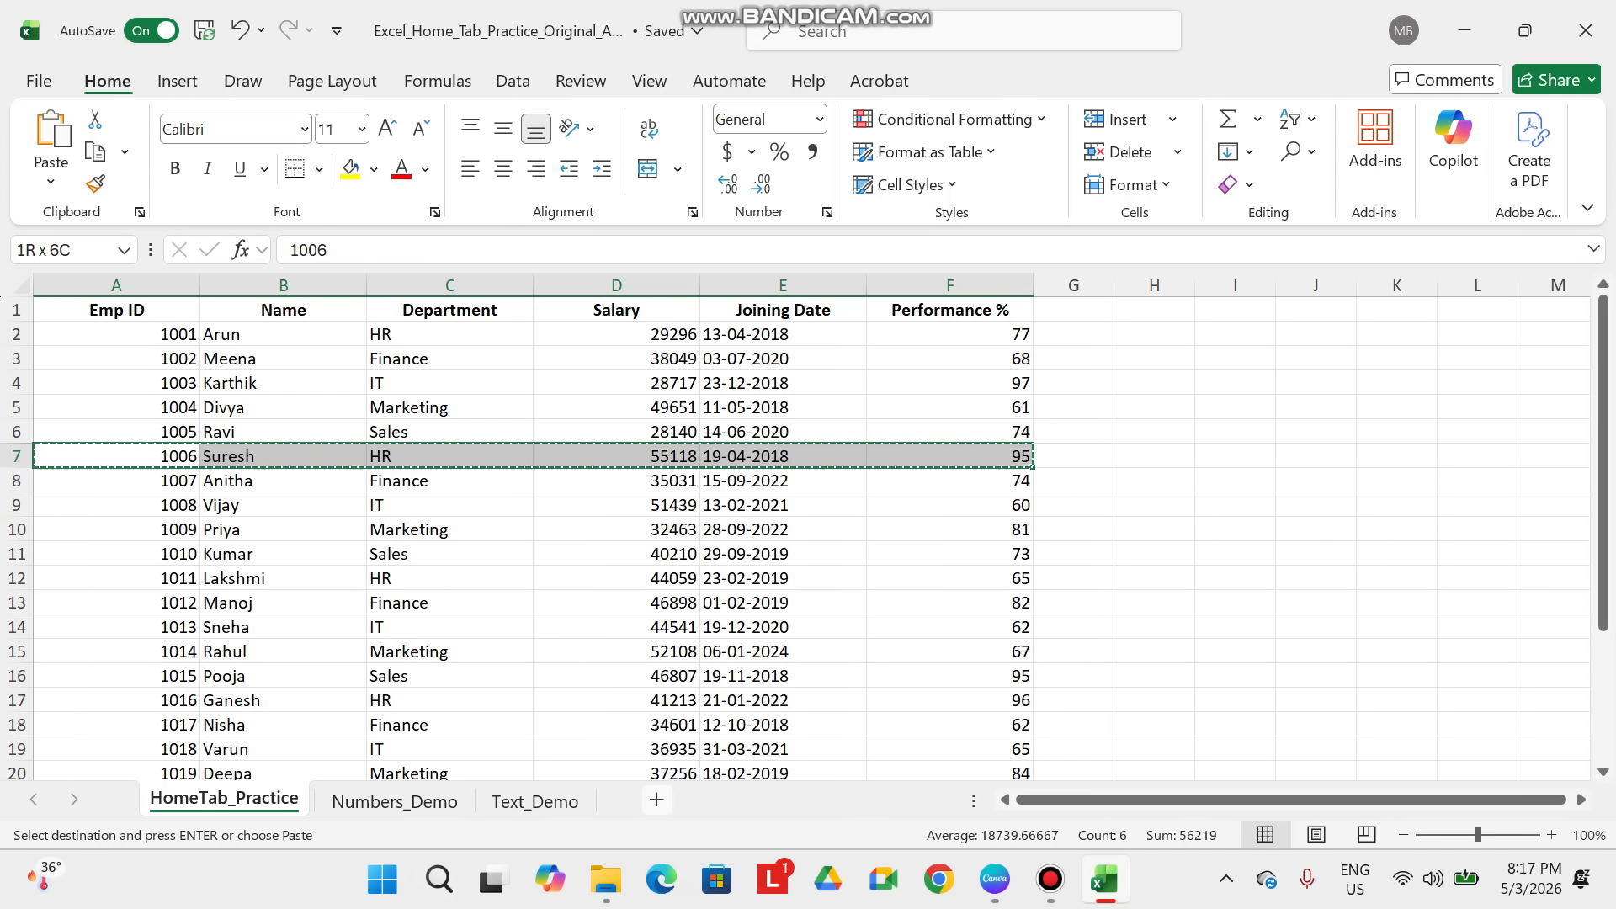
{"action": "left_click", "coordinate": [656, 799]}
{"action": "left_click", "coordinate": [73, 358]}
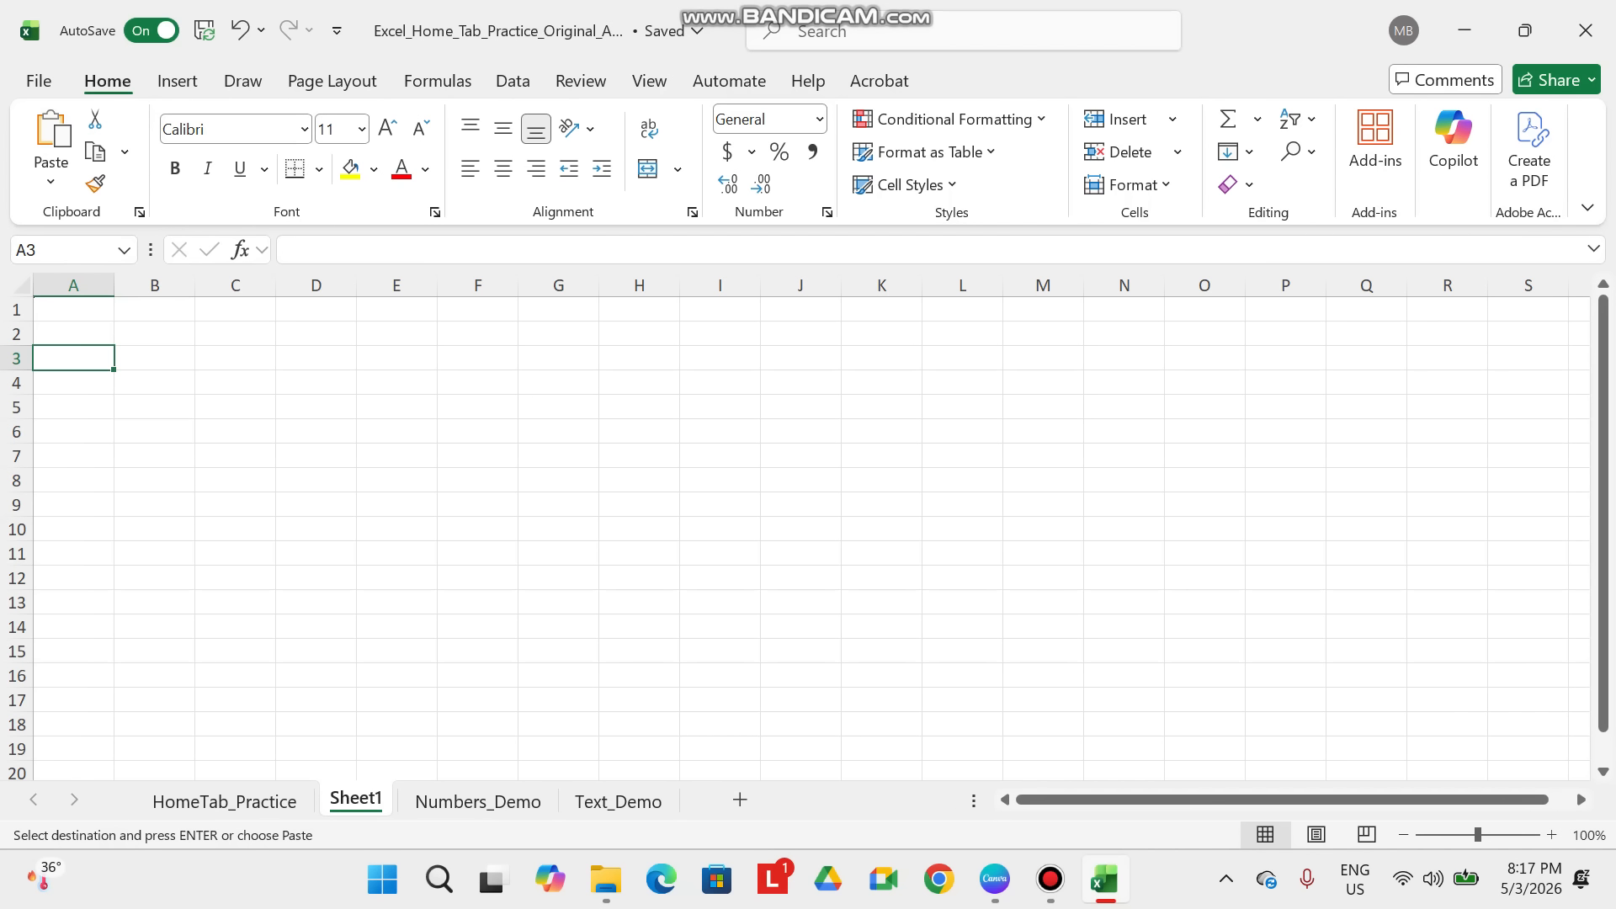
{"action": "left_click", "coordinate": [50, 134]}
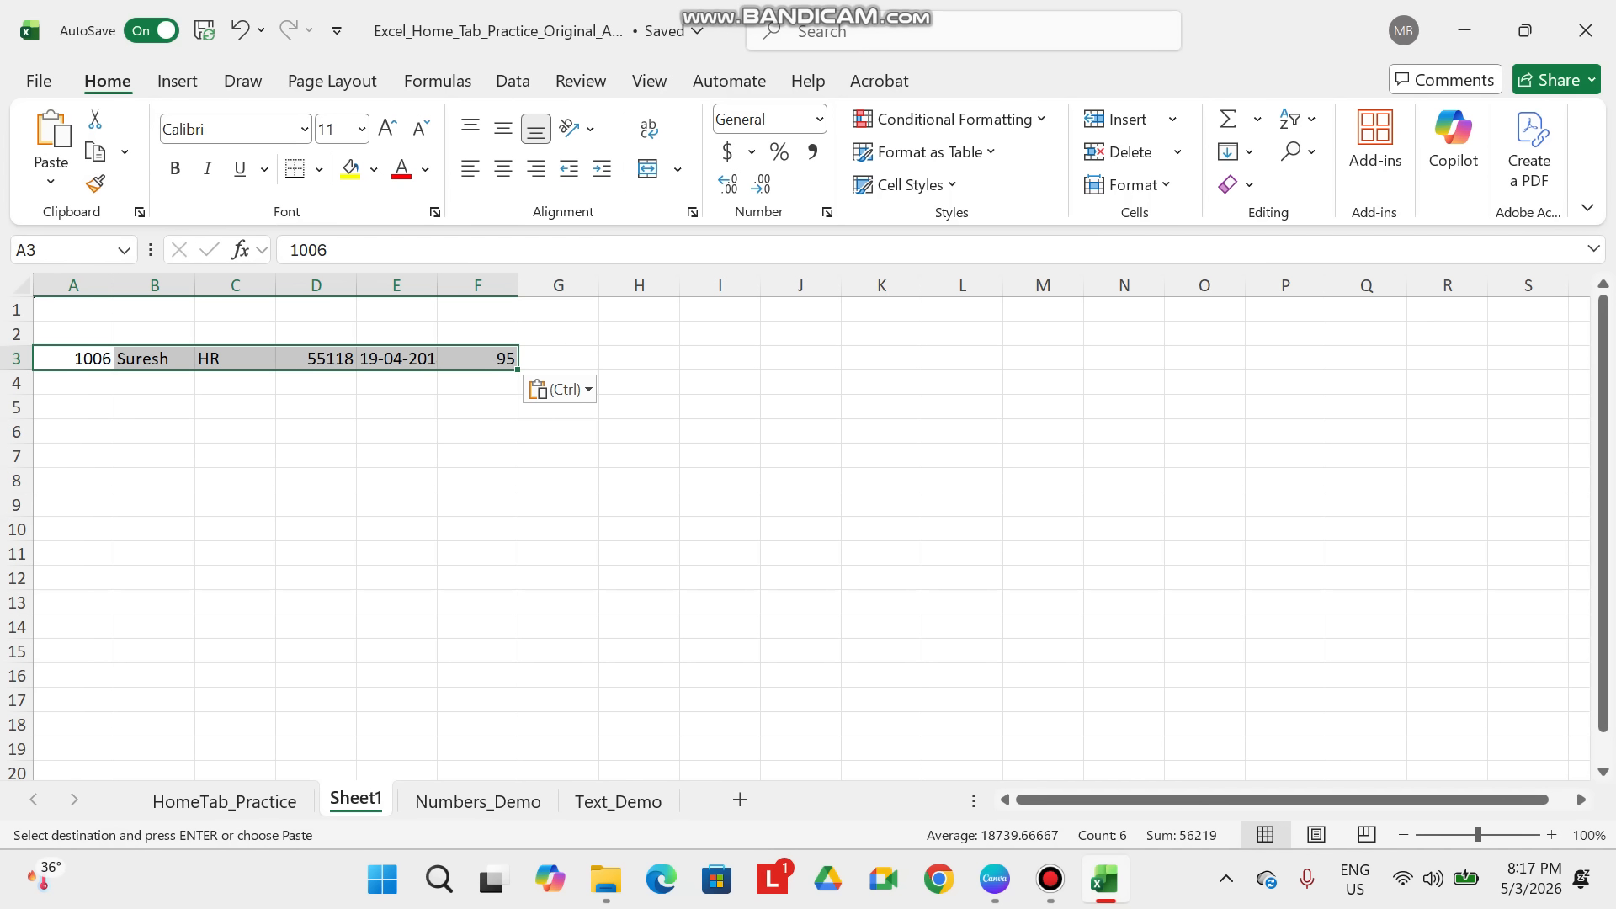
{"action": "left_click", "coordinate": [73, 383]}
{"action": "key", "text": "Escape"}
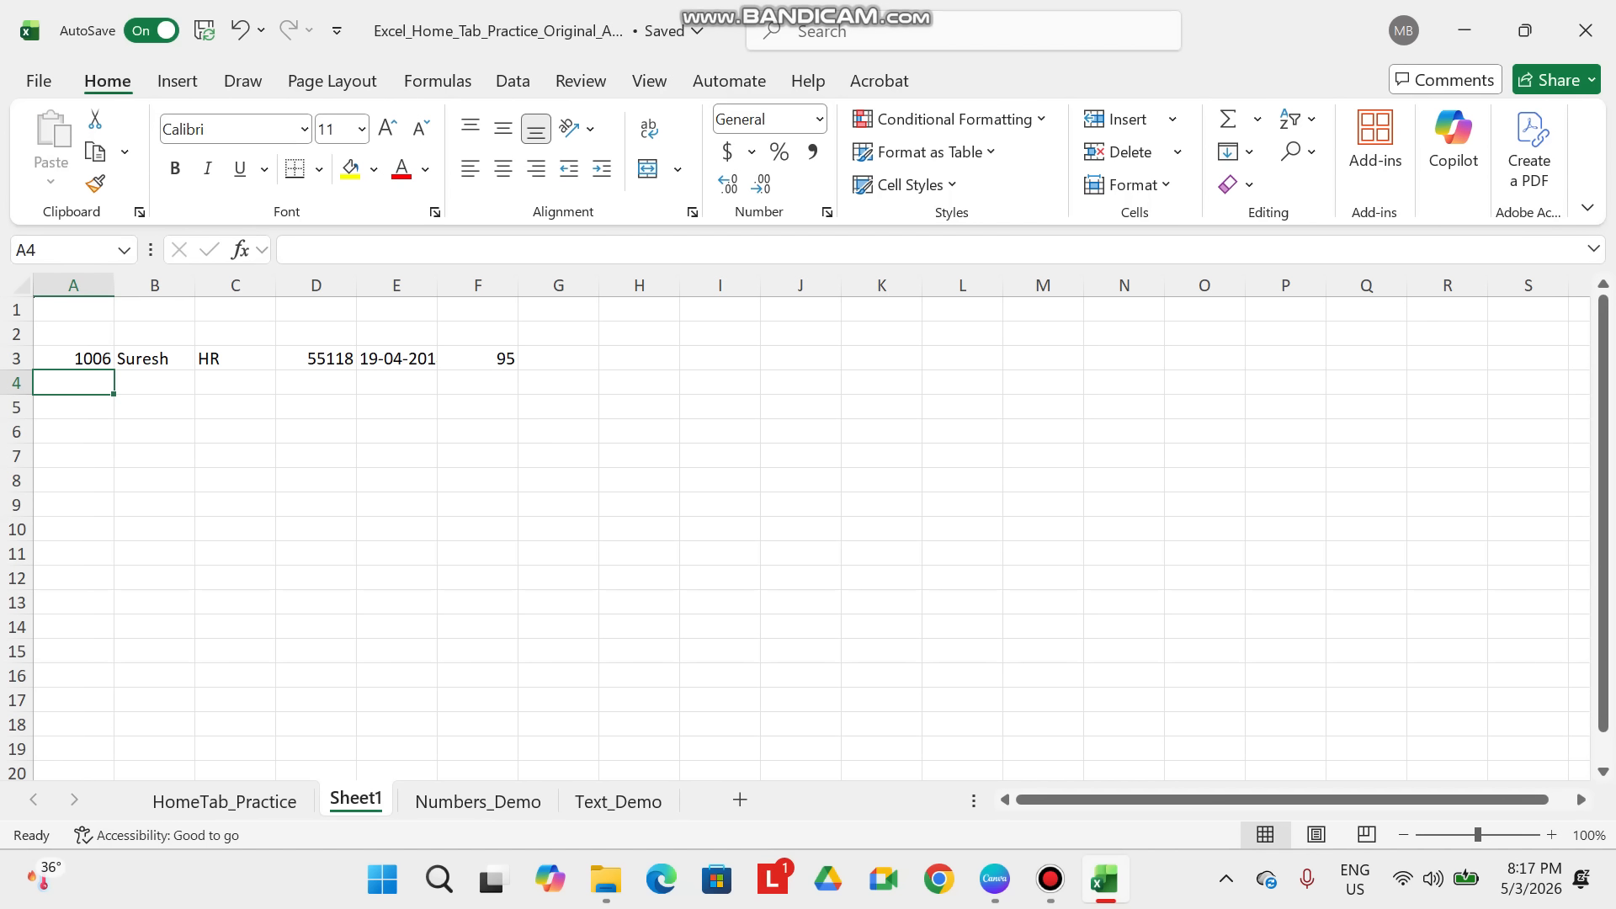
- Copy the employee record in A11:F11 of HomeTab_Practice and paste it into Sheet1 starting at cell A4
{"action": "left_click", "coordinate": [224, 801]}
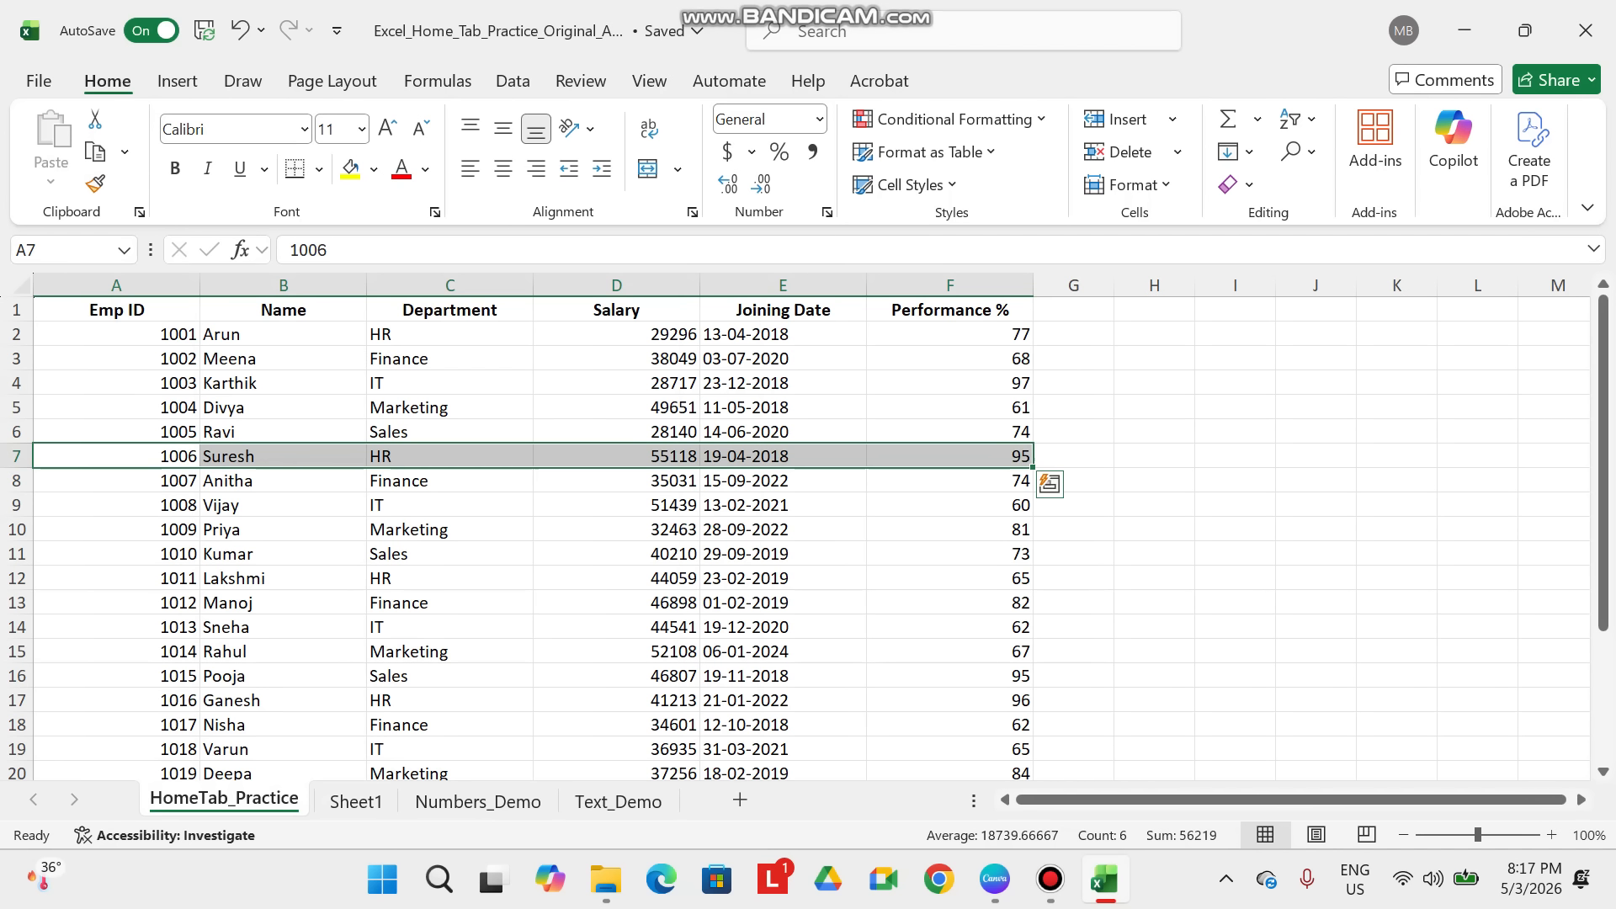
{"action": "left_click", "coordinate": [116, 554]}
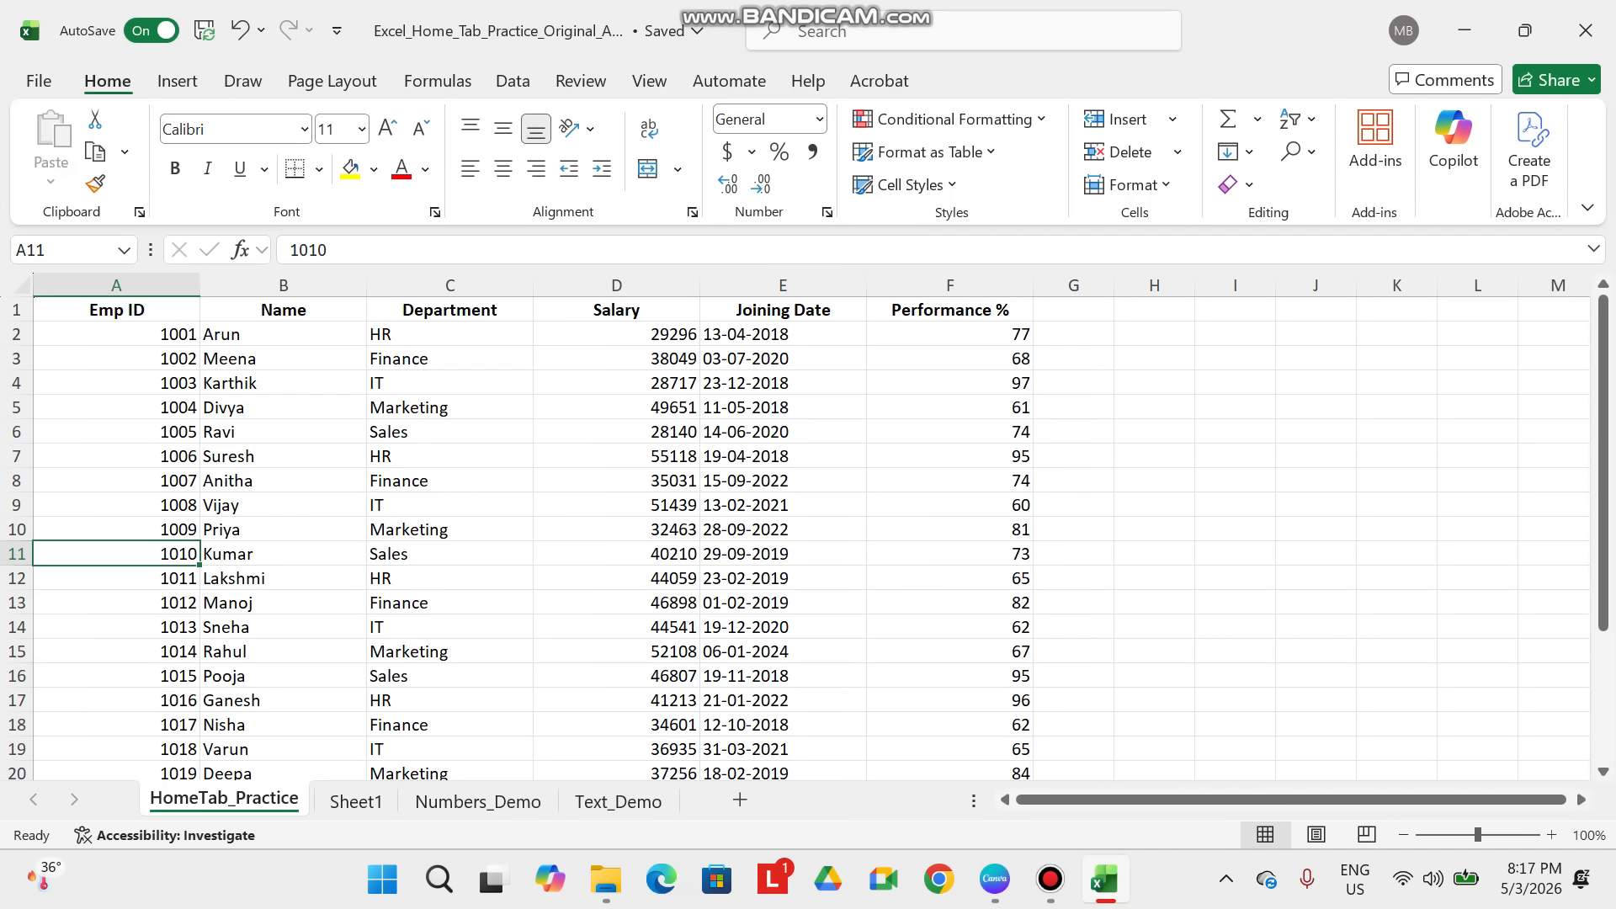
{"action": "key", "text": "ctrl+shift+Right"}
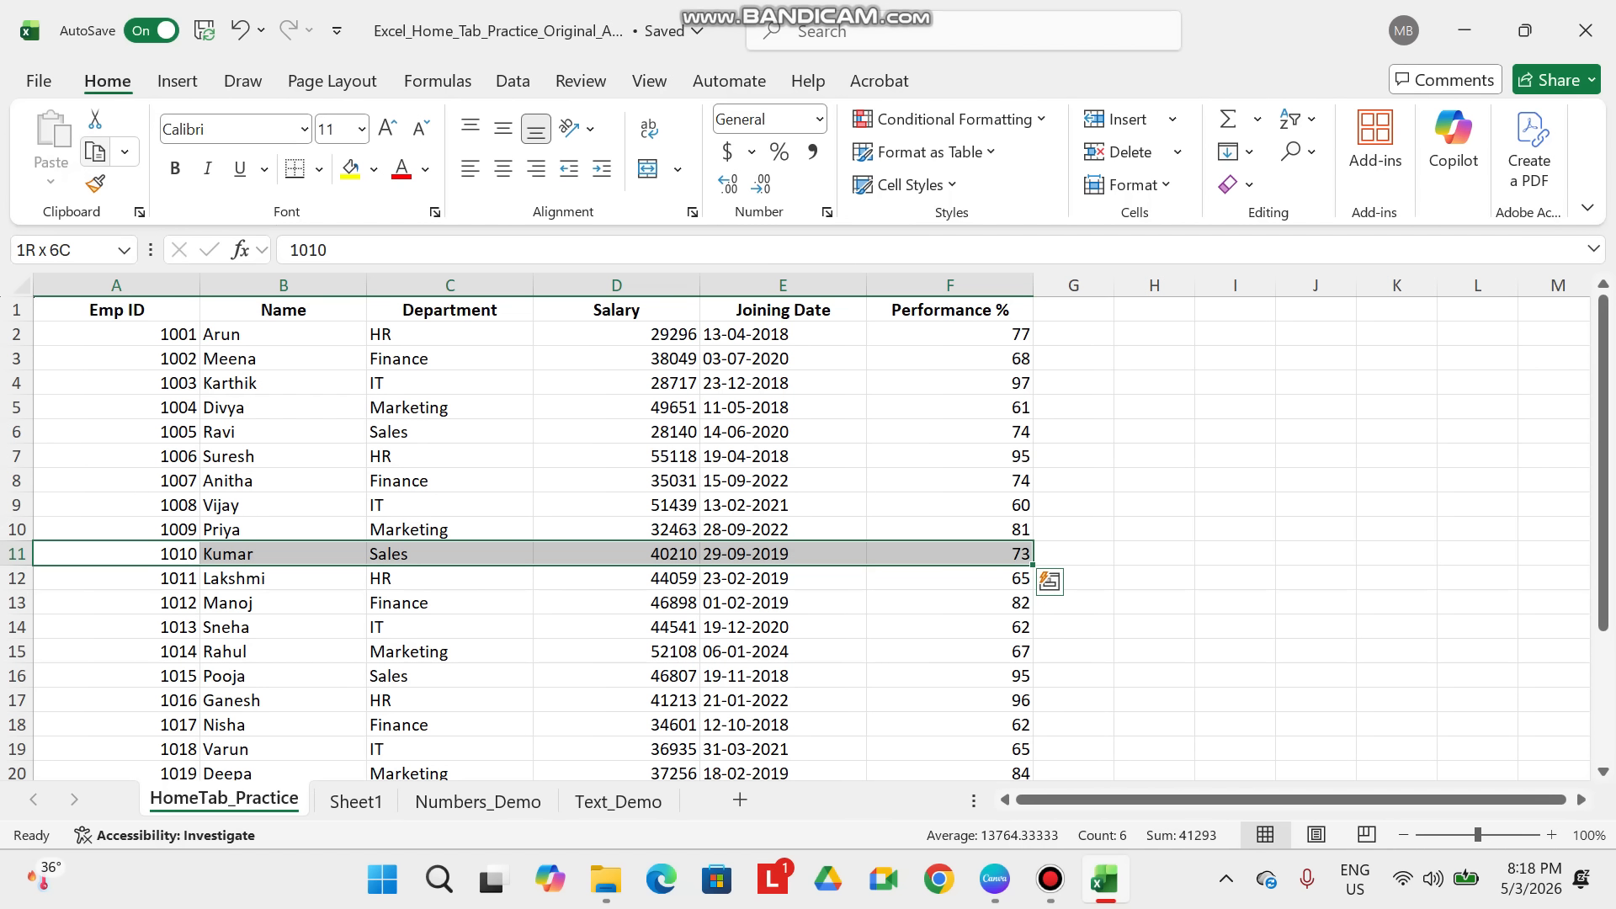
{"action": "left_click", "coordinate": [95, 151]}
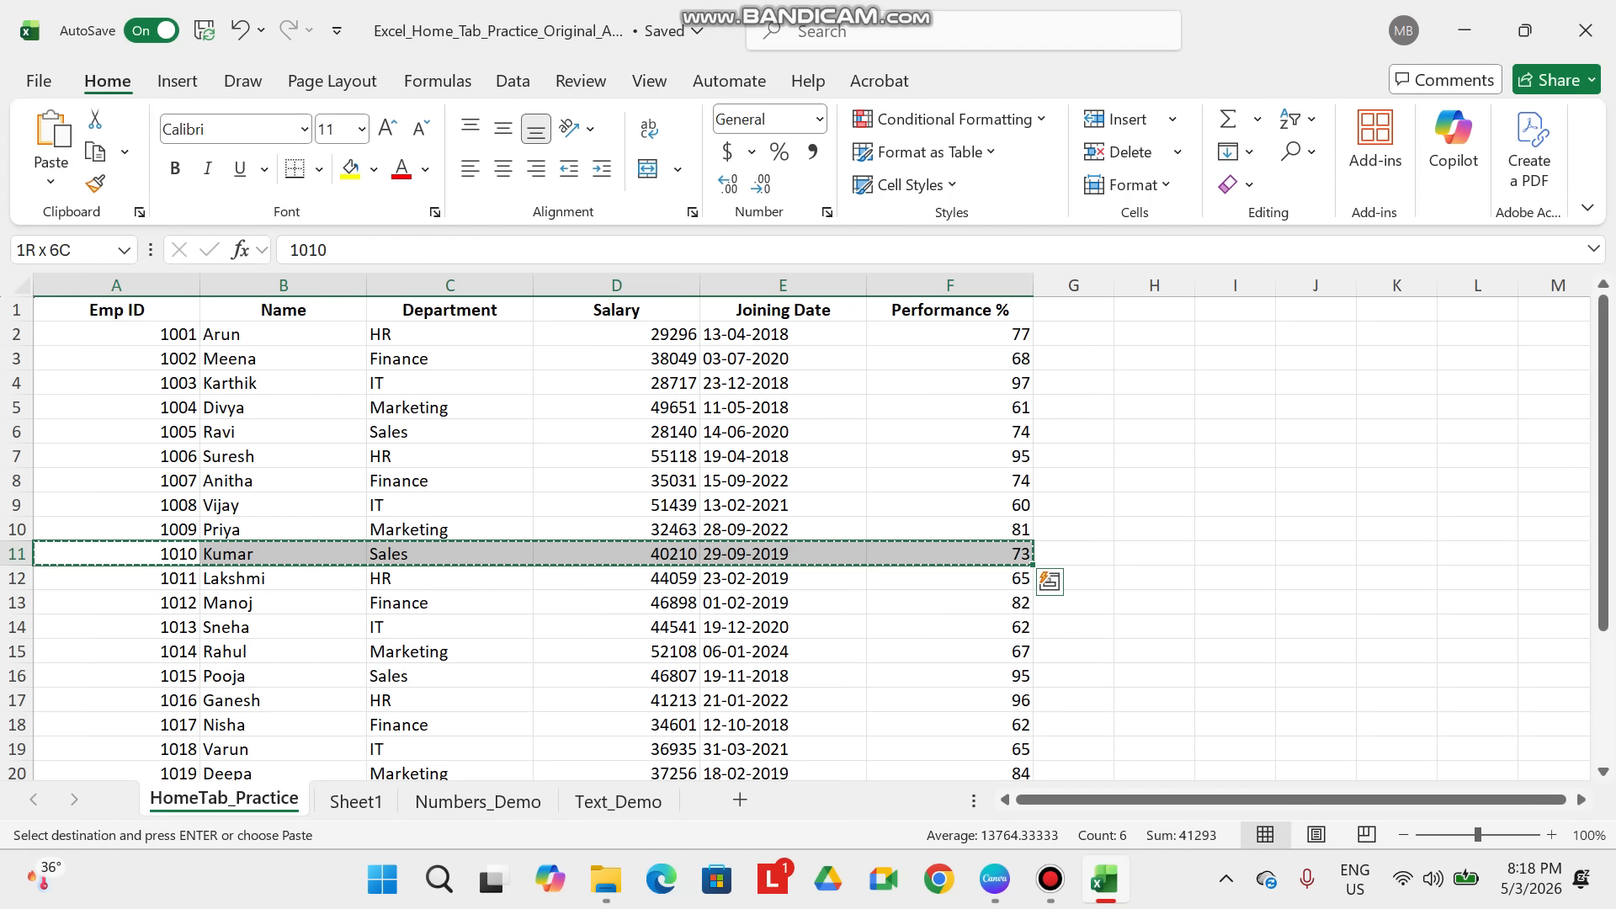
{"action": "key", "text": "ctrl+Page_Down"}
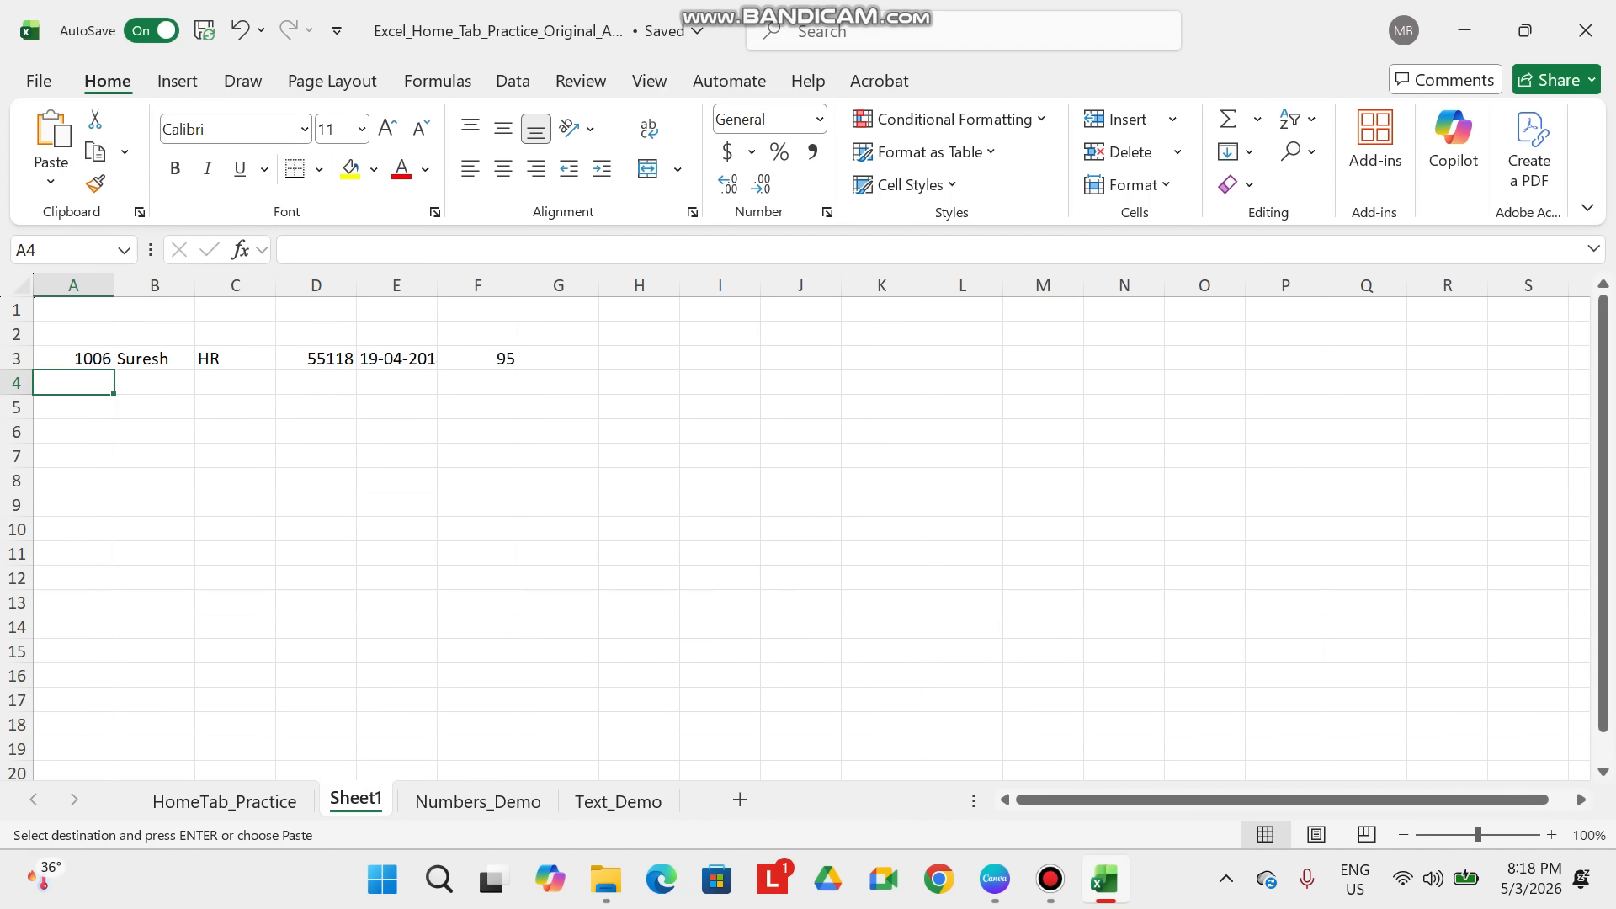
{"action": "key", "text": "Return"}
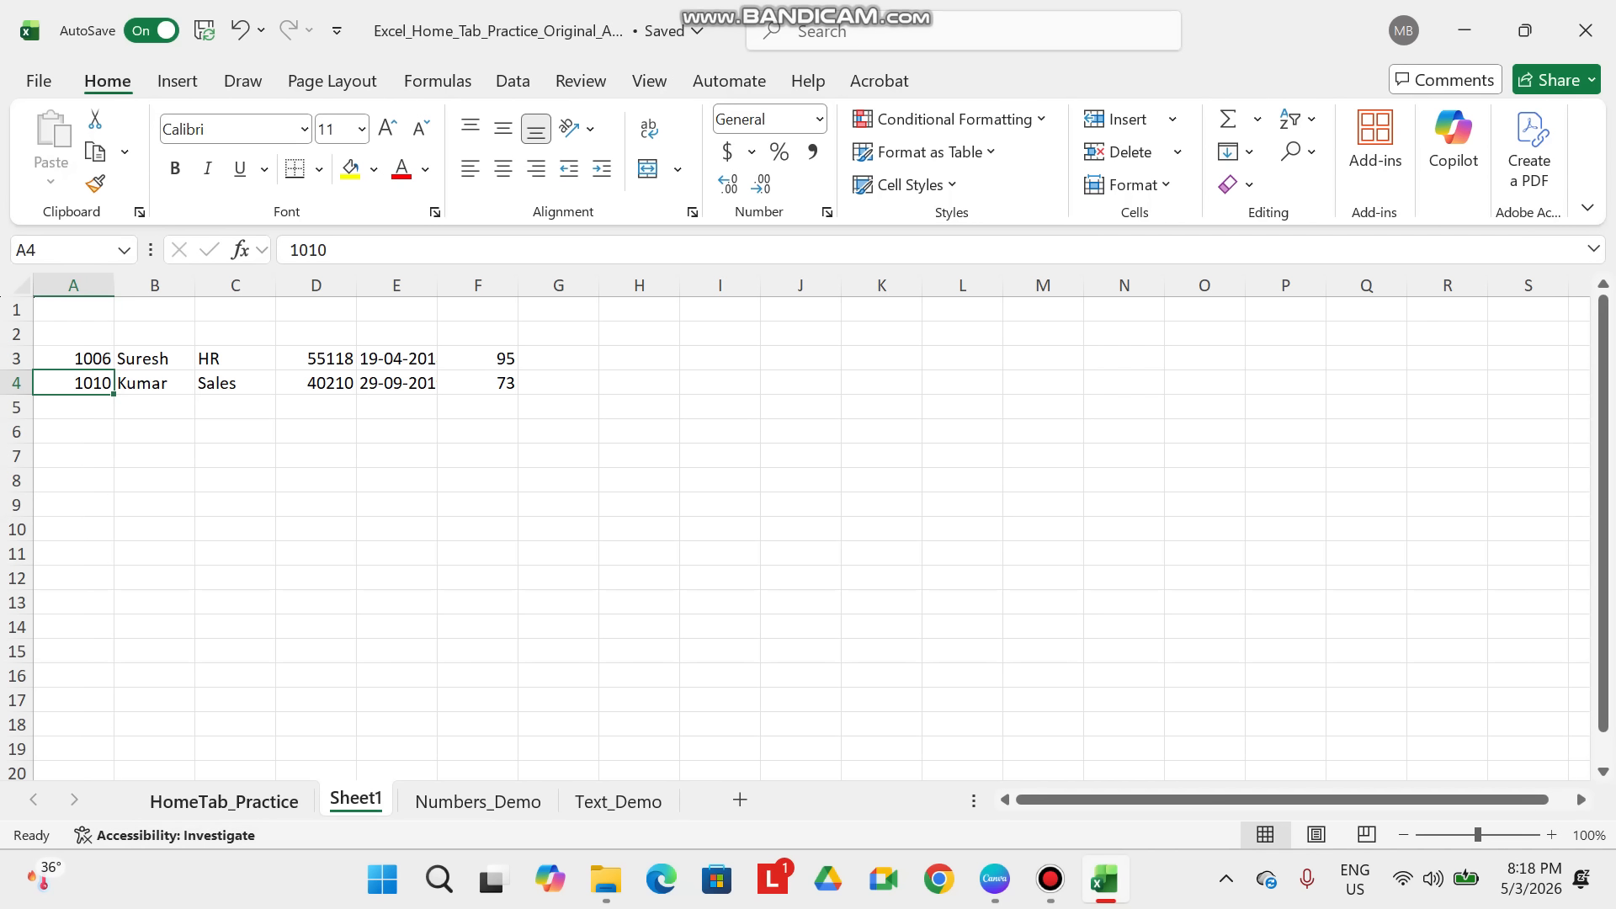
- Apply Thick Outside Borders to cell A2 on the HomeTab_Practice sheet
{"action": "left_click", "coordinate": [224, 802]}
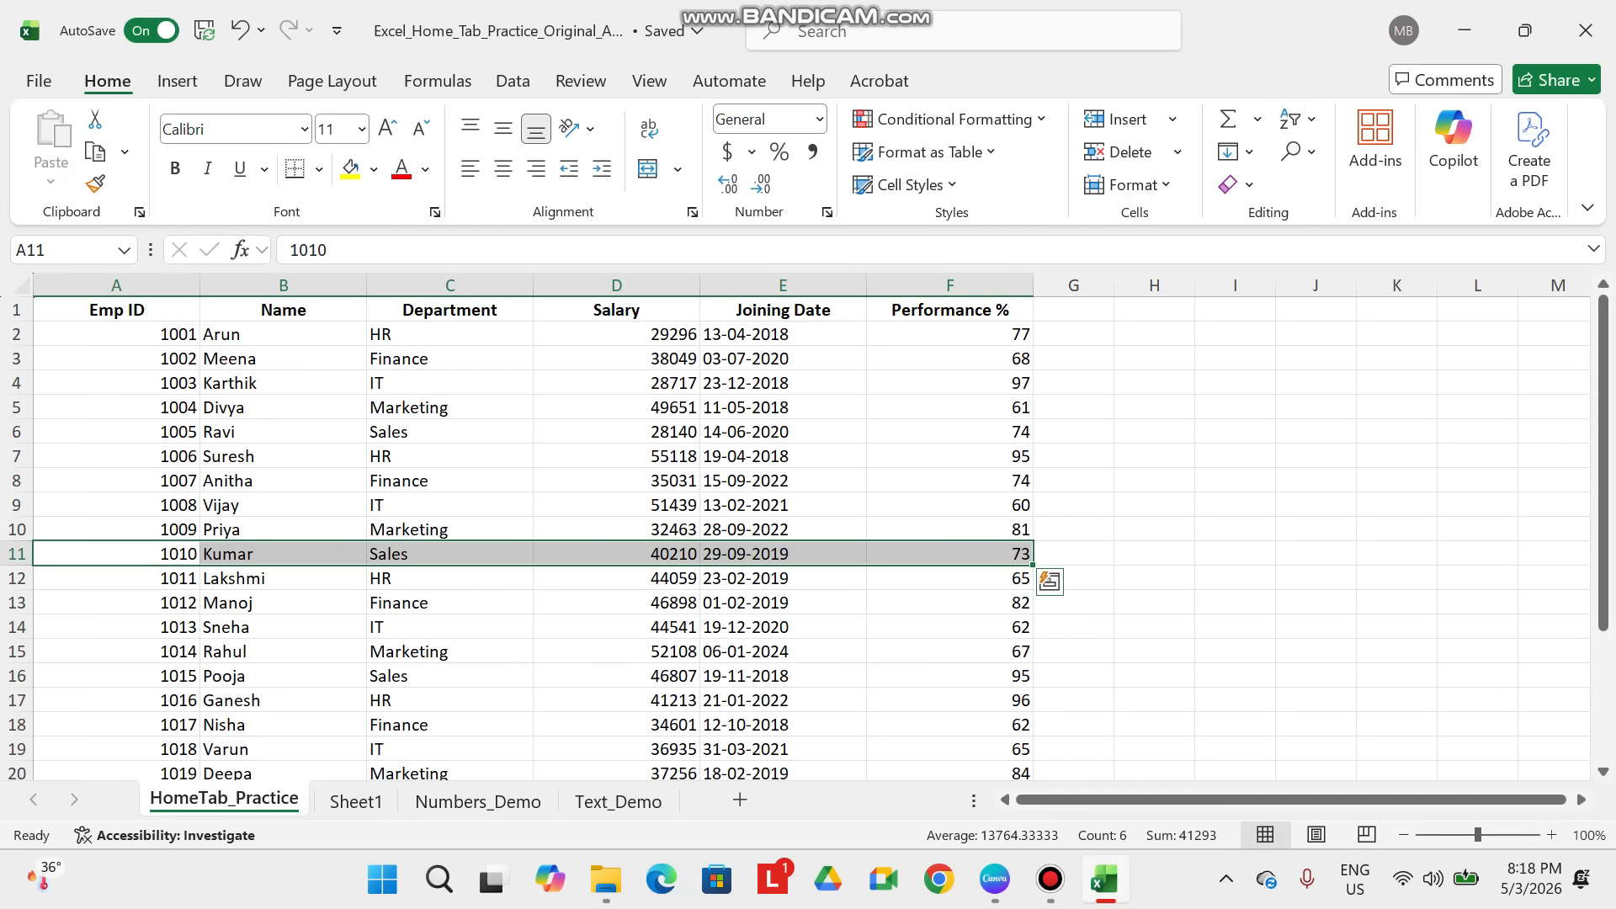
{"action": "left_click", "coordinate": [116, 553]}
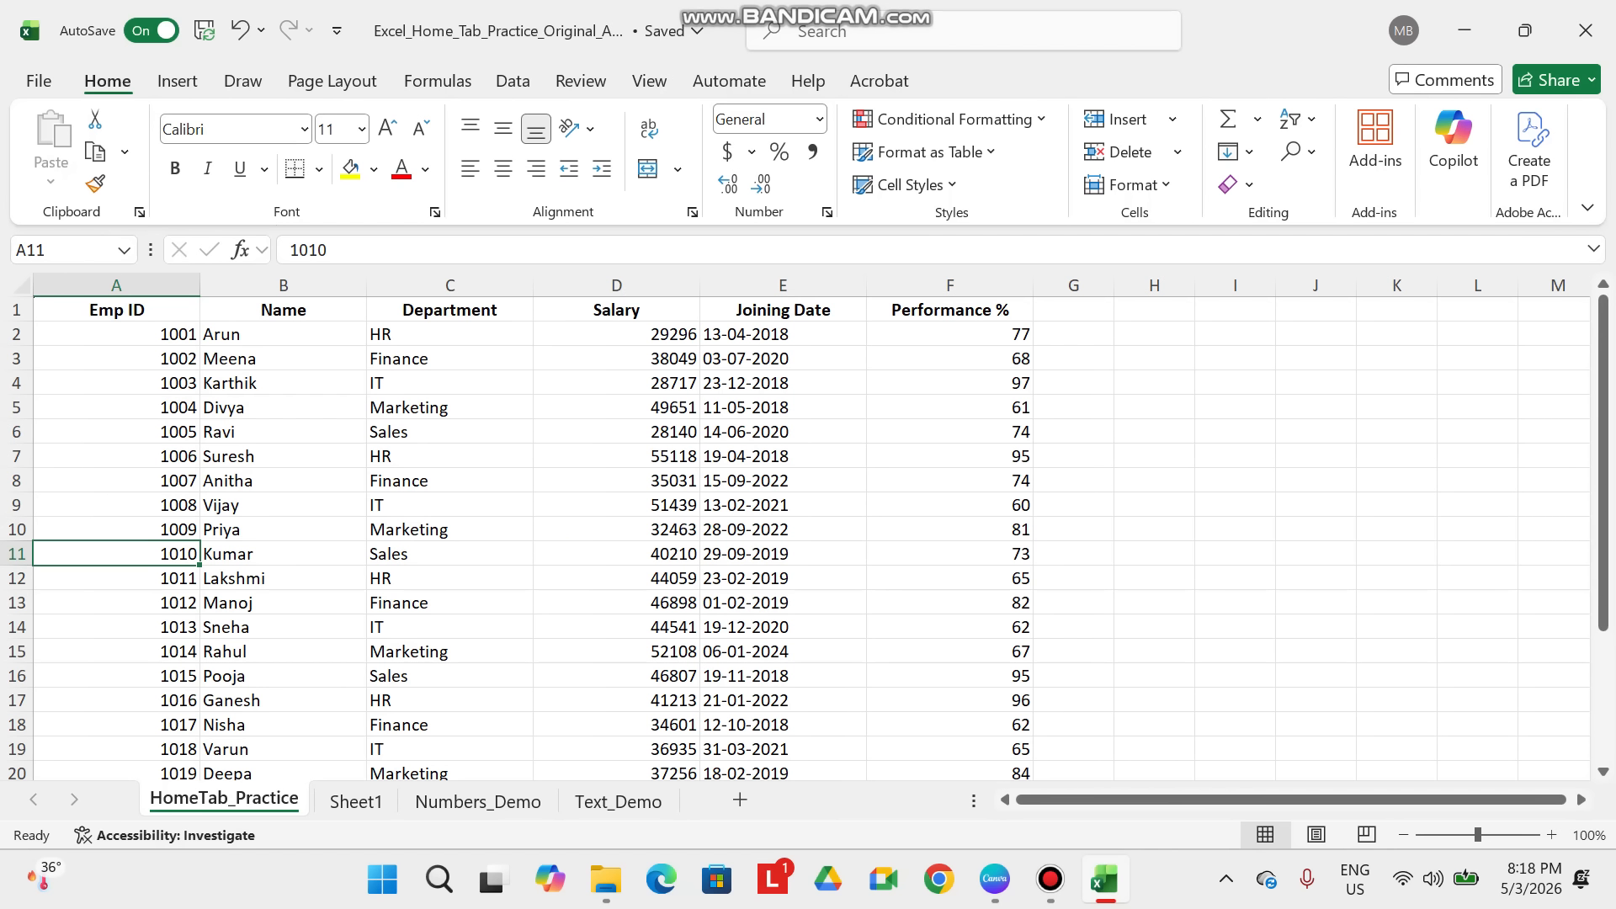
{"action": "left_click", "coordinate": [126, 334]}
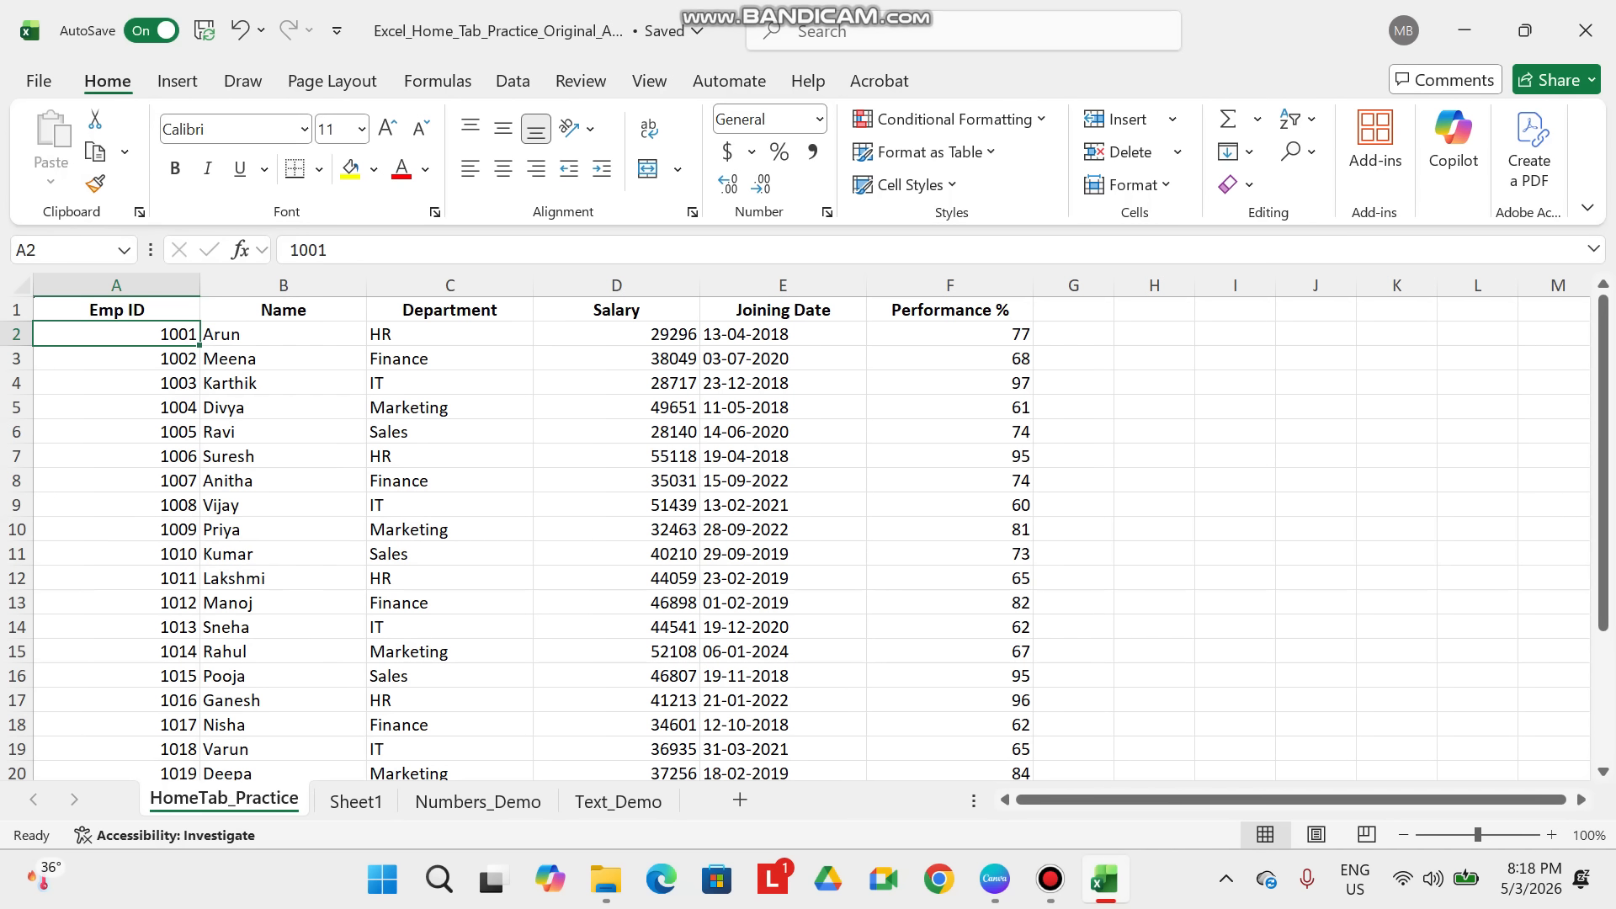
{"action": "left_click", "coordinate": [450, 334]}
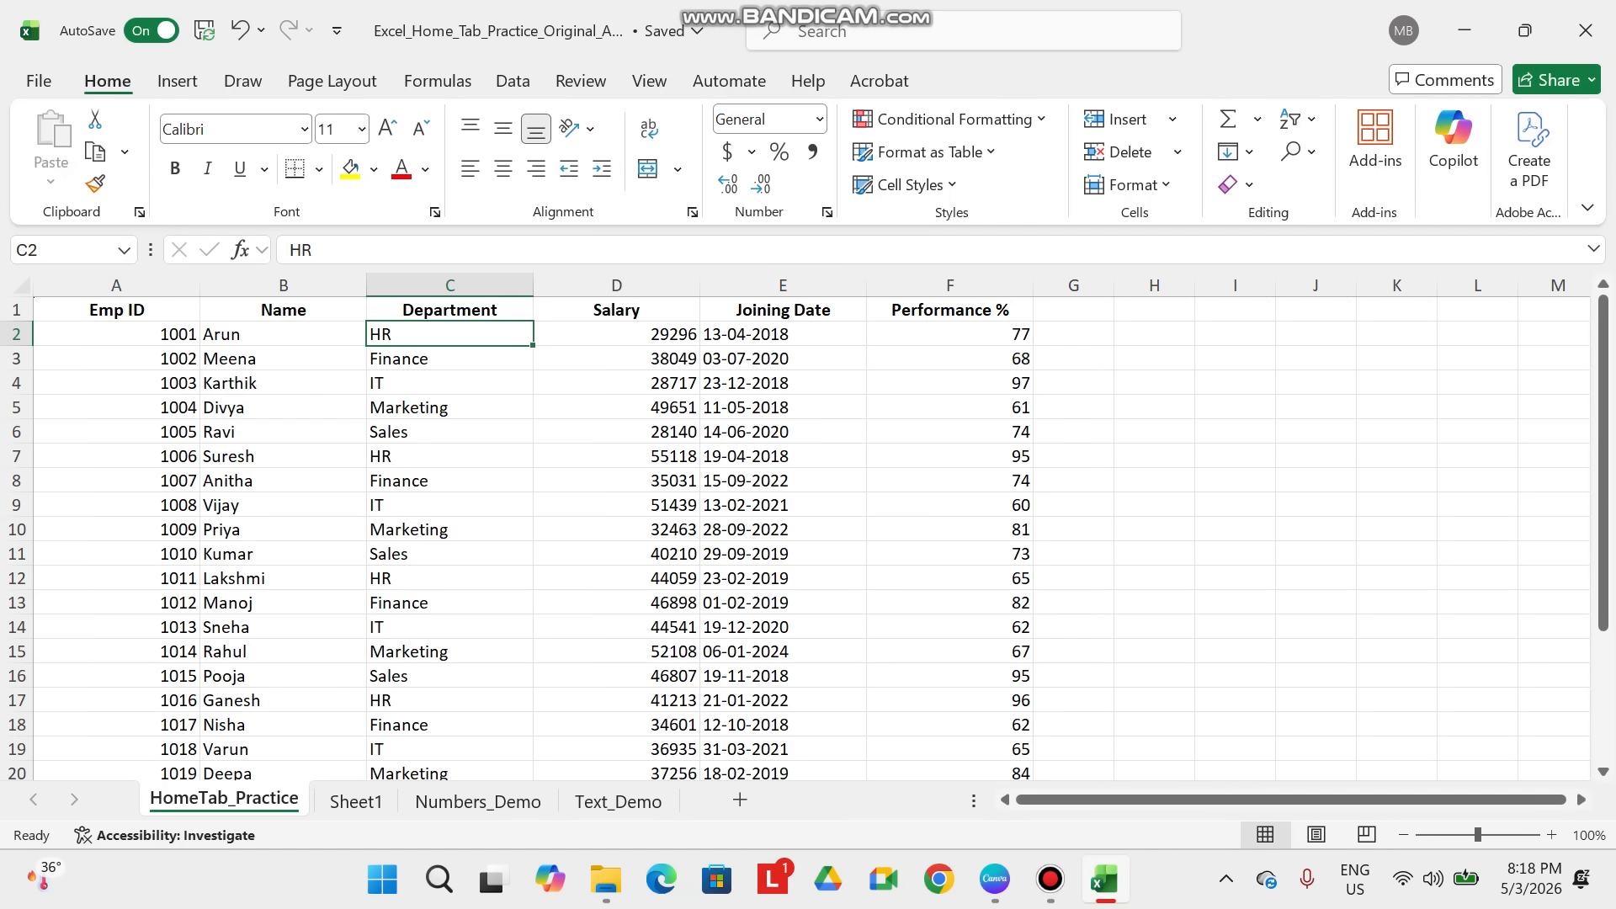
{"action": "left_click", "coordinate": [116, 335]}
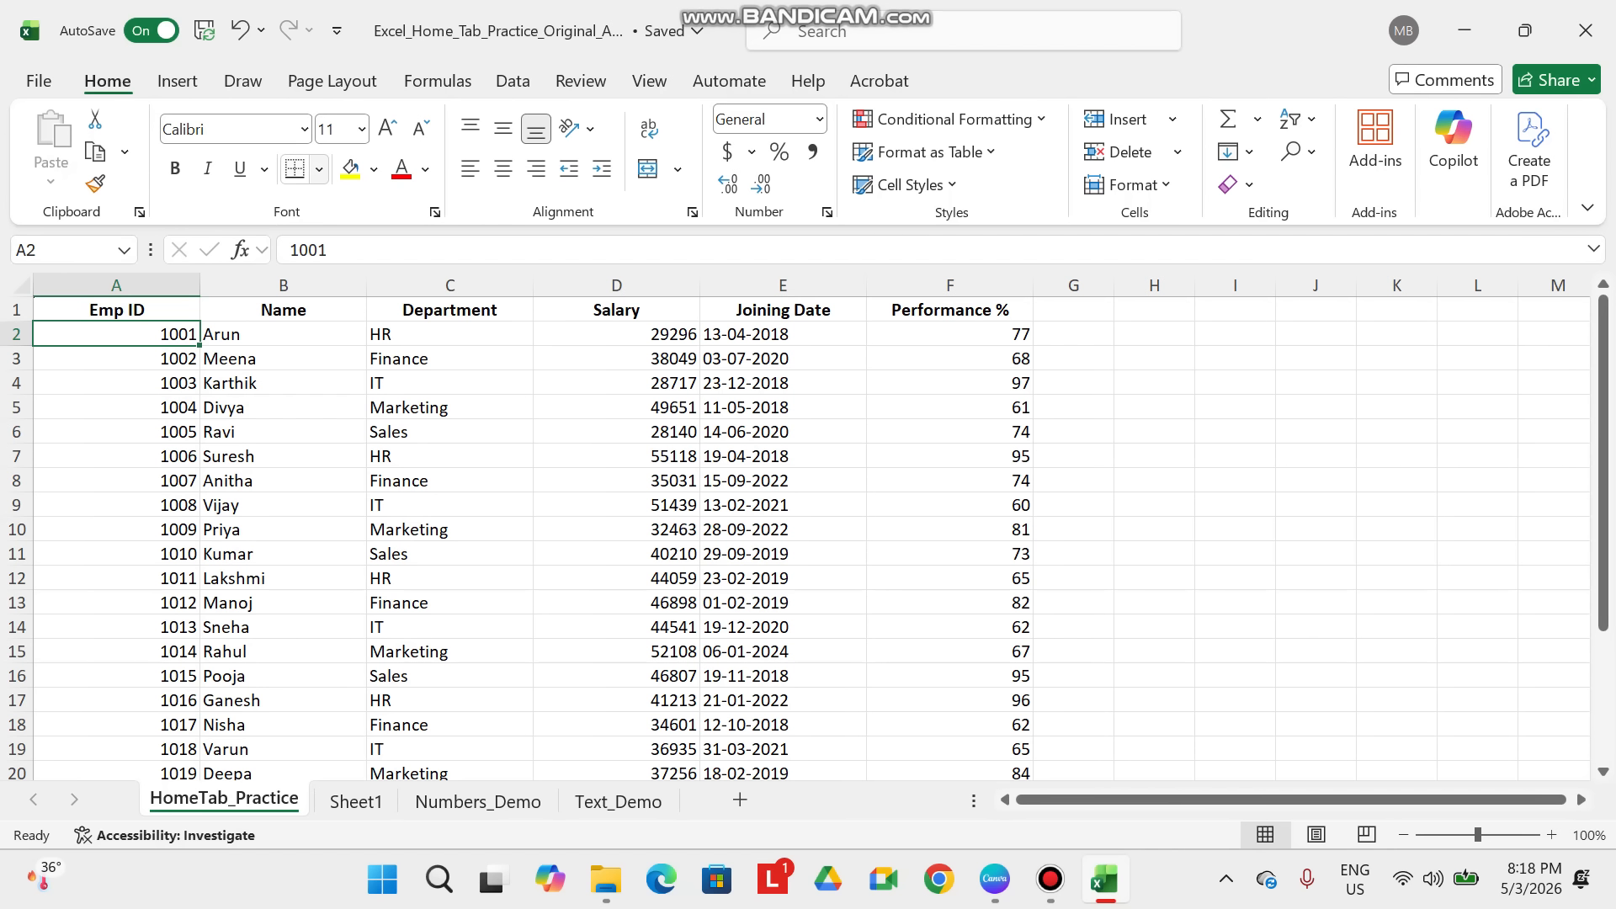
{"action": "left_click", "coordinate": [319, 169]}
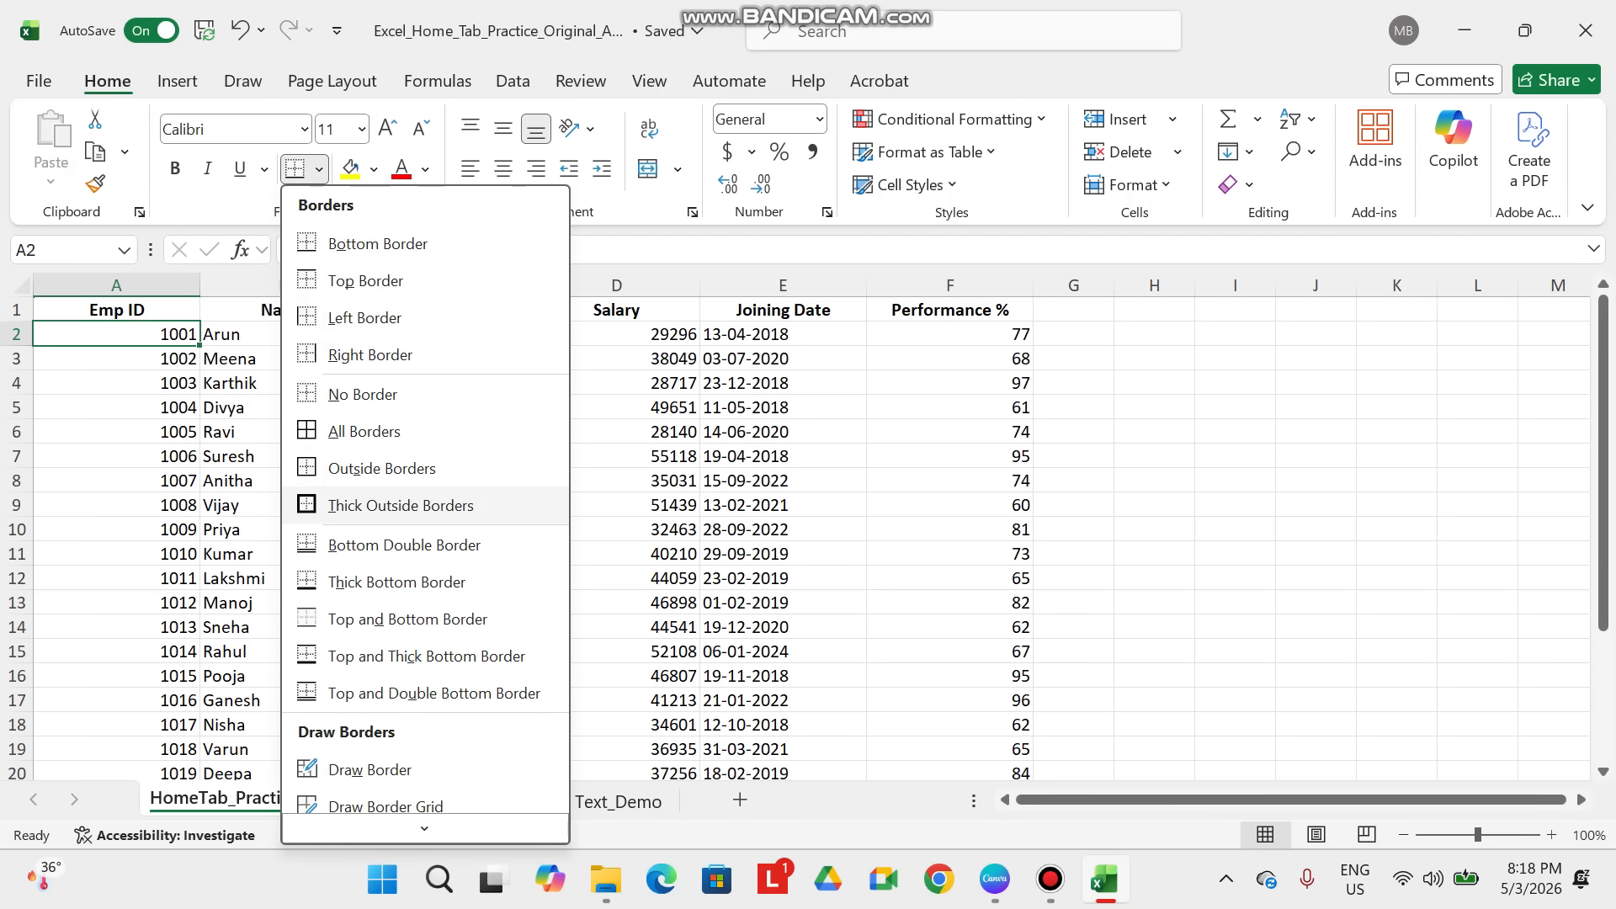
{"action": "left_click", "coordinate": [400, 505]}
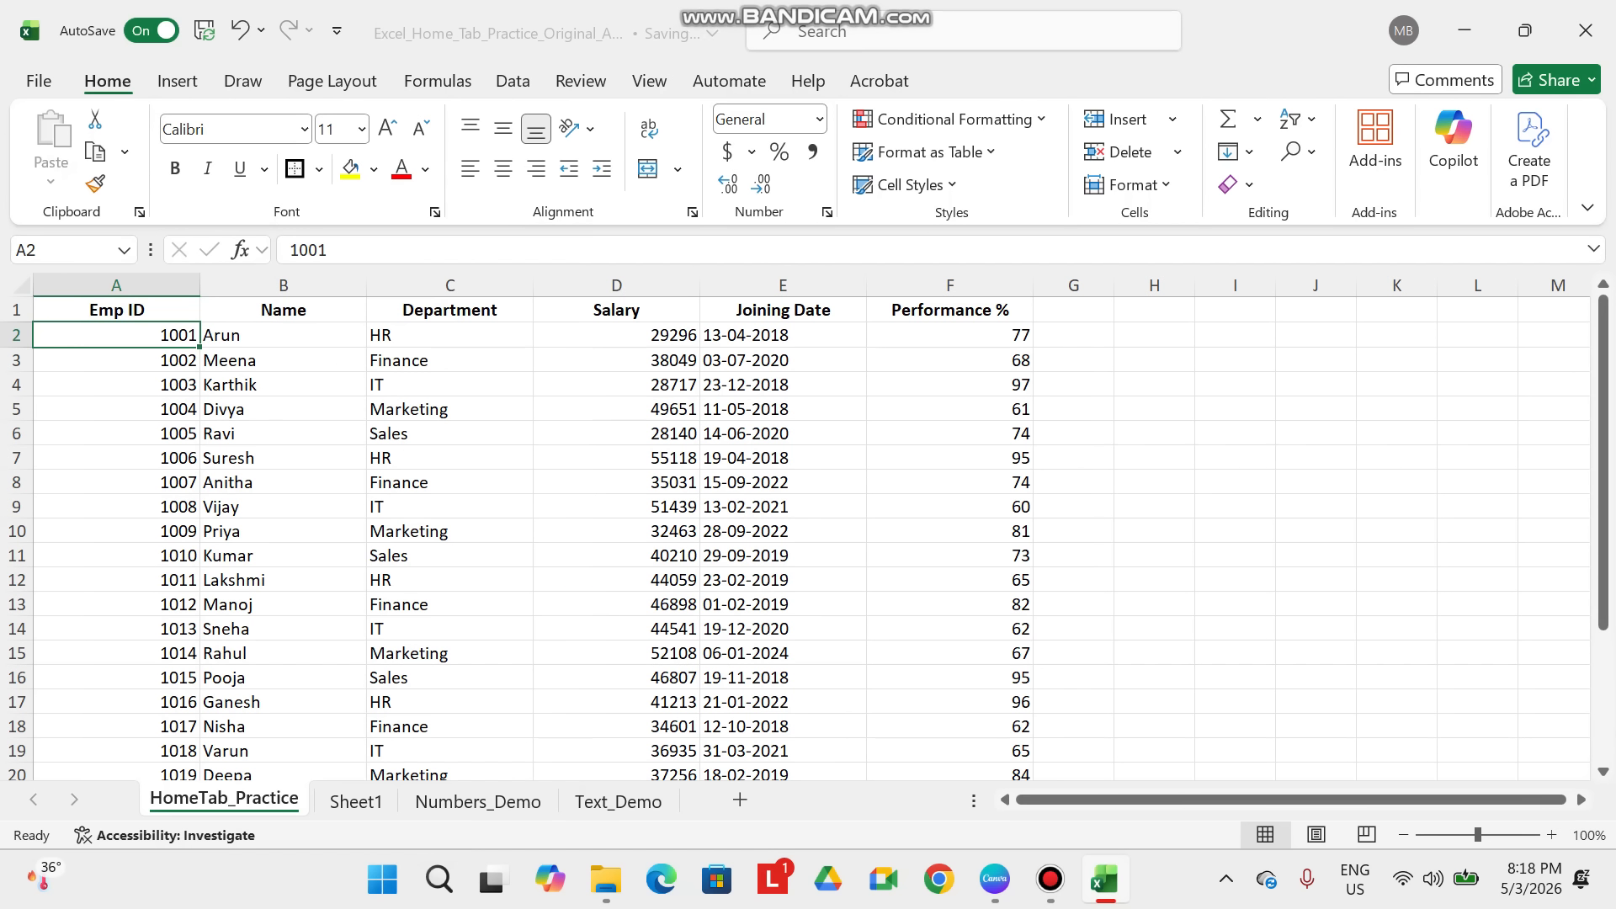
{"action": "left_click", "coordinate": [117, 409]}
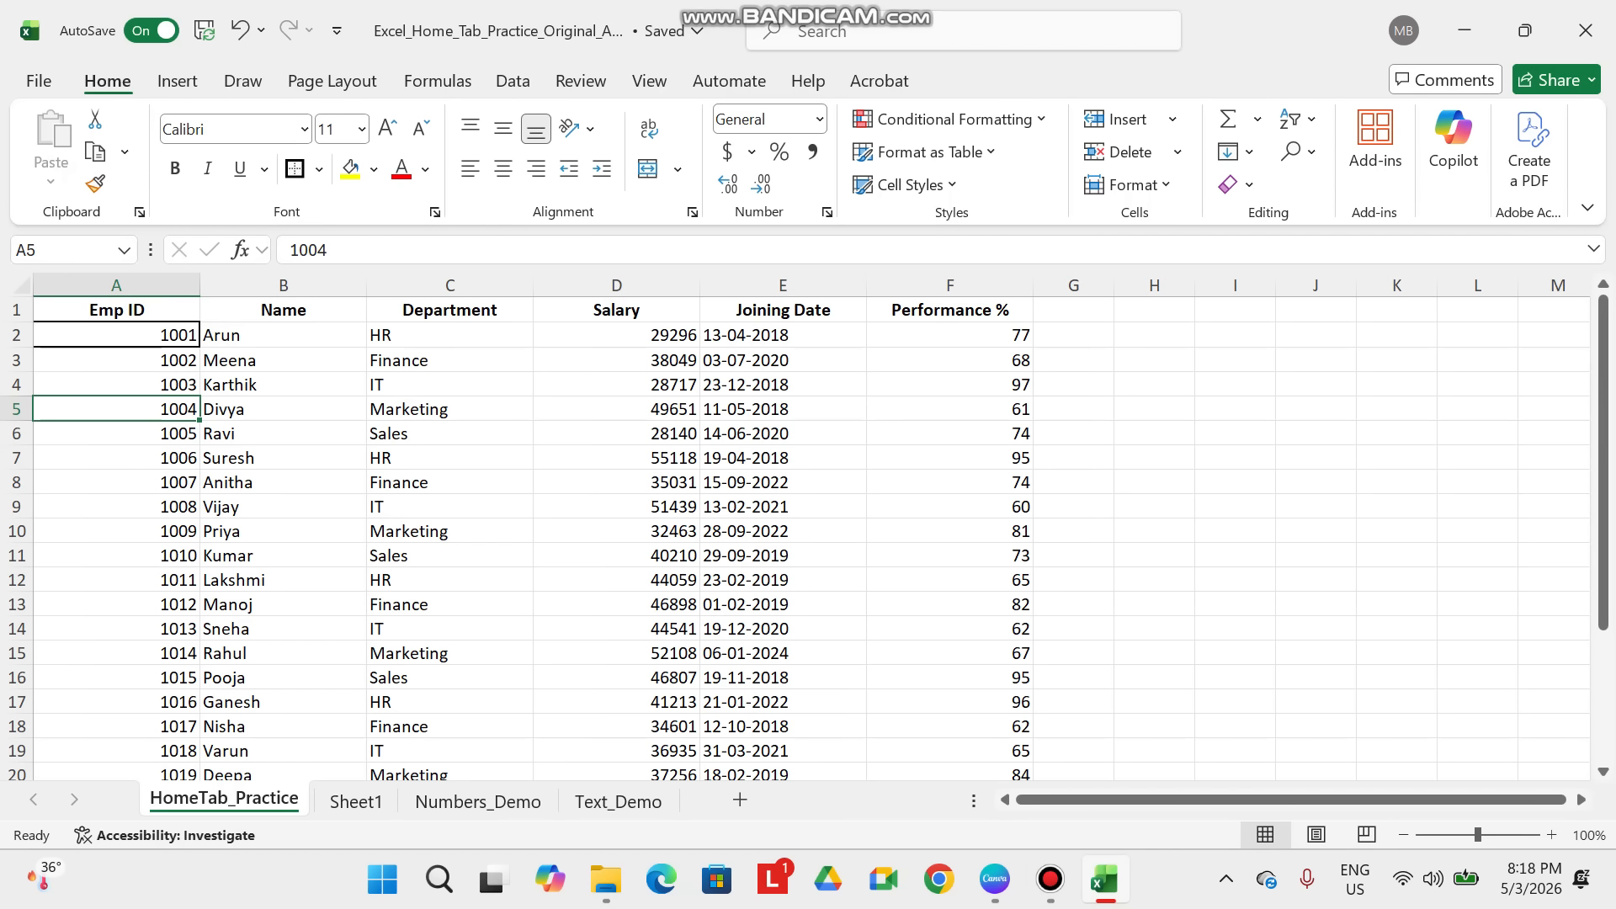
- Copy the border formatting of cell A2 to cells B2:F2 with Format Painter
{"action": "left_click", "coordinate": [116, 335]}
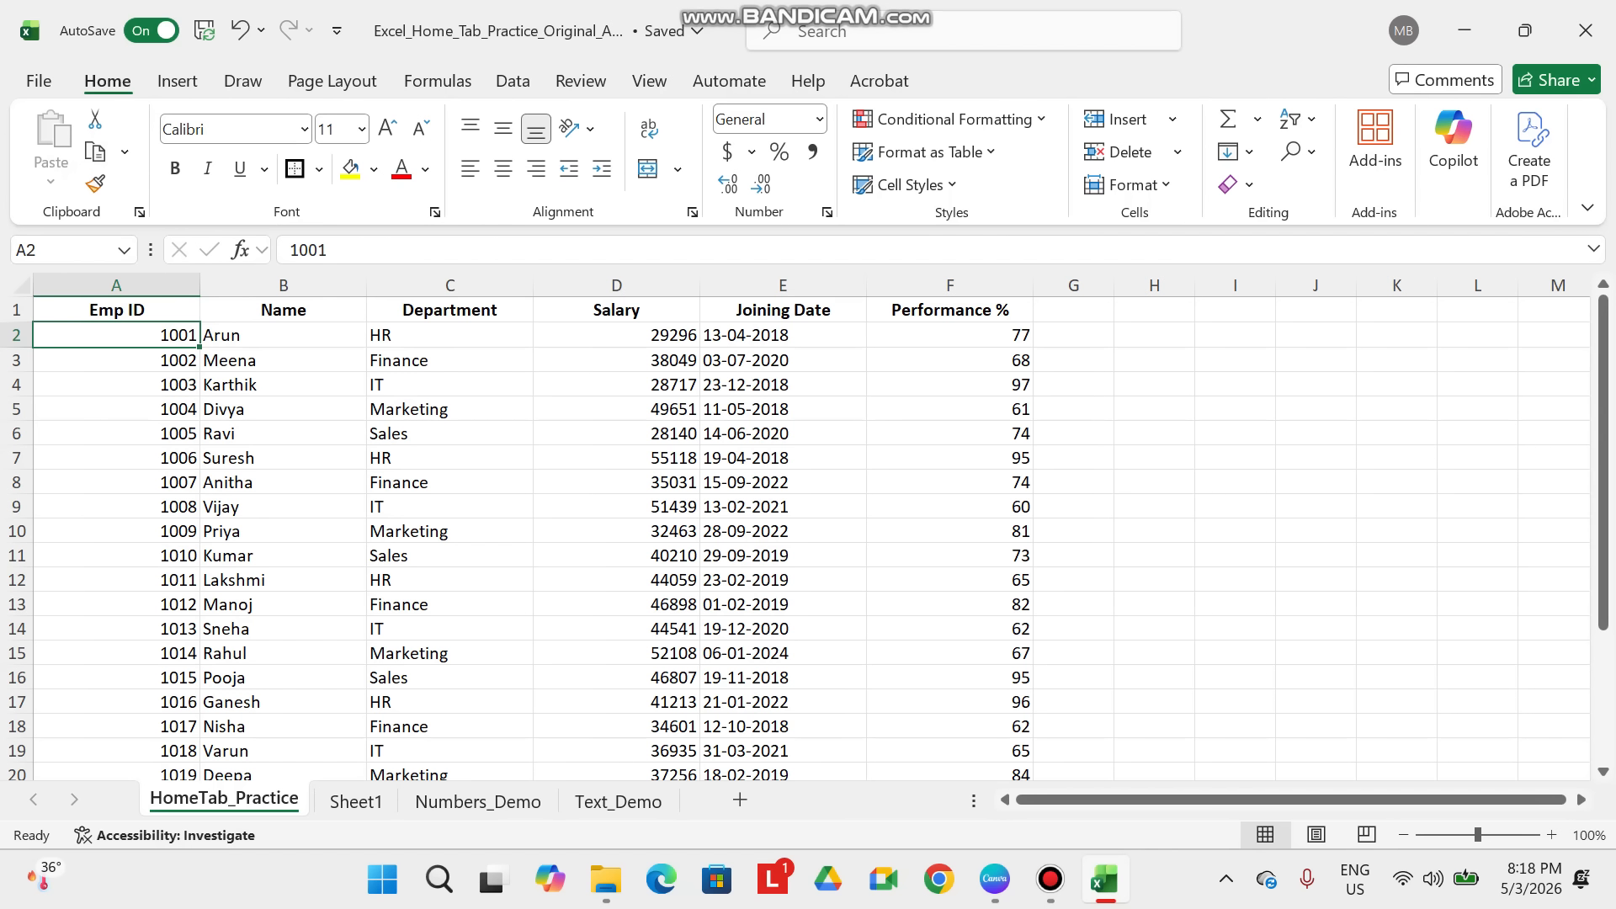
{"action": "left_click", "coordinate": [96, 183]}
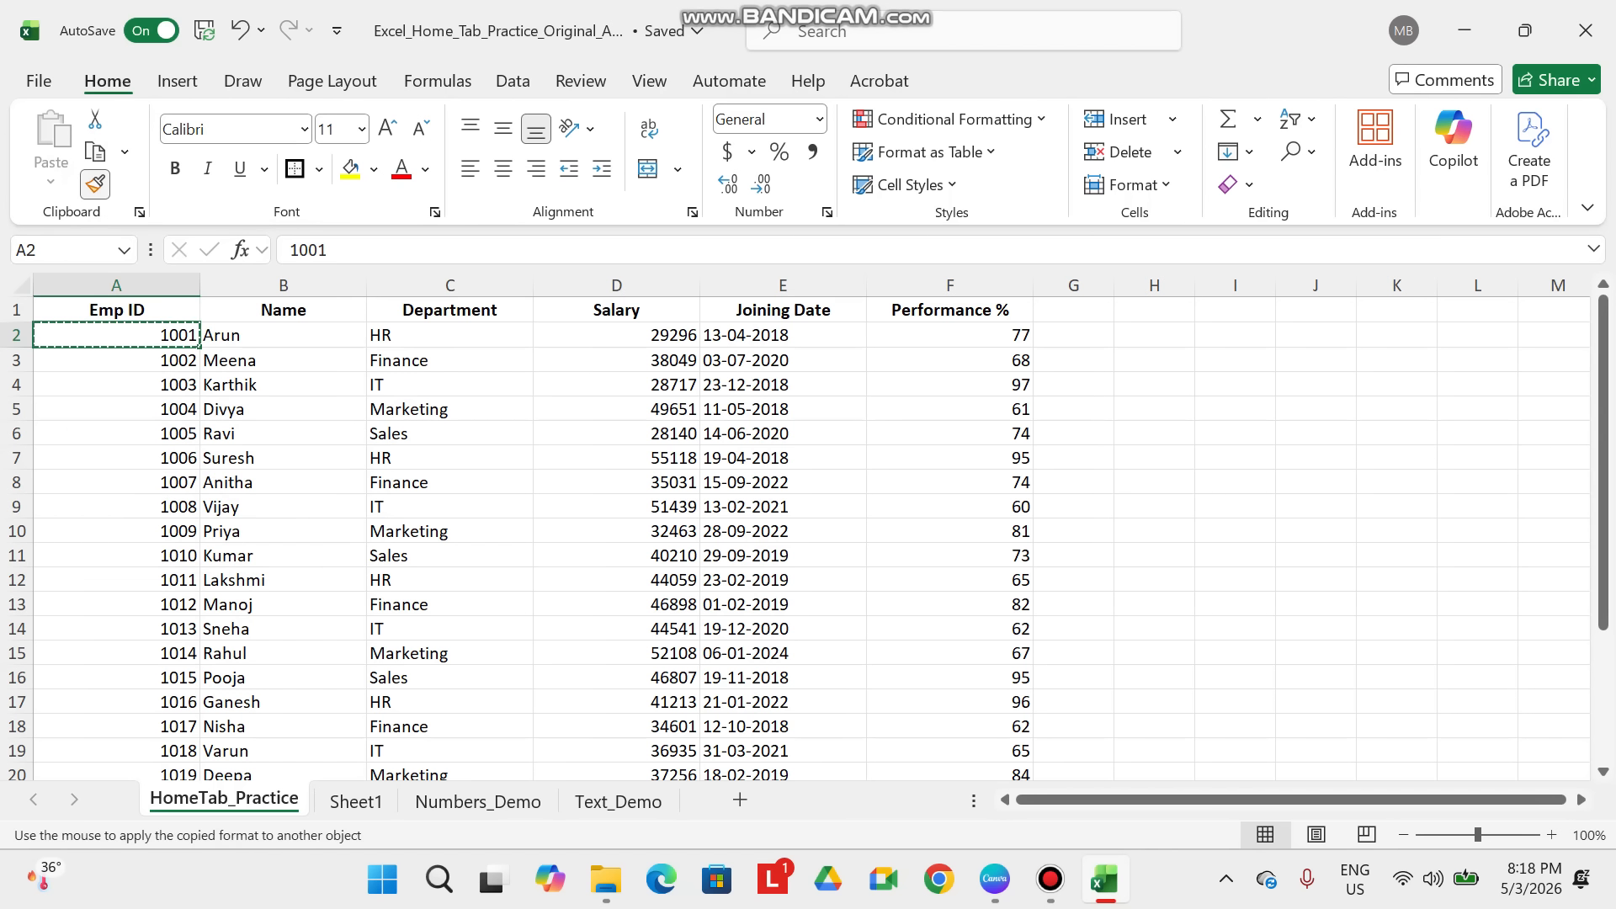
{"action": "left_click_drag", "start_coordinate": [252, 335], "coordinate": [951, 335]}
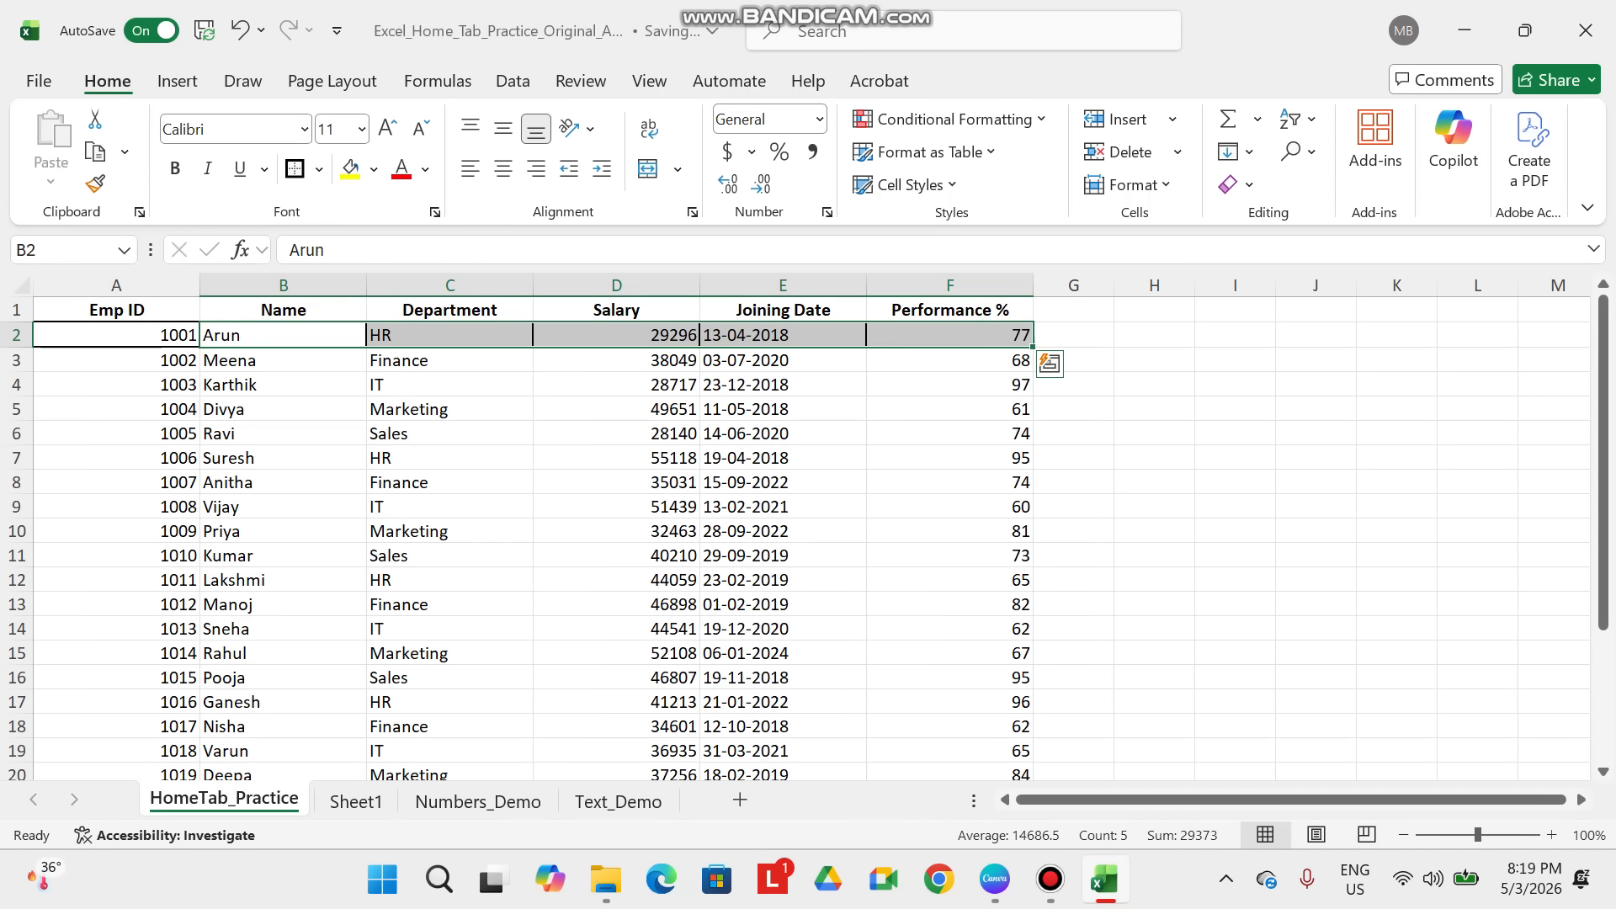
- Copy the formatting of header cell A1 to the other header cells B1:F1 with Format Painter
{"action": "mouse_move", "coordinate": [160, 309]}
{"action": "left_mouse_down"}
{"action": "mouse_move", "coordinate": [219, 310]}
{"action": "mouse_move", "coordinate": [168, 310]}
{"action": "left_mouse_up"}
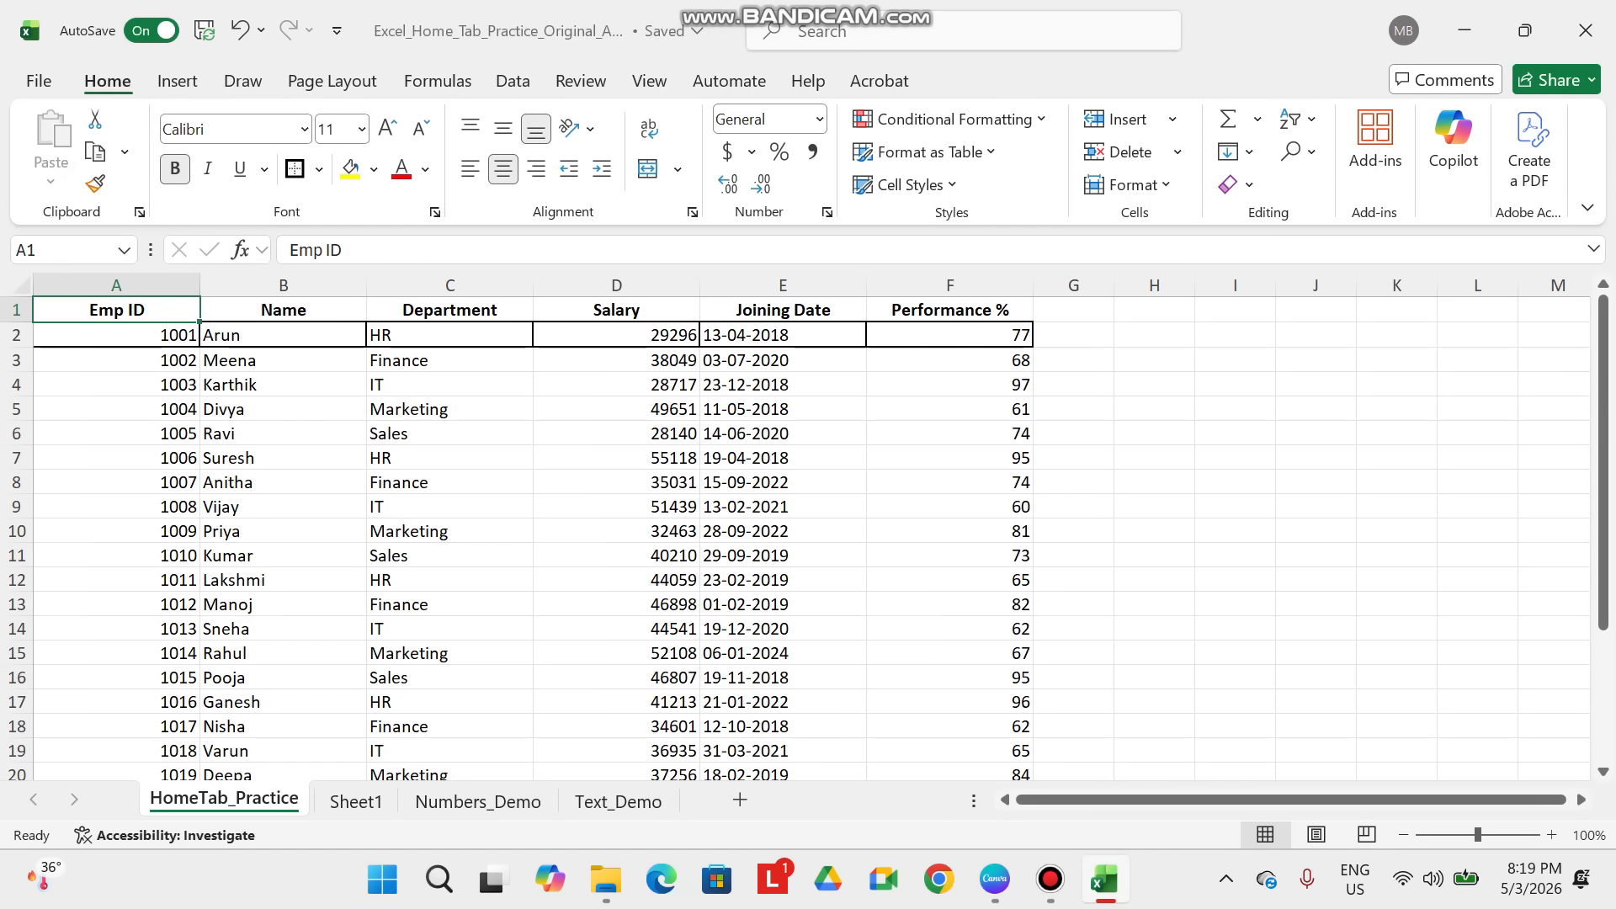
{"action": "left_click", "coordinate": [116, 410]}
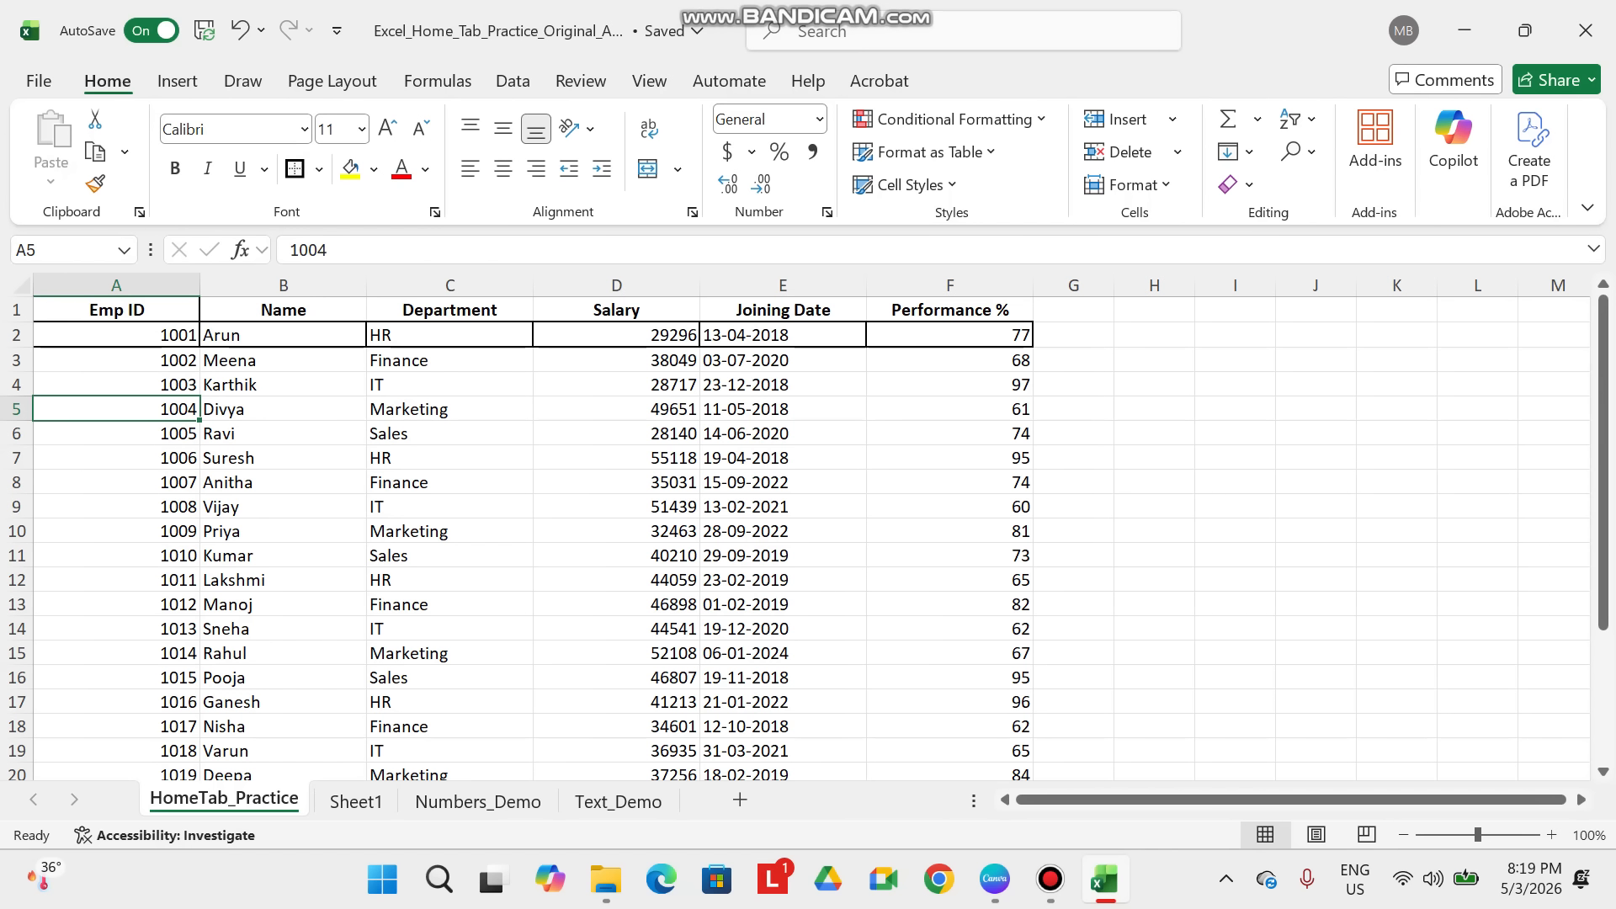
{"action": "left_click", "coordinate": [116, 310]}
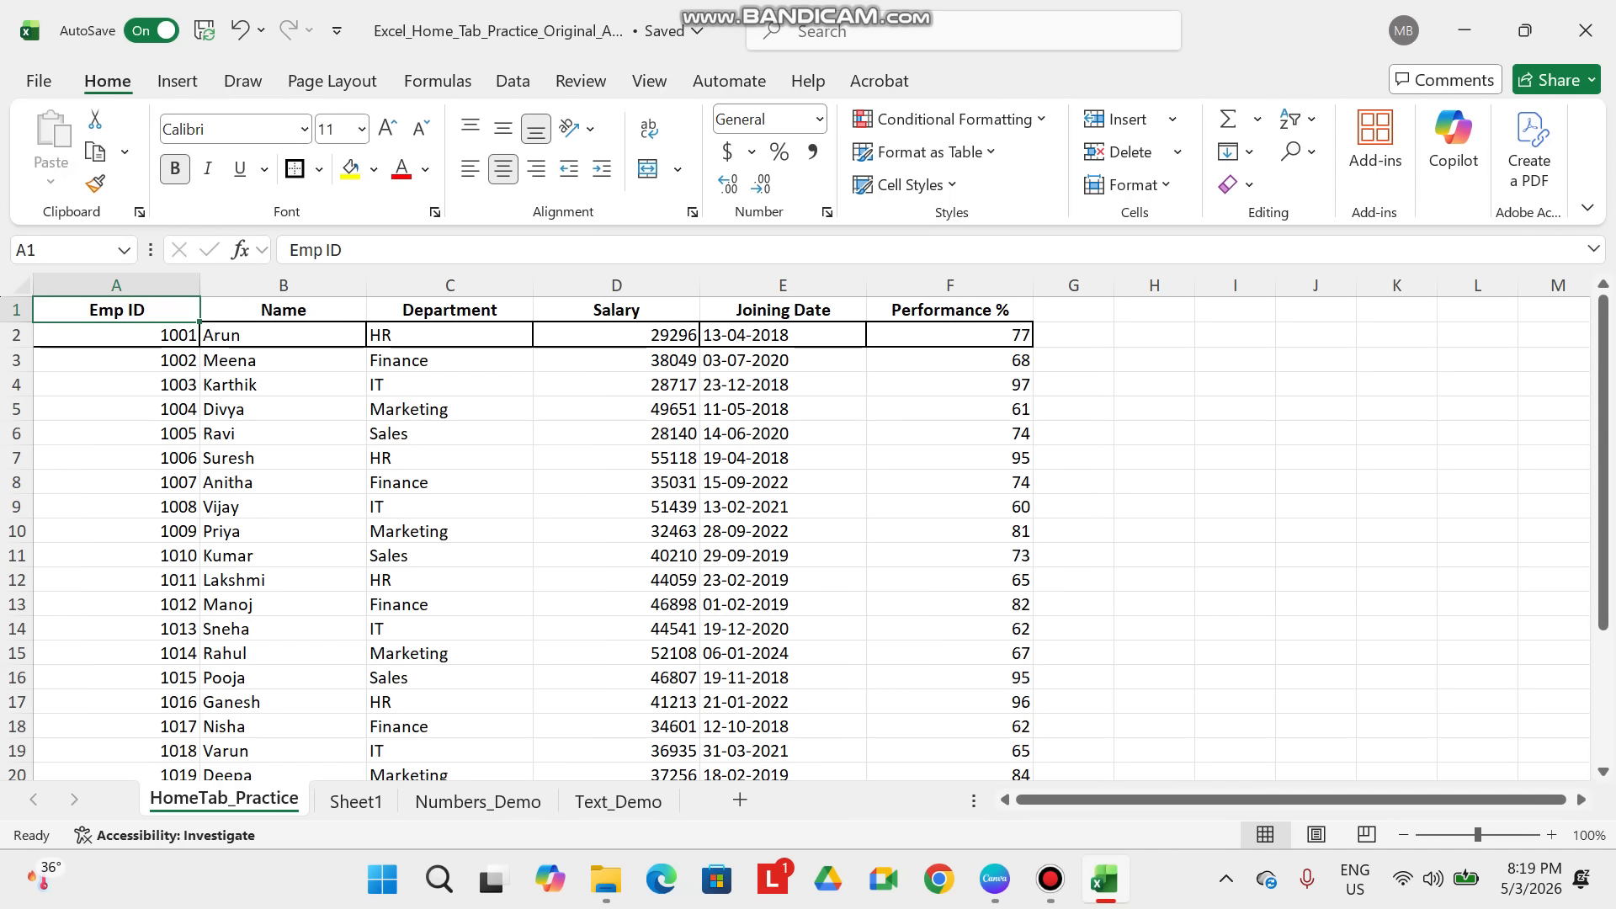
{"action": "left_click", "coordinate": [95, 183]}
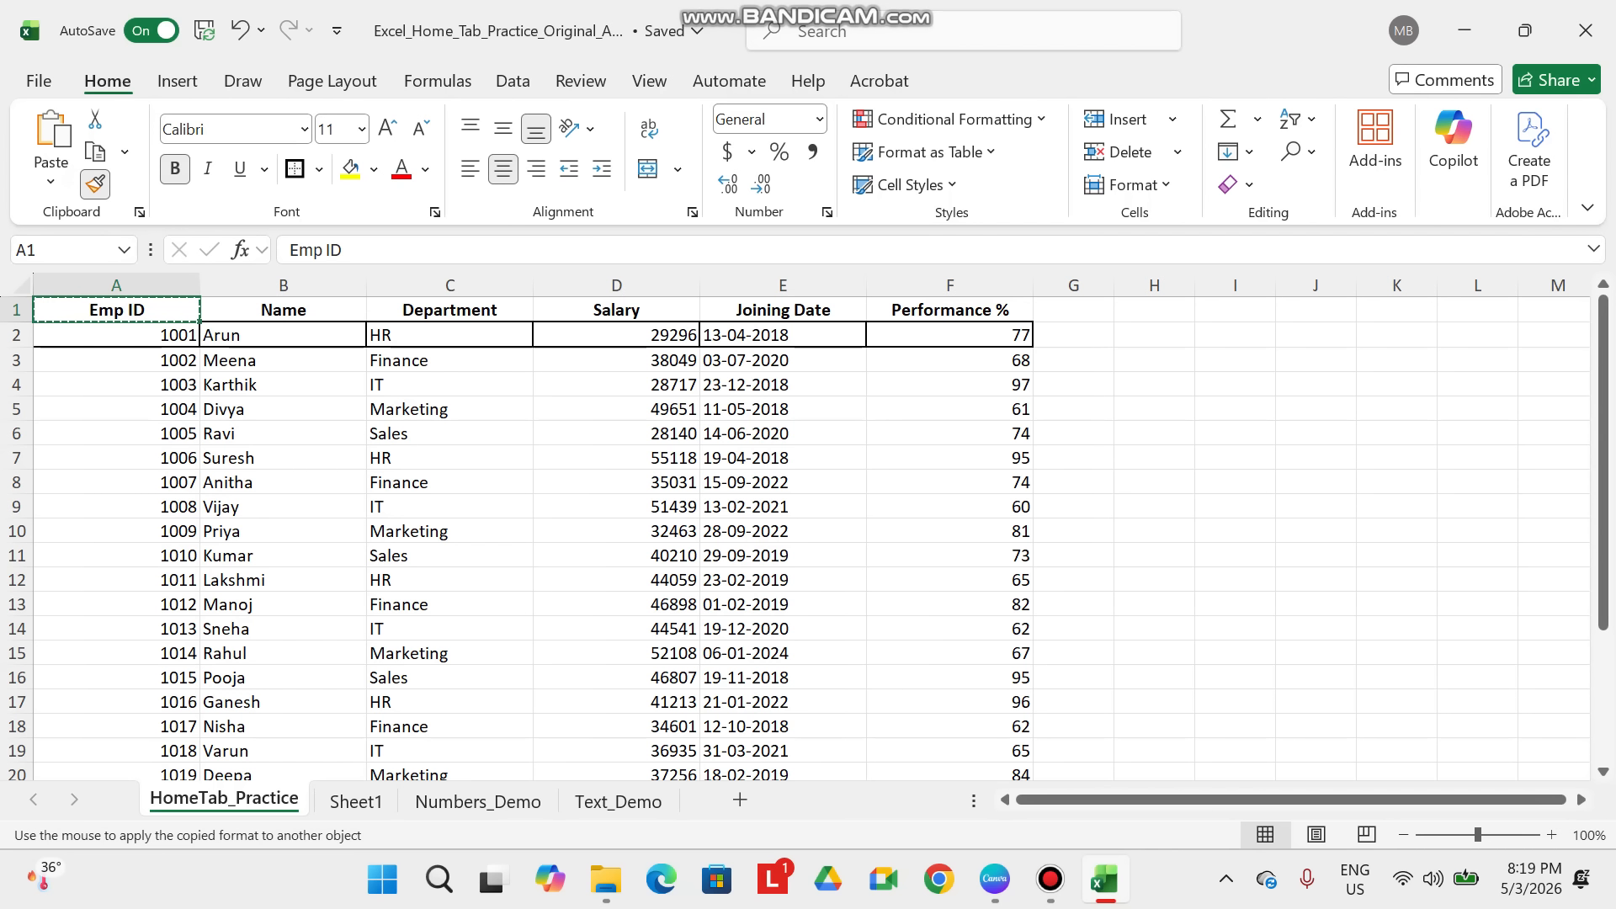
{"action": "left_click_drag", "start_coordinate": [253, 310], "coordinate": [1027, 313]}
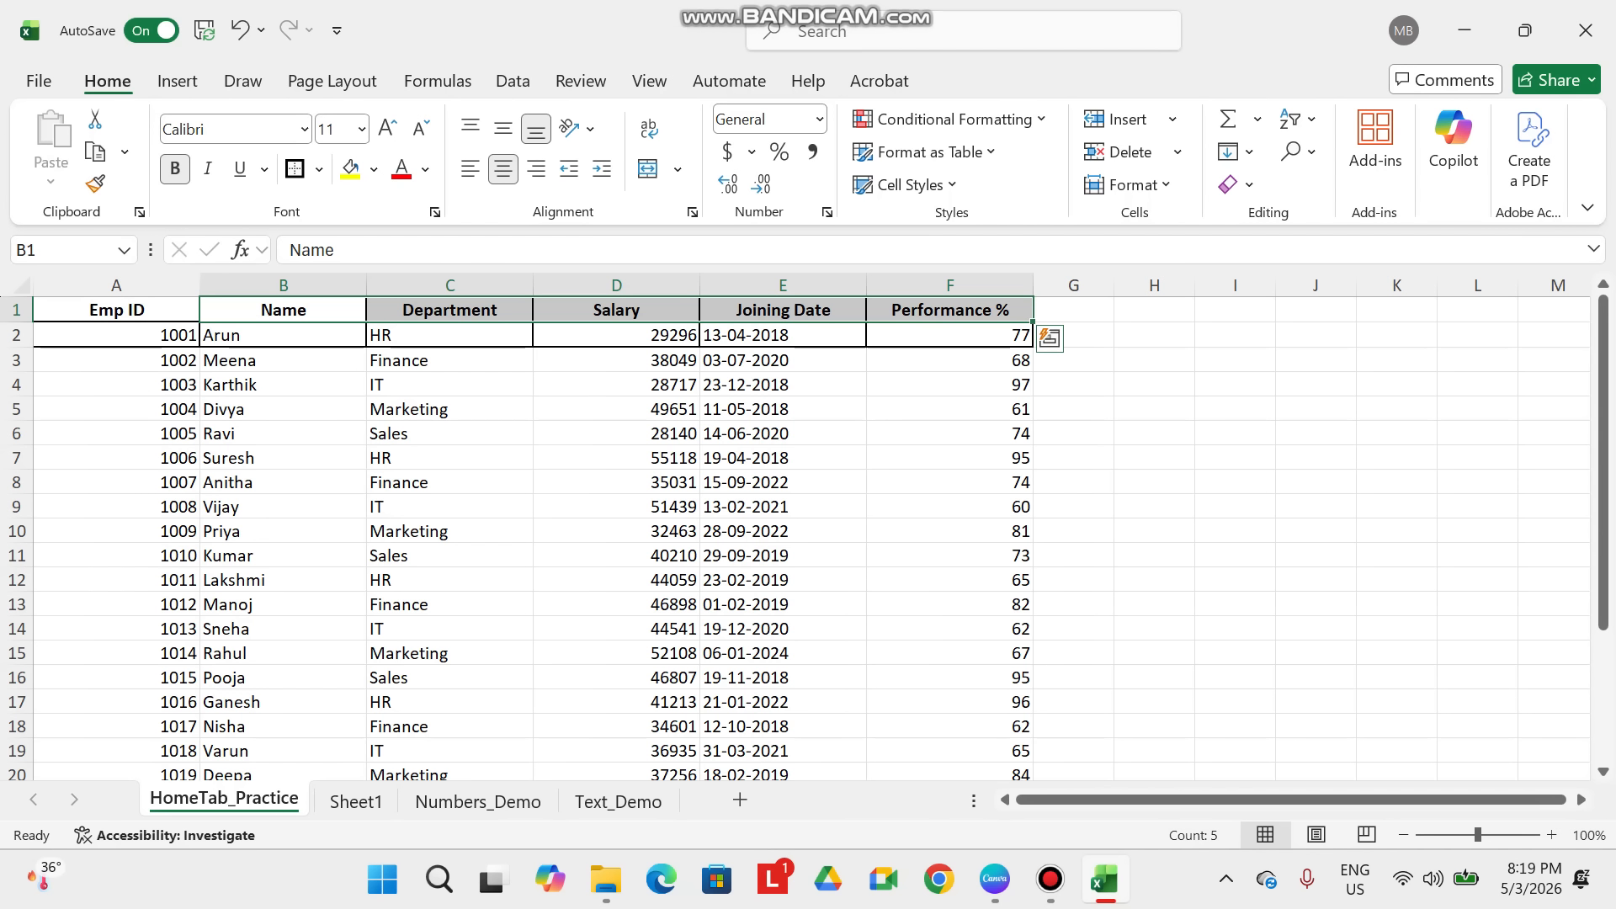
- Copy the border formatting of cell A2 to all remaining employee records in A3:F26 with Format Painter
{"action": "left_click", "coordinate": [116, 335]}
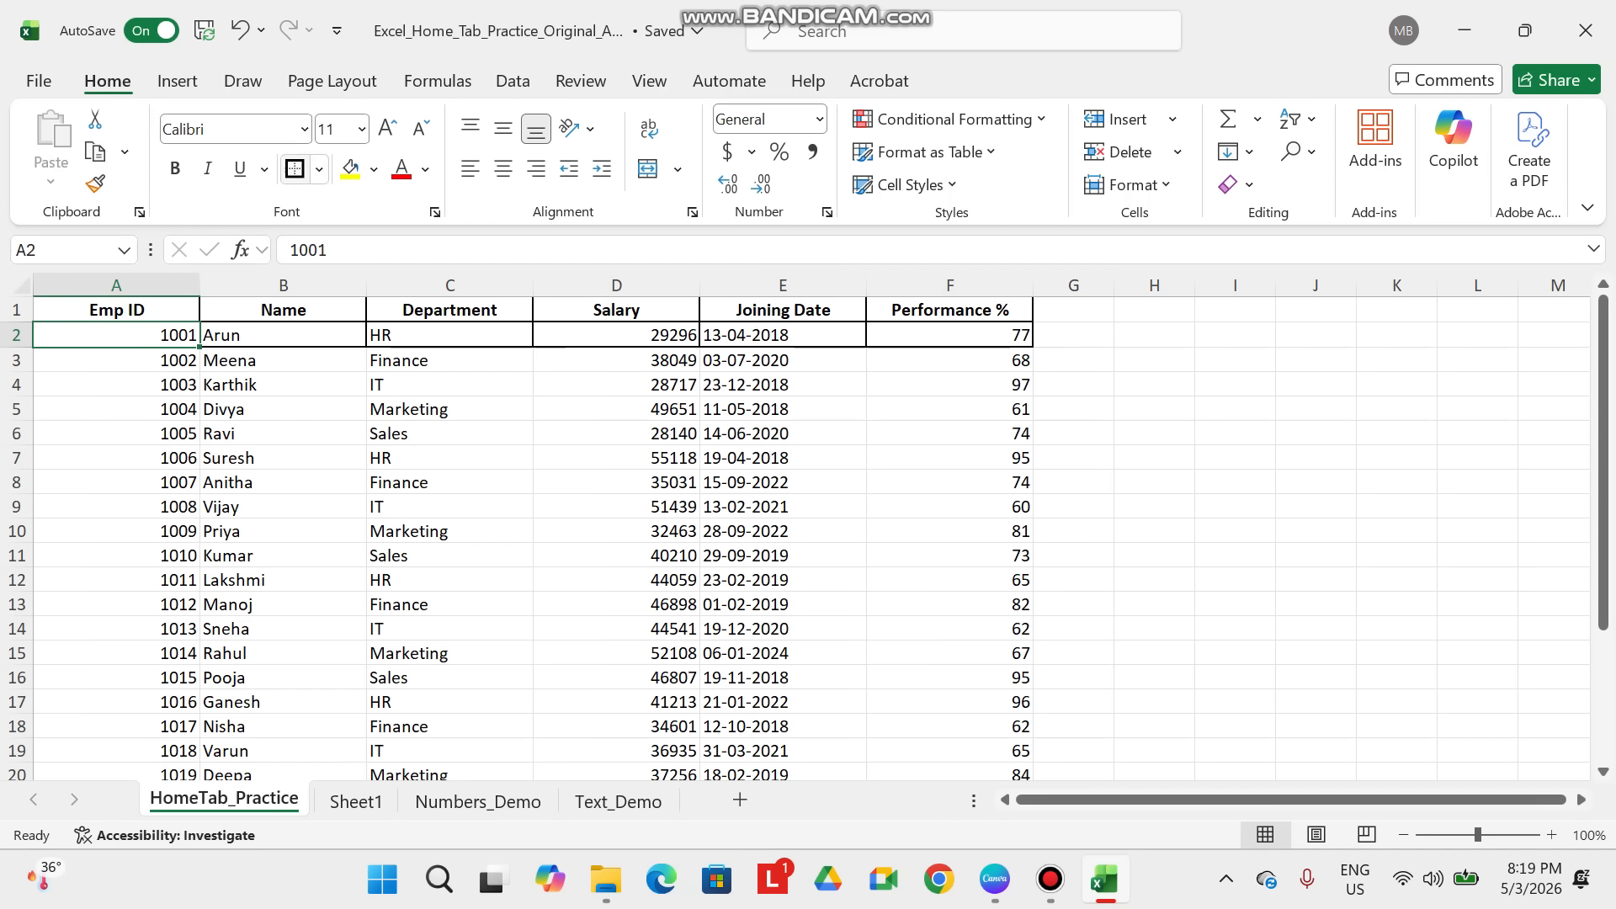
{"action": "left_click", "coordinate": [95, 183]}
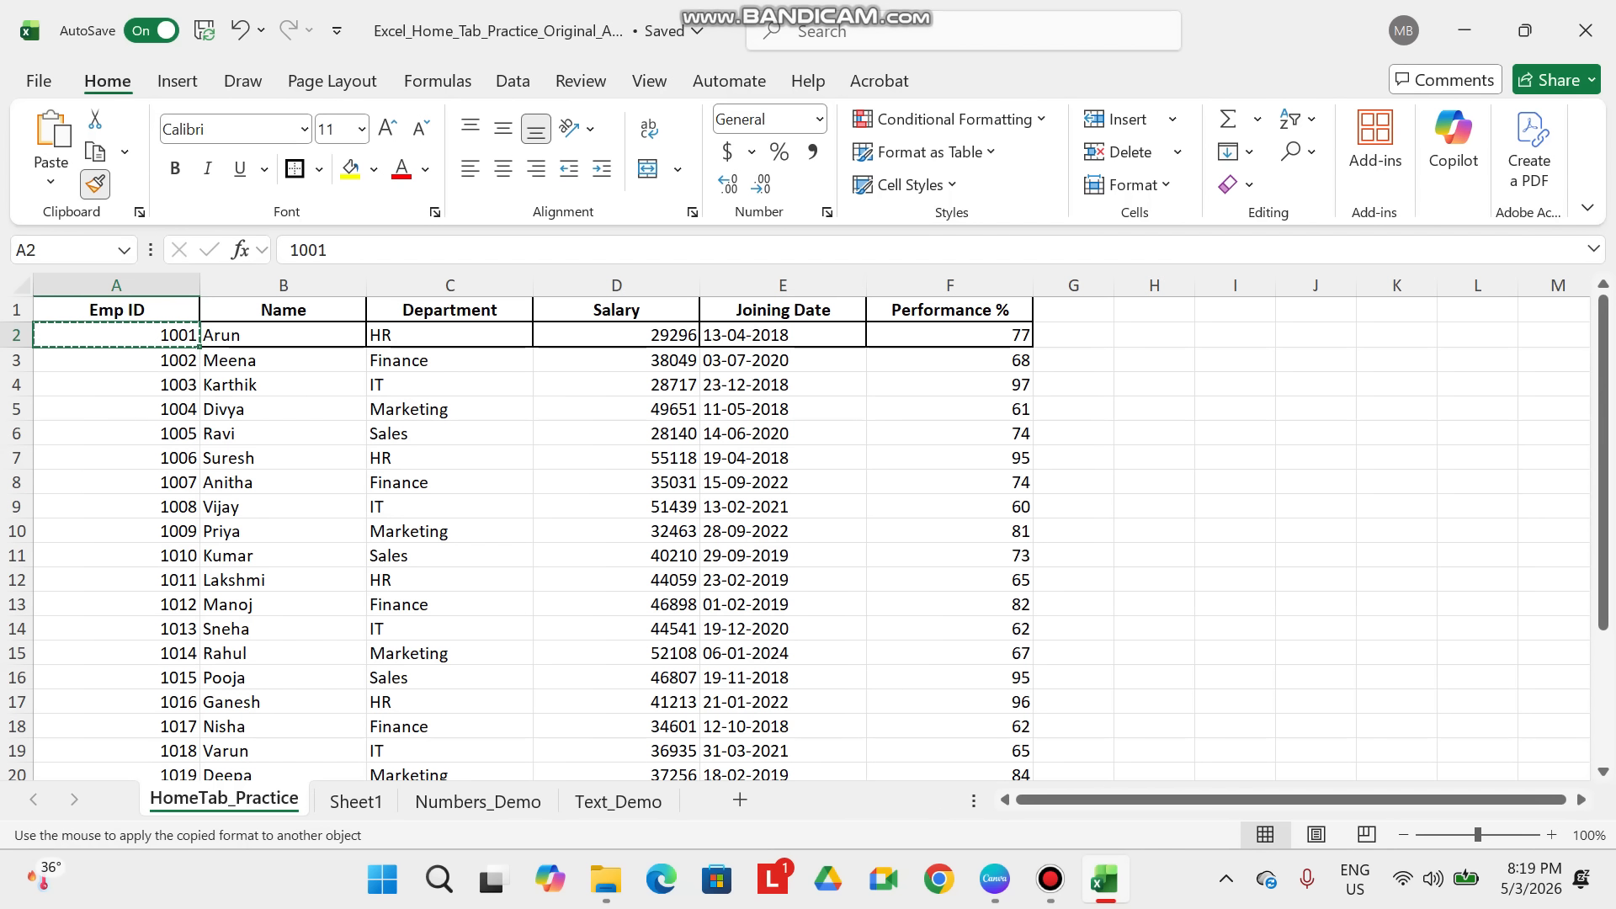
{"action": "mouse_move", "coordinate": [116, 360]}
{"action": "left_mouse_down"}
{"action": "mouse_move", "coordinate": [118, 564]}
{"action": "mouse_move", "coordinate": [657, 653]}
{"action": "mouse_move", "coordinate": [1010, 677]}
{"action": "mouse_move", "coordinate": [1019, 761]}
{"action": "mouse_move", "coordinate": [1028, 584]}
{"action": "left_mouse_up"}
{"action": "scroll", "coordinate": [1028, 584], "scroll_direction": "up", "scroll_amount": 5}
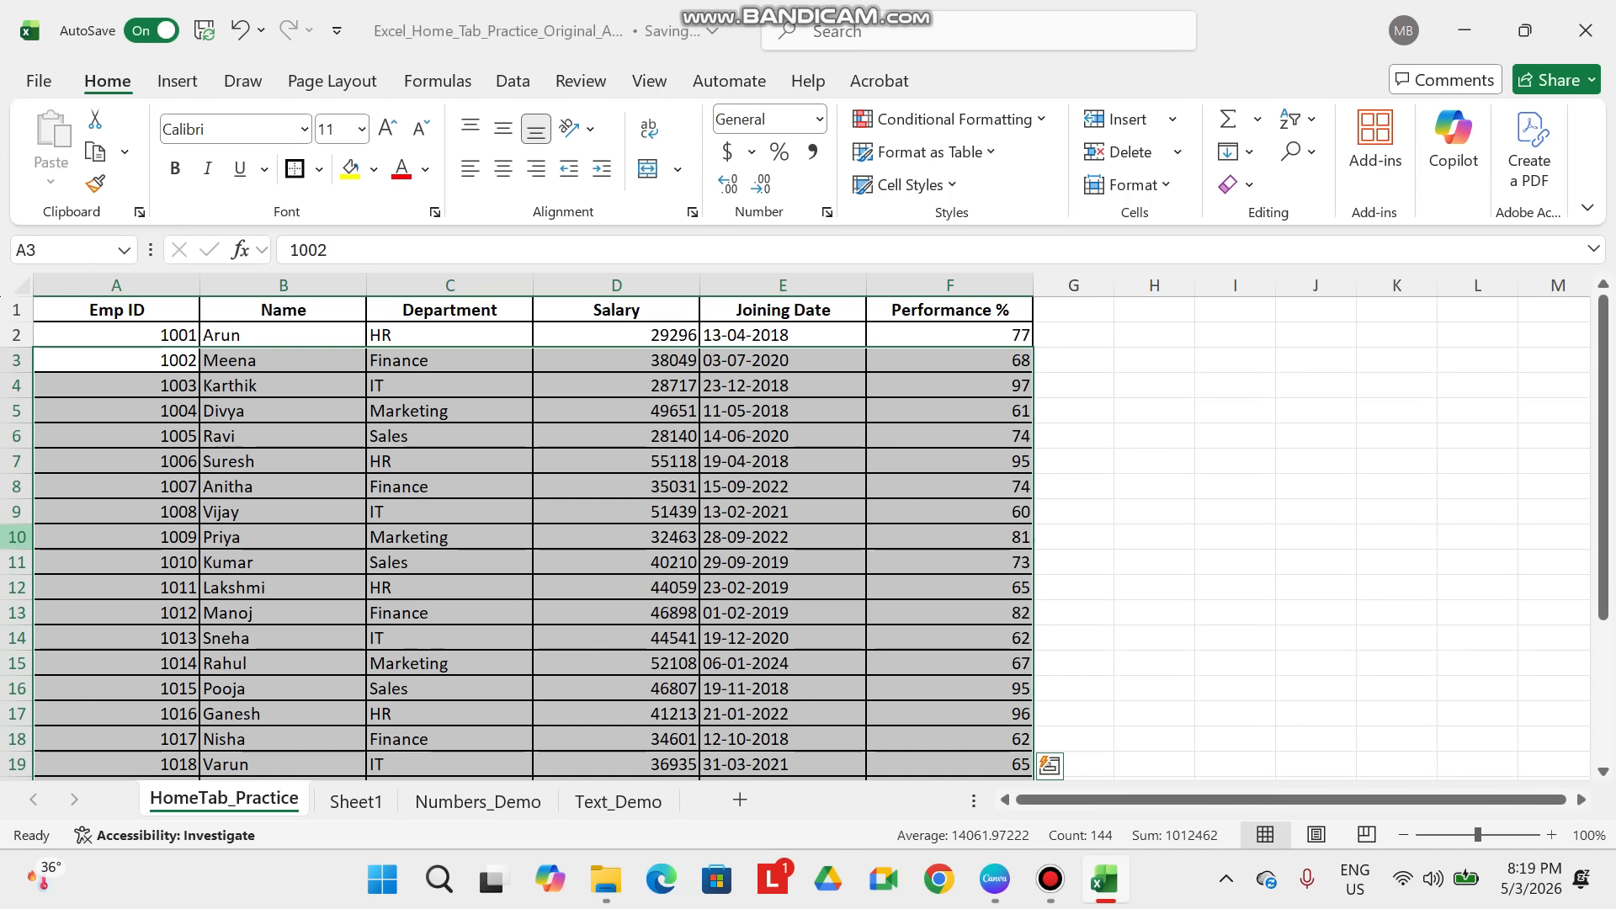
{"action": "left_click", "coordinate": [116, 361]}
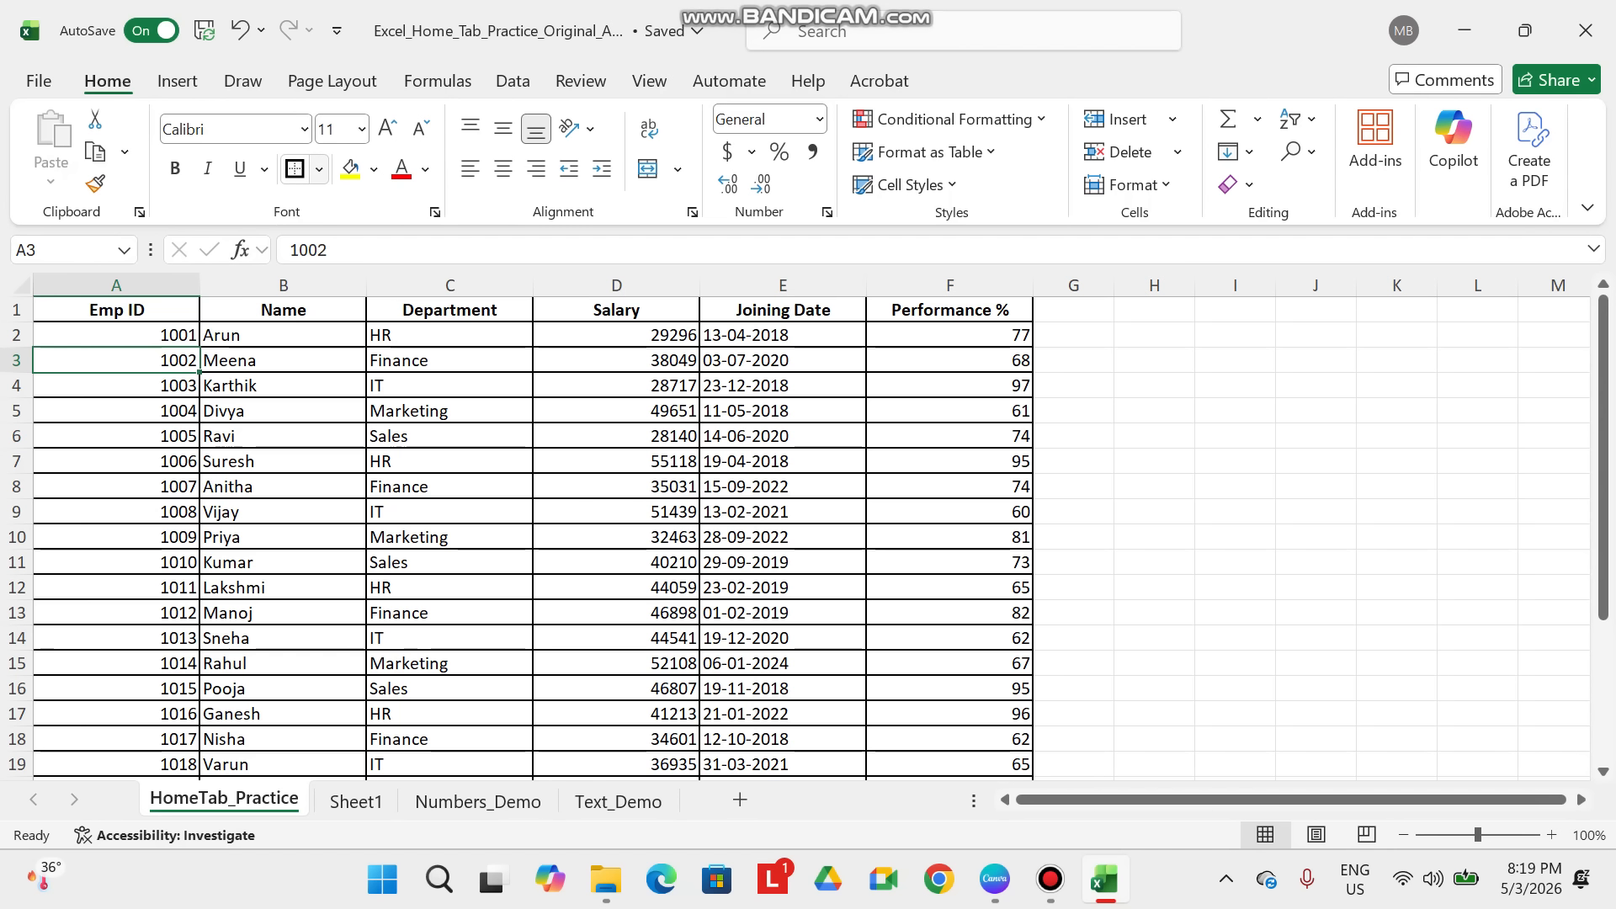
{"action": "left_click", "coordinate": [319, 170]}
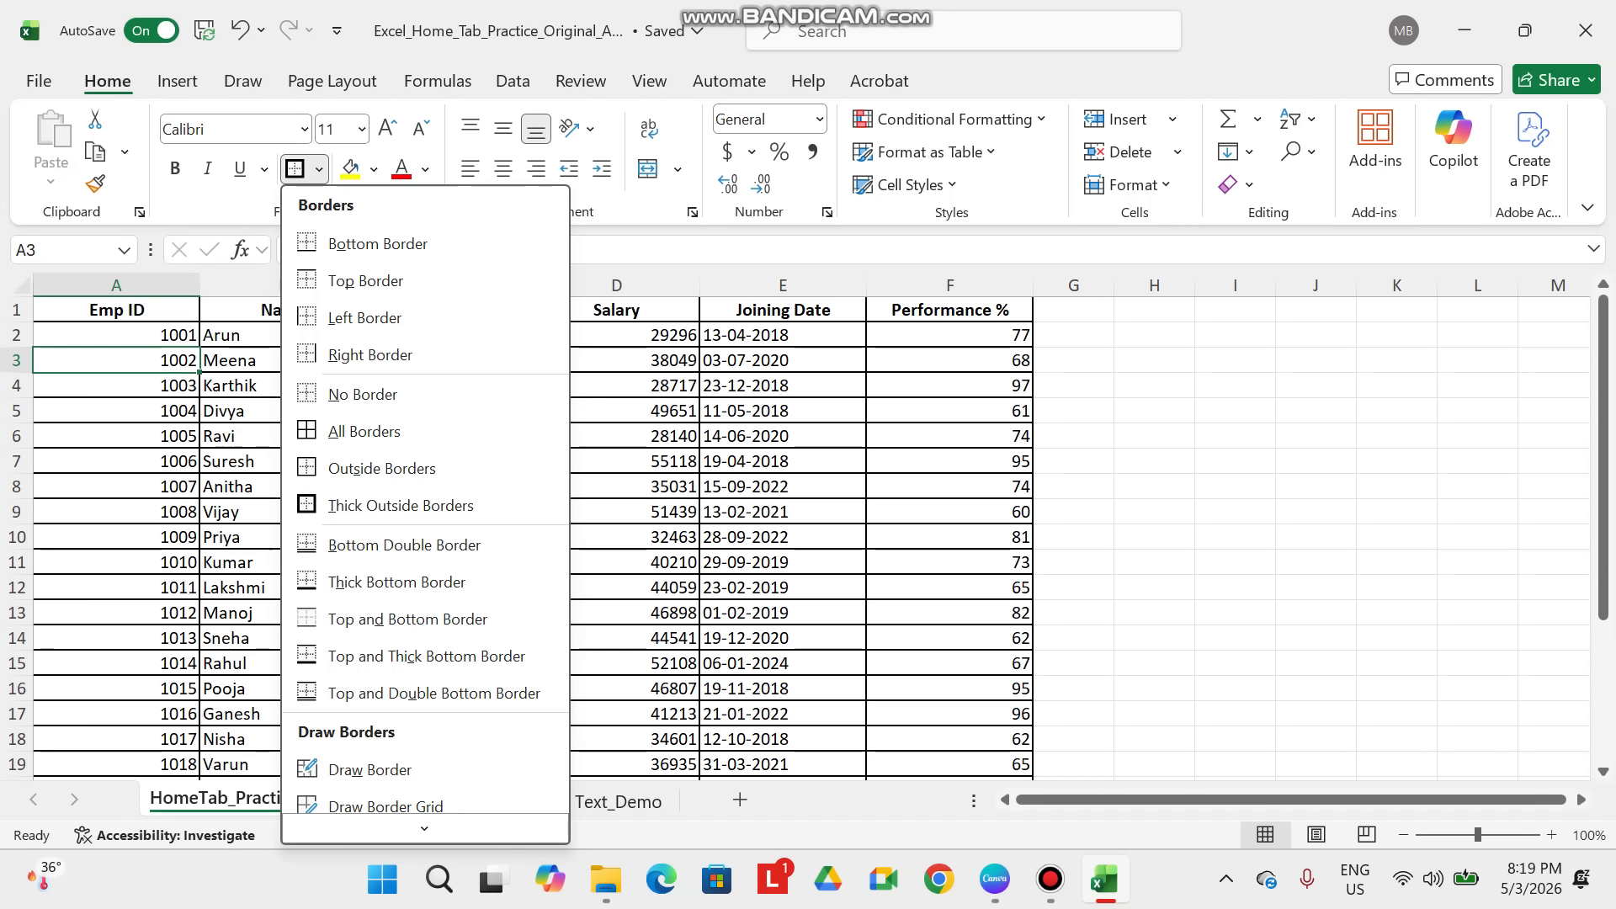
{"action": "key", "text": "Escape"}
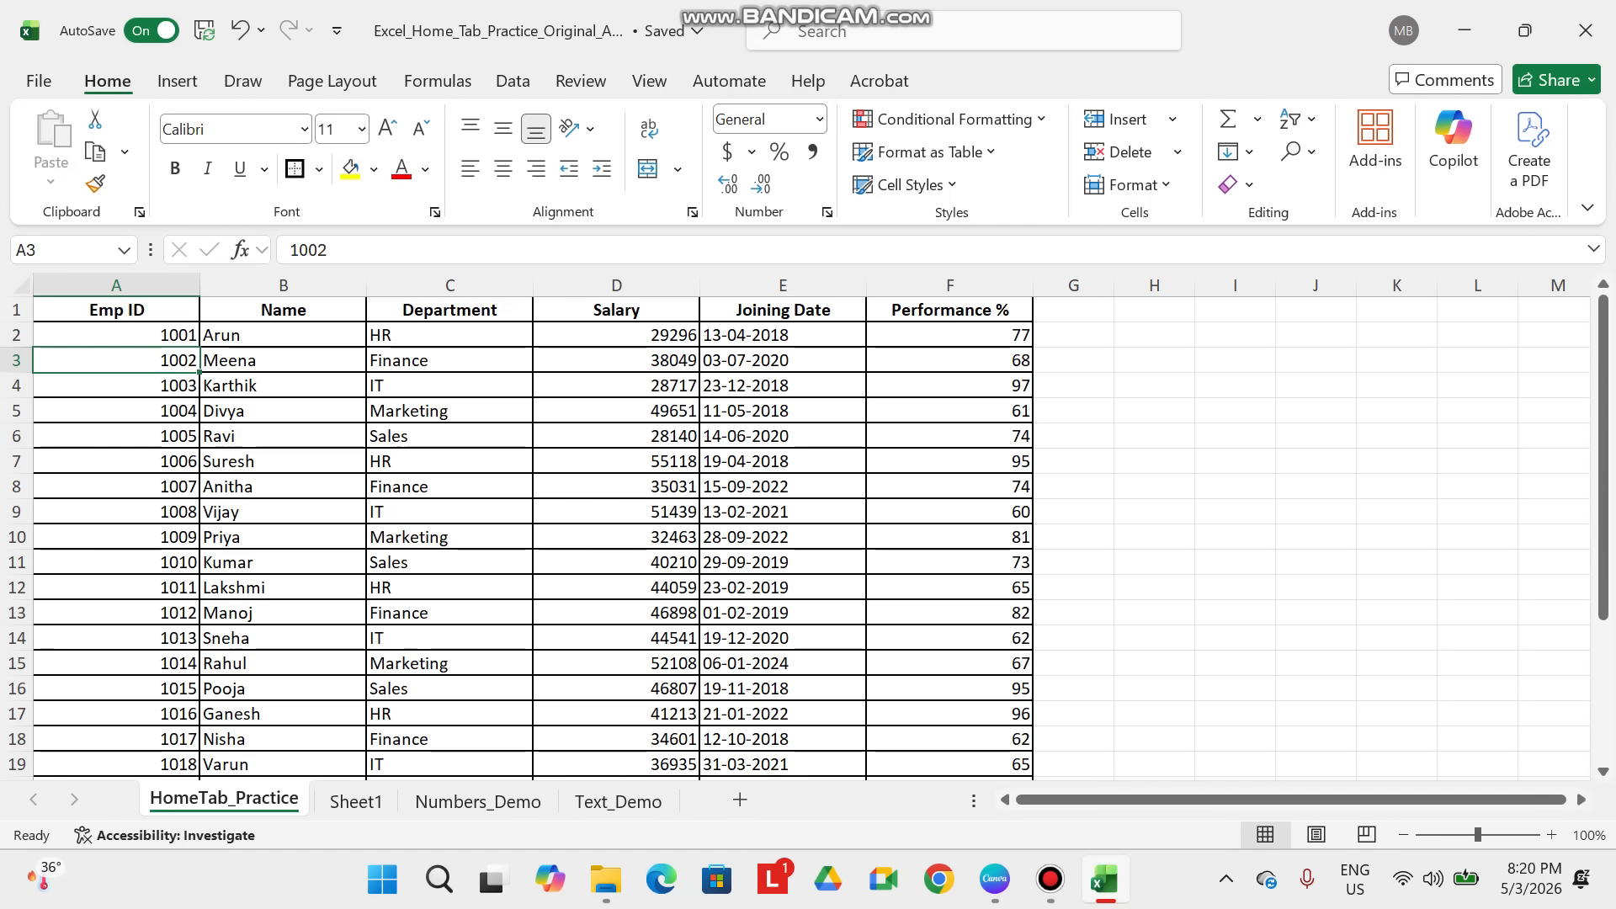
{"action": "left_click", "coordinate": [116, 310]}
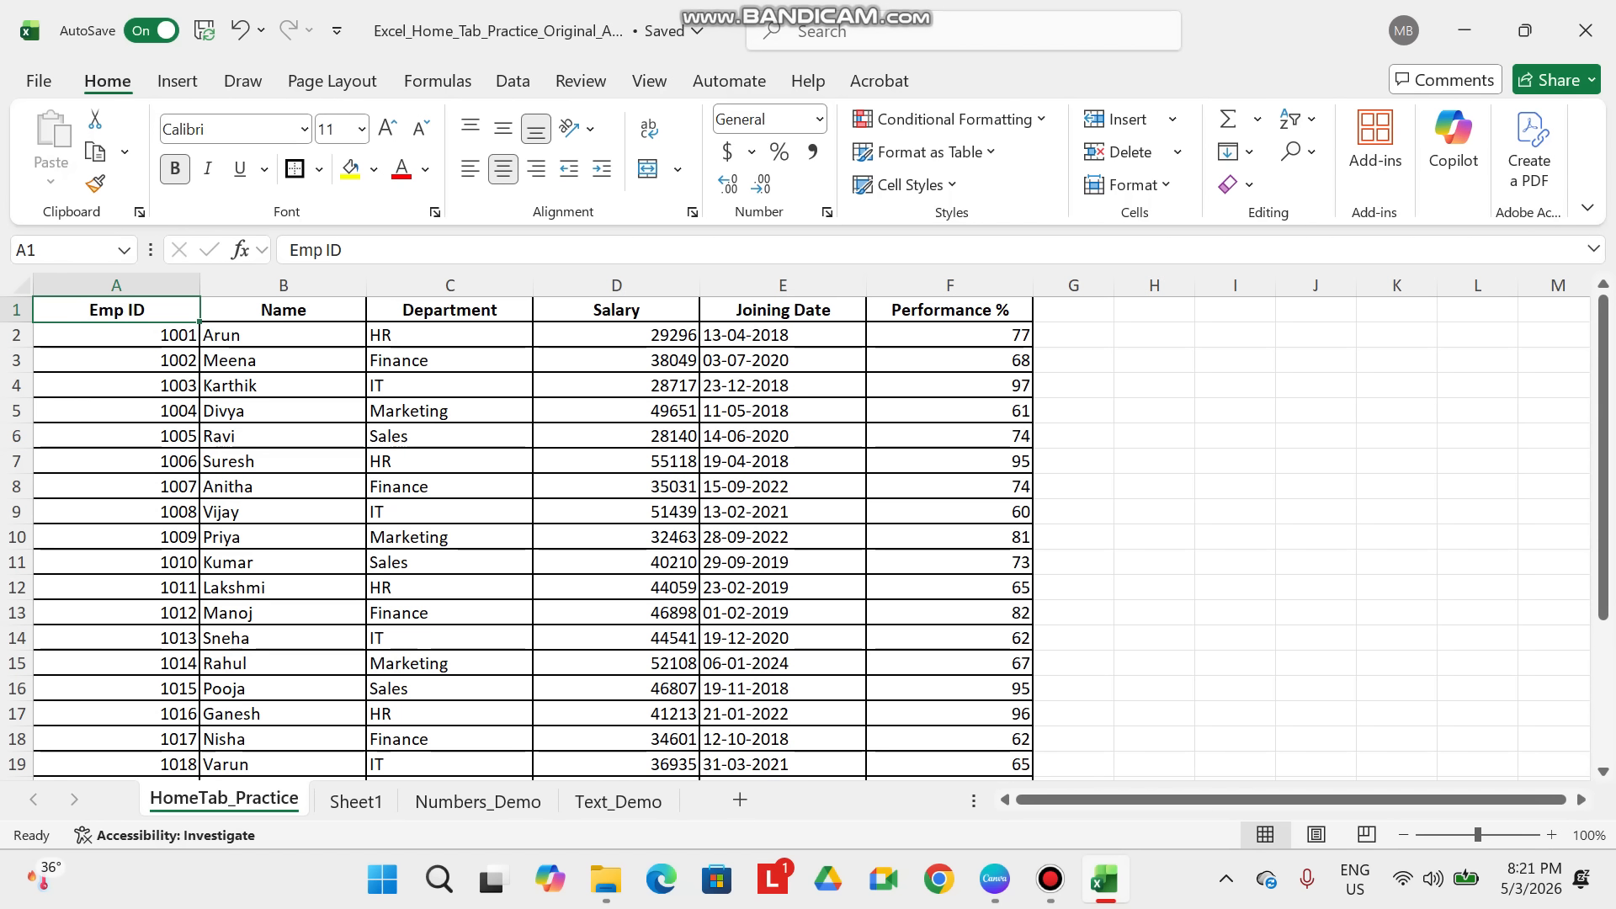
{"action": "key", "text": "ctrl+a"}
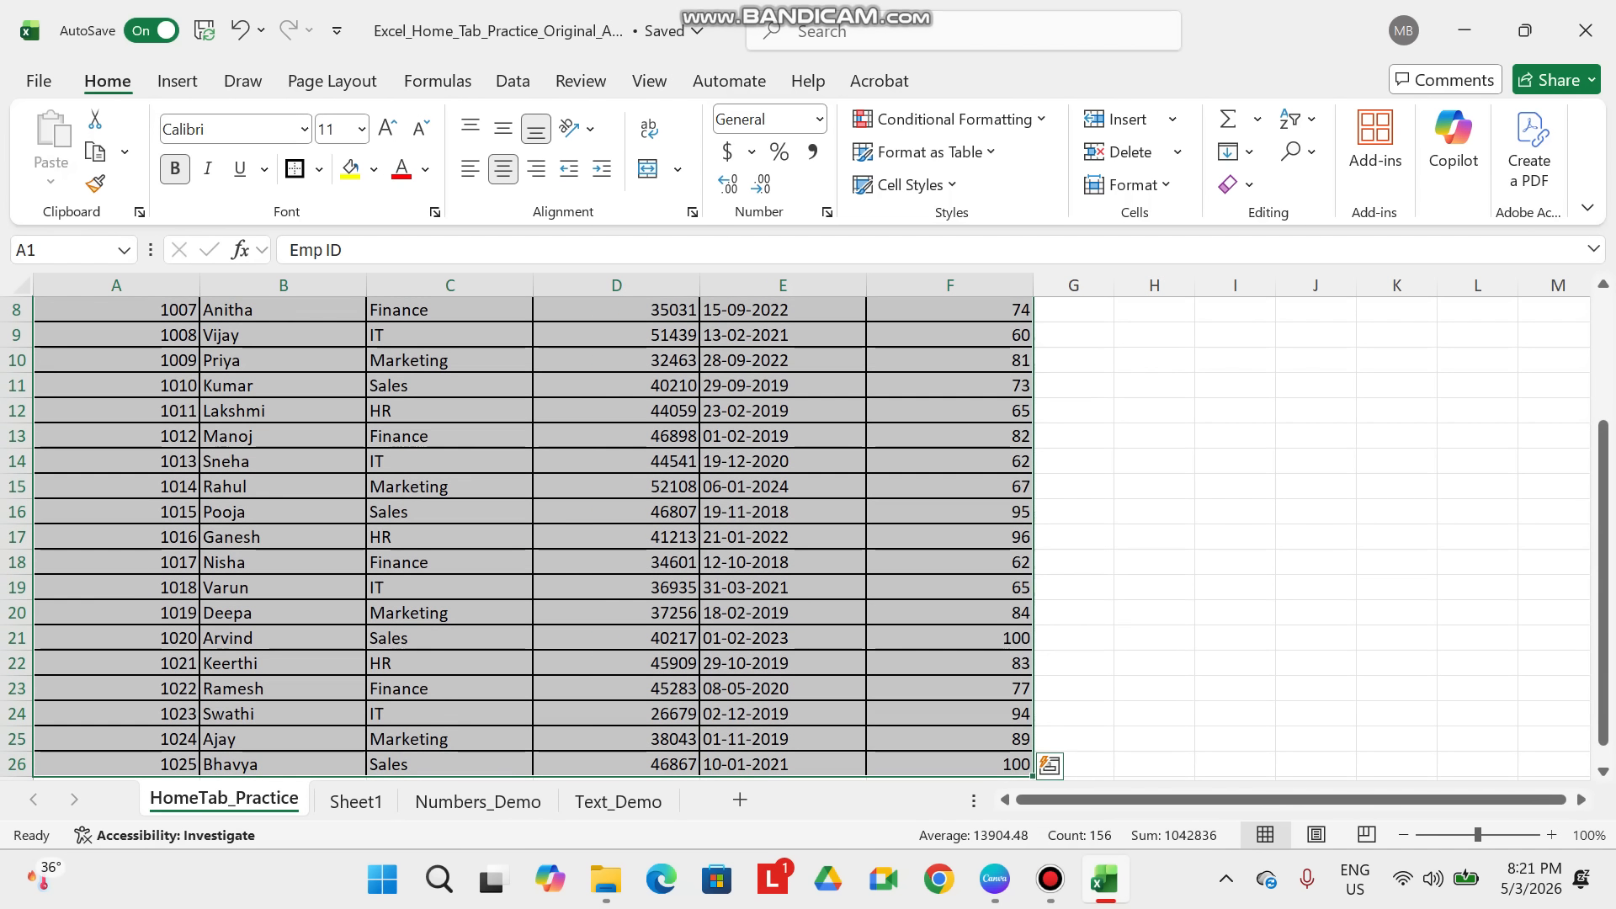
{"action": "scroll", "coordinate": [617, 539], "scroll_direction": "down", "scroll_amount": 2}
{"action": "scroll", "coordinate": [617, 536], "scroll_direction": "up", "scroll_amount": 5}
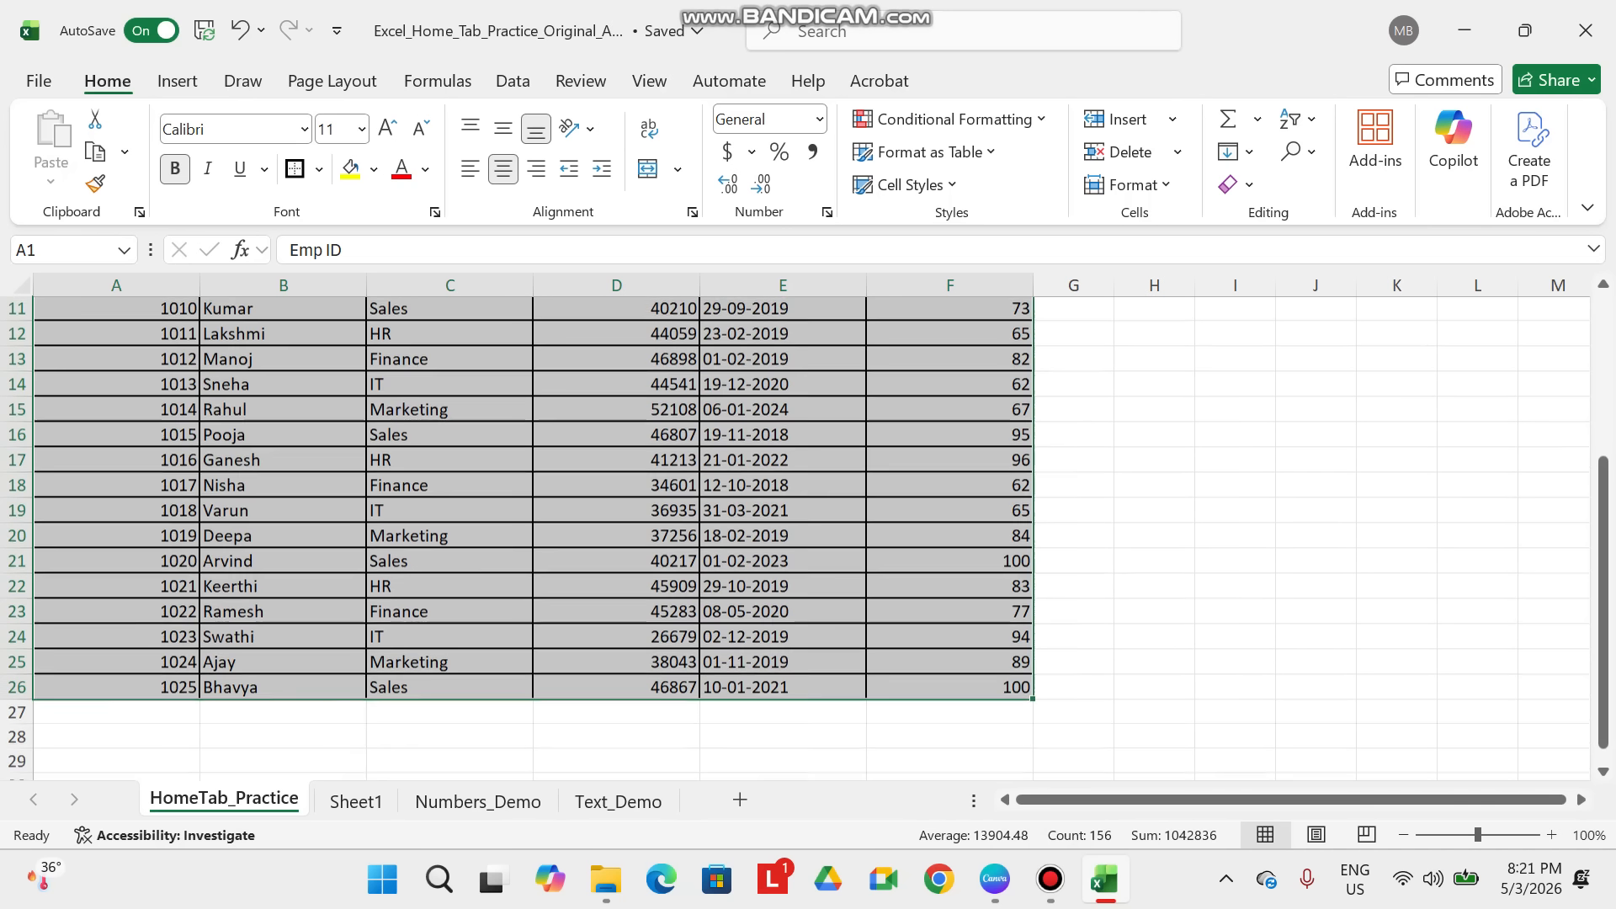
{"action": "left_click", "coordinate": [116, 360]}
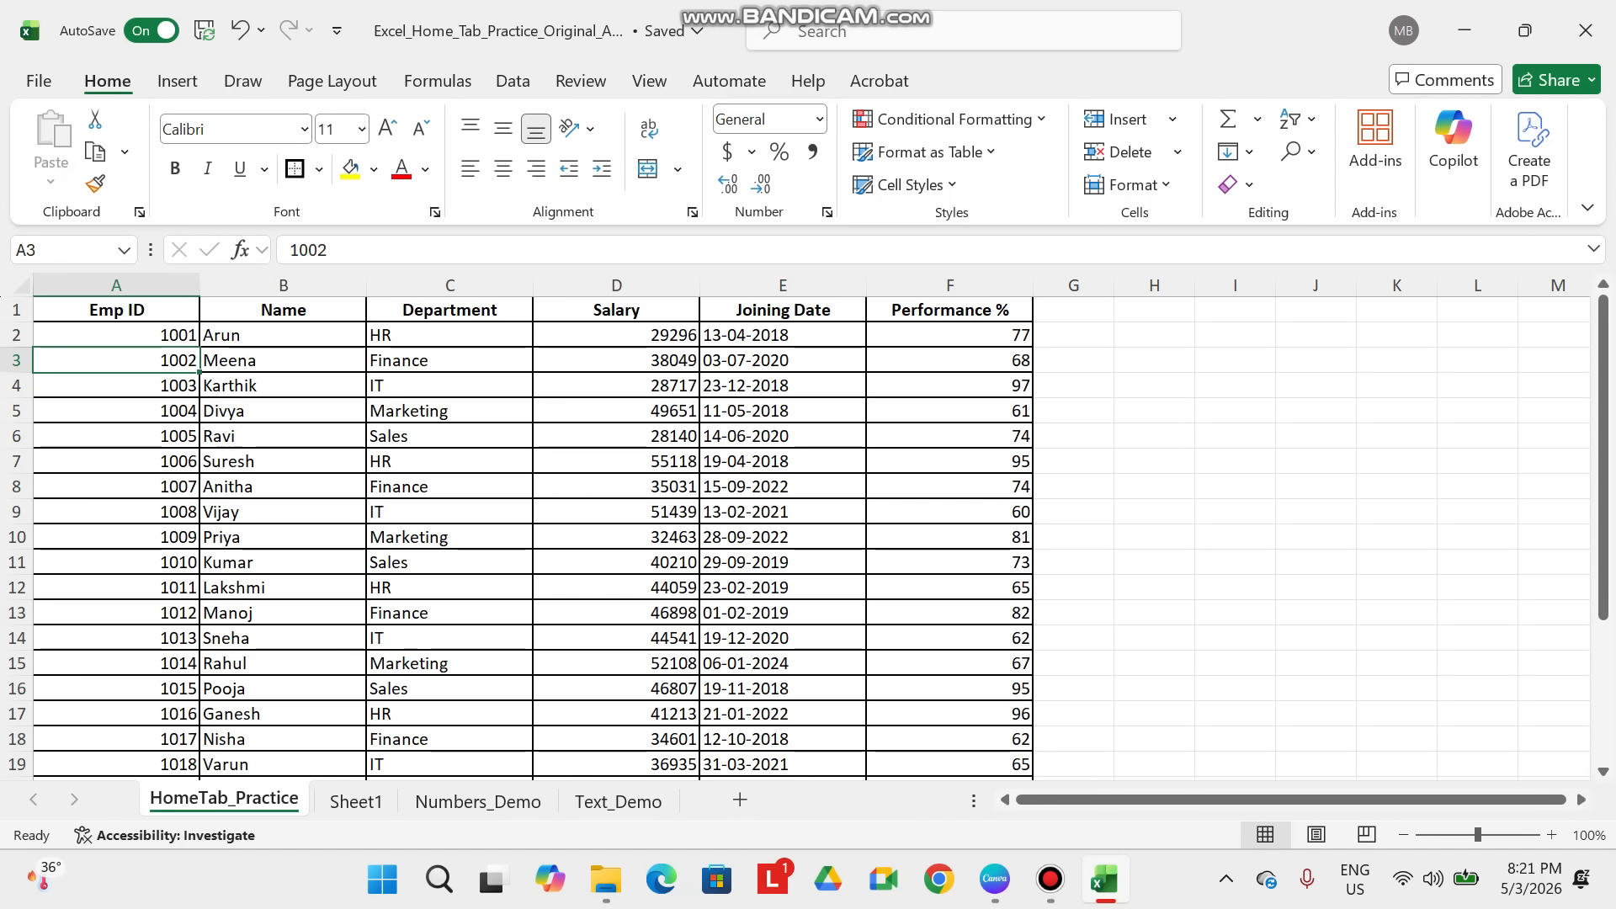
{"action": "left_click", "coordinate": [116, 310]}
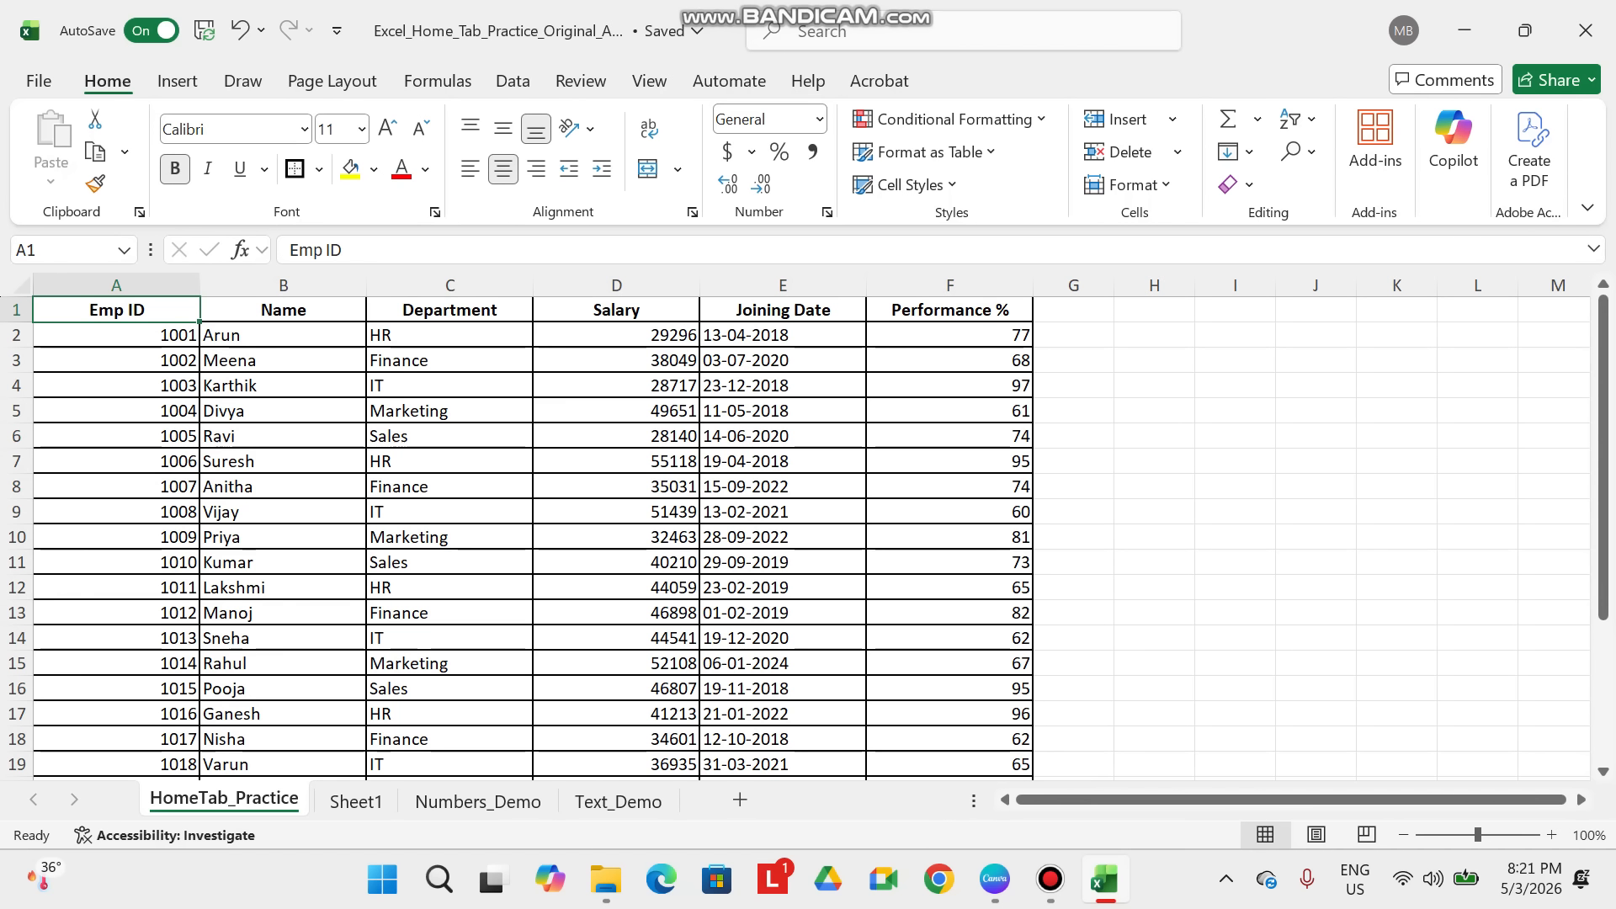
{"action": "left_click_drag", "start_coordinate": [116, 310], "coordinate": [949, 310]}
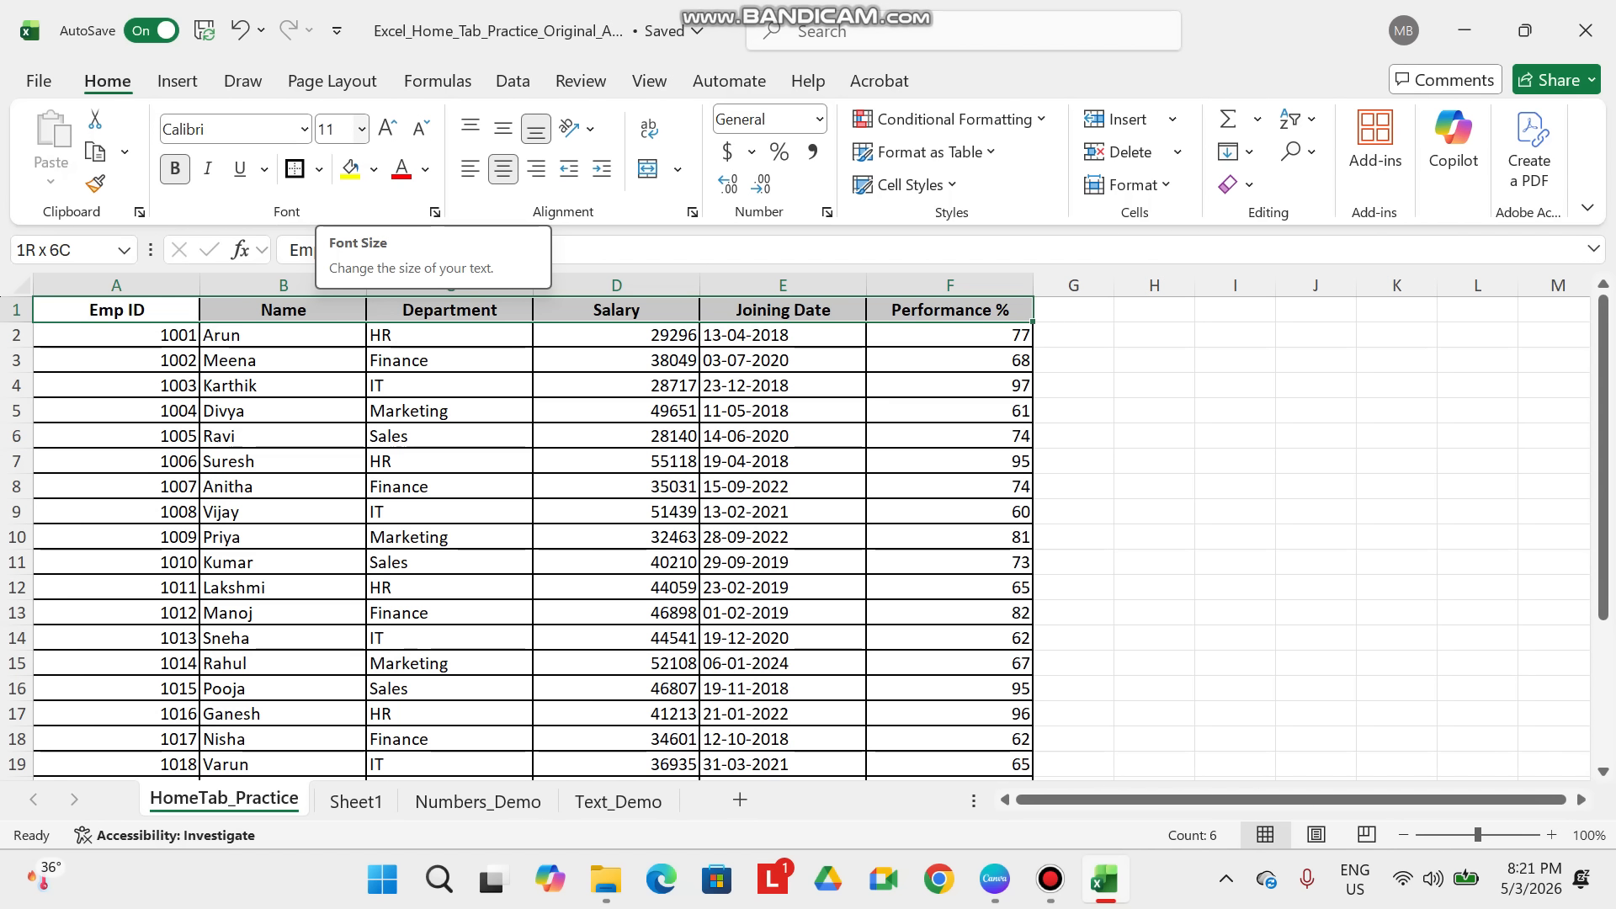
{"action": "left_click", "coordinate": [361, 128]}
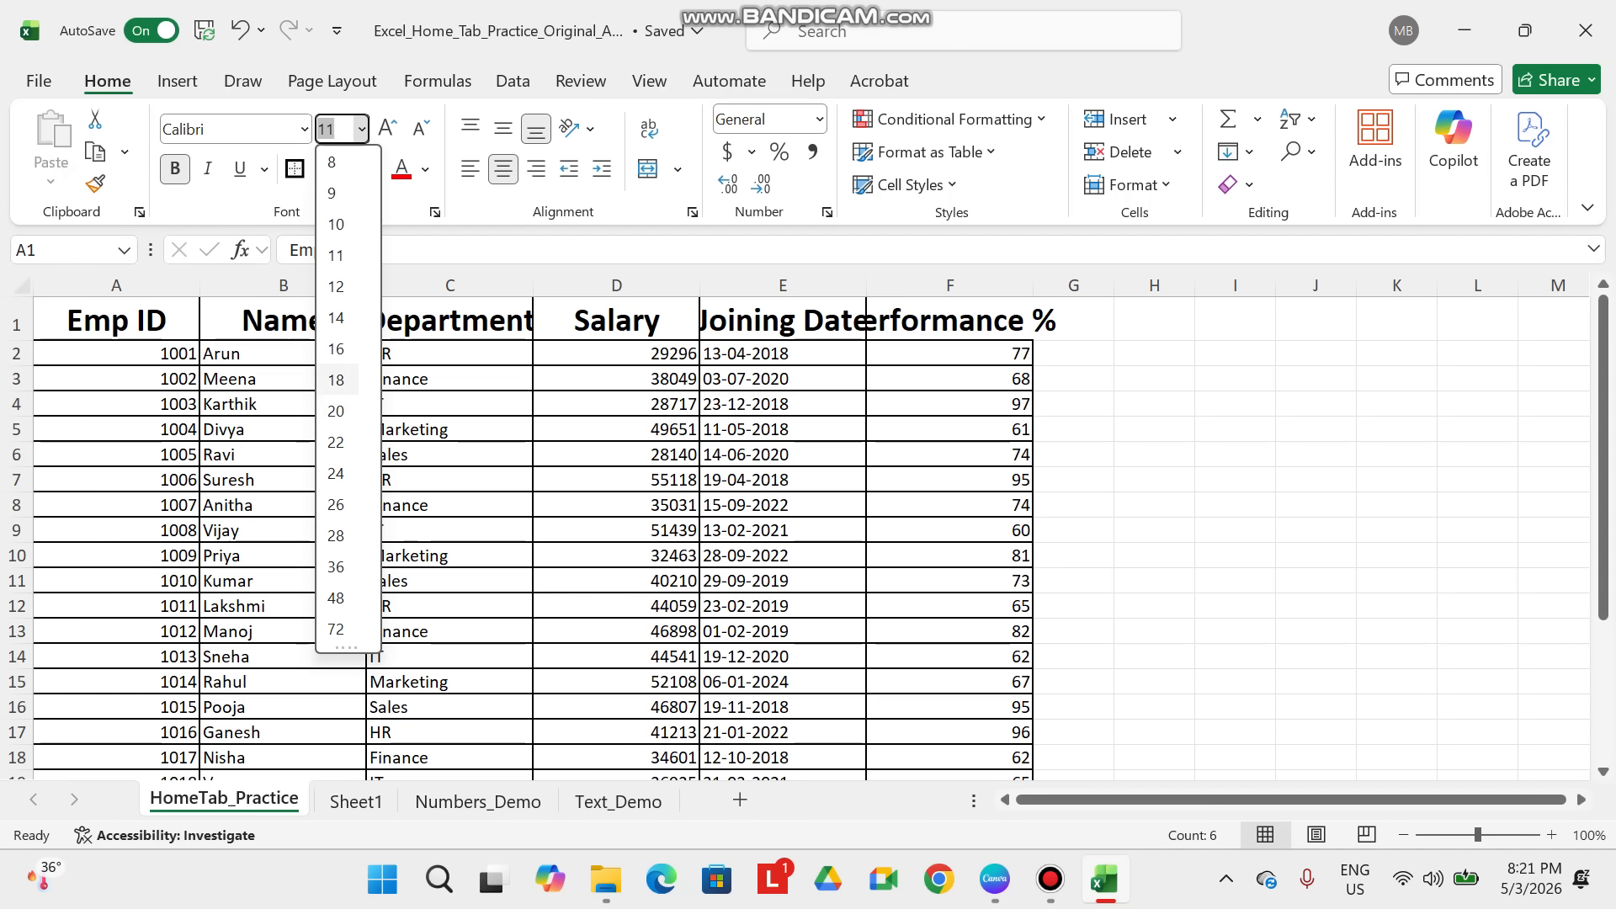
{"action": "left_click", "coordinate": [336, 128]}
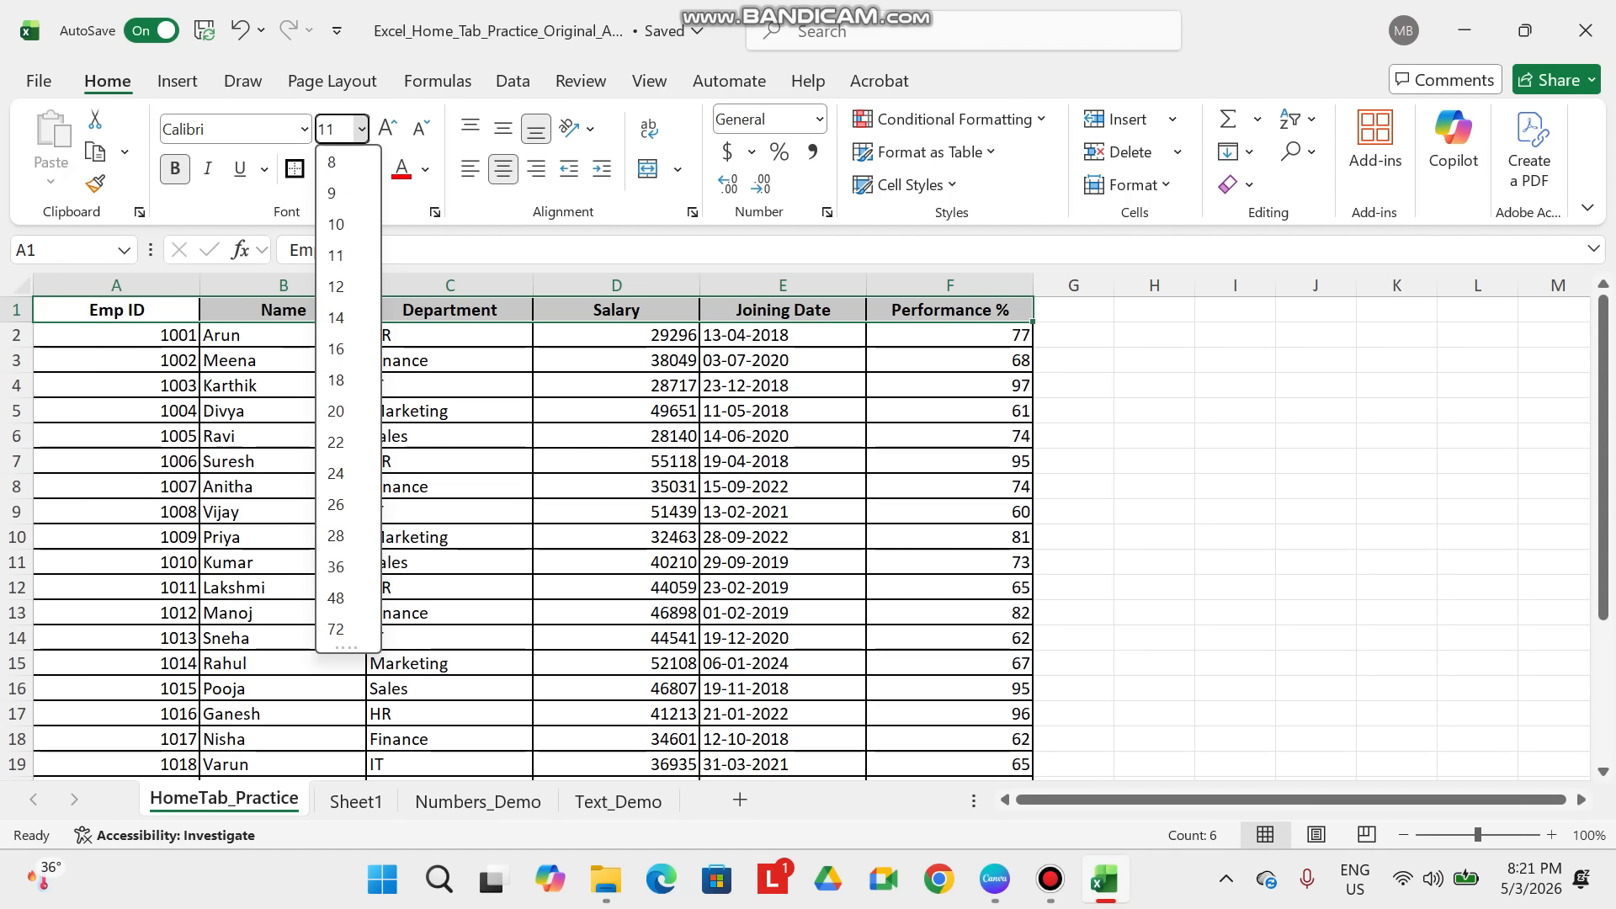
{"action": "key", "text": "Escape"}
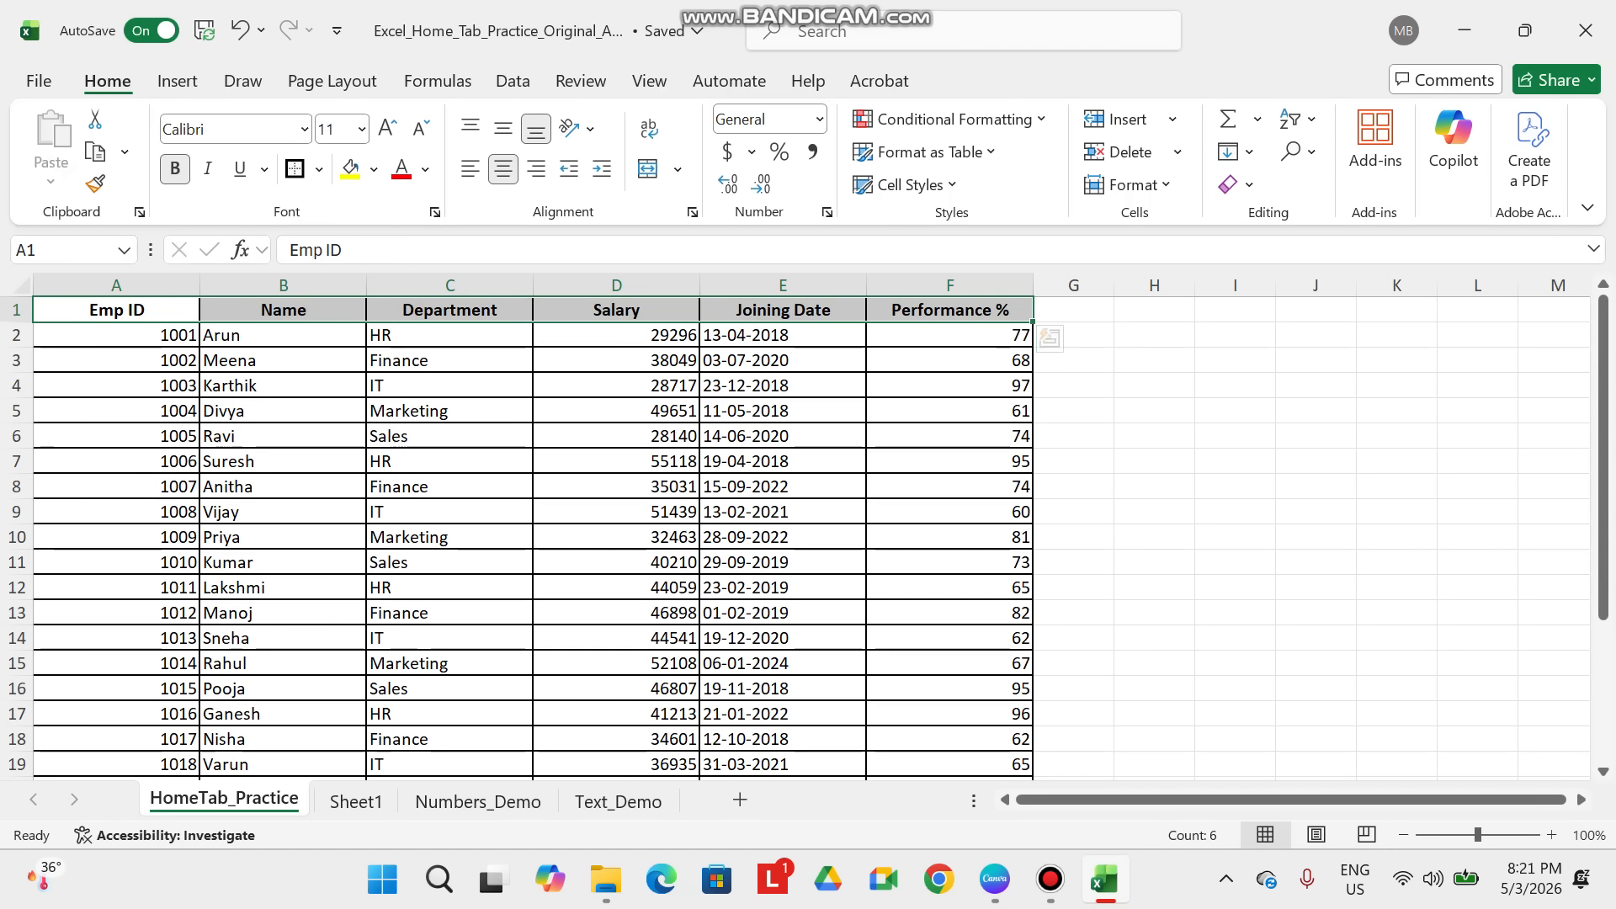
- Set the font of the whole employee table A1:F26 to Cambria
{"action": "key", "text": "Down"}
{"action": "key", "text": "Up"}
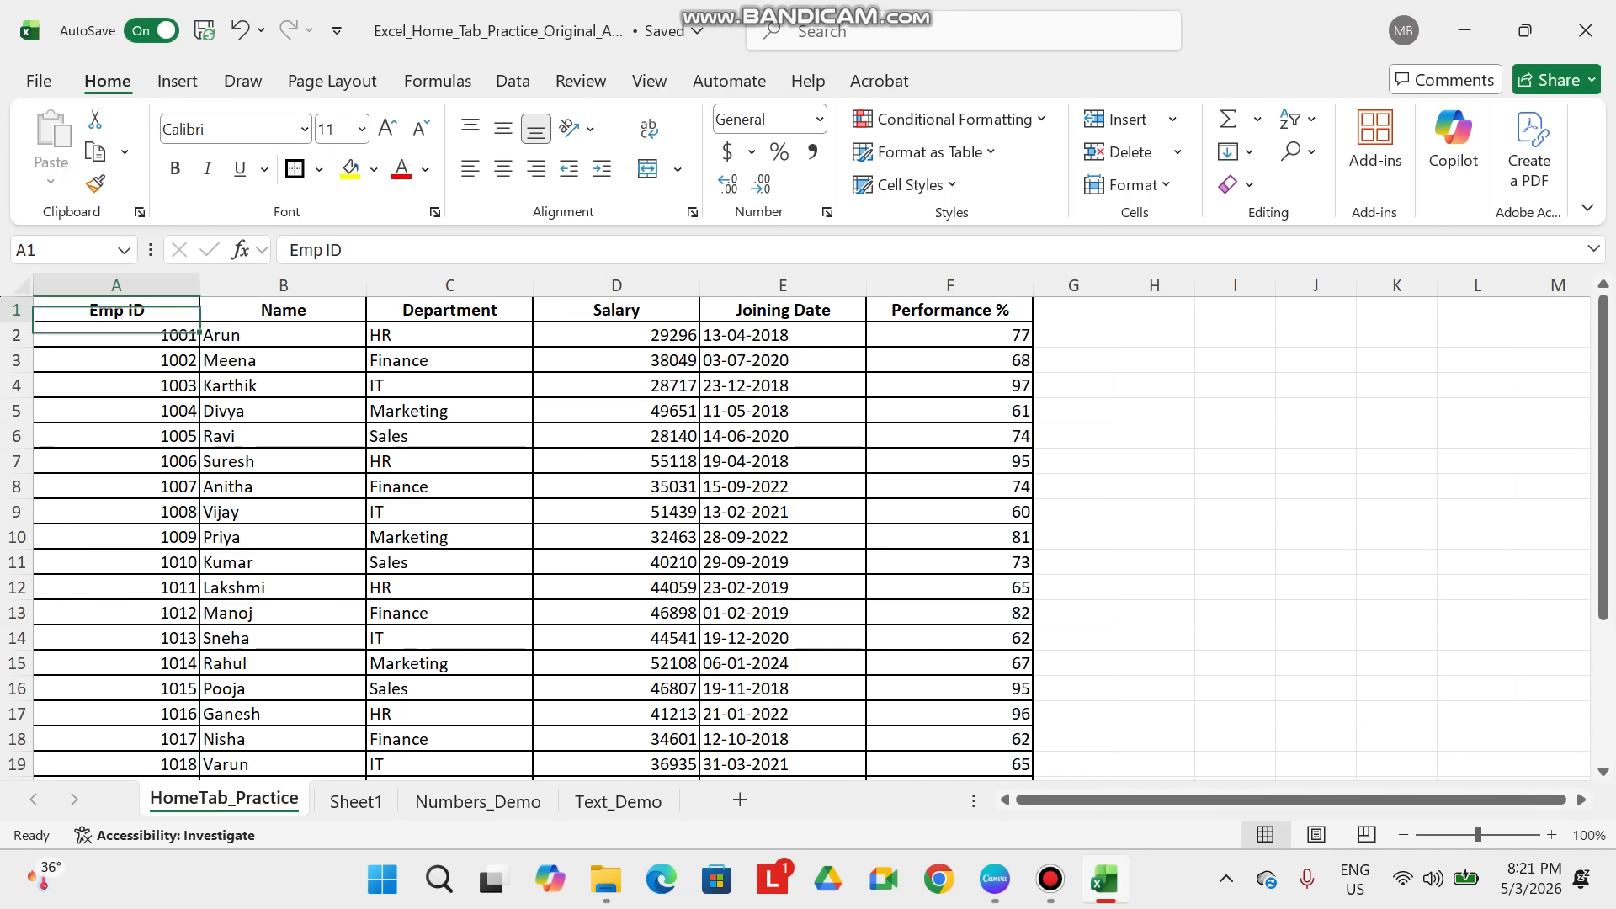
{"action": "key", "text": "ctrl+shift+End"}
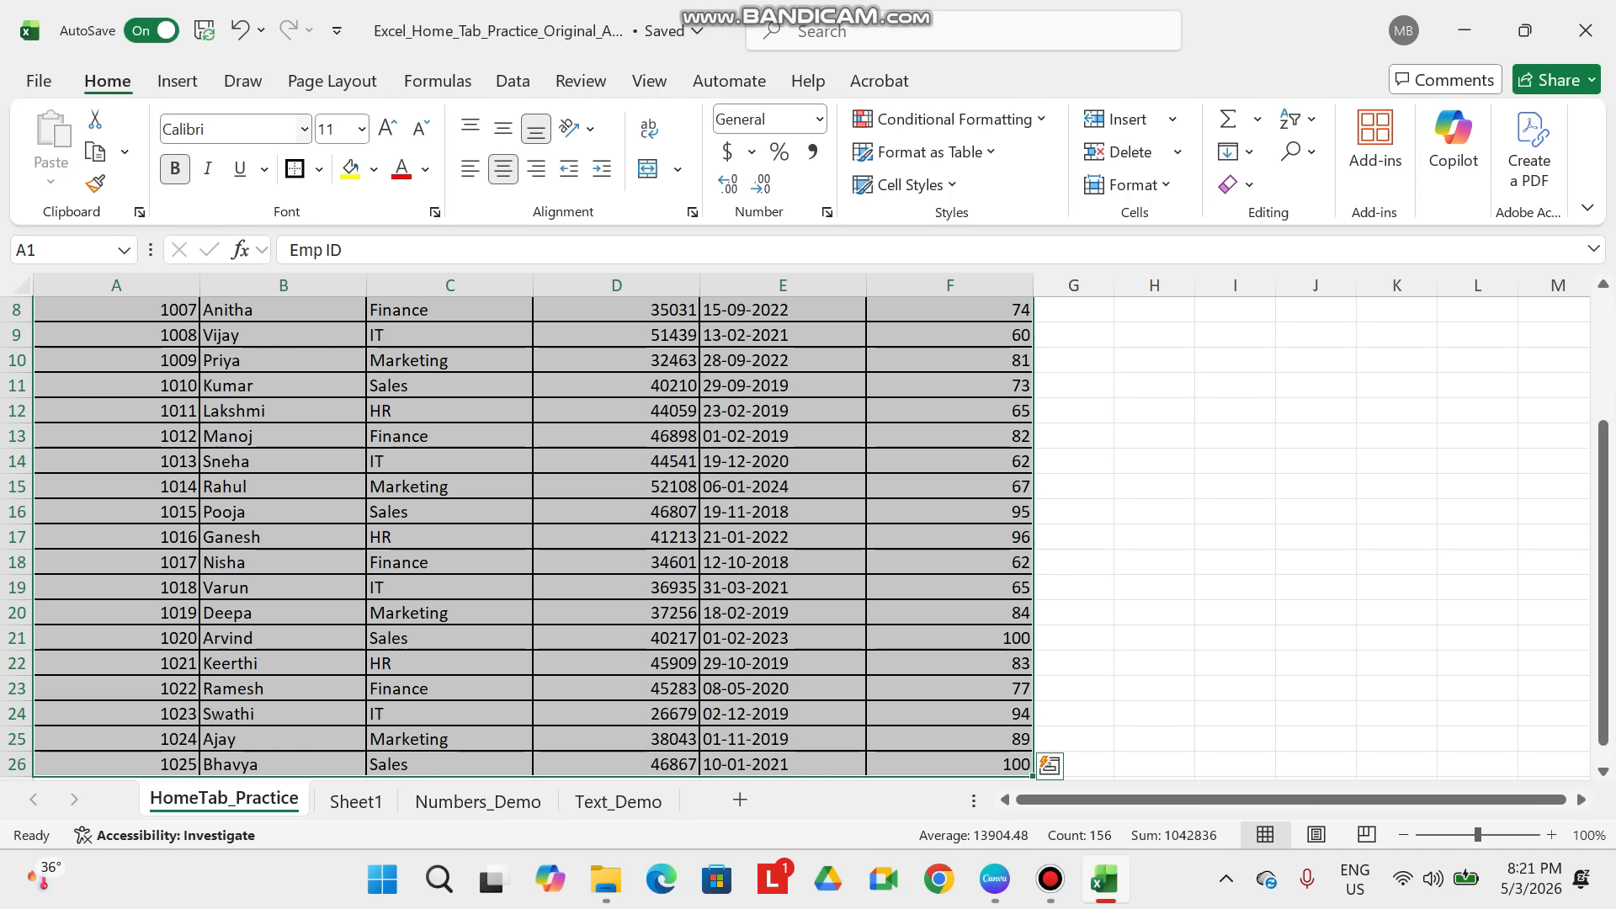
{"action": "left_click", "coordinate": [305, 129]}
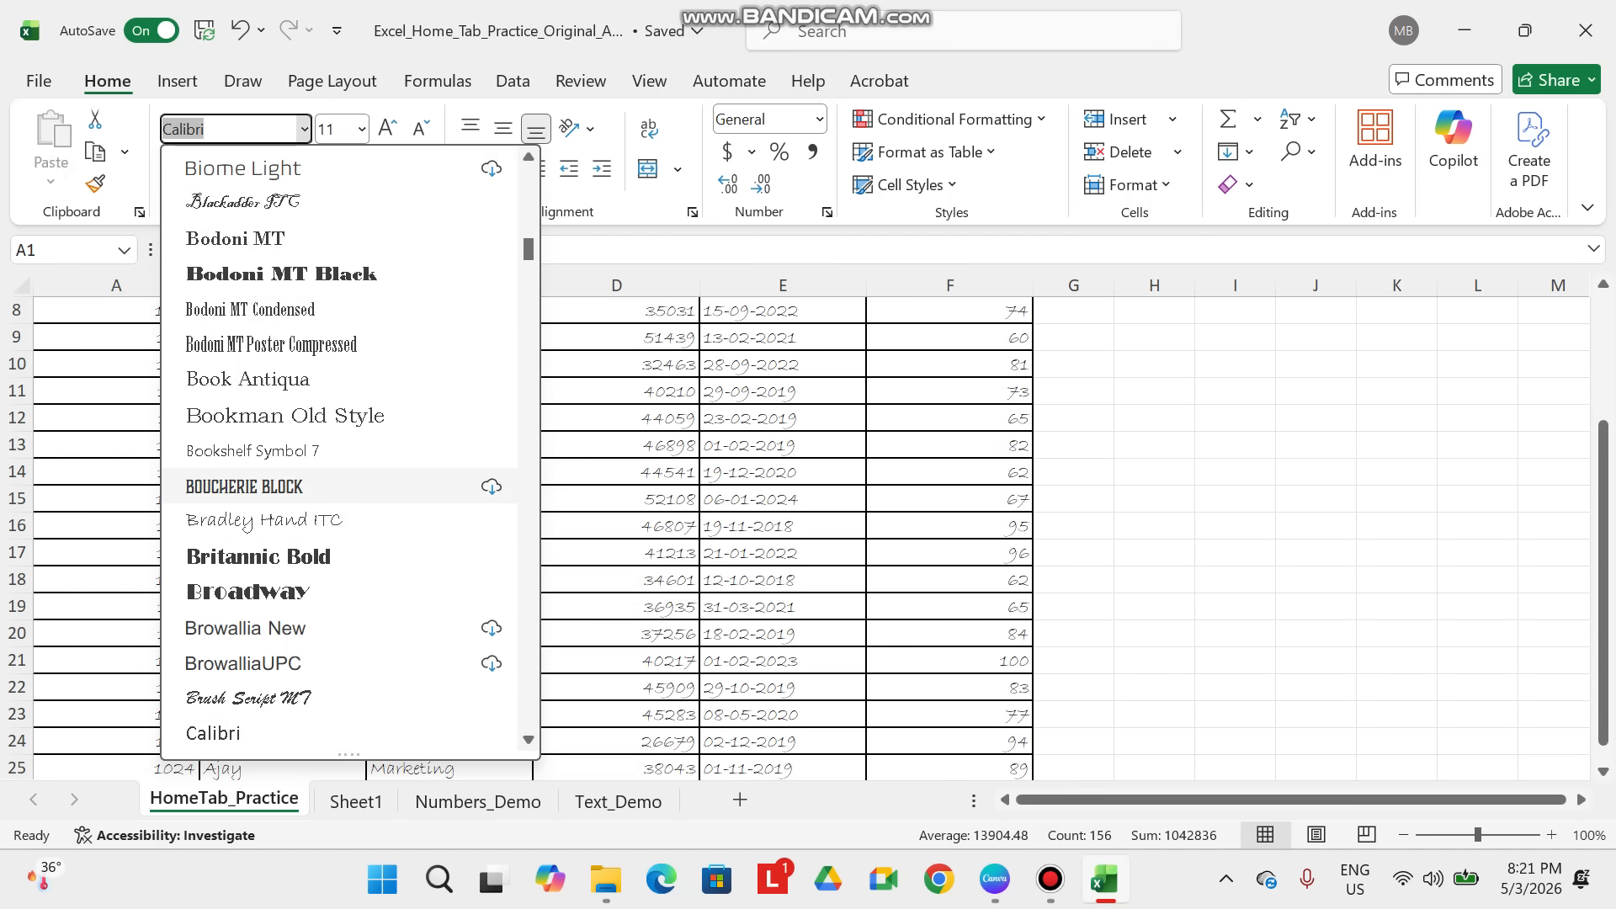
{"action": "scroll", "coordinate": [337, 468], "scroll_direction": "down", "scroll_amount": 3}
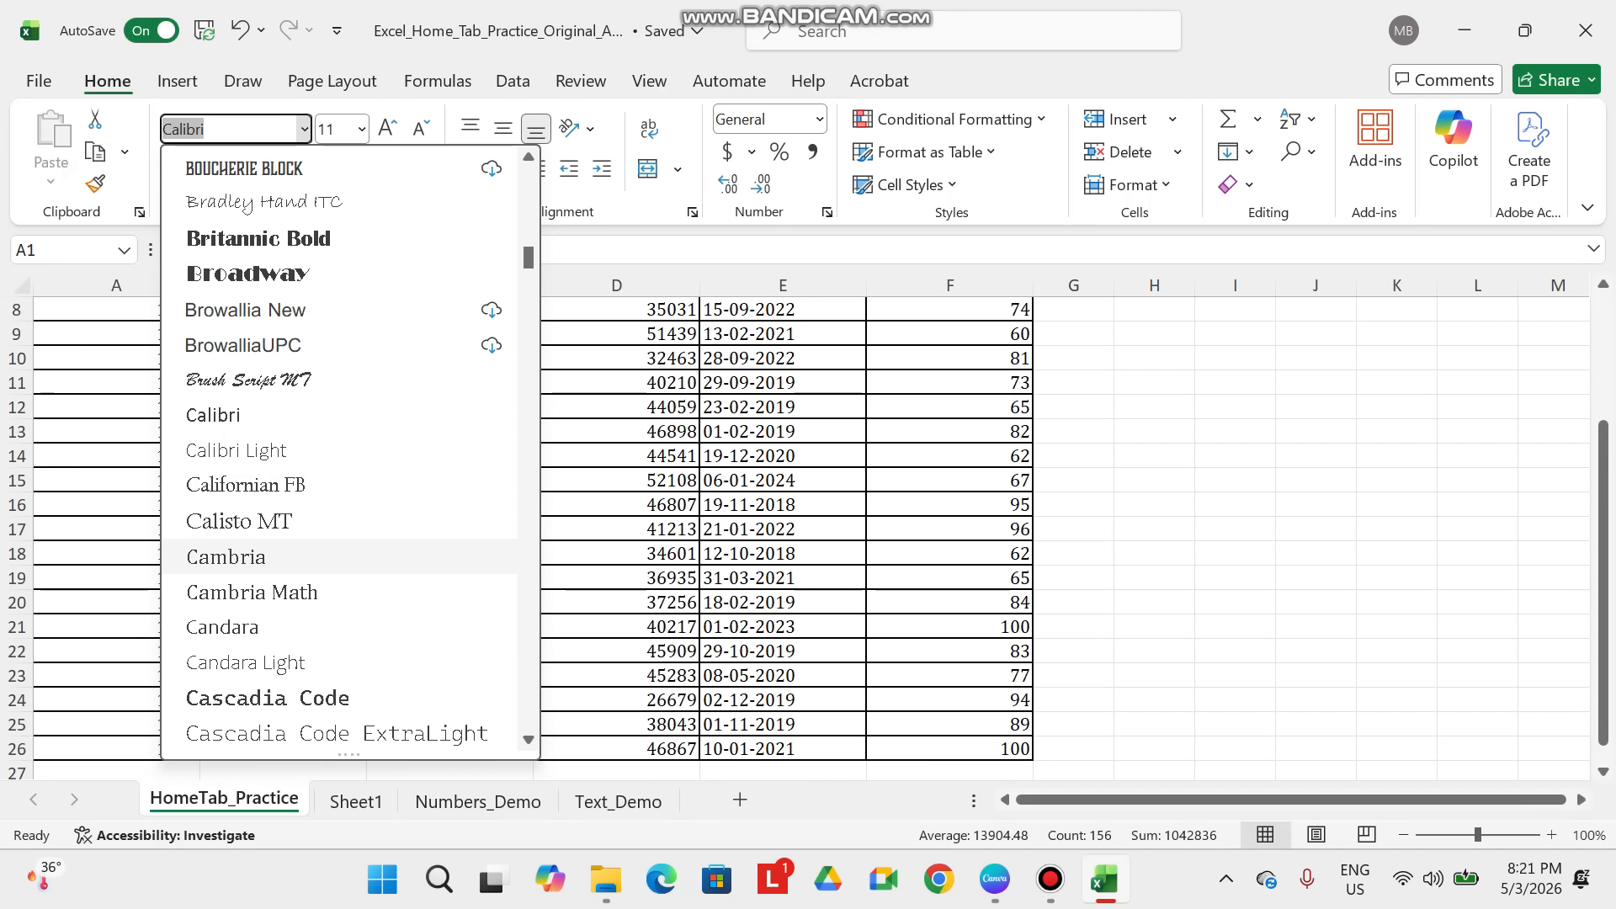
{"action": "left_click", "coordinate": [223, 558]}
{"action": "scroll", "coordinate": [223, 559], "scroll_direction": "up", "scroll_amount": 3}
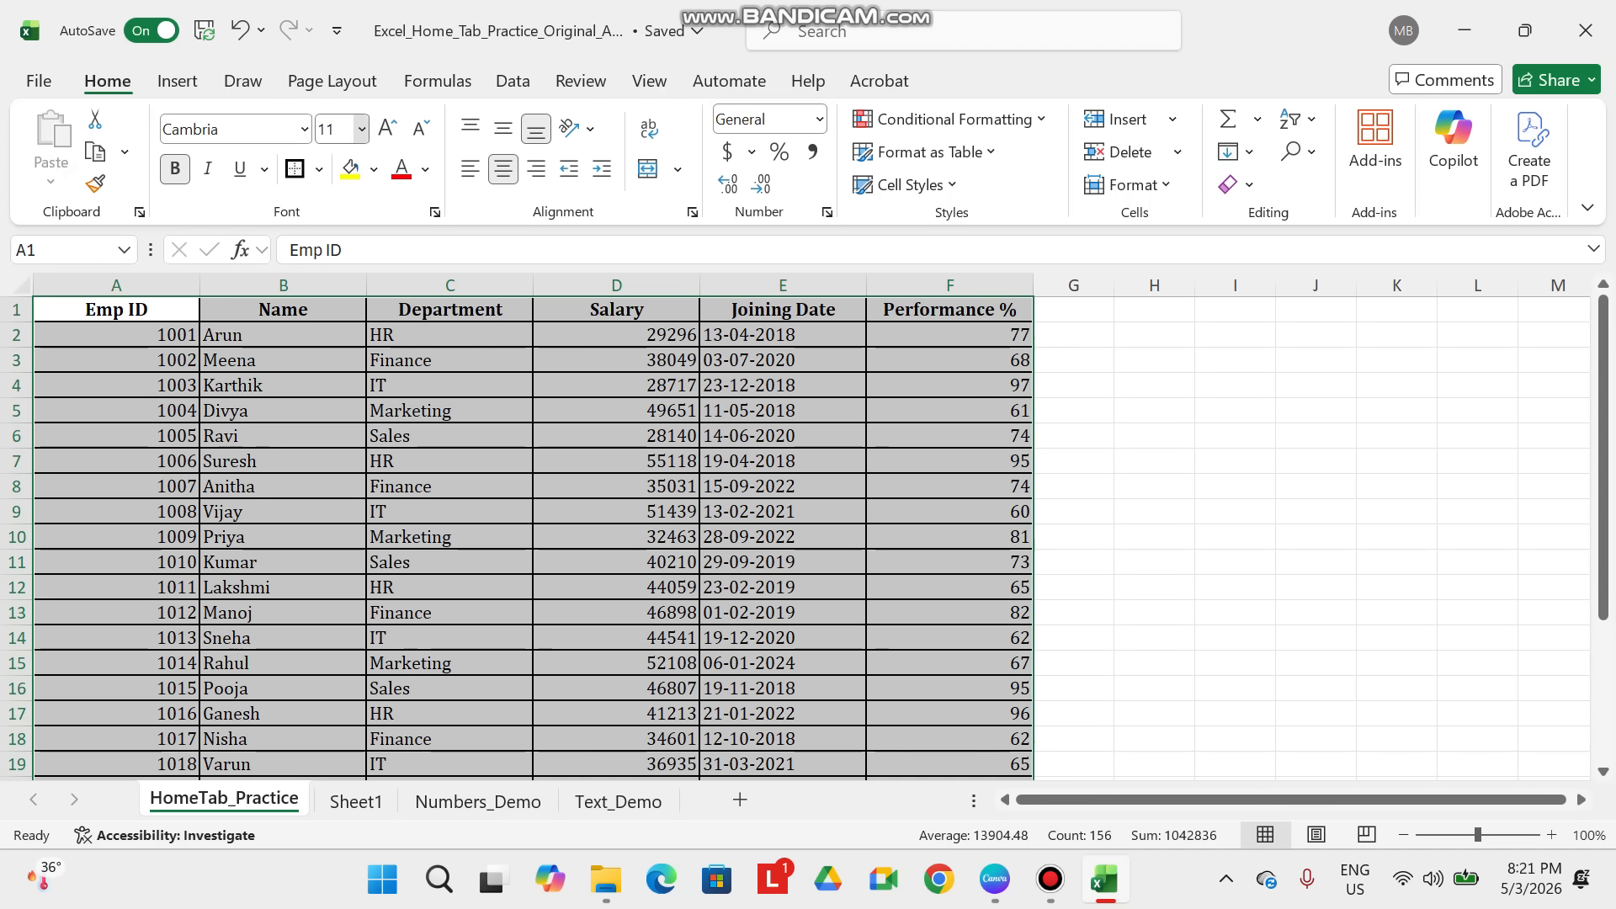
- Set the font size of the whole employee table to 14
{"action": "left_click", "coordinate": [361, 129]}
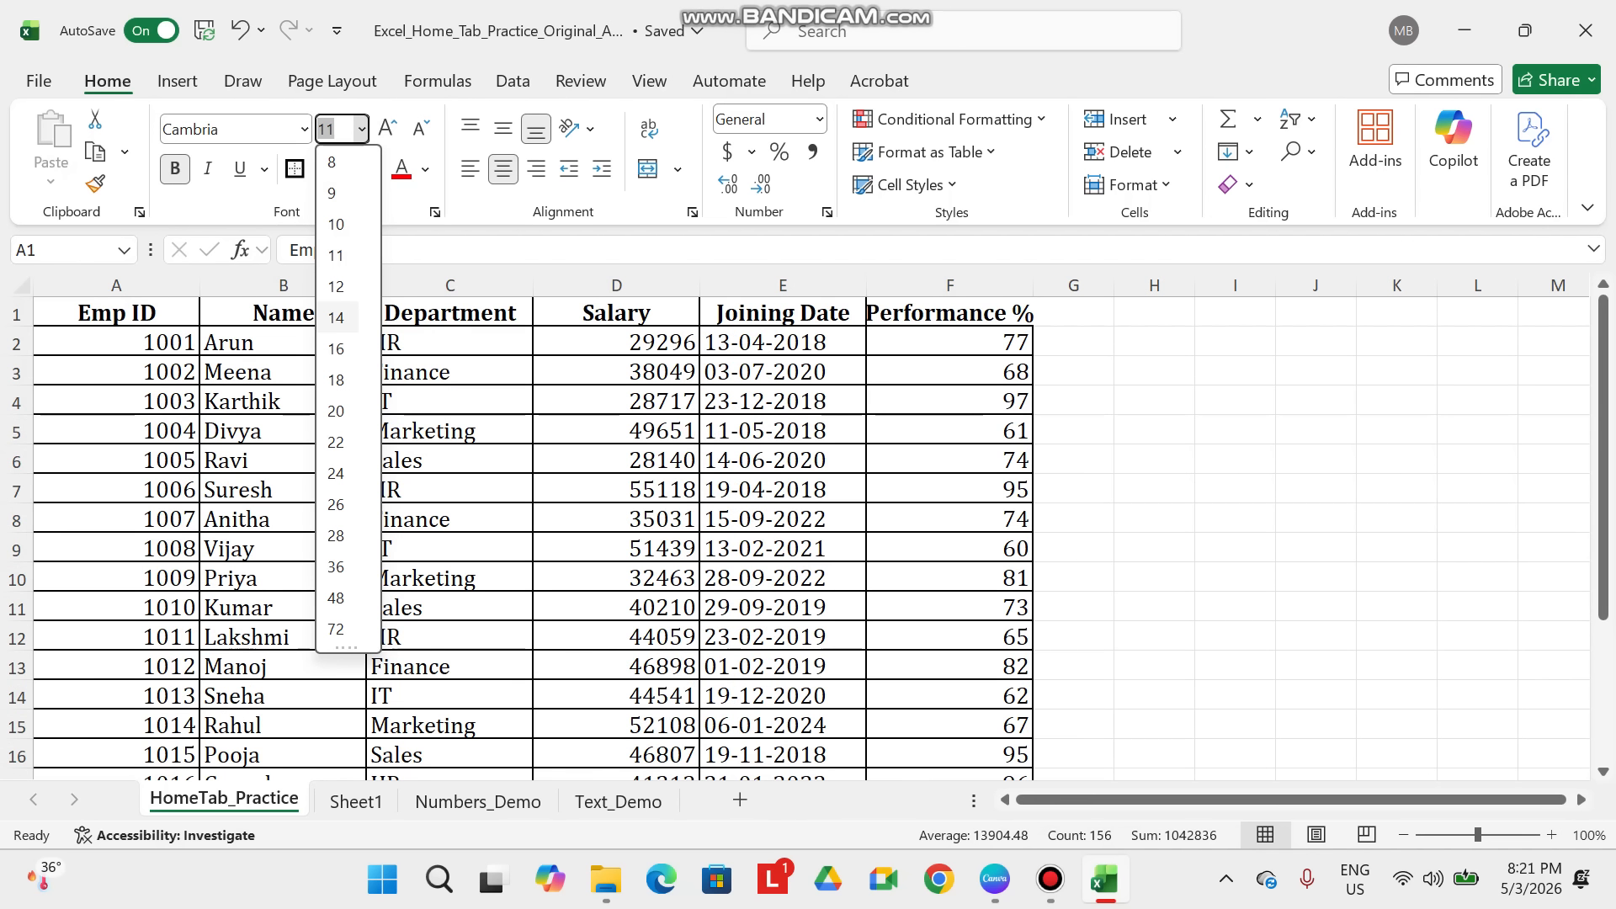
{"action": "left_click", "coordinate": [336, 317]}
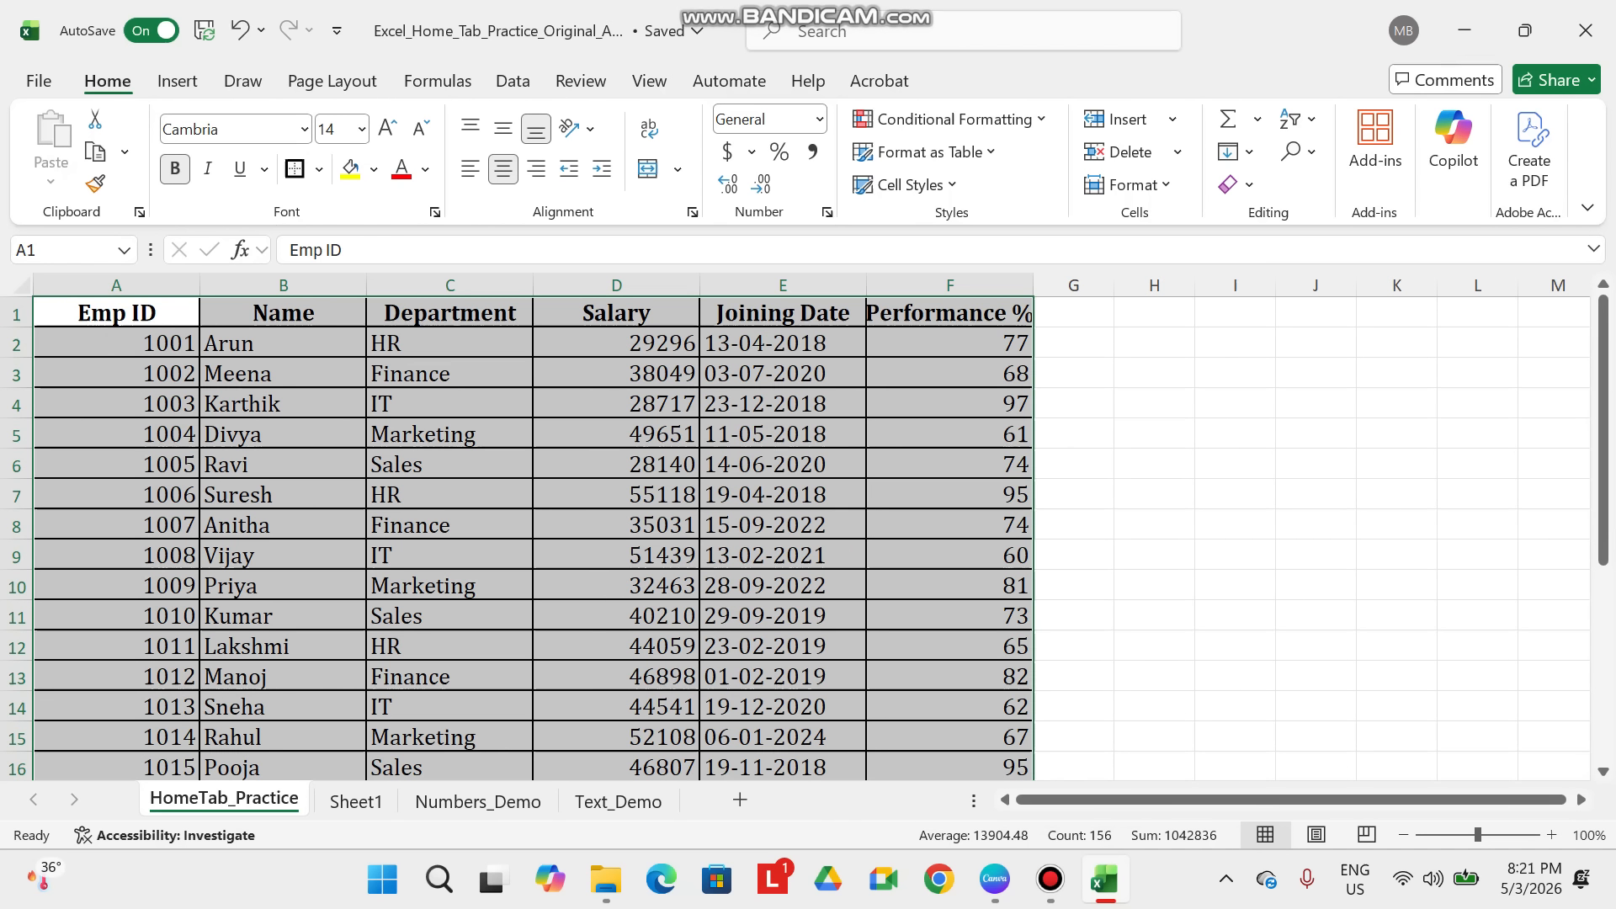
{"action": "left_click", "coordinate": [116, 343]}
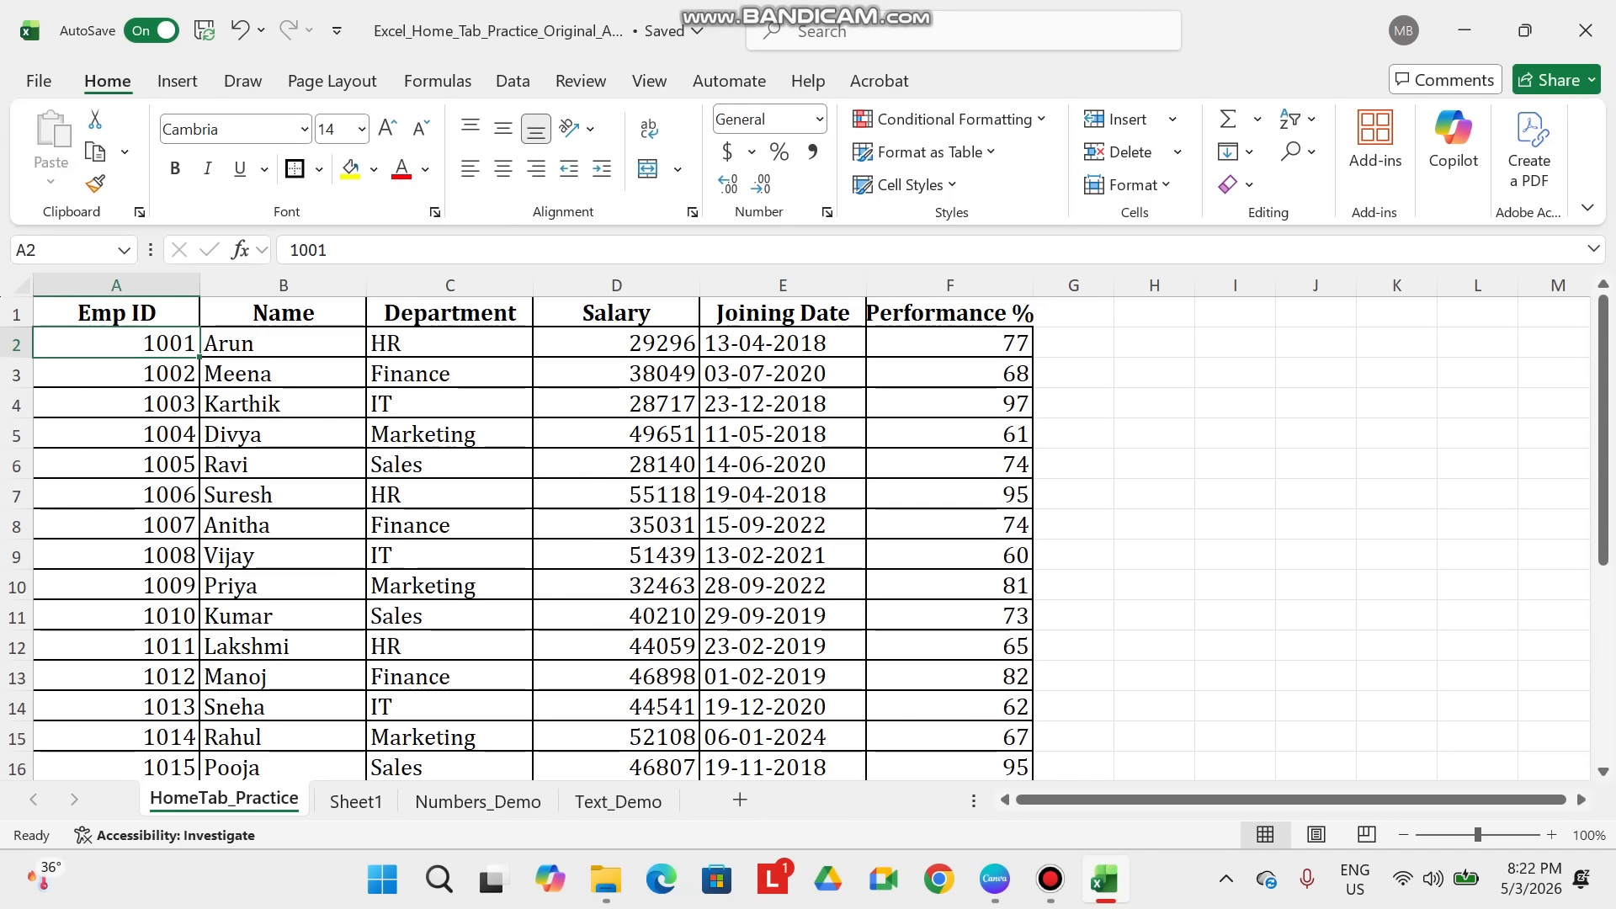
- Make the employee record in A5:F5 bold
{"action": "left_click", "coordinate": [116, 434]}
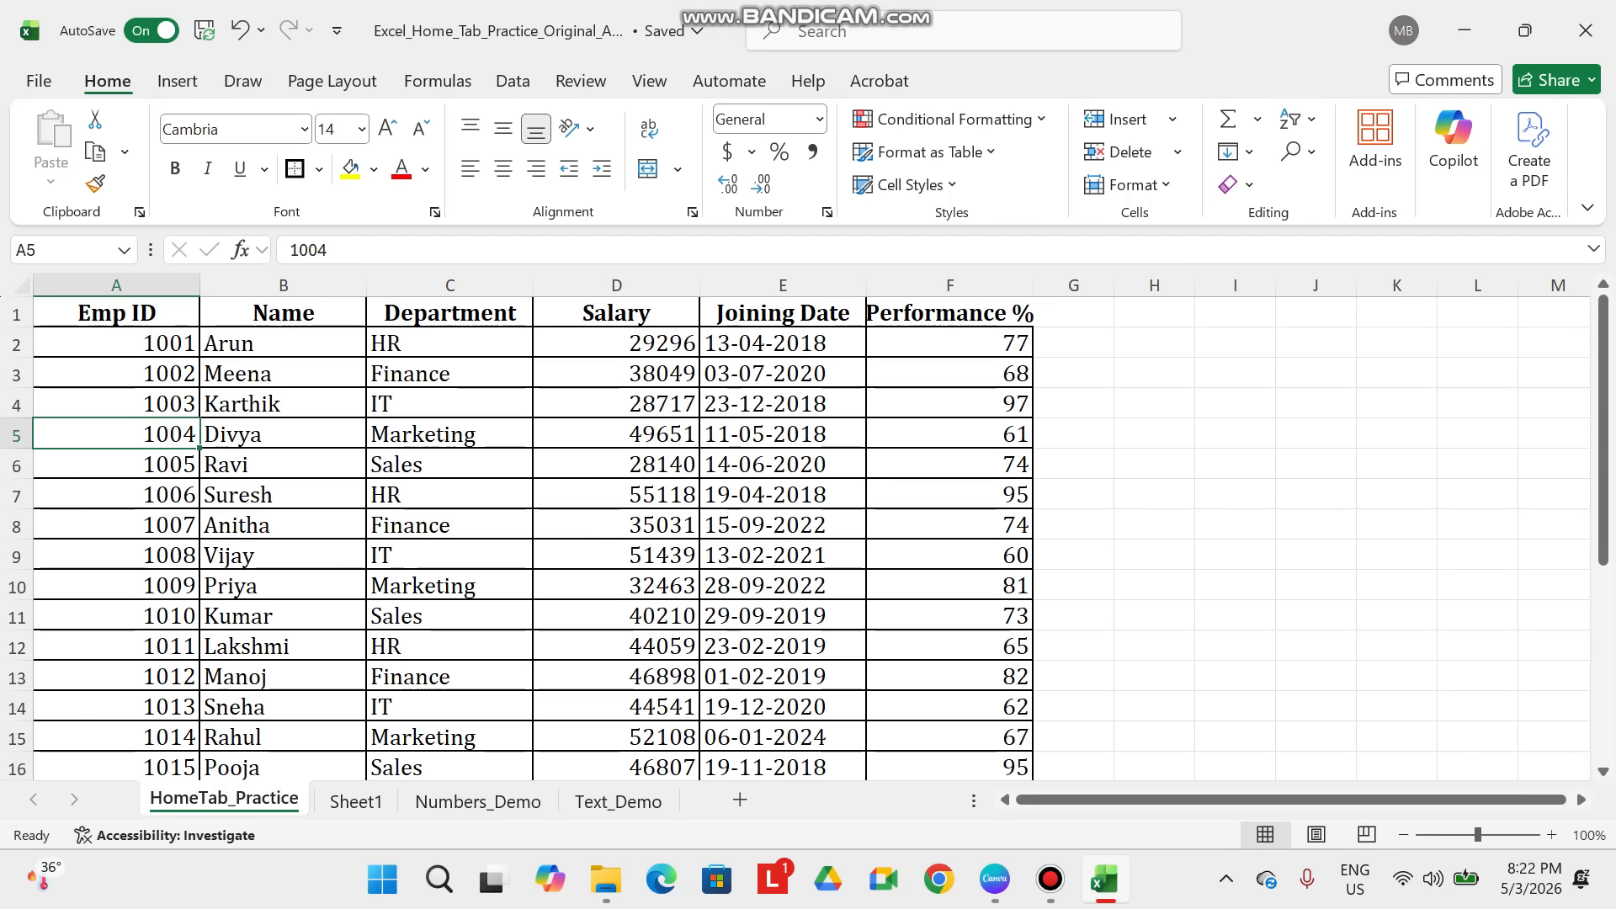
{"action": "key", "text": "ctrl+shift+Right"}
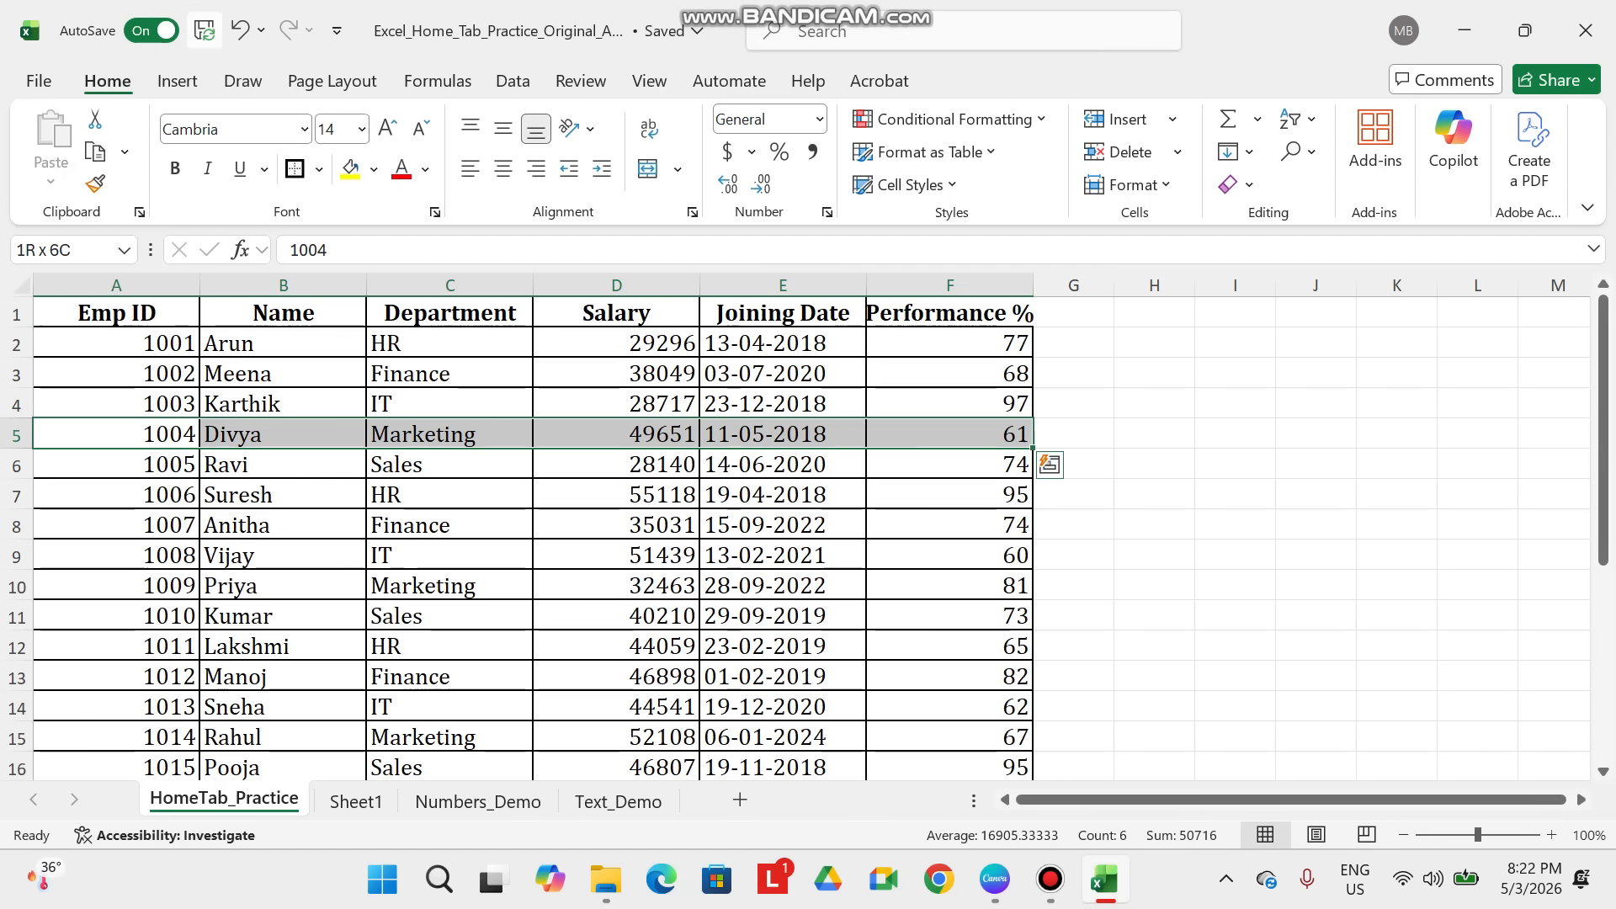
{"action": "key", "text": "ctrl+b"}
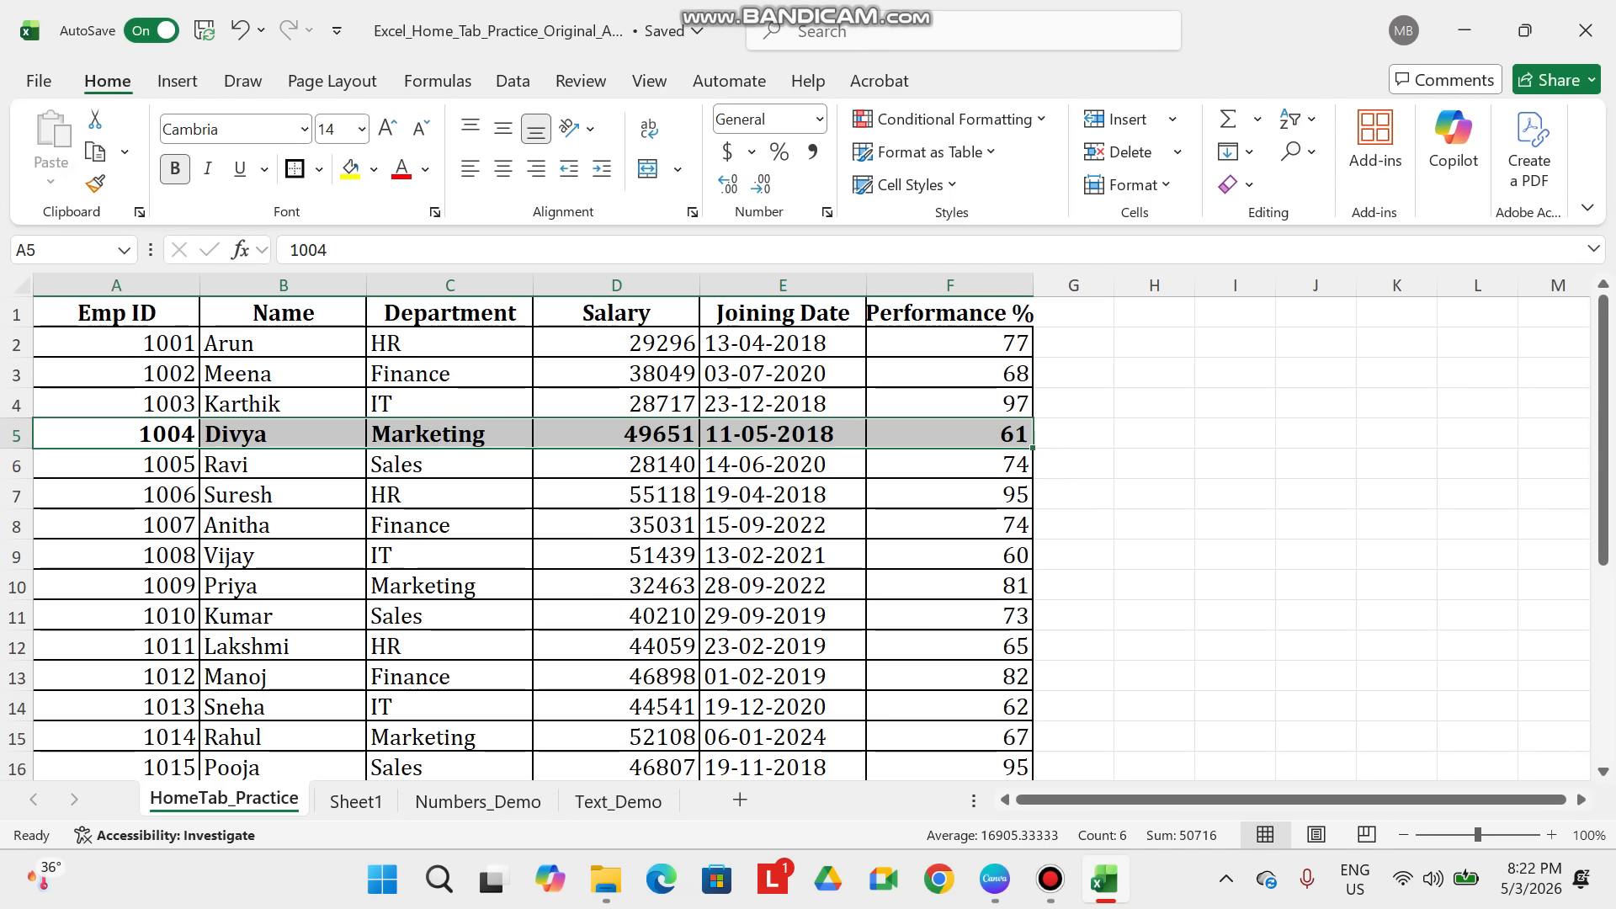
- Make the employee record in A7:F7 italic
{"action": "key", "text": "Down"}
{"action": "key", "text": "Down"}
{"action": "key", "text": "ctrl+shift+Right"}
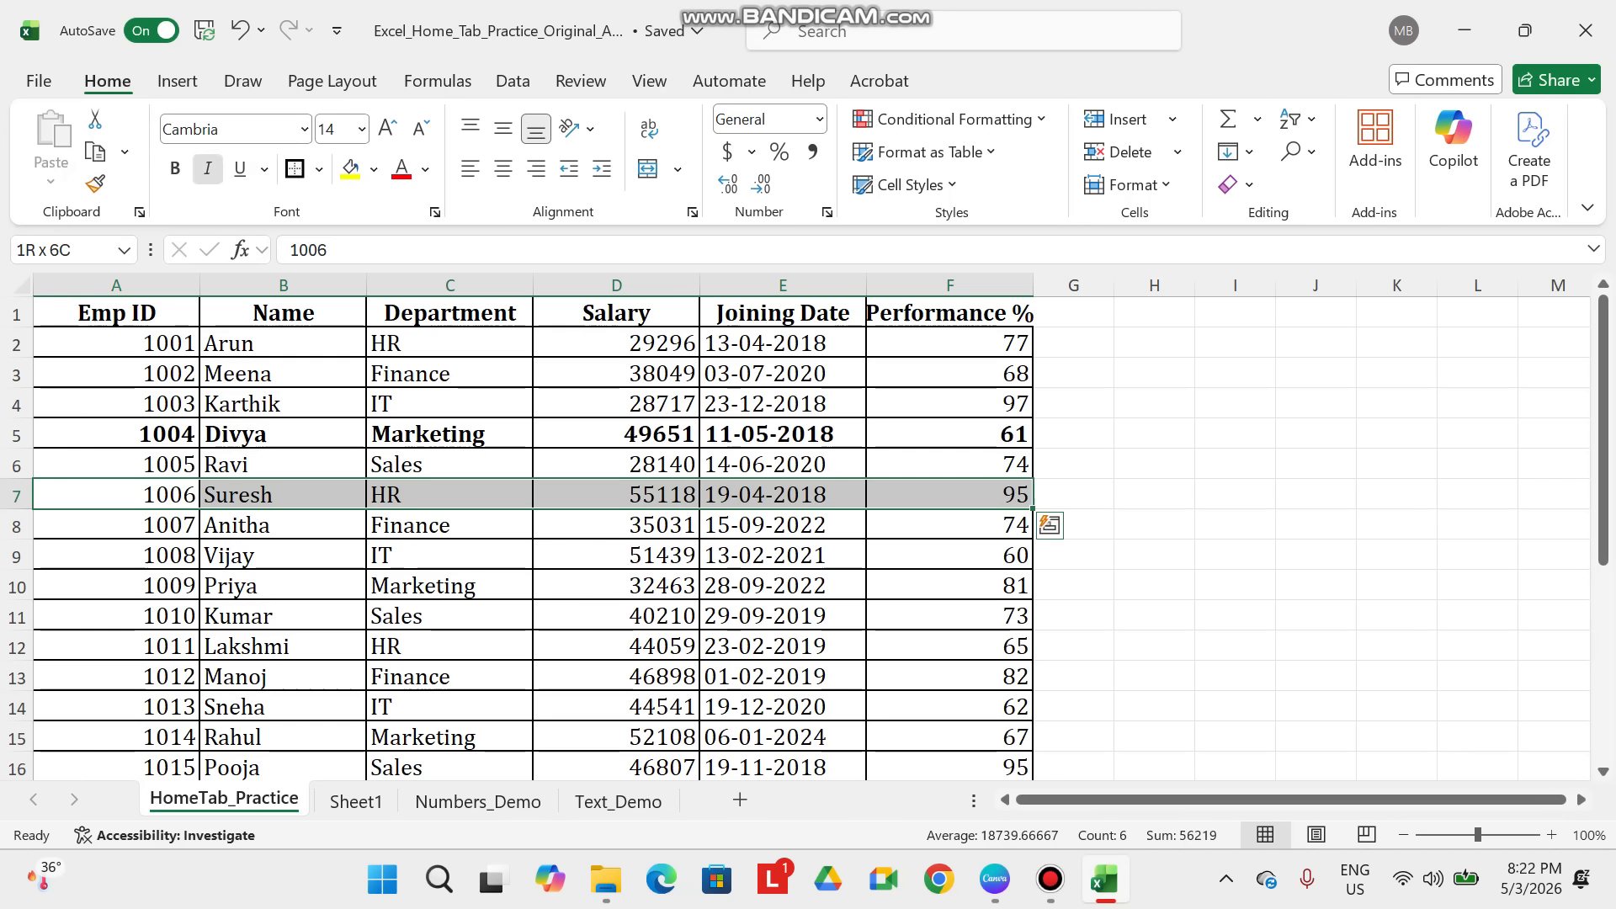
{"action": "left_click", "coordinate": [207, 169]}
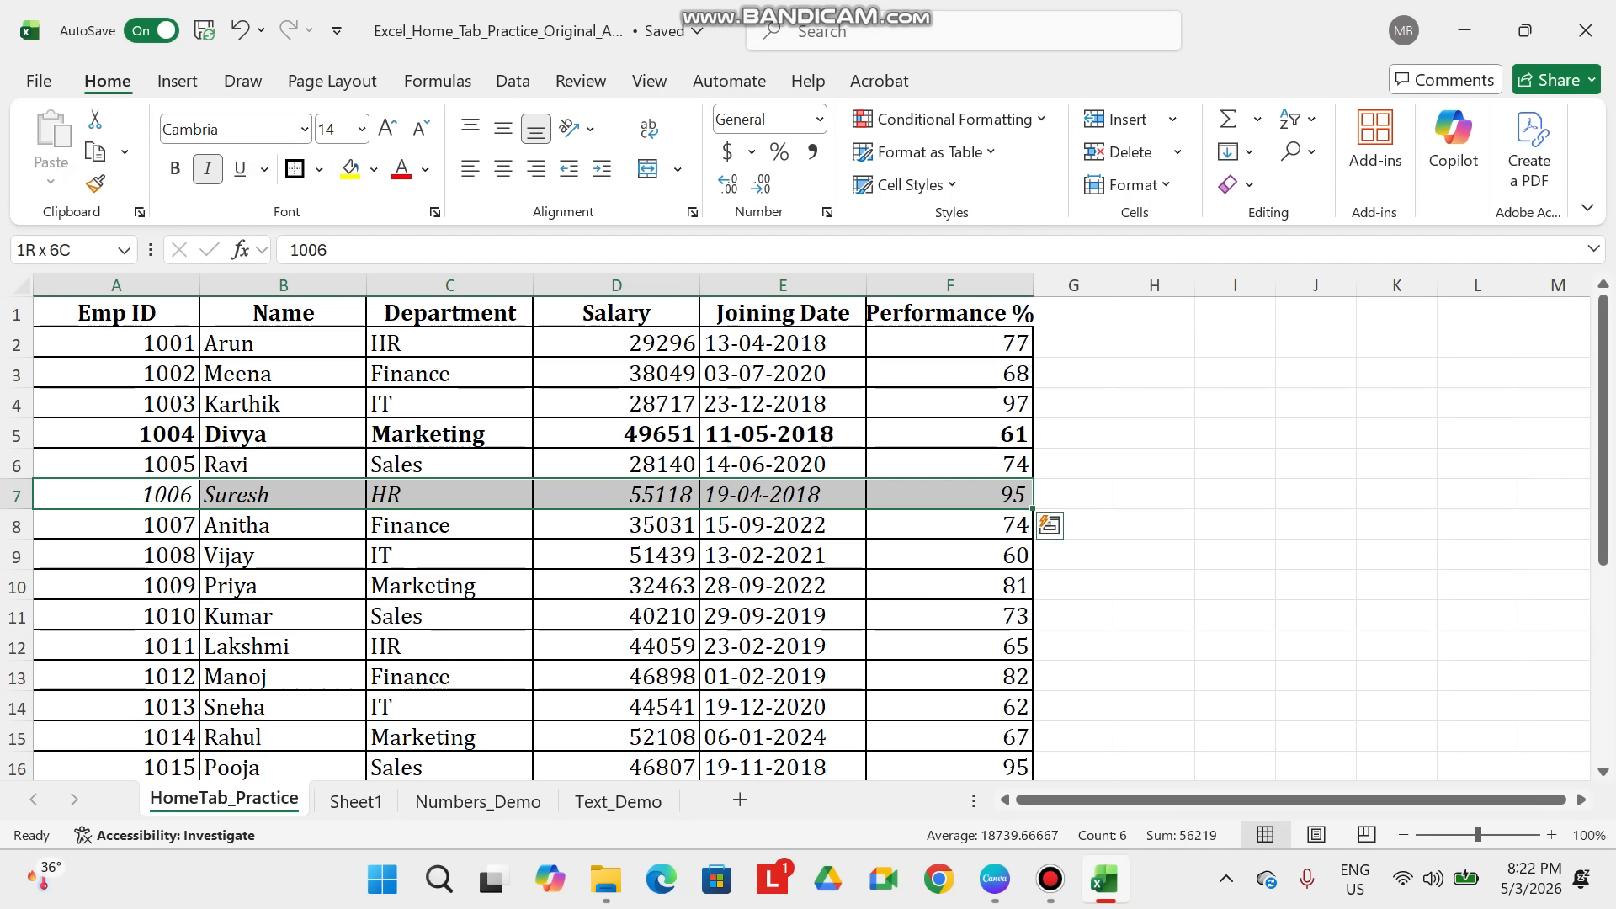
- Underline the employee record in A11:F11
{"action": "left_click", "coordinate": [116, 616]}
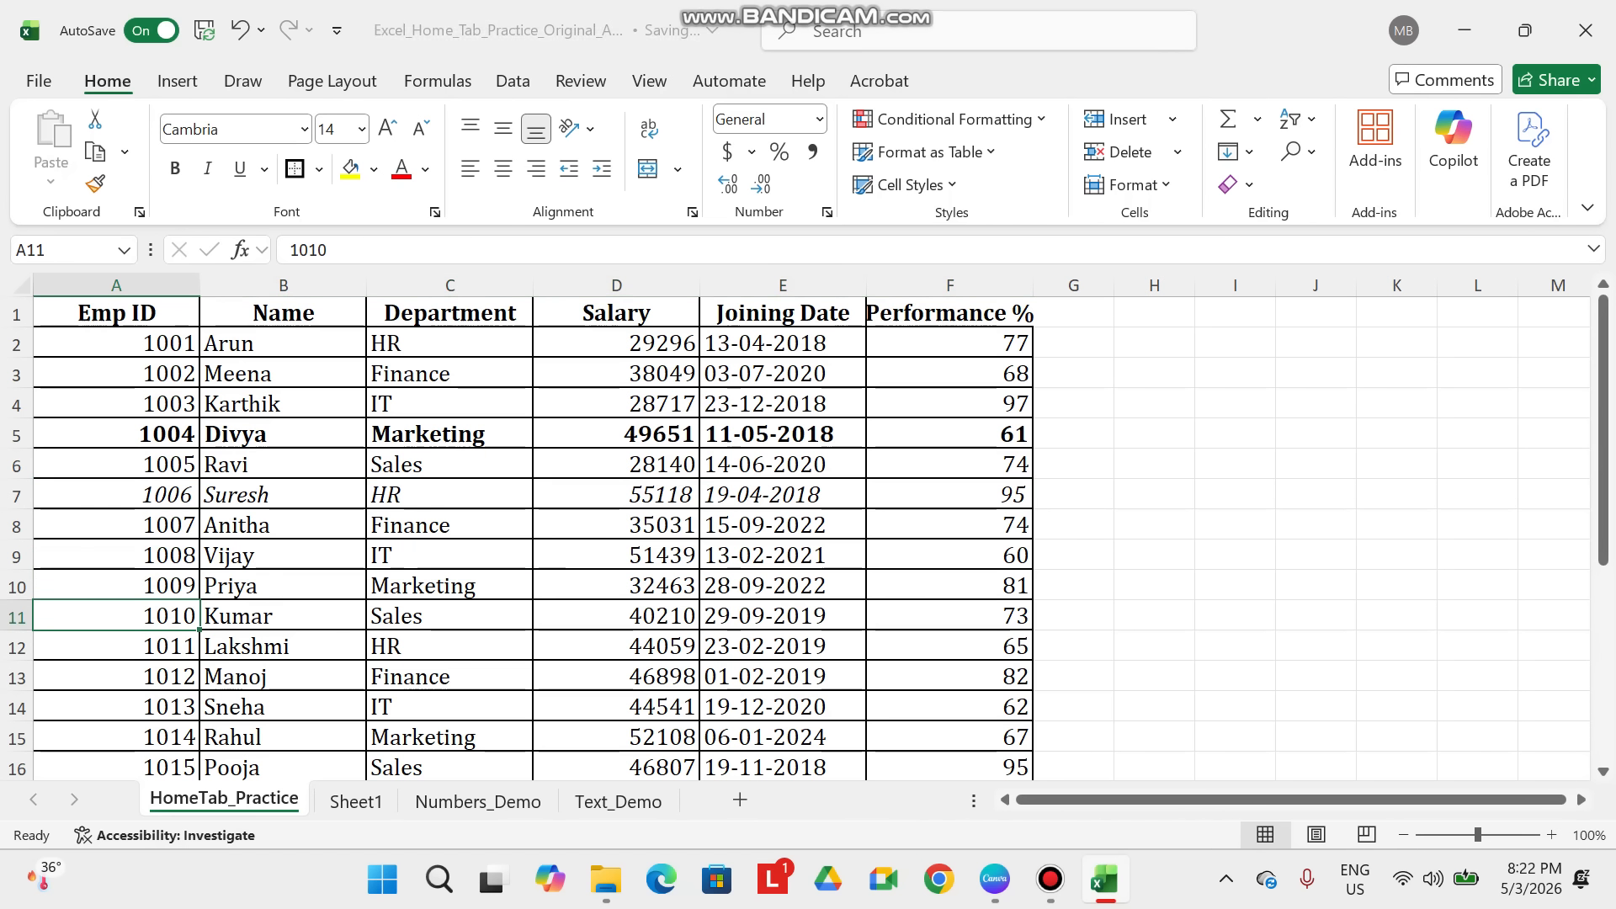
{"action": "left_click_drag", "start_coordinate": [116, 617], "coordinate": [968, 616]}
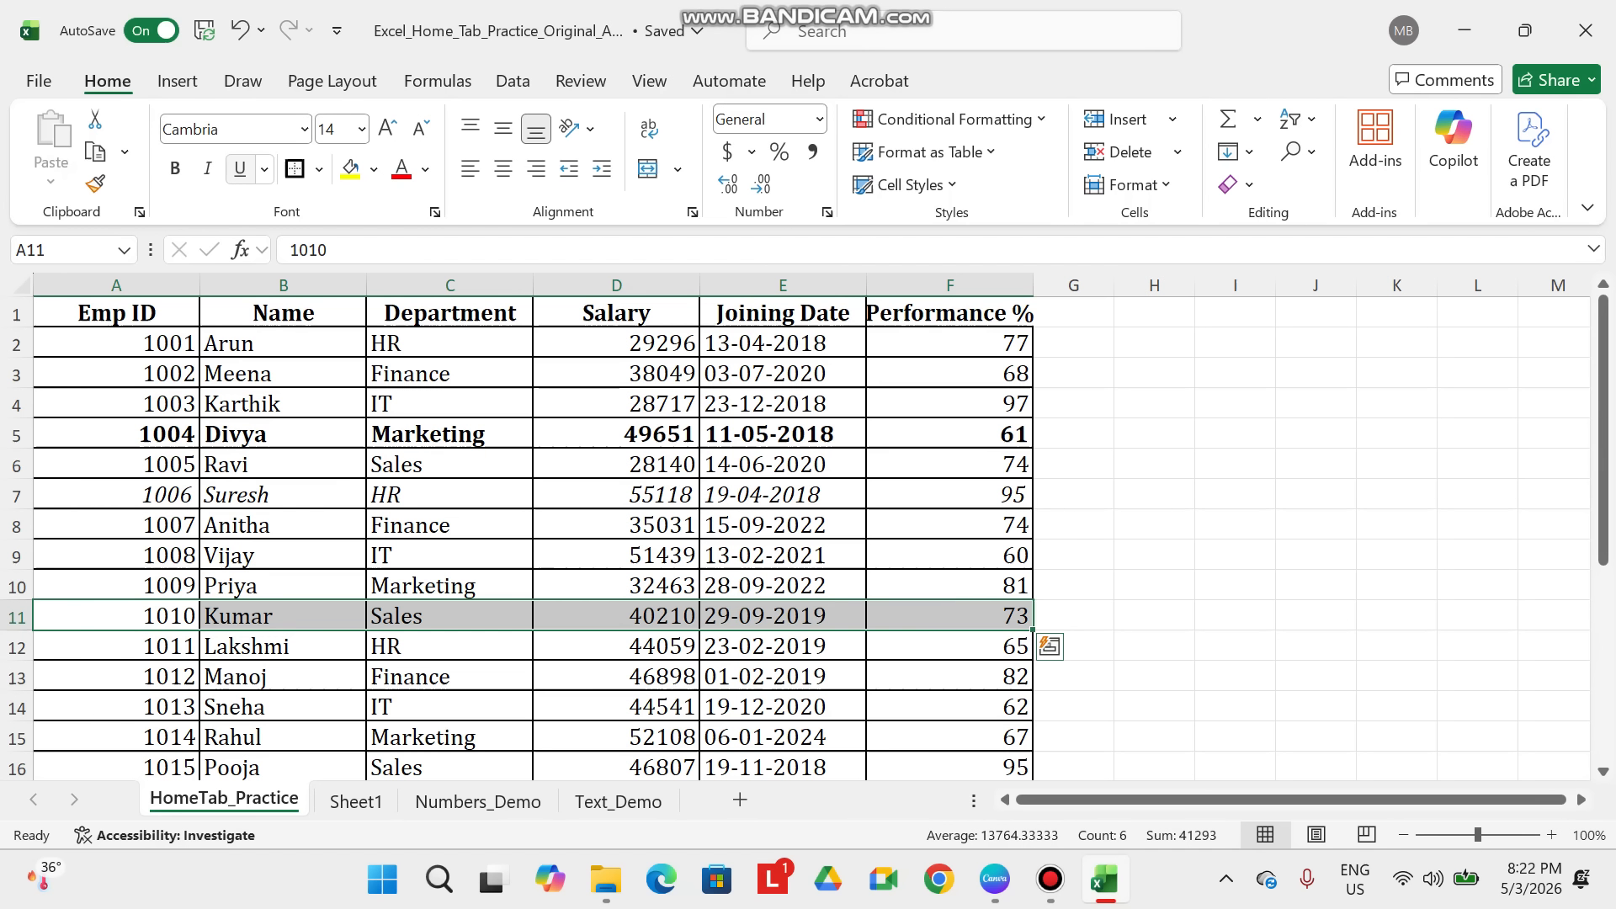
{"action": "left_click", "coordinate": [240, 168]}
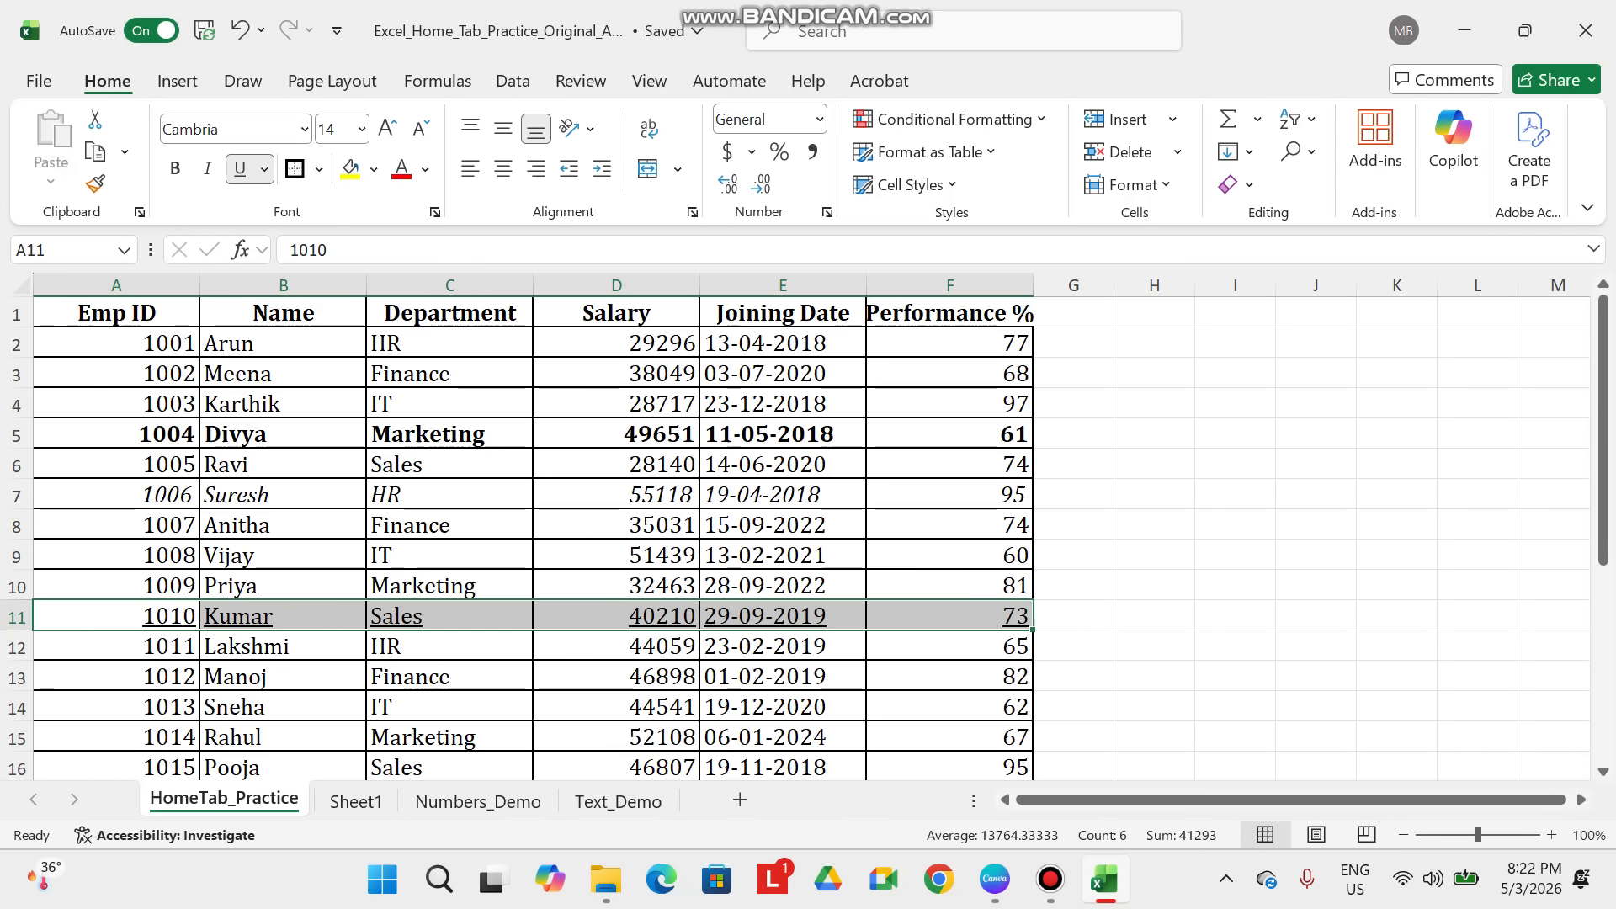
{"action": "left_click", "coordinate": [116, 526]}
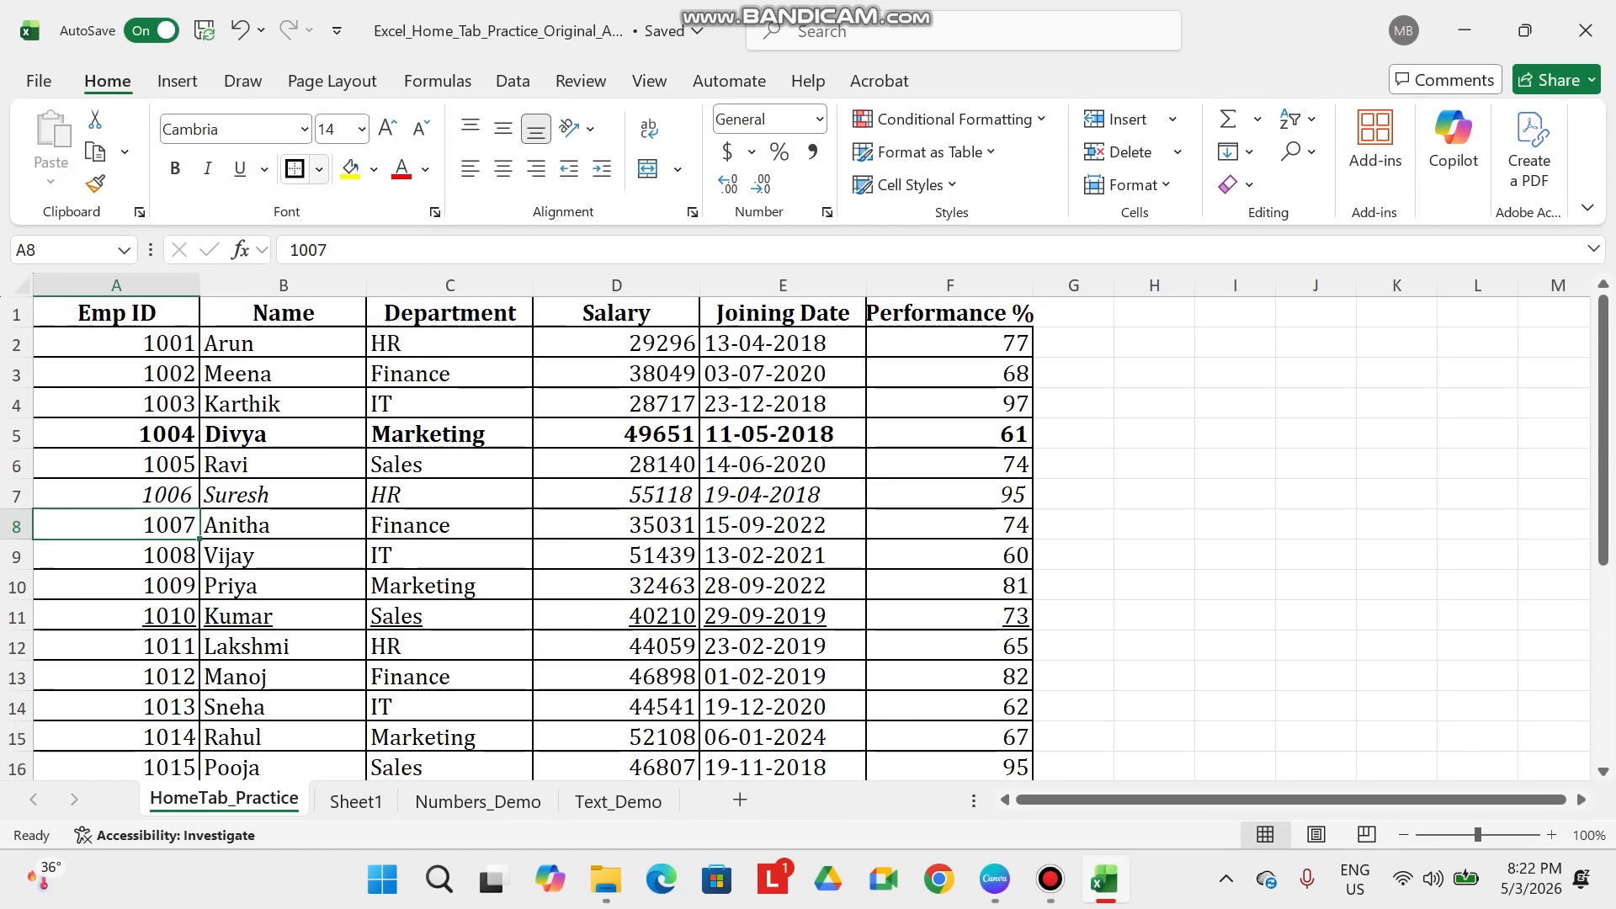
{"action": "left_click", "coordinate": [319, 168]}
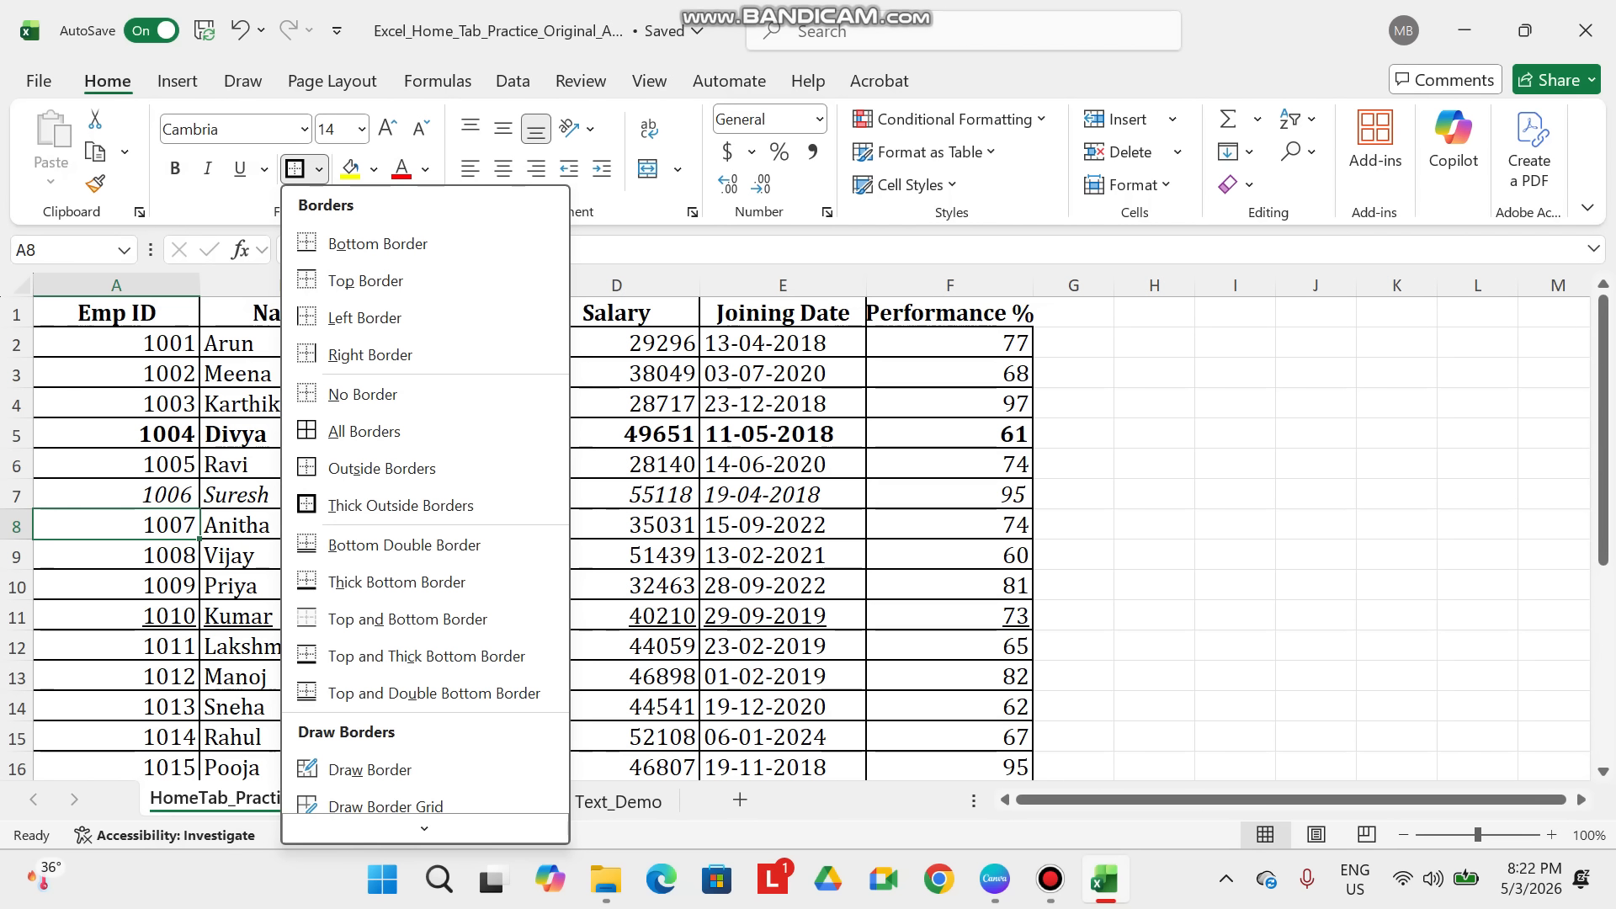
{"action": "key", "text": "Escape"}
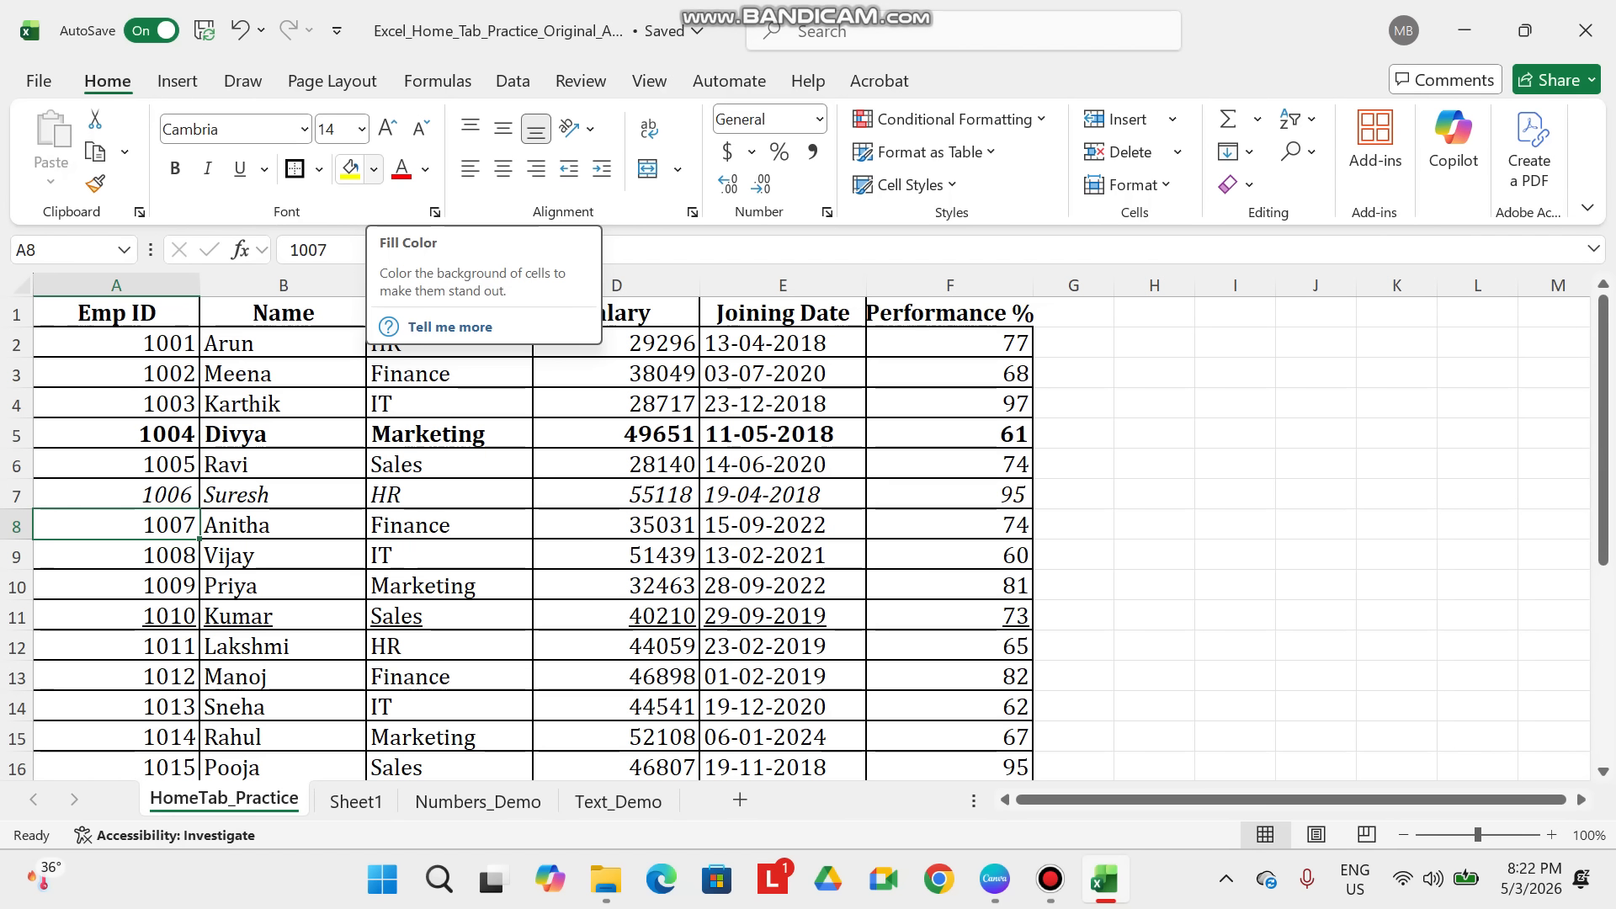
{"action": "left_click", "coordinate": [374, 169]}
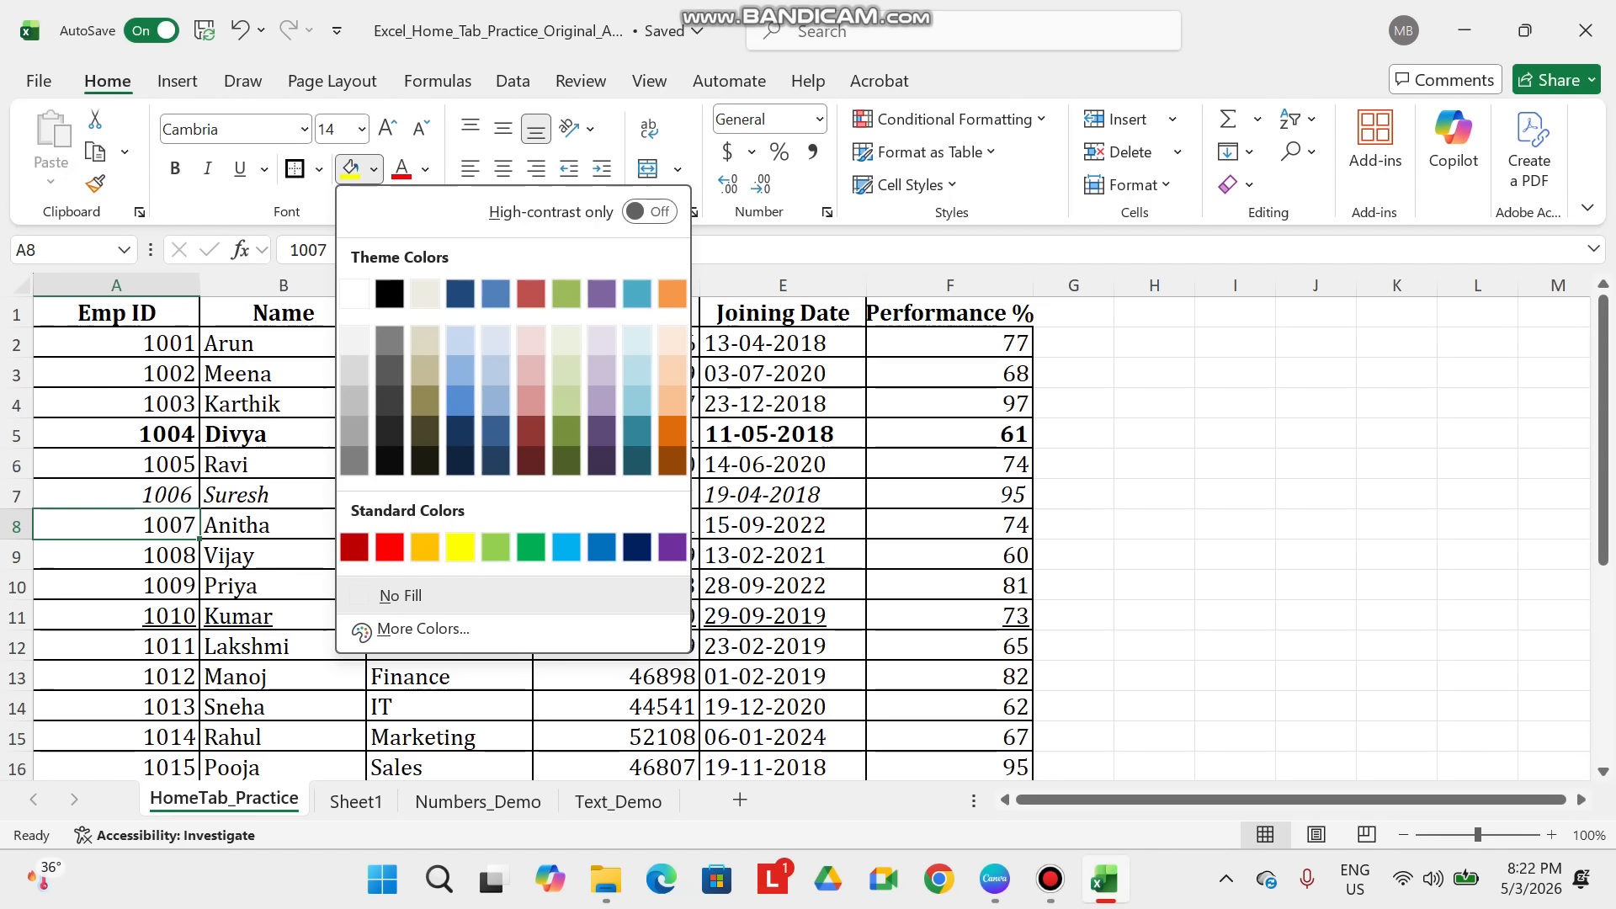
{"action": "key", "text": "Escape"}
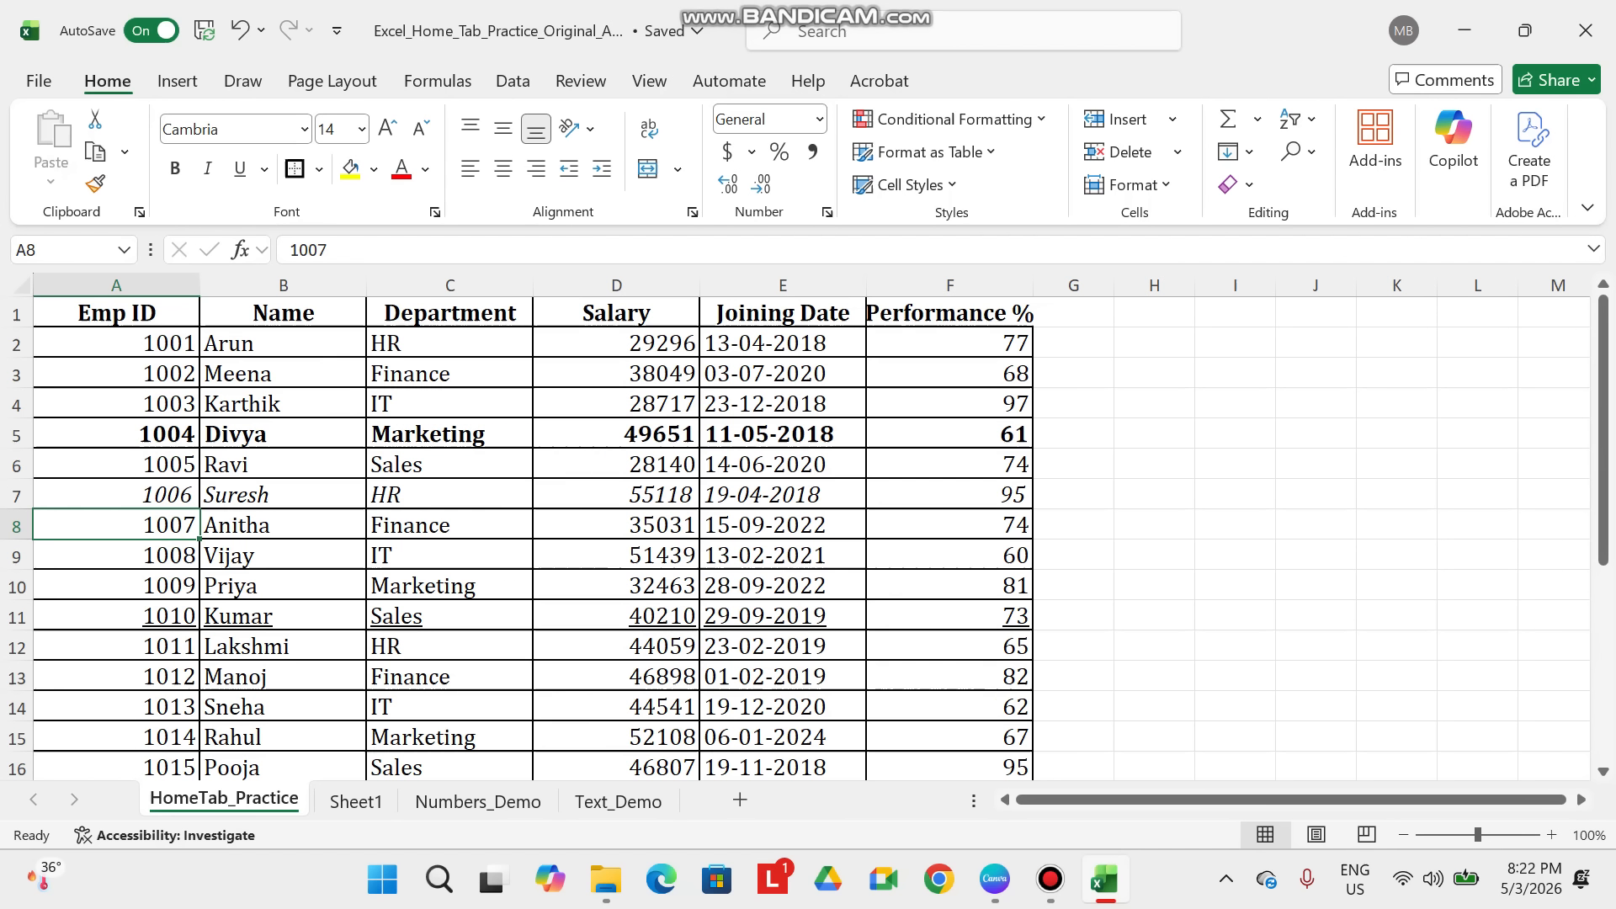
- Fill the employee record in A14:F14 with Orange, Accent 6, Darker 25%
{"action": "left_click", "coordinate": [116, 707]}
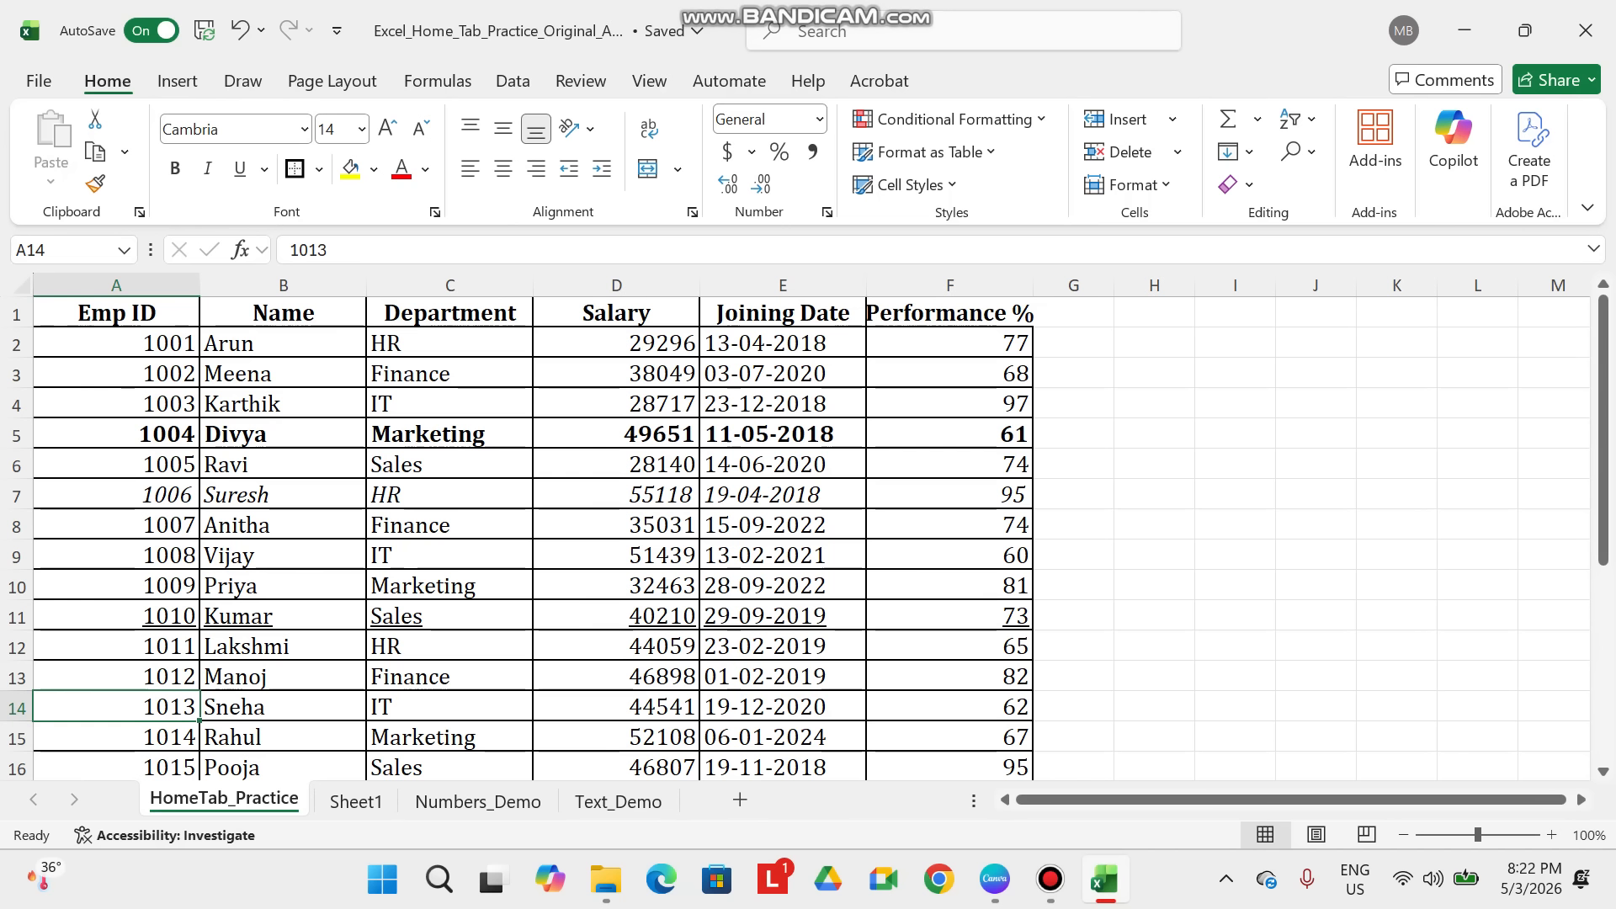
{"action": "key", "text": "ctrl+shift+Right"}
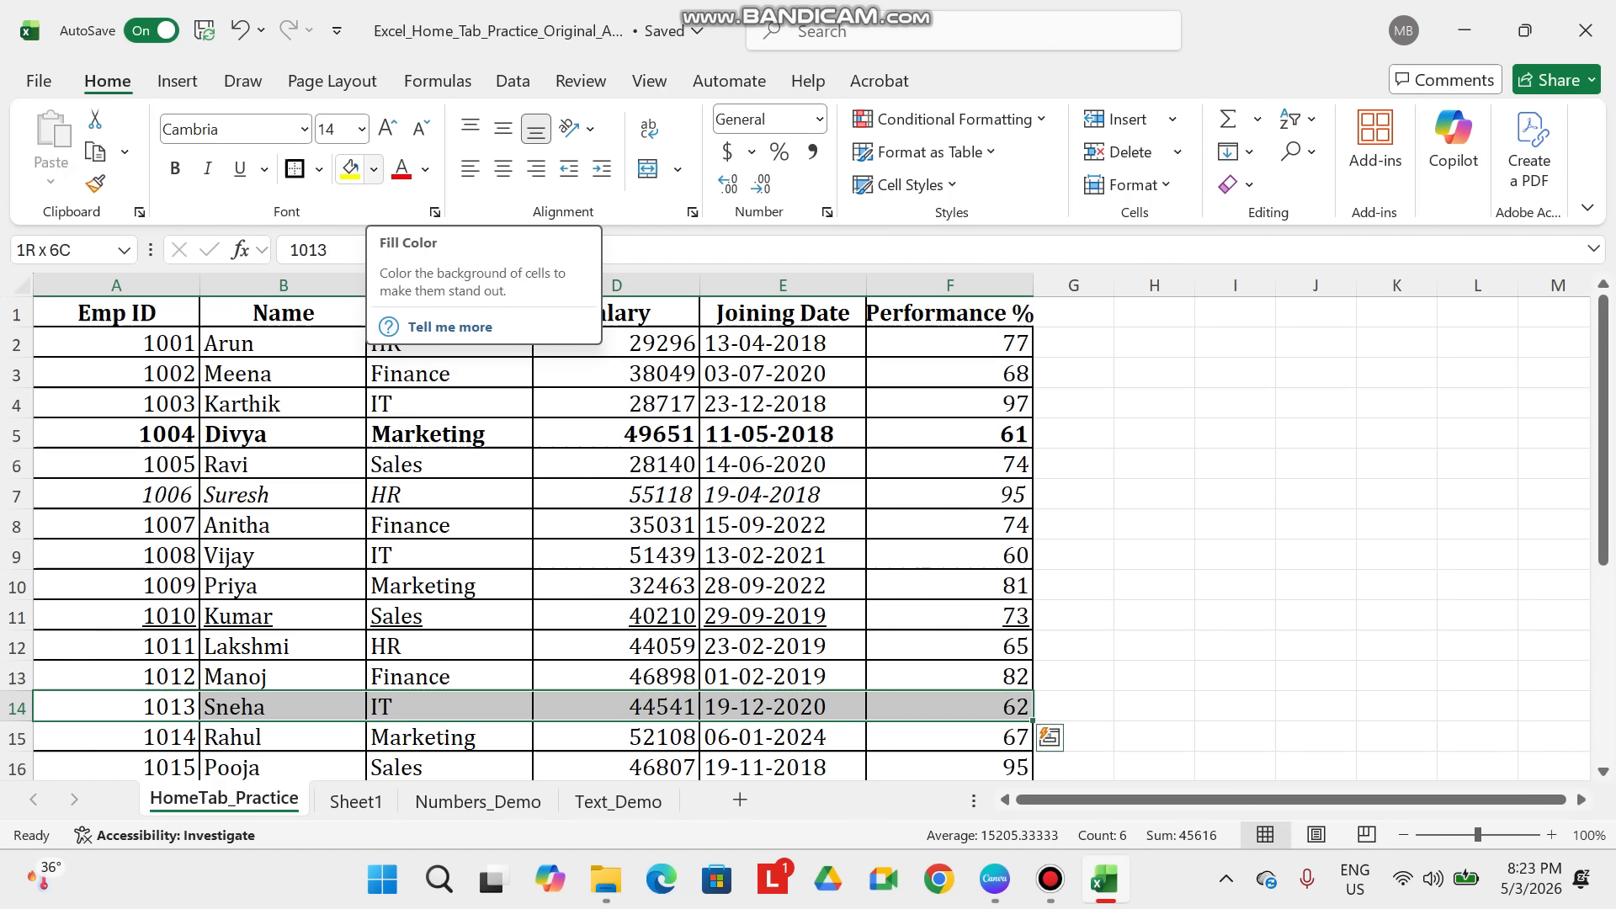
{"action": "left_click", "coordinate": [373, 169]}
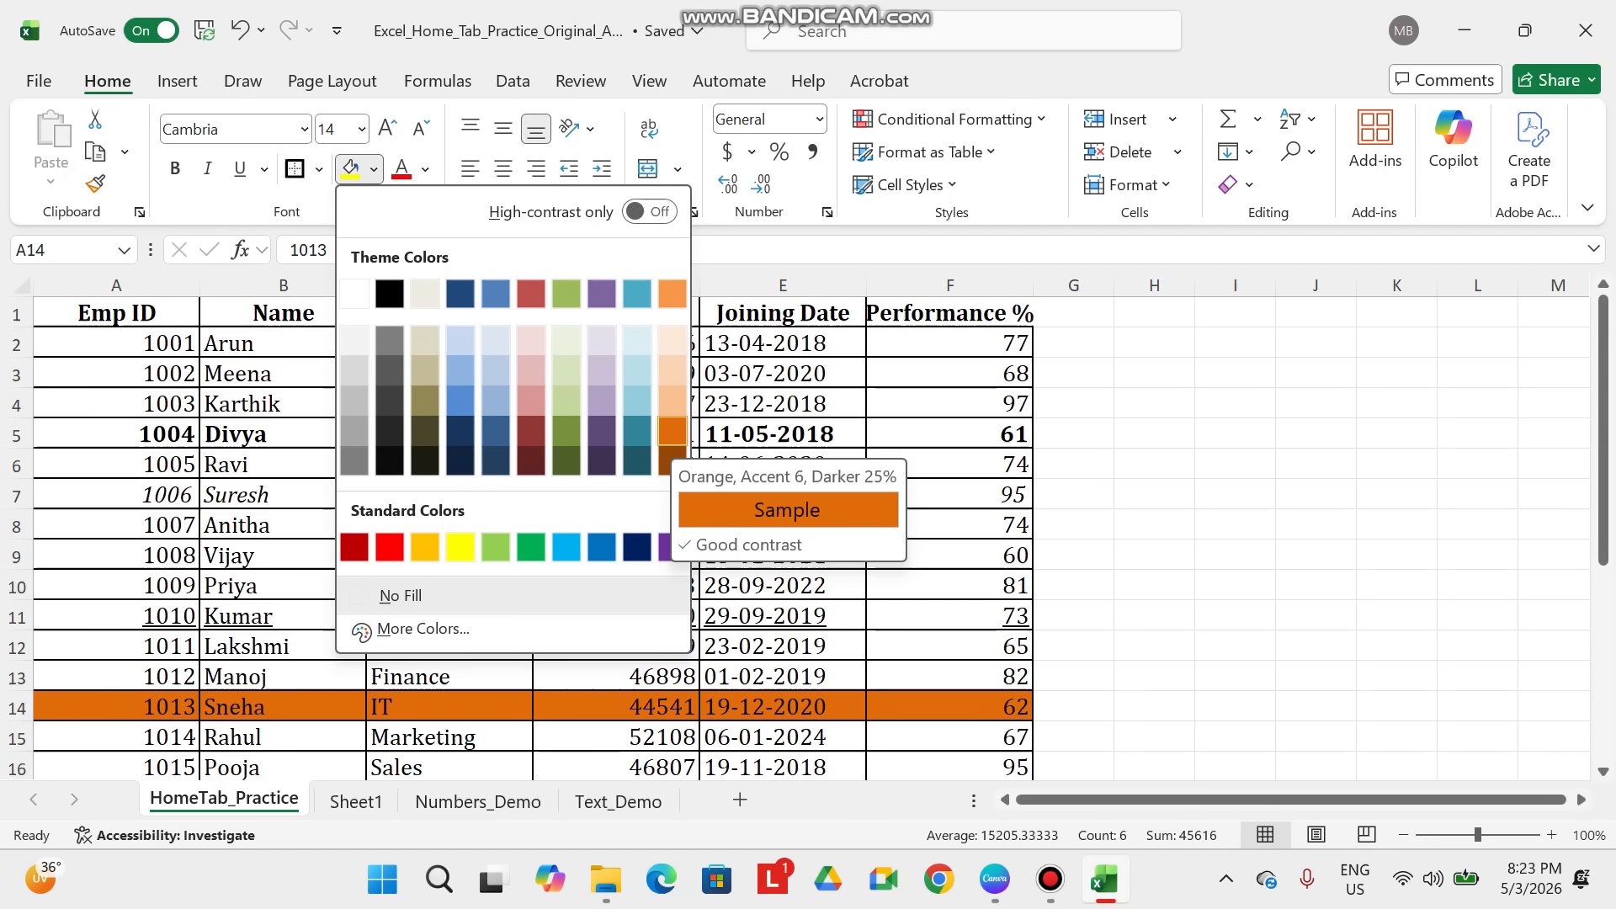
{"action": "left_click", "coordinate": [672, 431]}
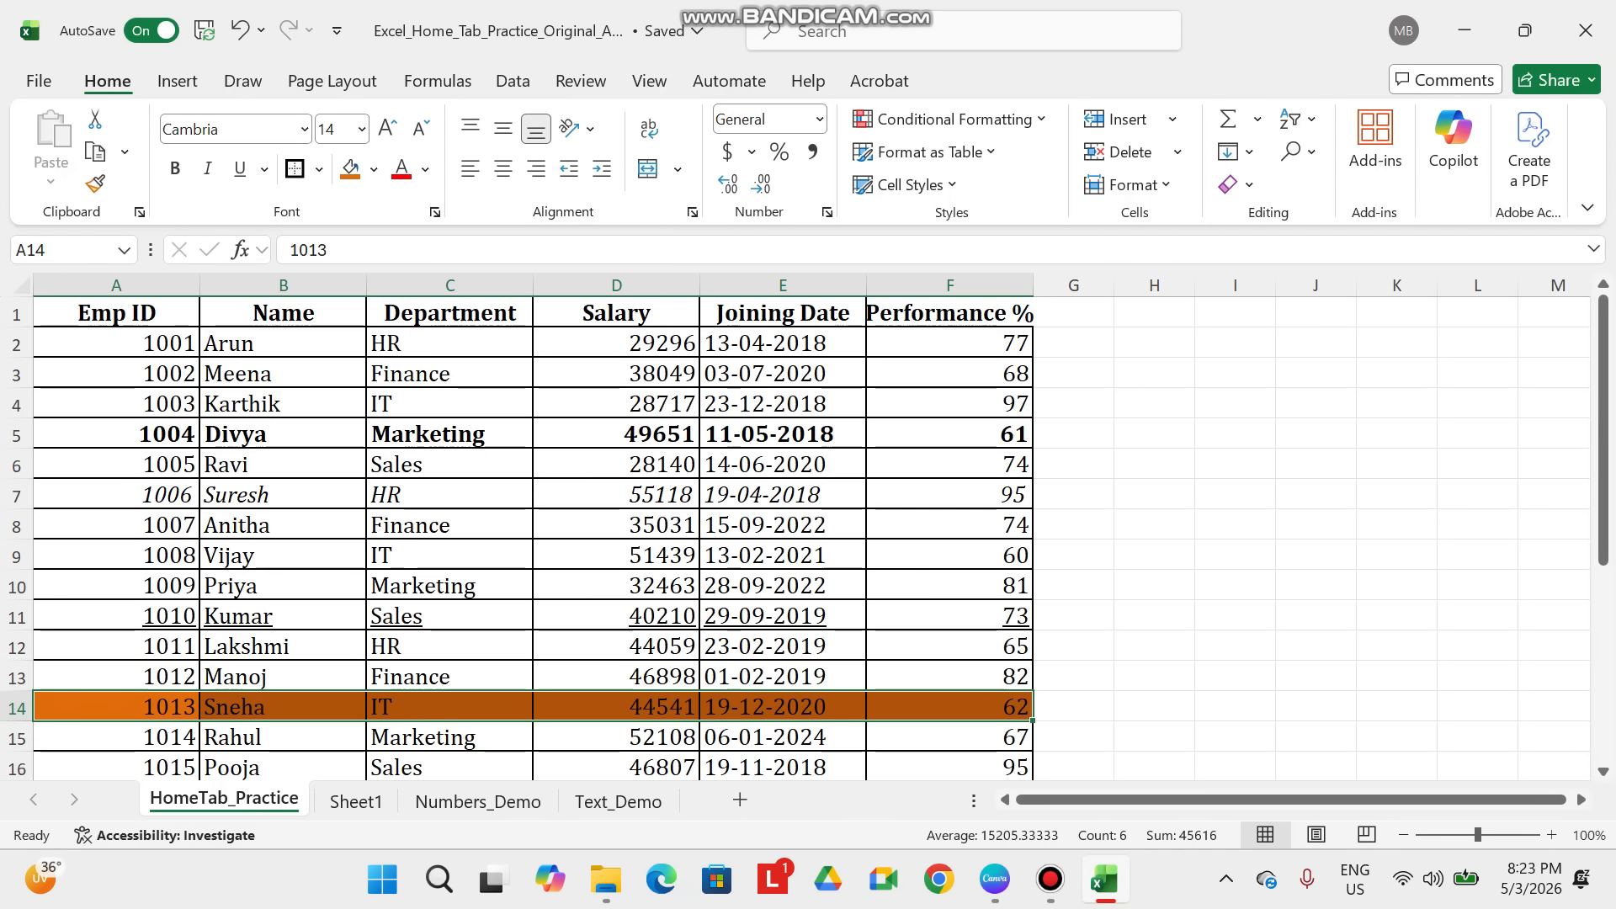
- Set the font colour of the employee record in A8:F8 to standard Red
{"action": "left_click", "coordinate": [116, 525]}
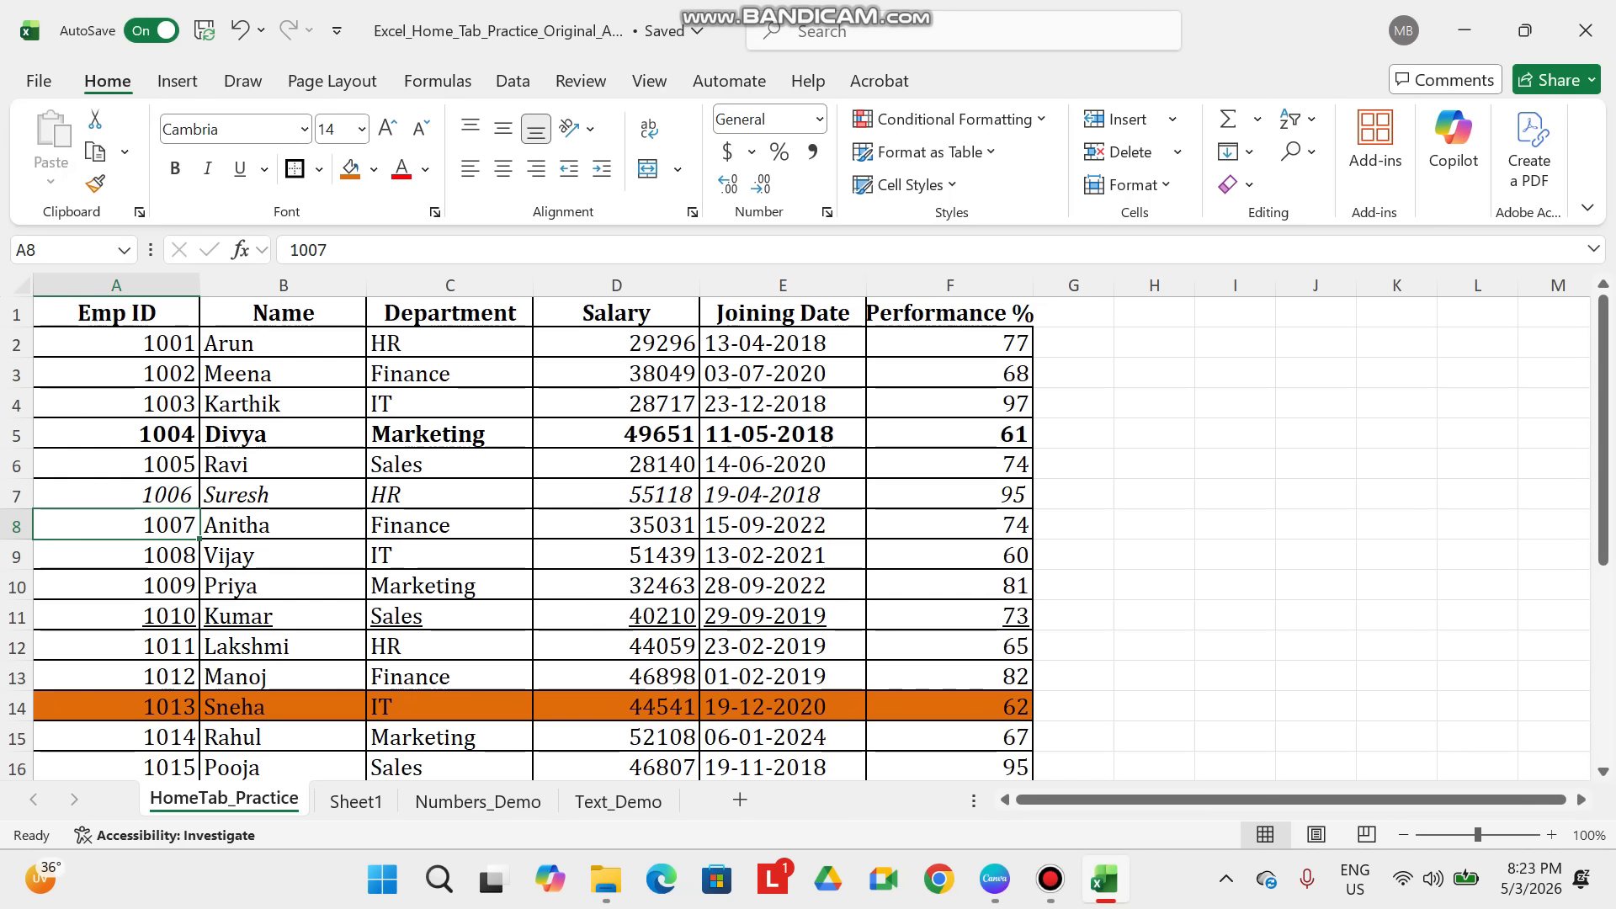
{"action": "key", "text": "ctrl+shift+Right"}
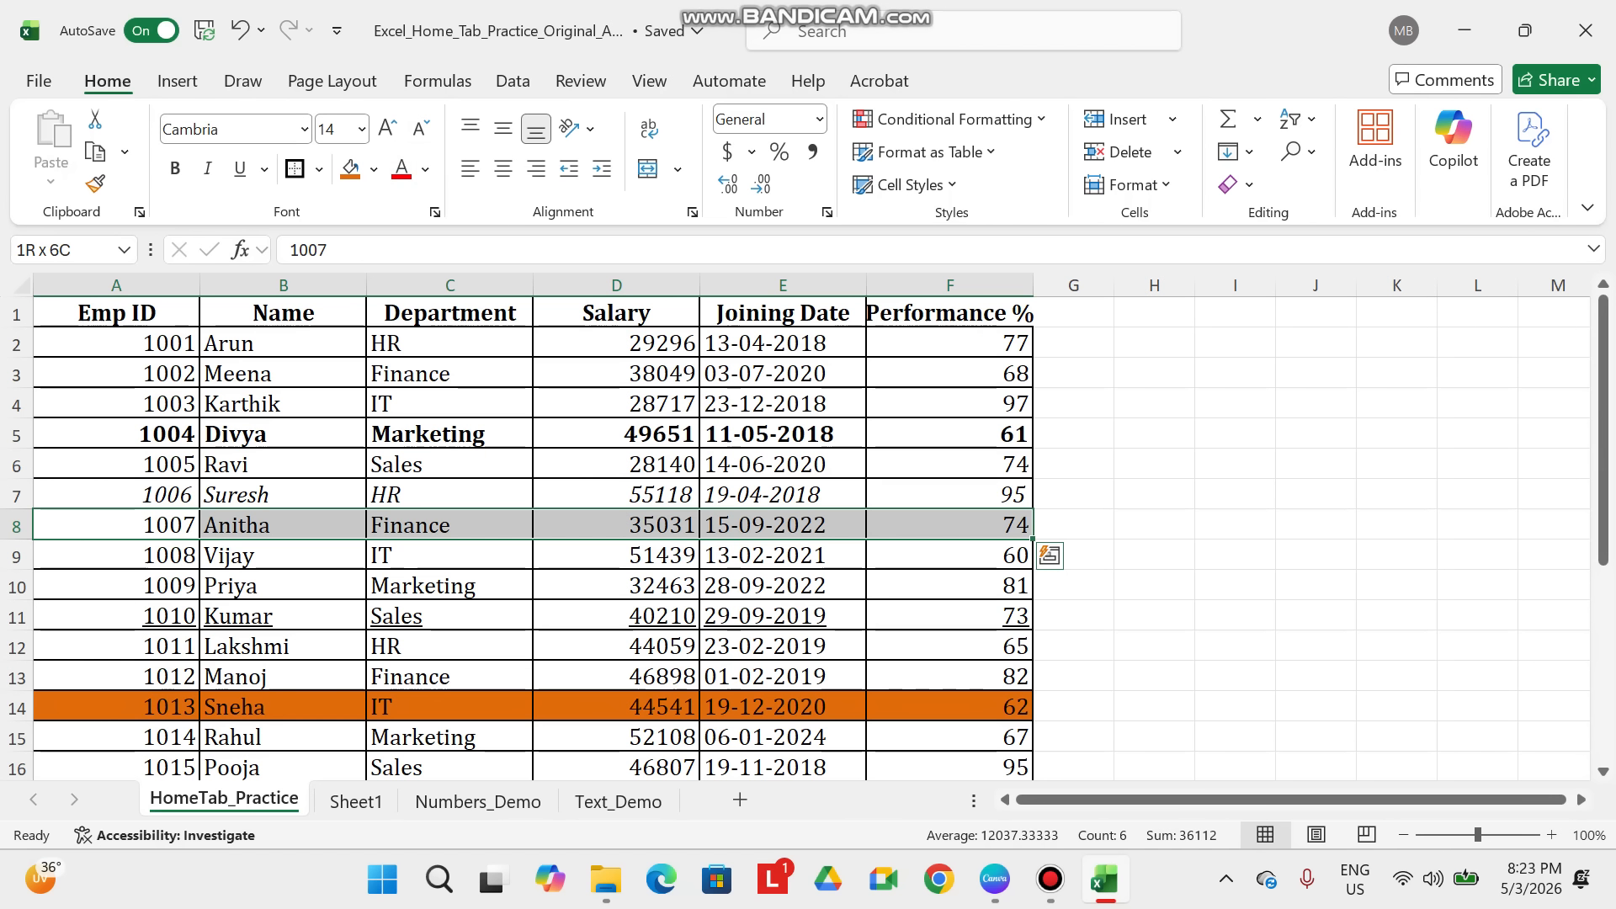
{"action": "left_click", "coordinate": [425, 169]}
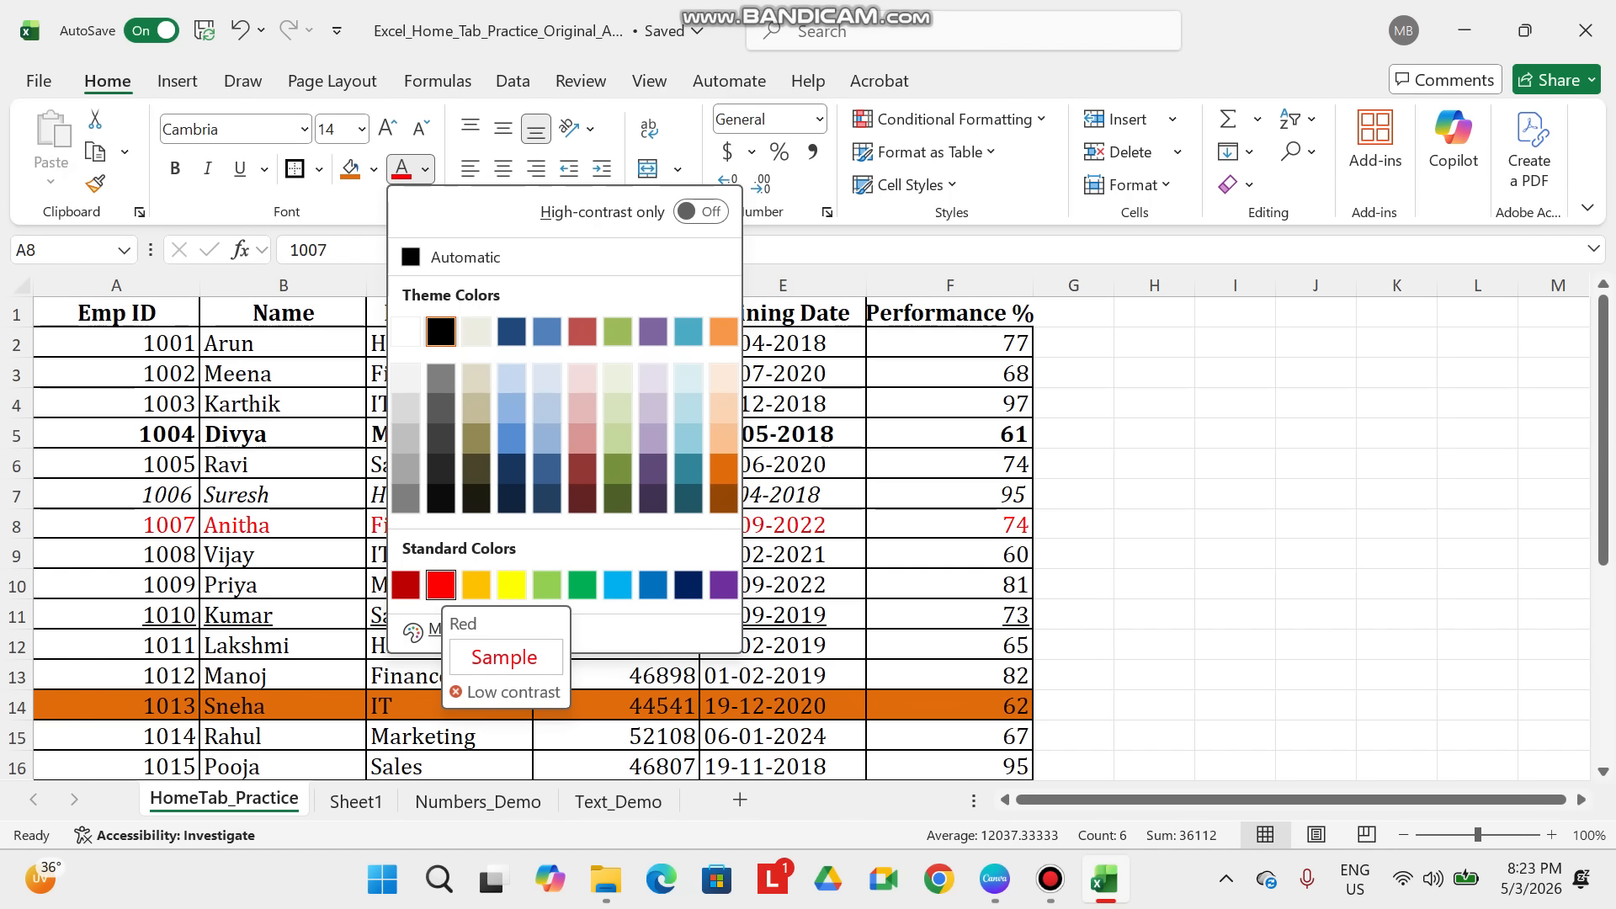
{"action": "left_click", "coordinate": [440, 584]}
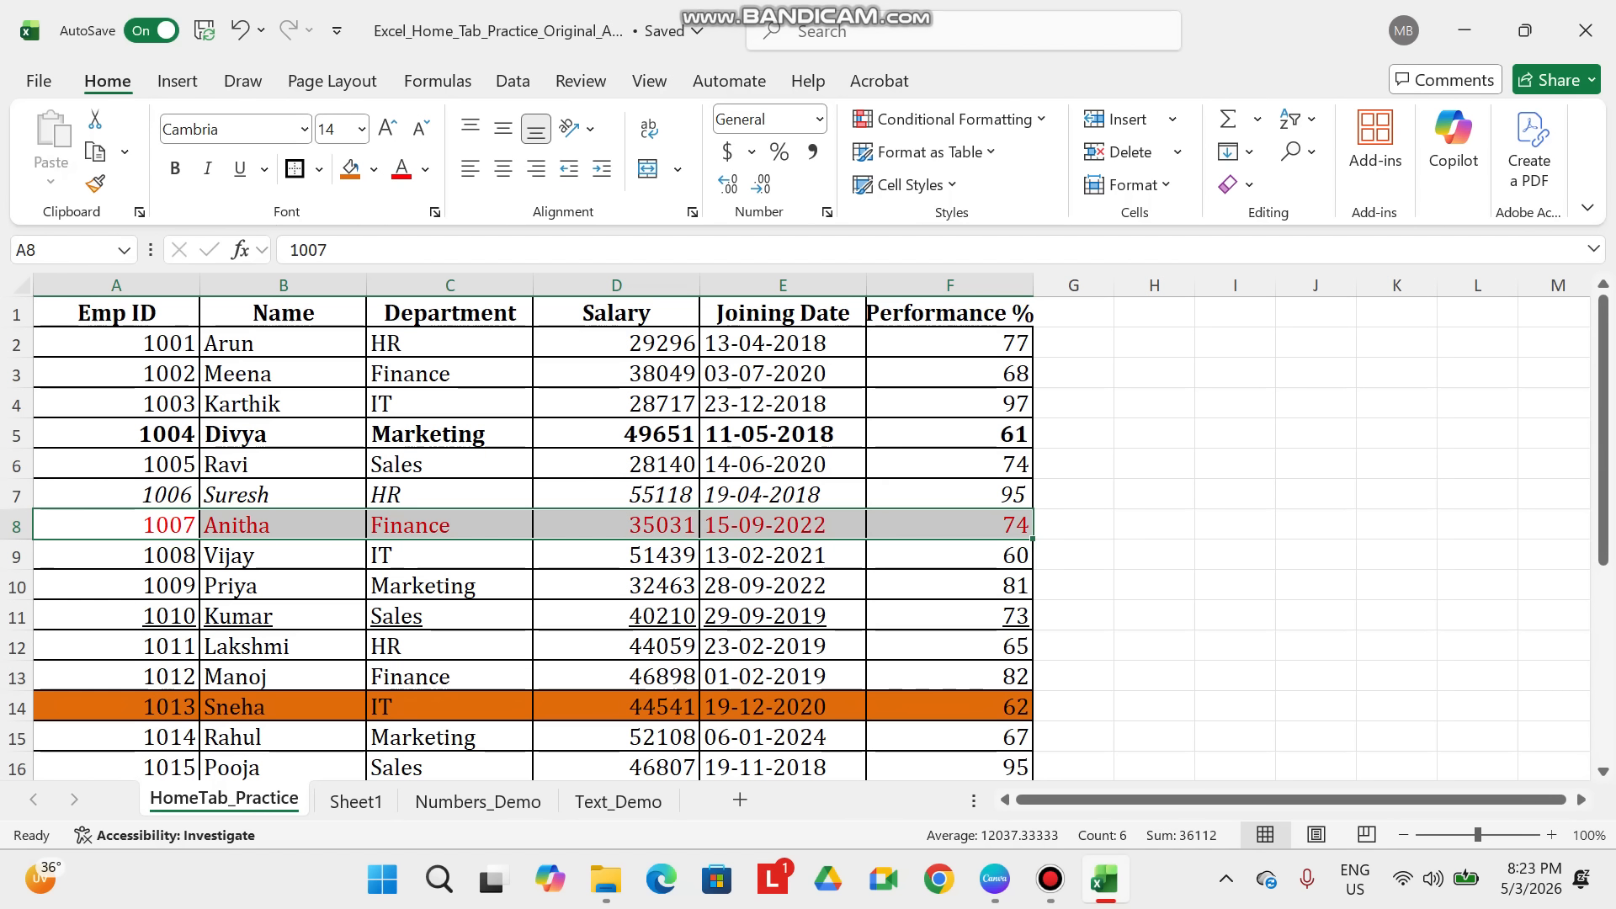
{"action": "left_click", "coordinate": [116, 555]}
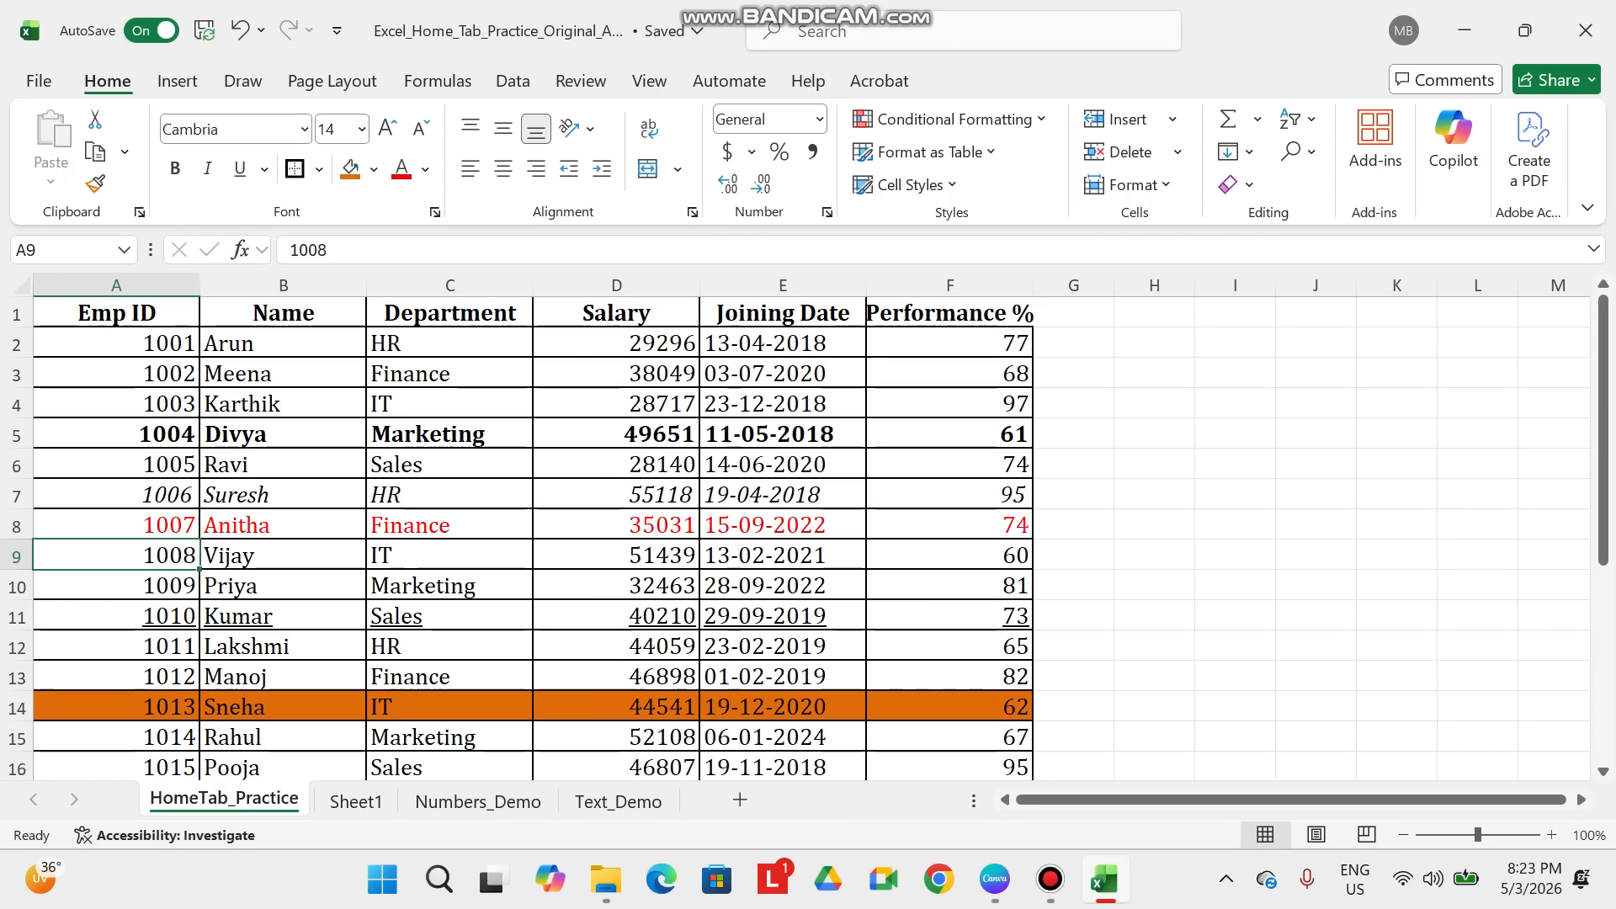
- Try top alignment on cell A13 before middle-aligning it vertically, and middle-align cell A3 as well
{"action": "left_click", "coordinate": [116, 677]}
{"action": "left_click", "coordinate": [470, 129]}
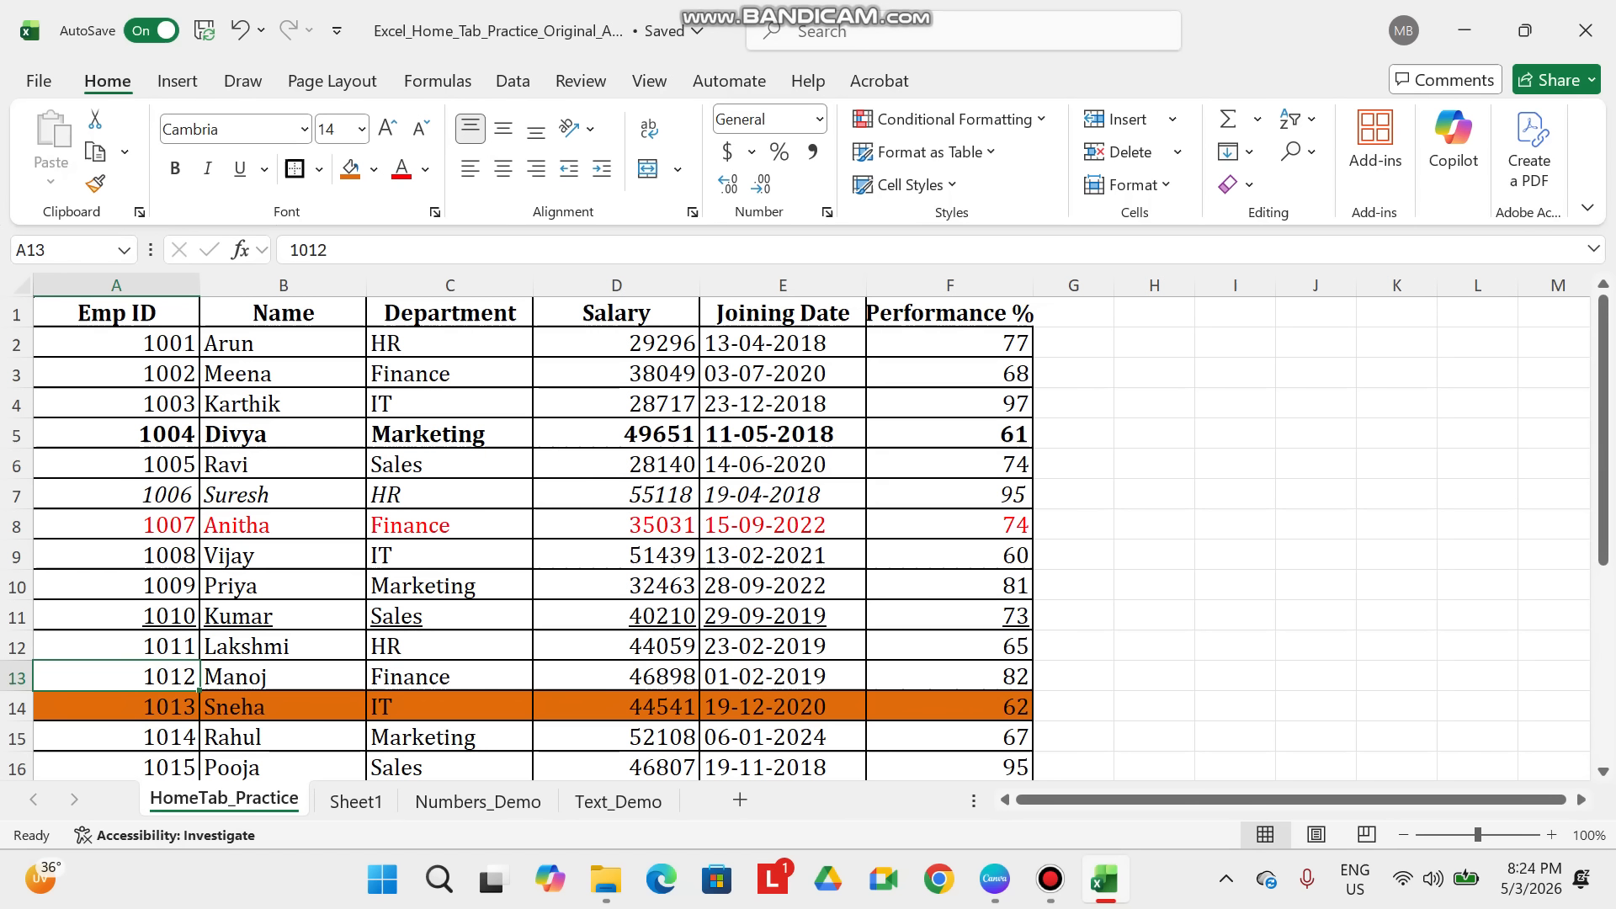
{"action": "left_click", "coordinate": [503, 129]}
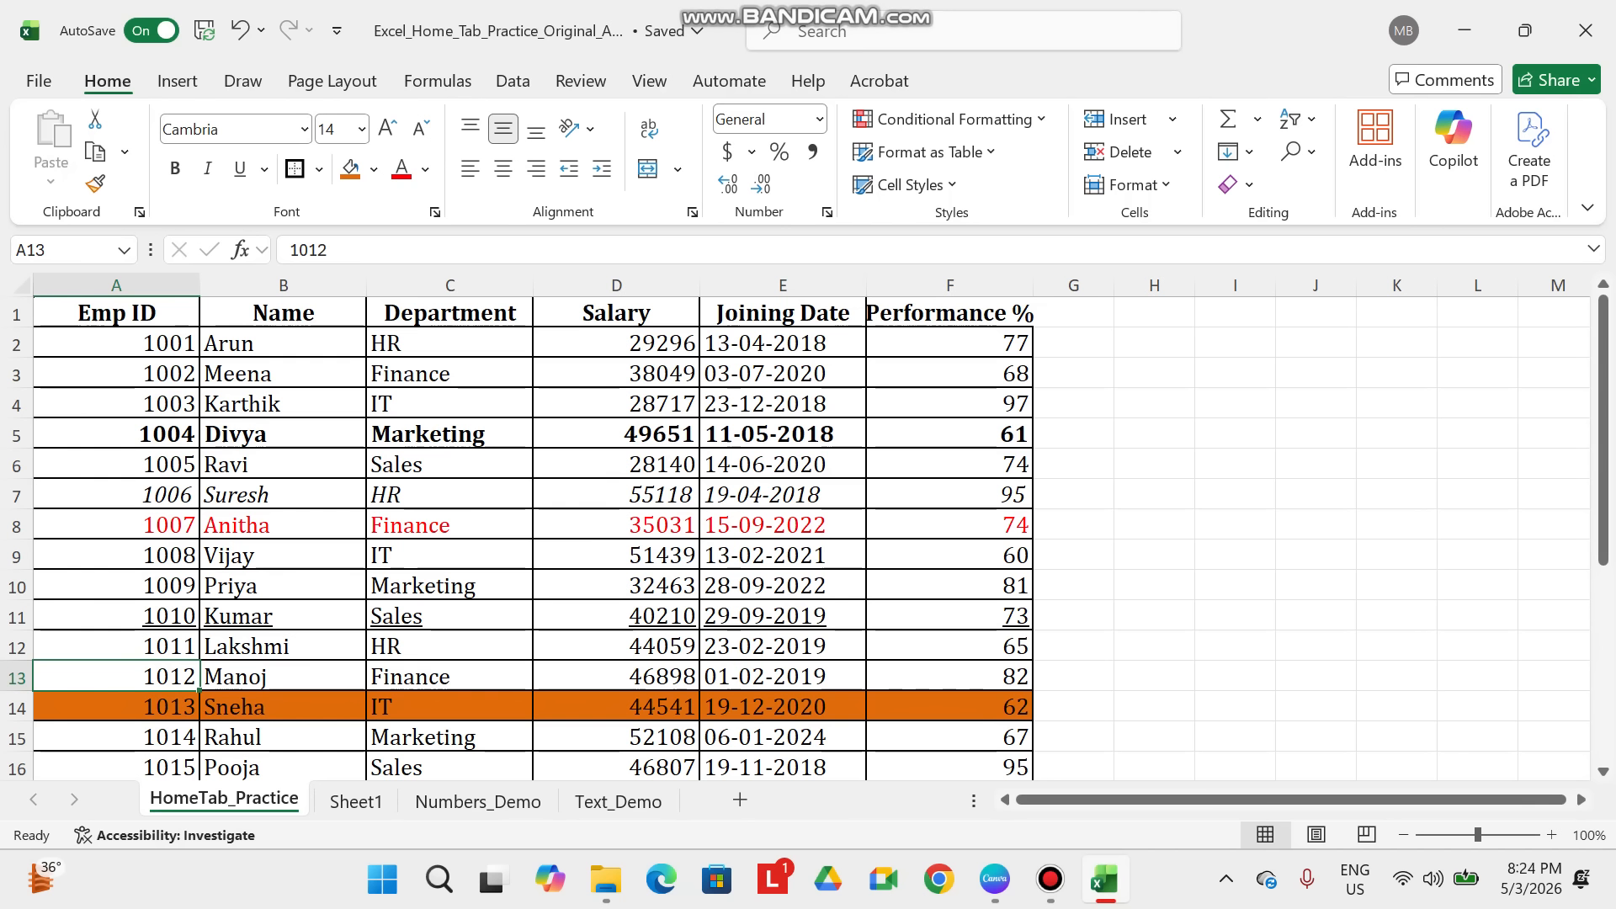
{"action": "left_click", "coordinate": [116, 374]}
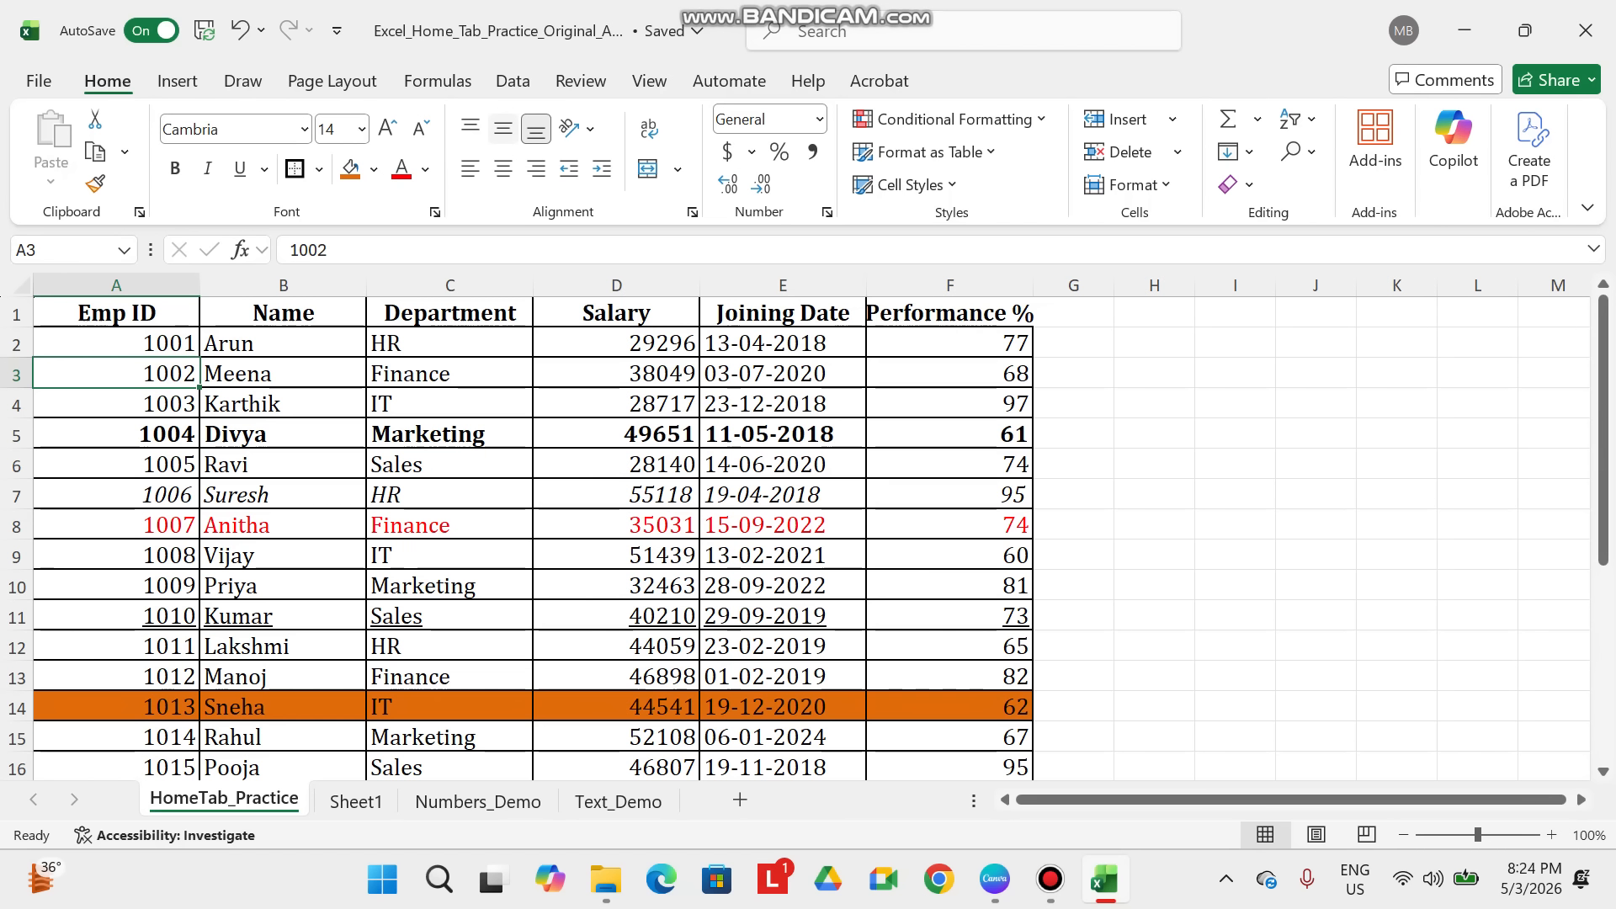
{"action": "left_click", "coordinate": [503, 129]}
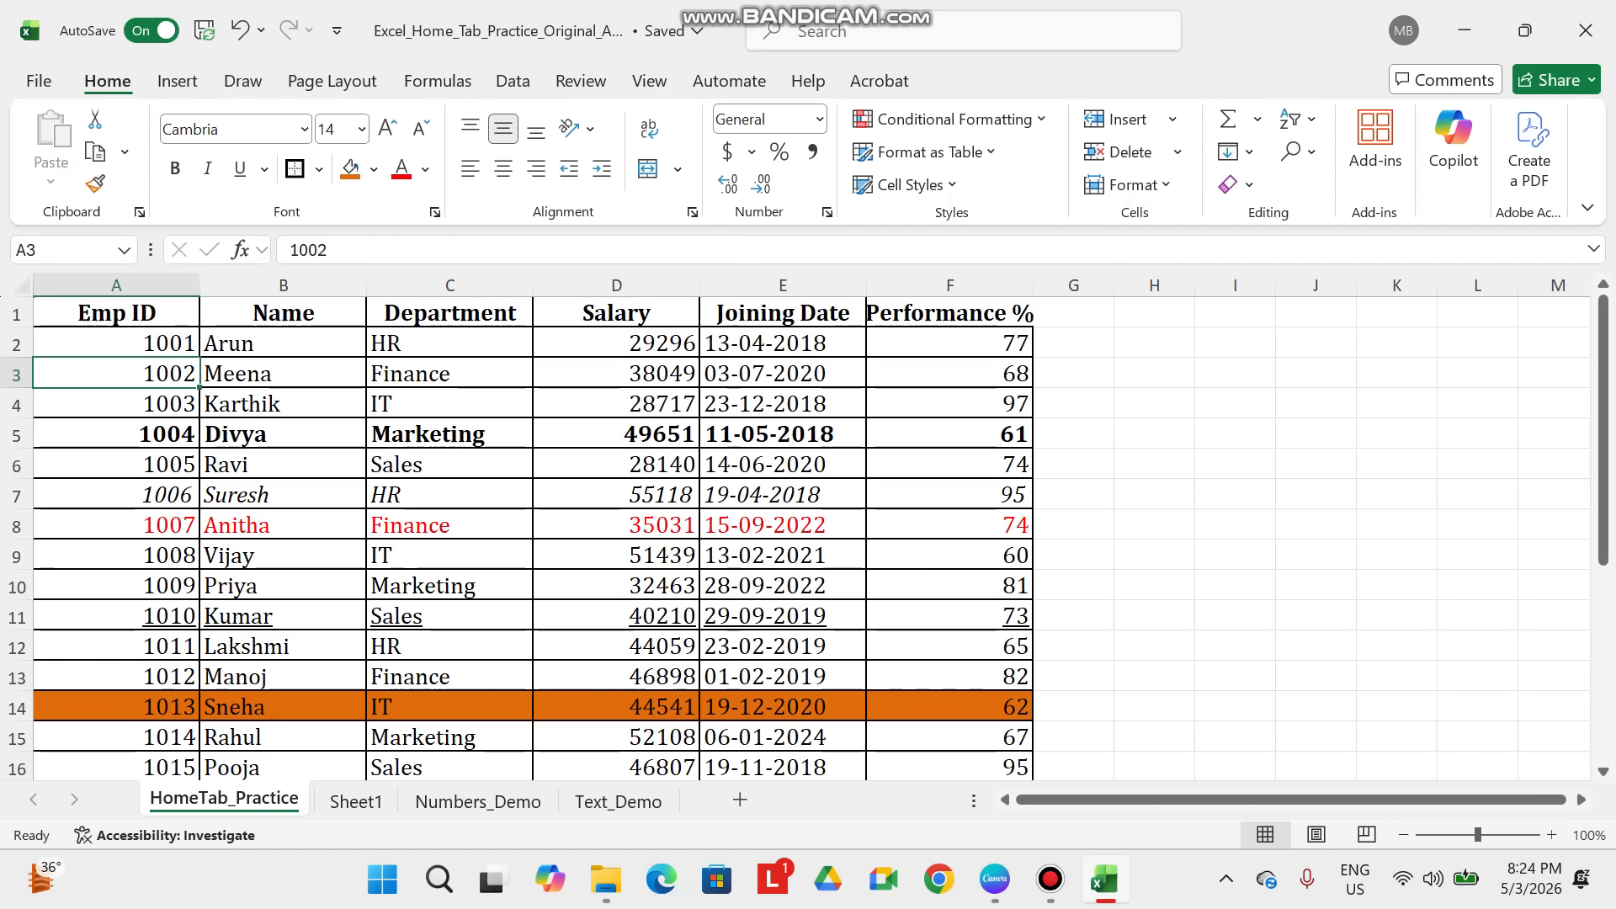
- Center the name in B3 horizontally and right-align the department in C3
{"action": "left_click", "coordinate": [283, 373]}
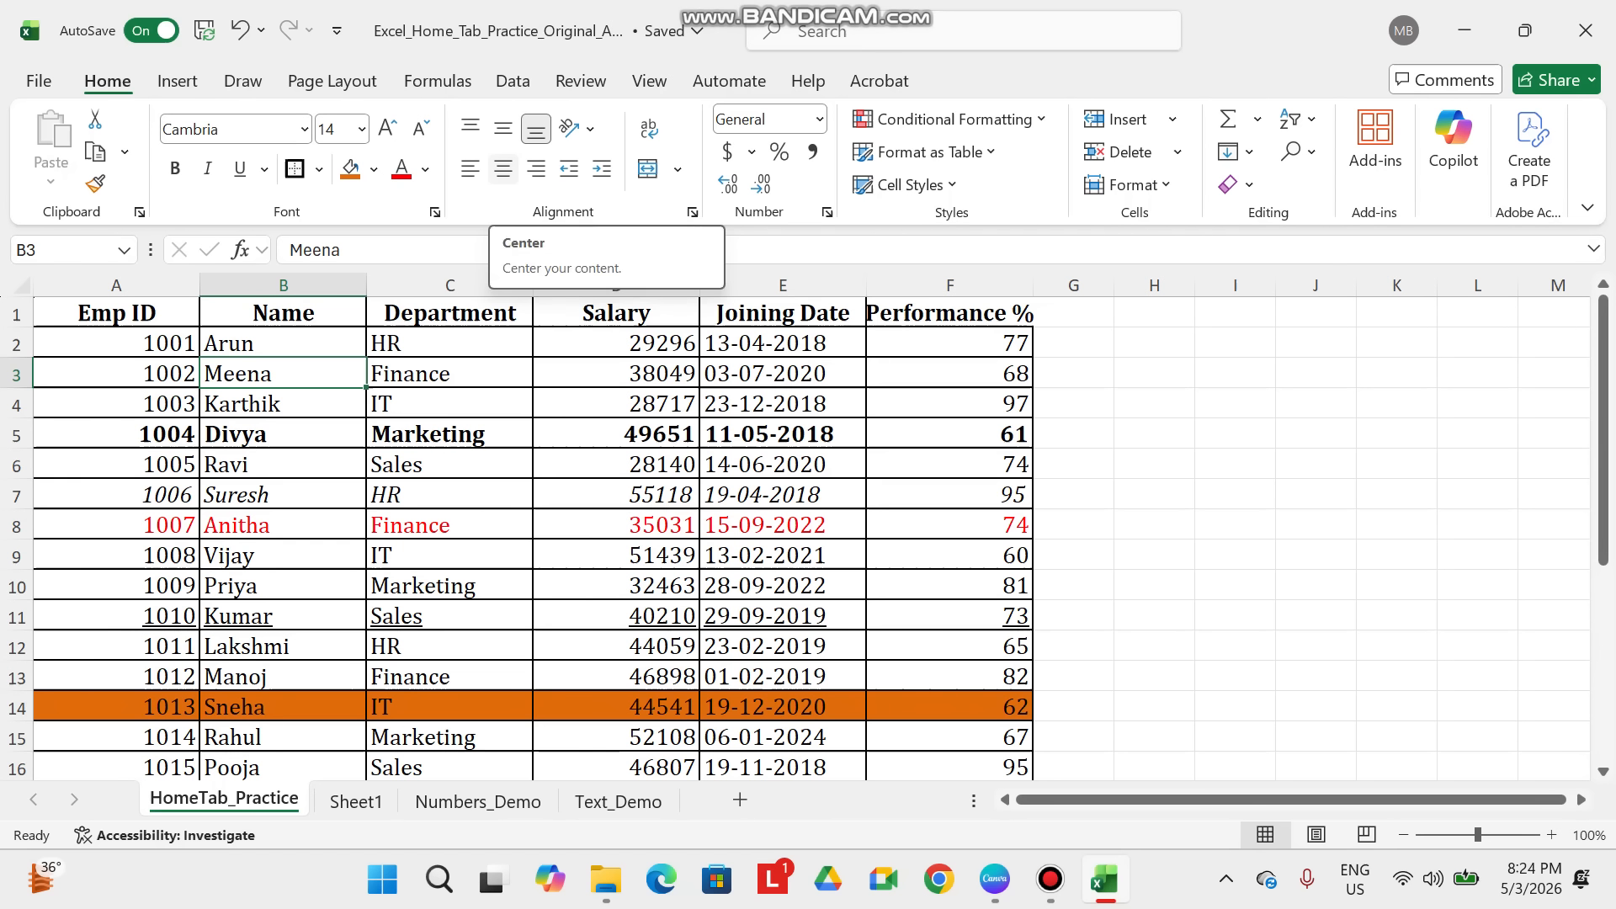
{"action": "left_click", "coordinate": [502, 168]}
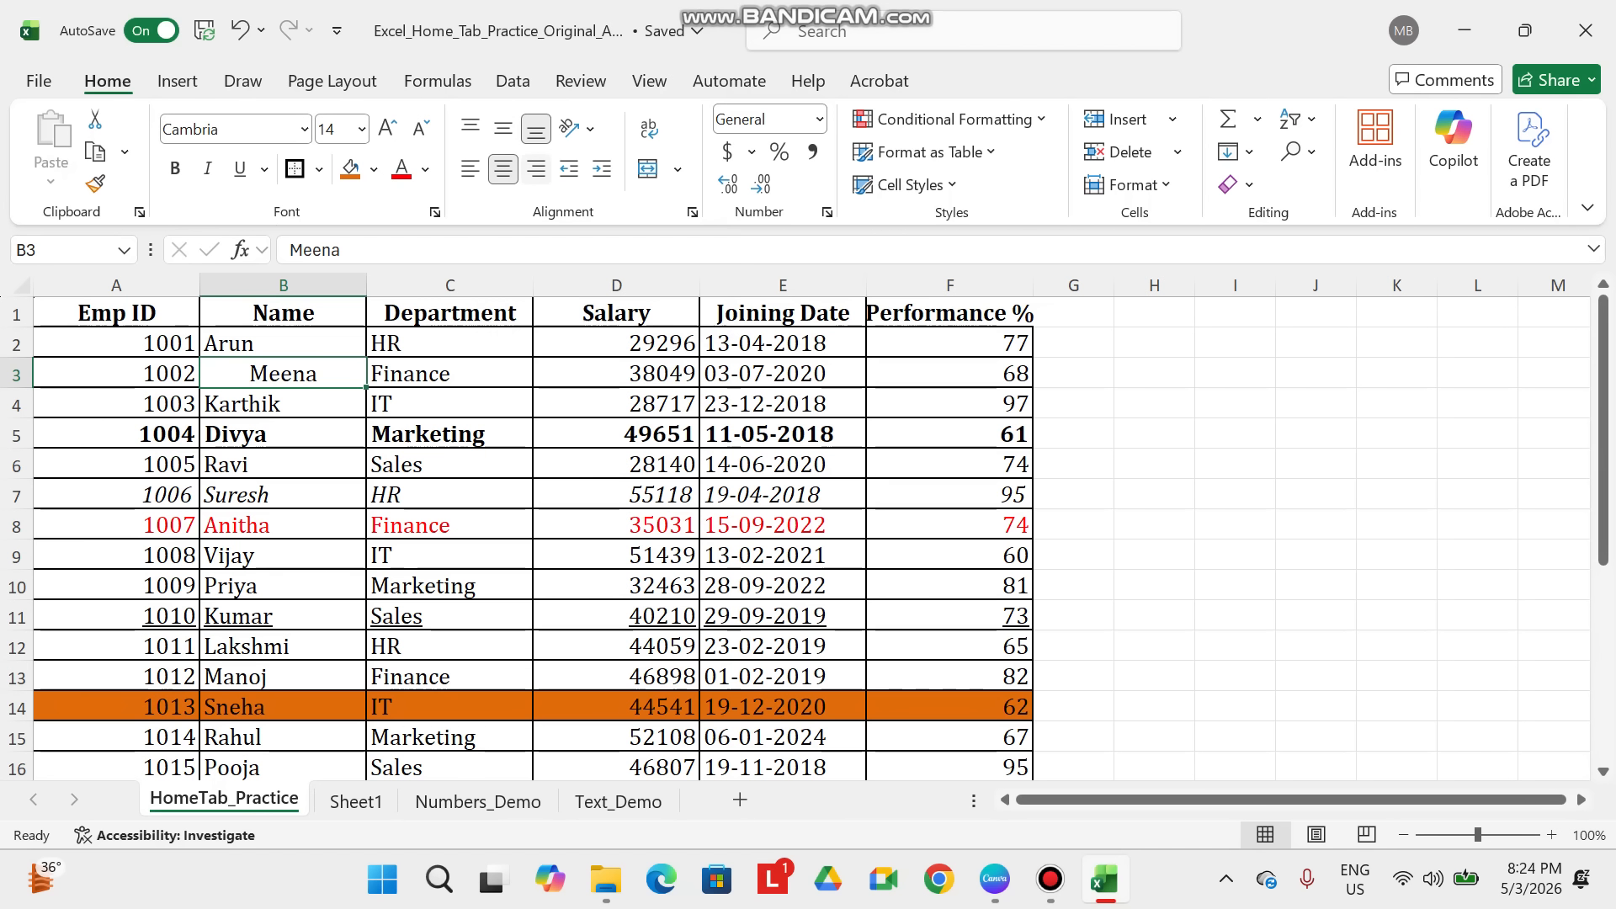
{"action": "left_click", "coordinate": [449, 374]}
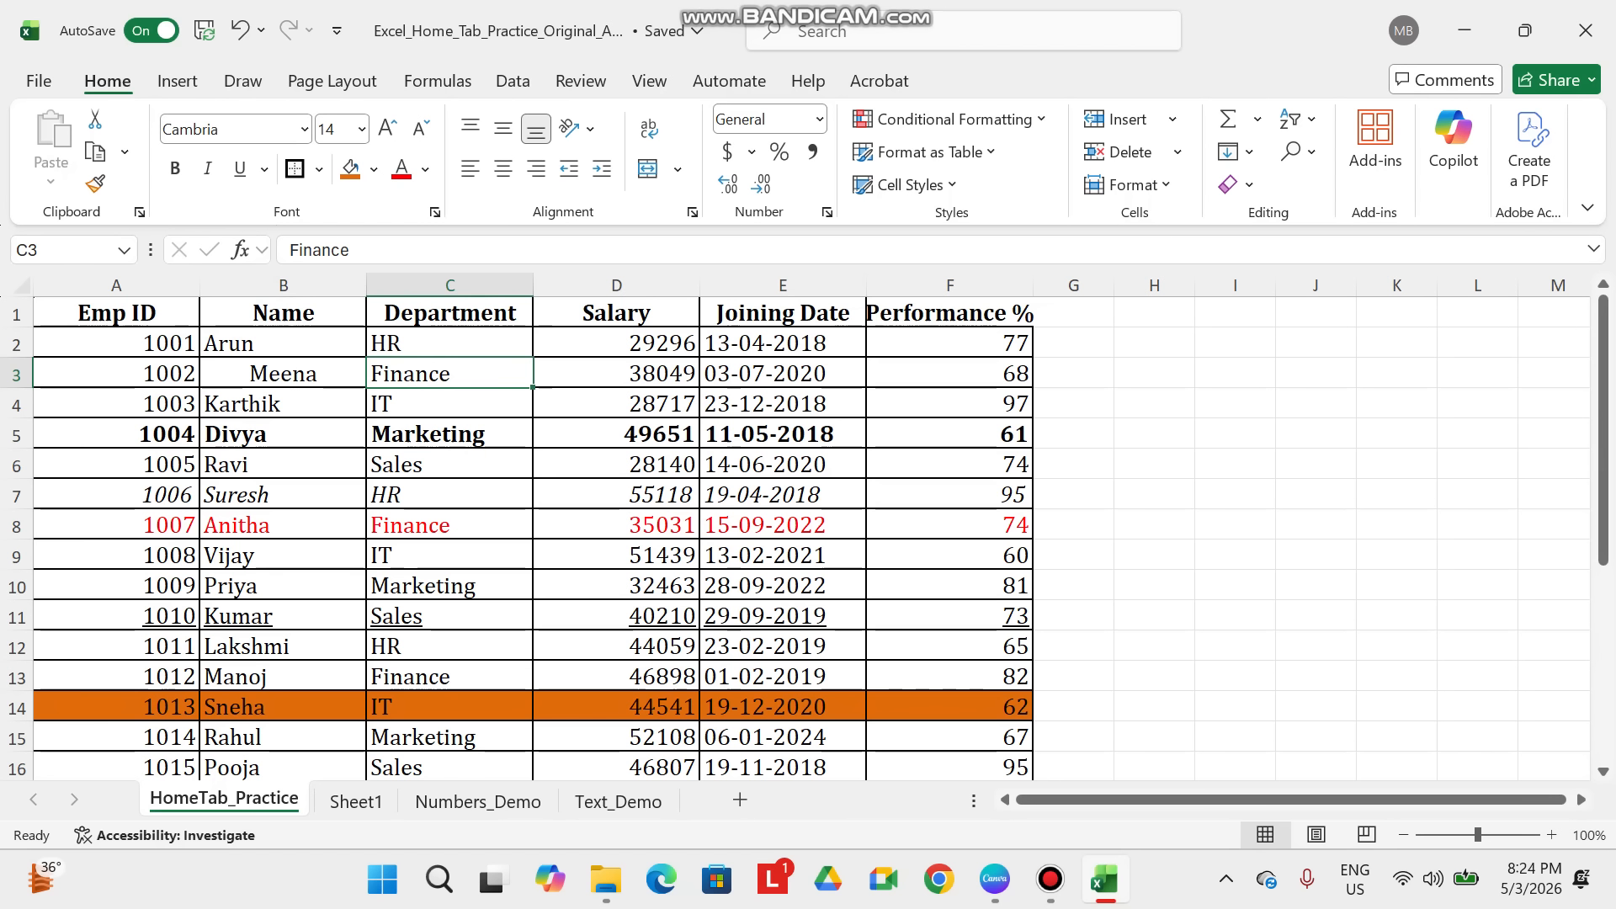
{"action": "left_click", "coordinate": [535, 168]}
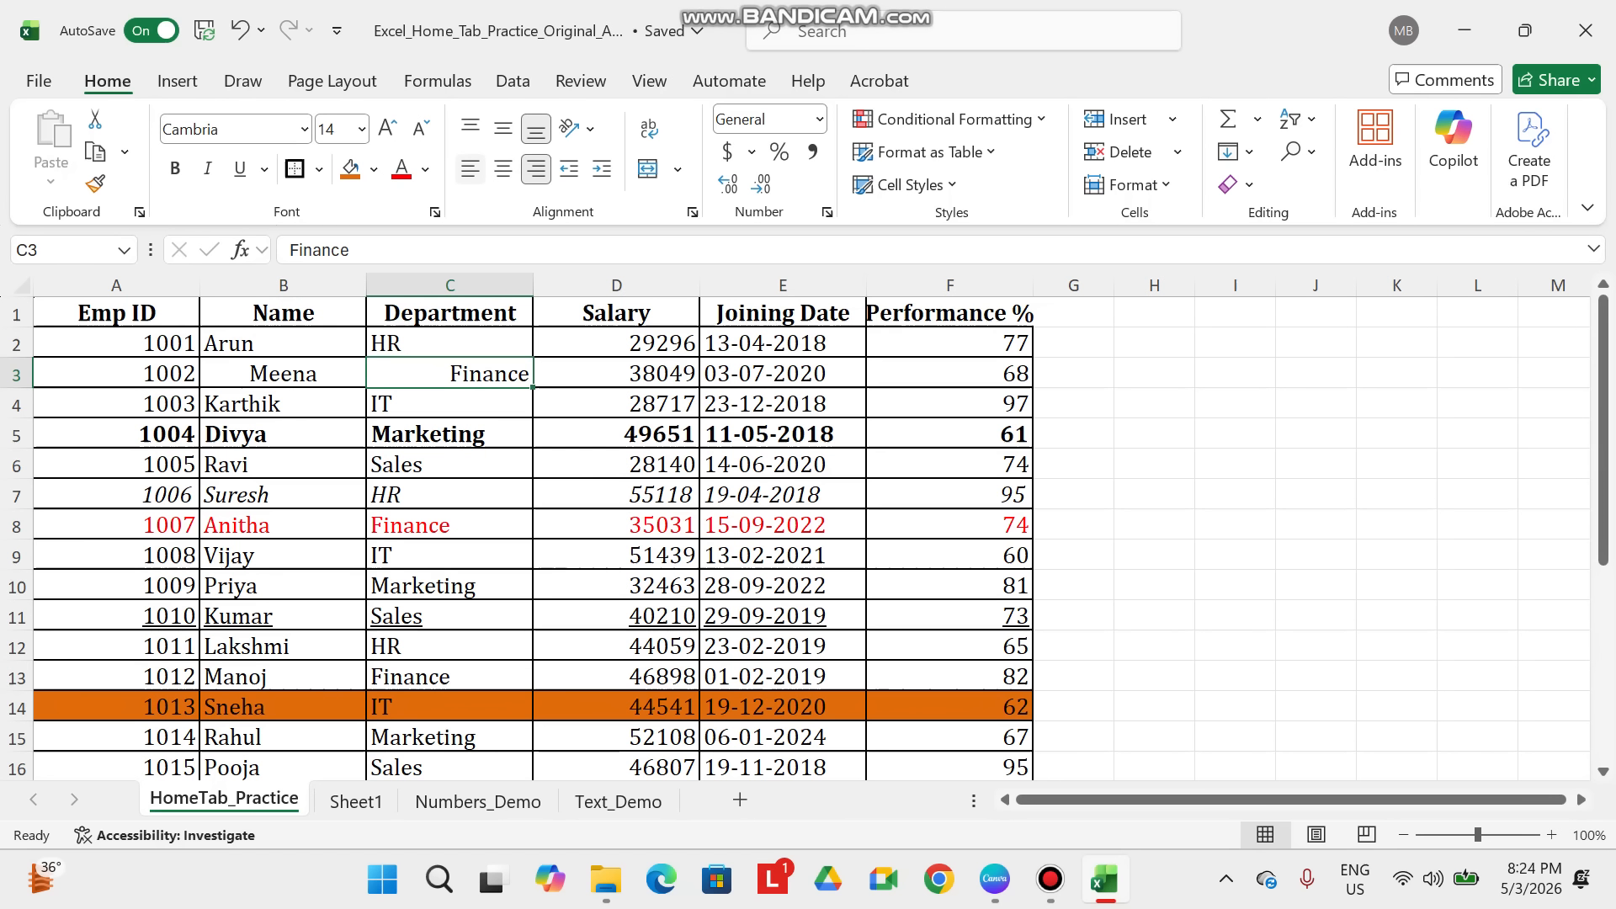
- Left-align the department in C3 and the name in B3
{"action": "left_click", "coordinate": [470, 168]}
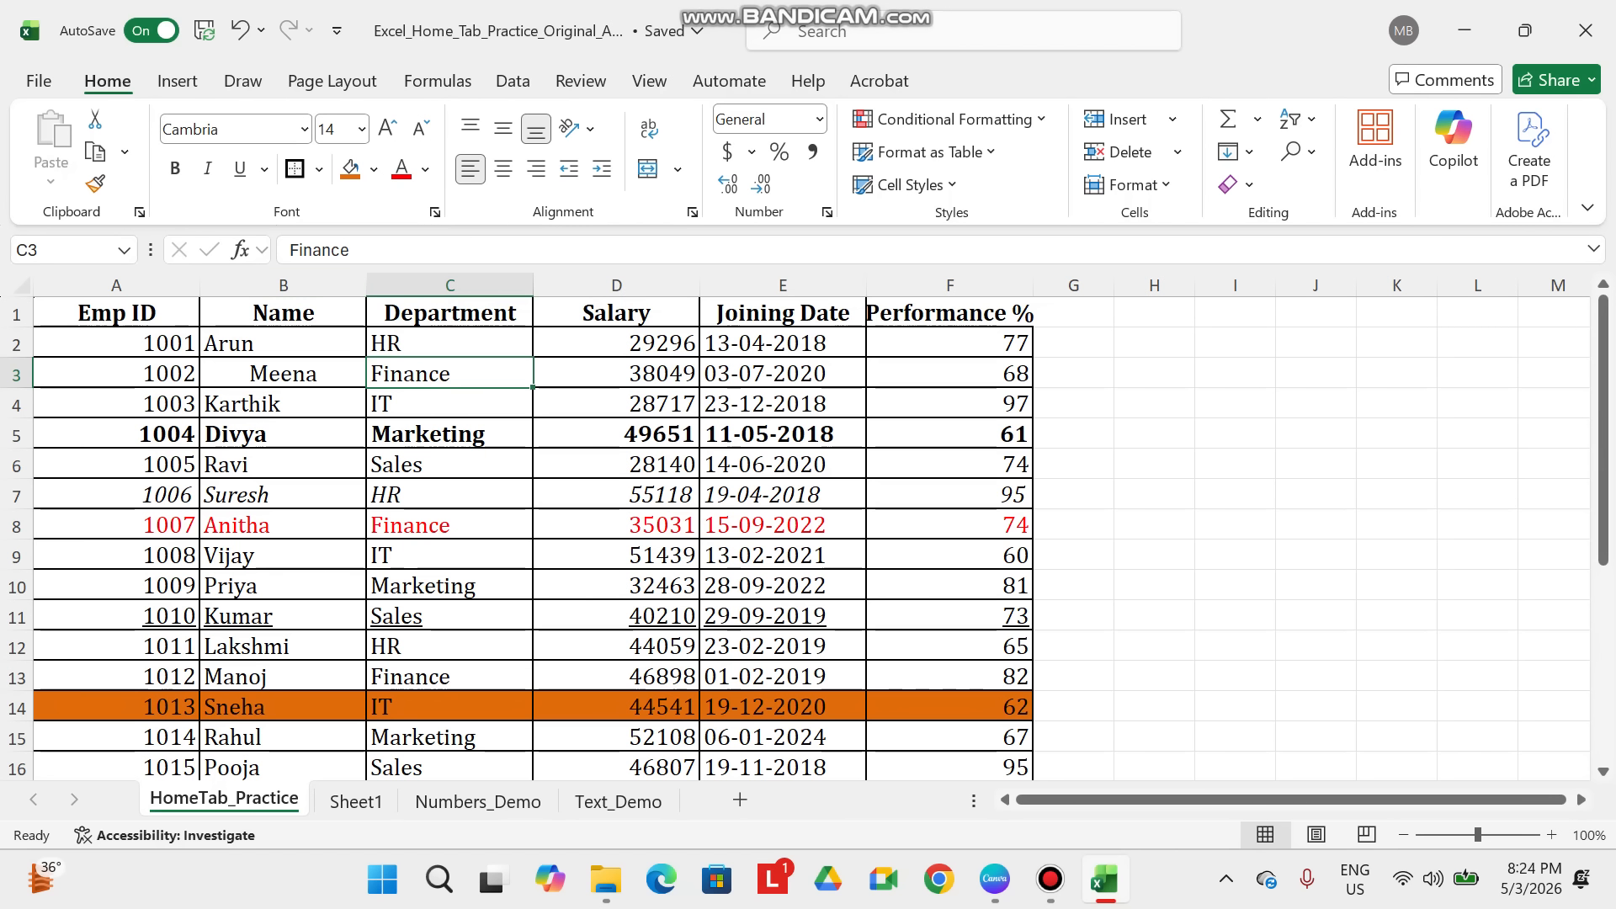
{"action": "key", "text": "Left"}
{"action": "left_click", "coordinate": [469, 169]}
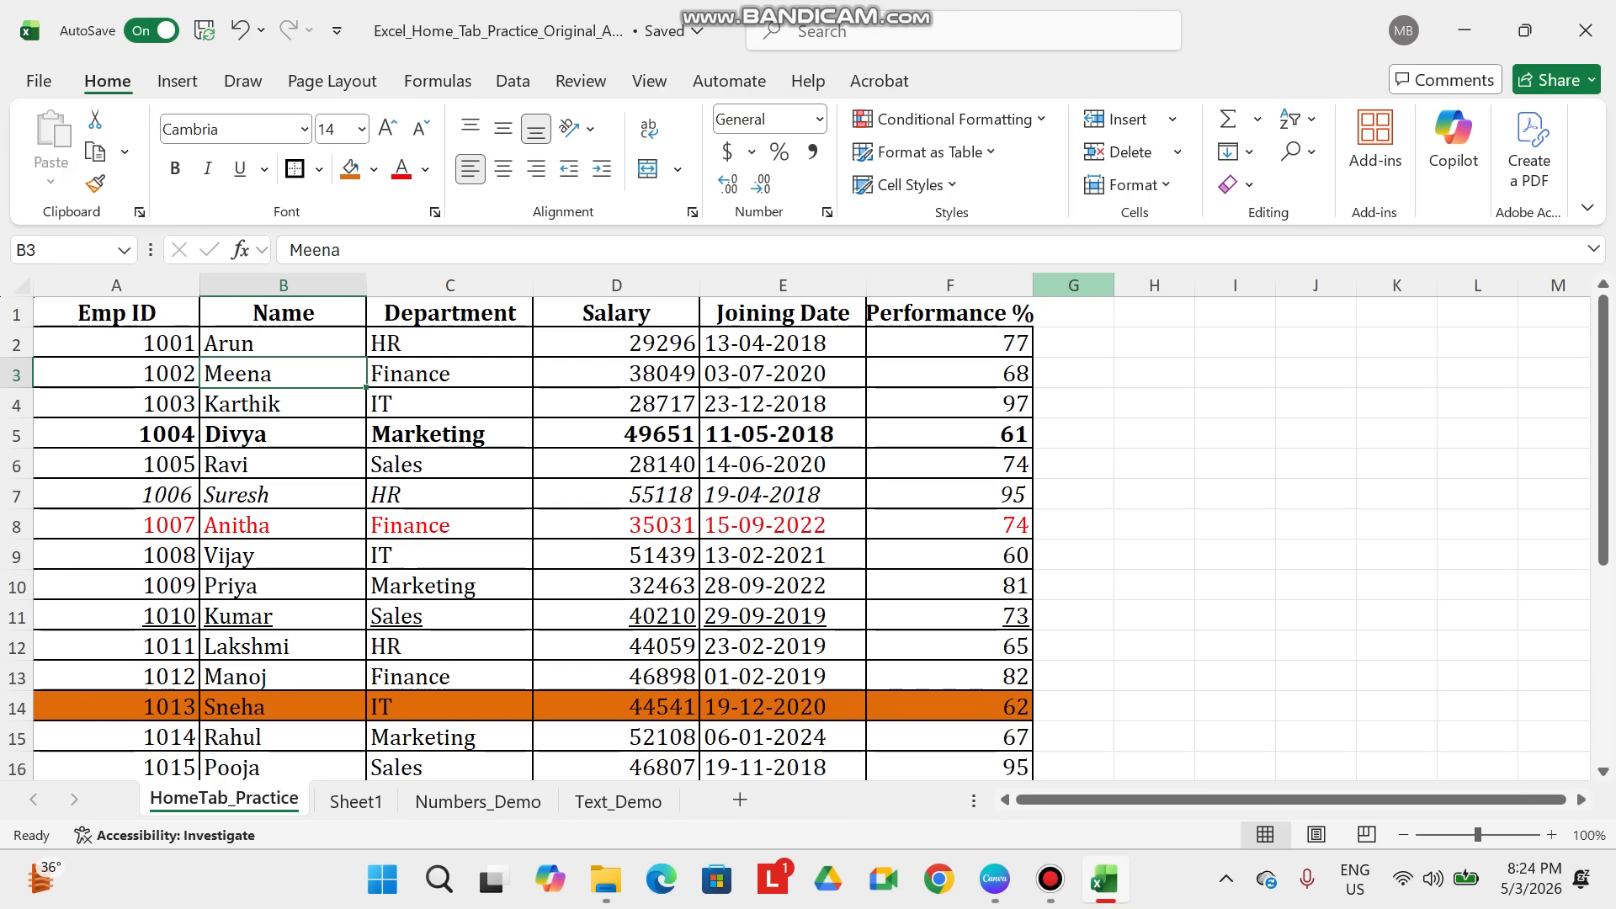
- Widen column F slightly to fit its header, and change the department in C5 to "Marketing and Finance"
{"action": "left_click_drag", "start_coordinate": [1034, 285], "coordinate": [1058, 285]}
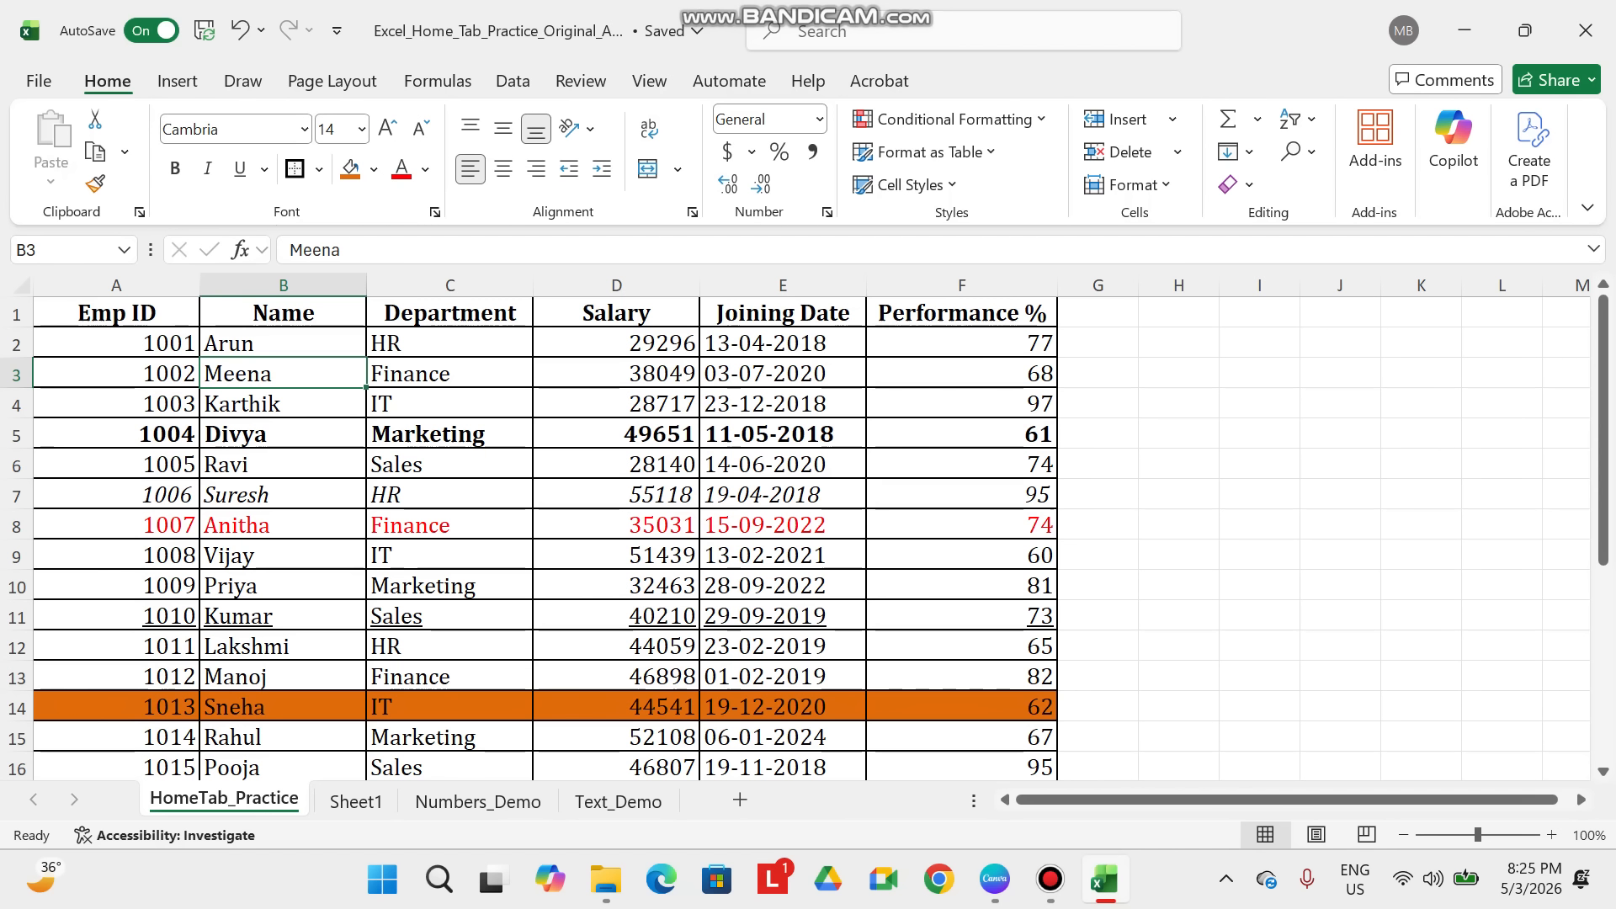
{"action": "left_click", "coordinate": [449, 433]}
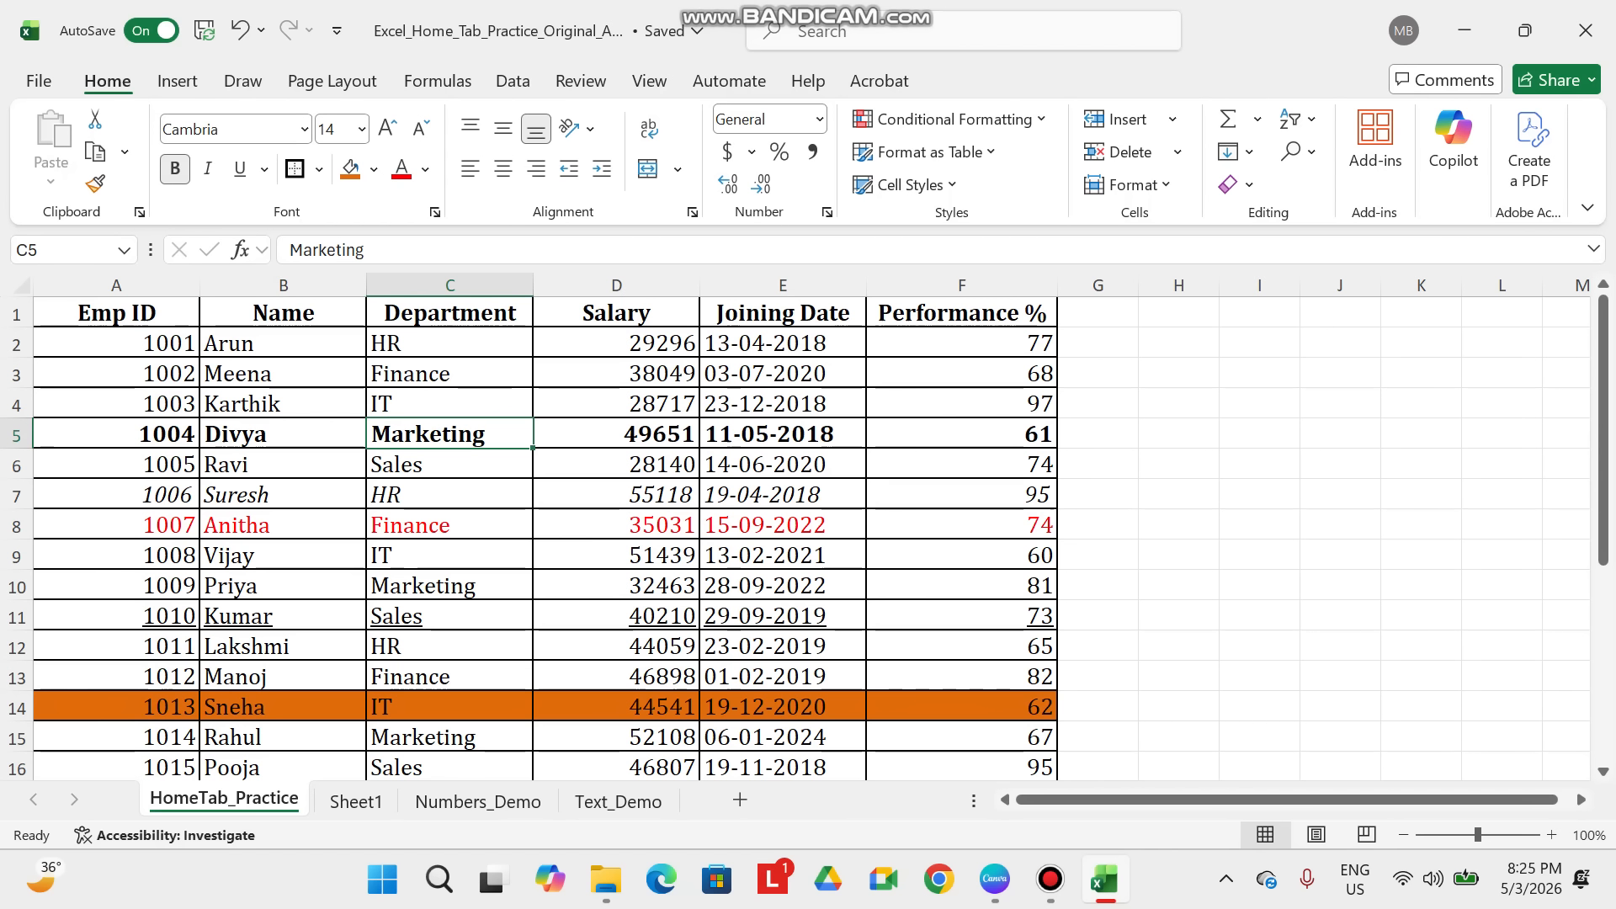
{"action": "key", "text": "F2"}
{"action": "type", "text": "an"}
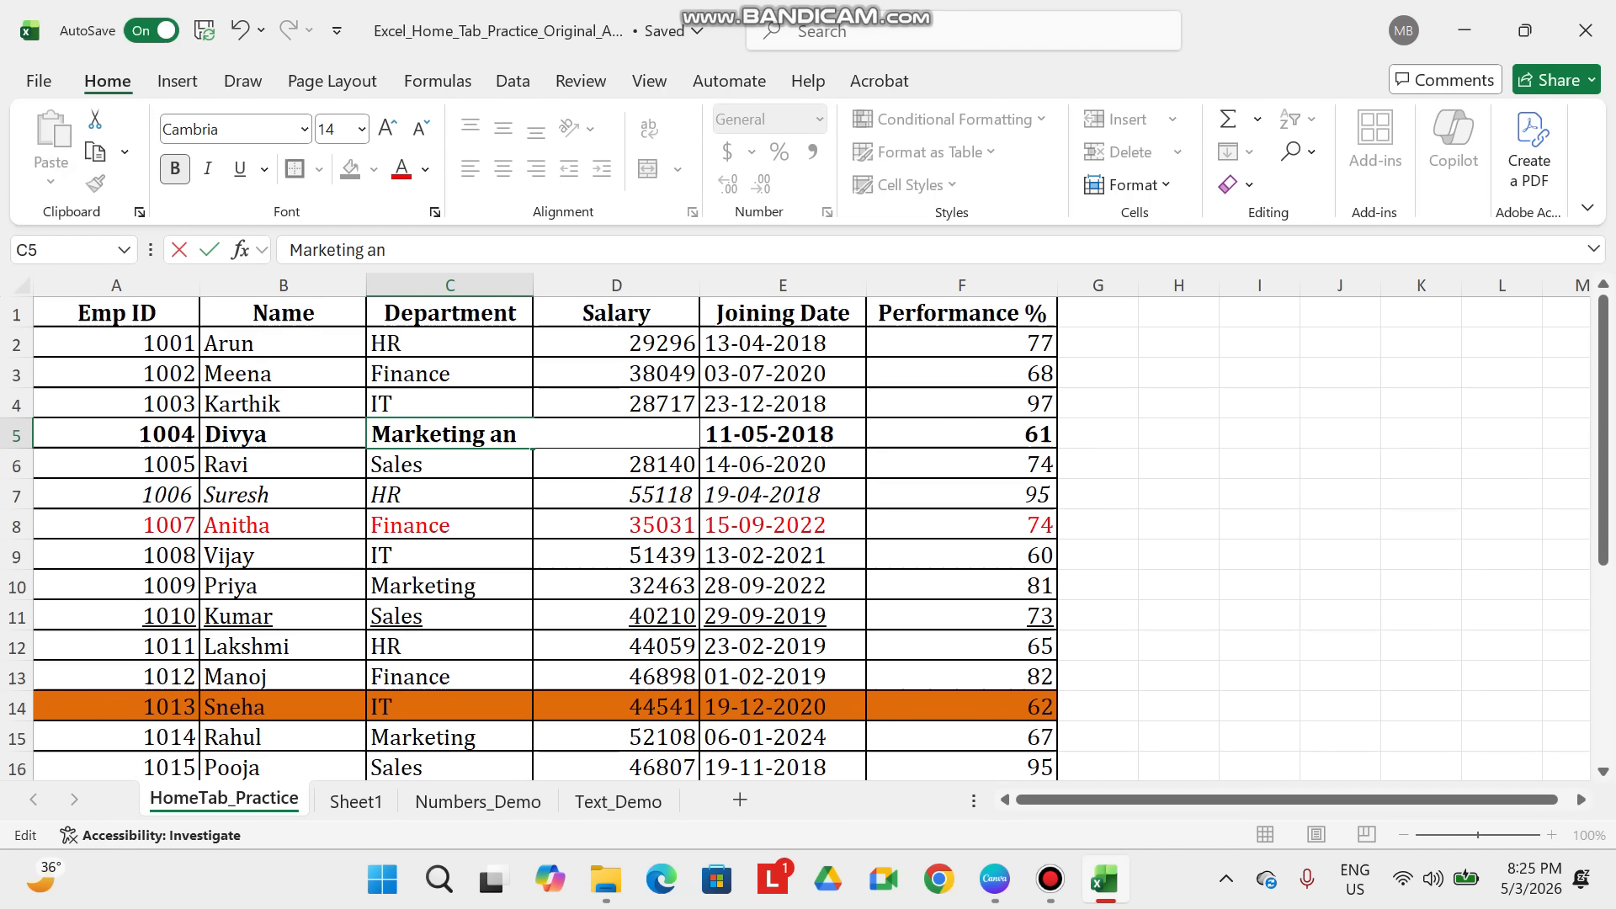
{"action": "type", "text": "d Finance"}
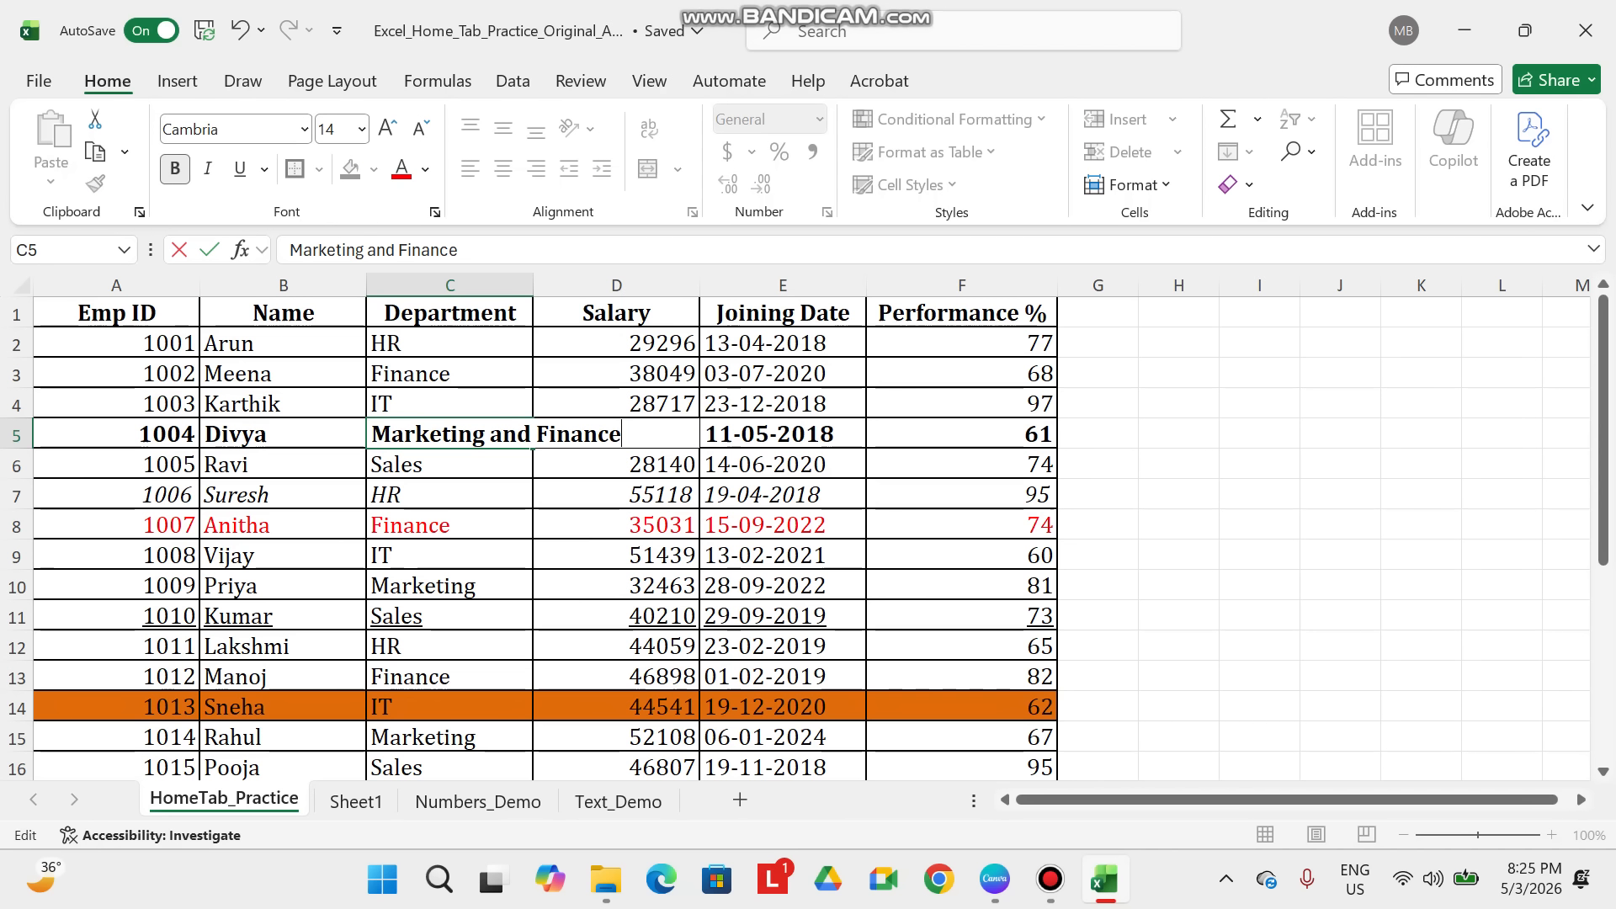
{"action": "key", "text": "Return"}
- Increase the height of row 5 to fit two lines and wrap the text in C5
{"action": "key", "text": "Up"}
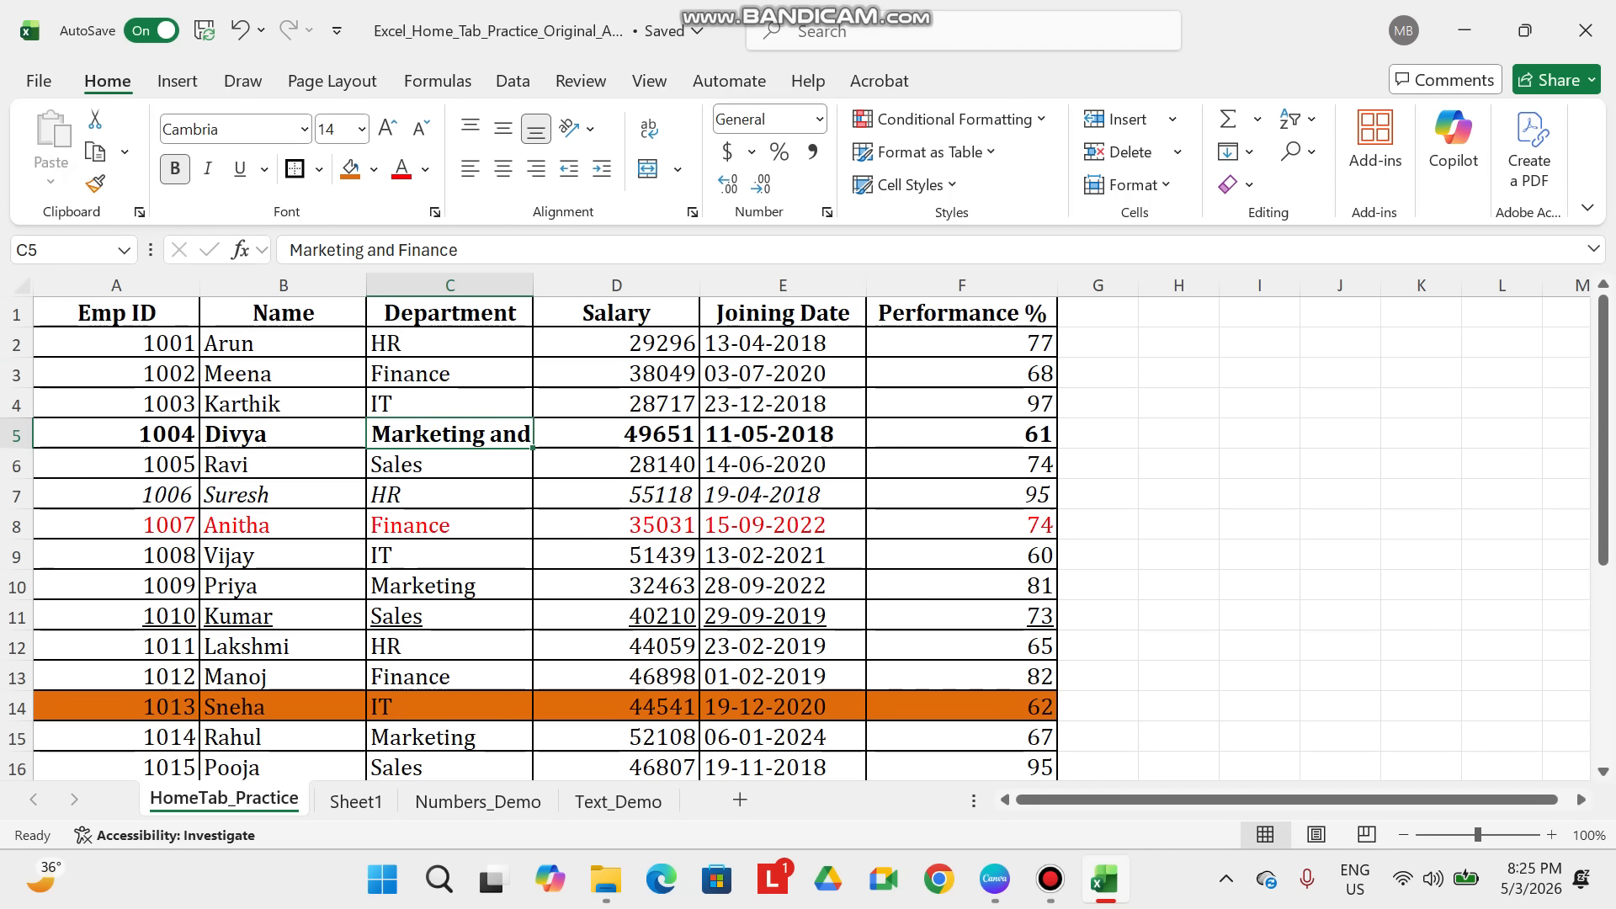
{"action": "left_click_drag", "start_coordinate": [17, 450], "coordinate": [17, 477]}
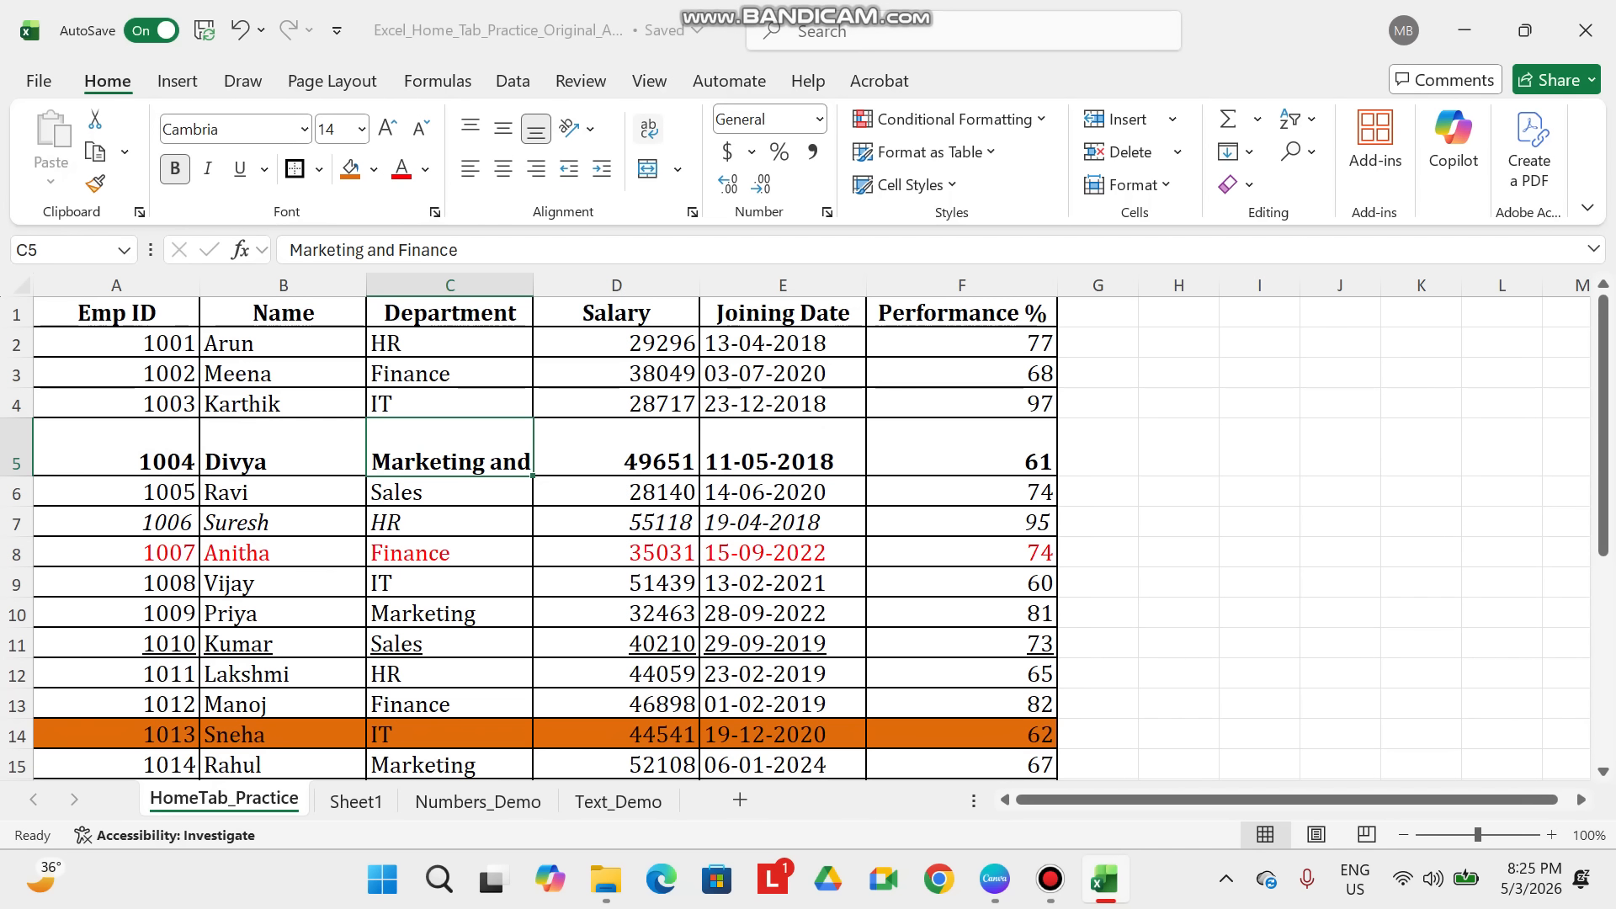
{"action": "left_click", "coordinate": [648, 128]}
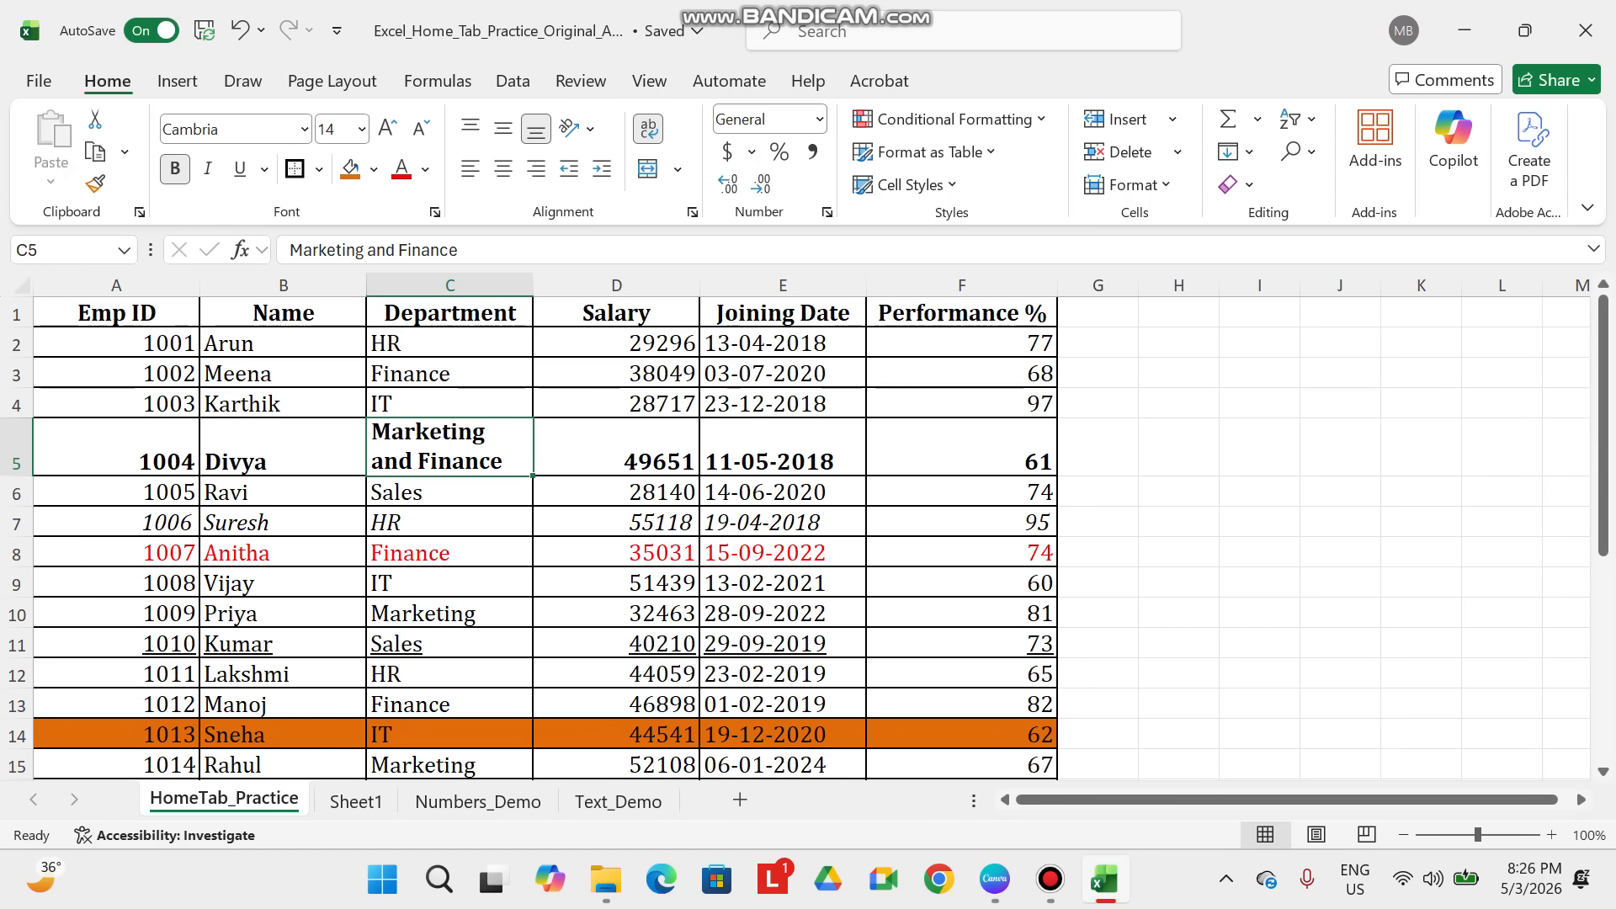
{"action": "left_click", "coordinate": [116, 582]}
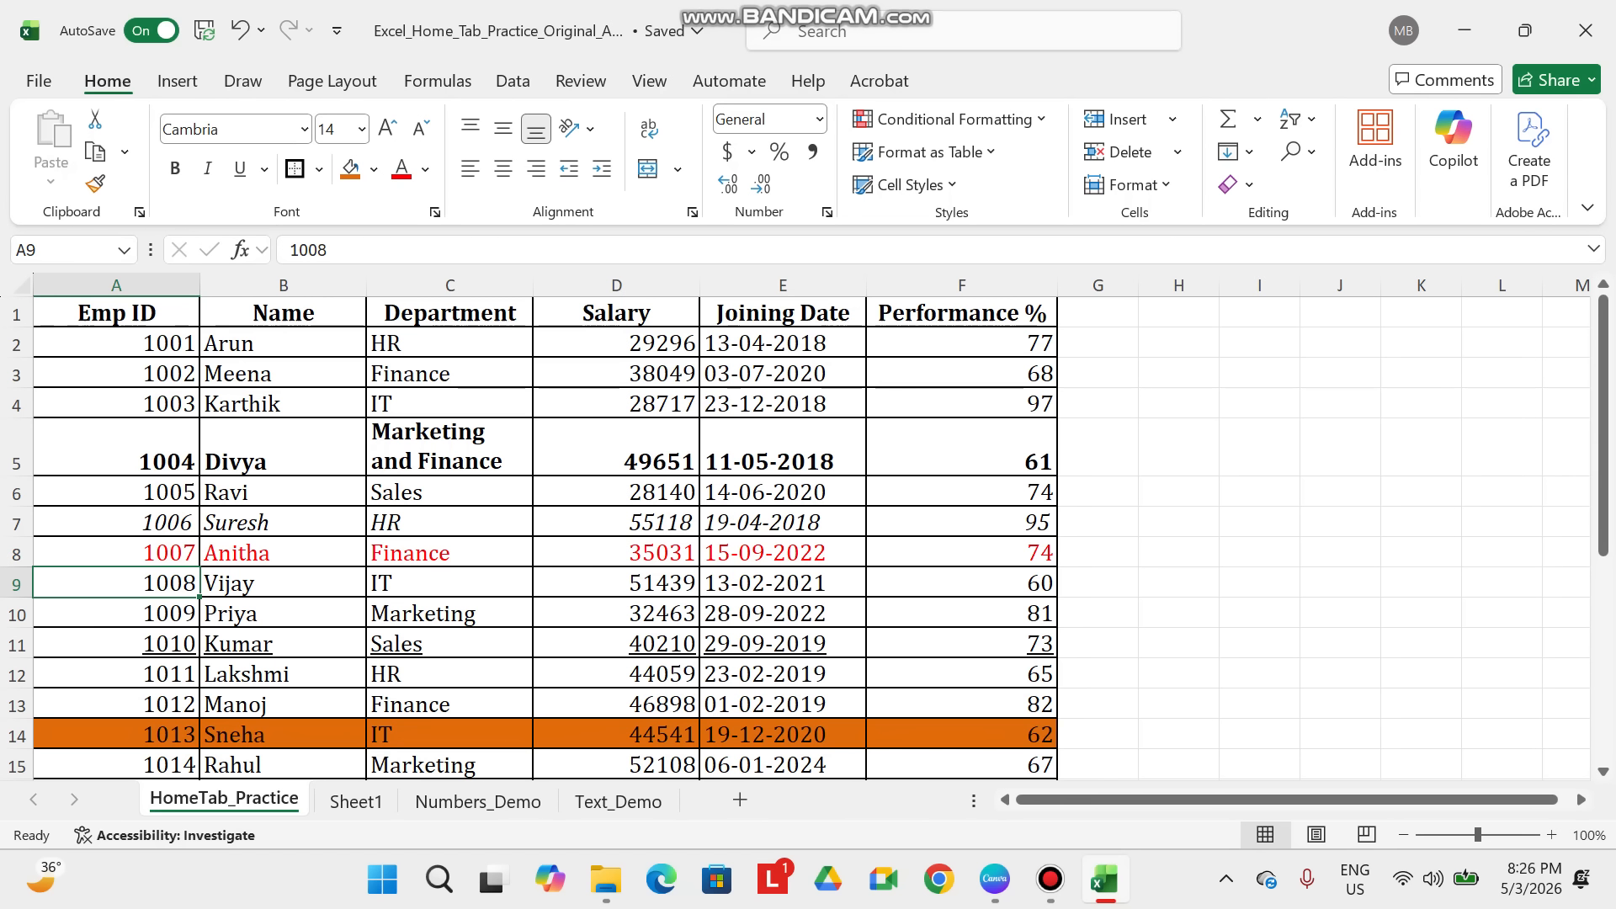
- Apply the Percentage number format to the "Performance %" header in F1
{"action": "left_click", "coordinate": [961, 582]}
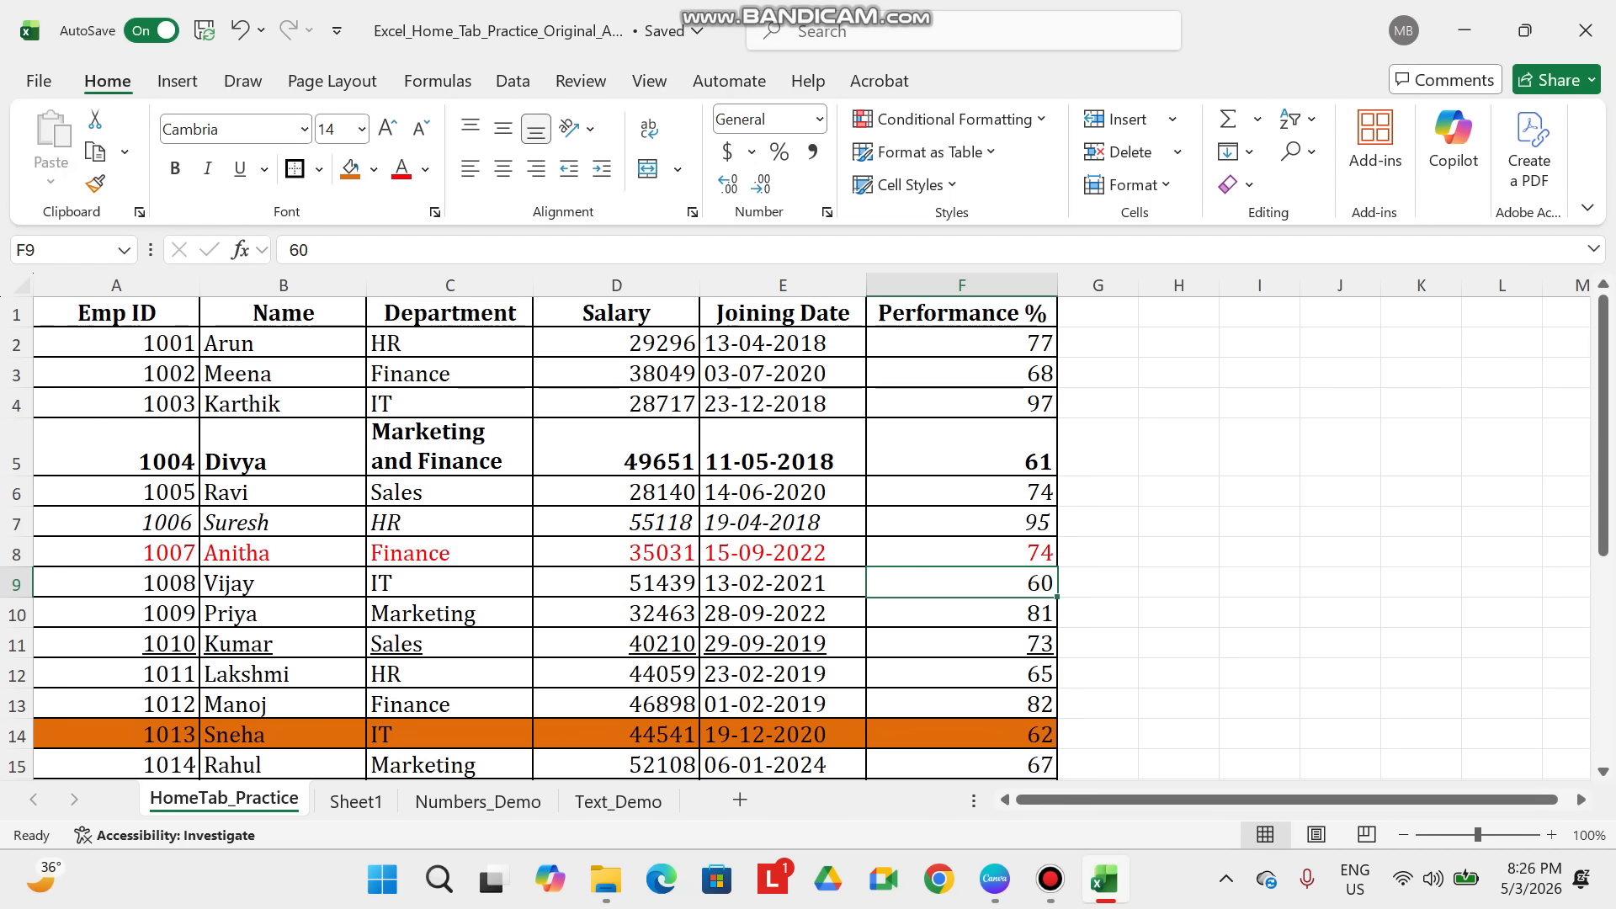
{"action": "left_click", "coordinate": [961, 313]}
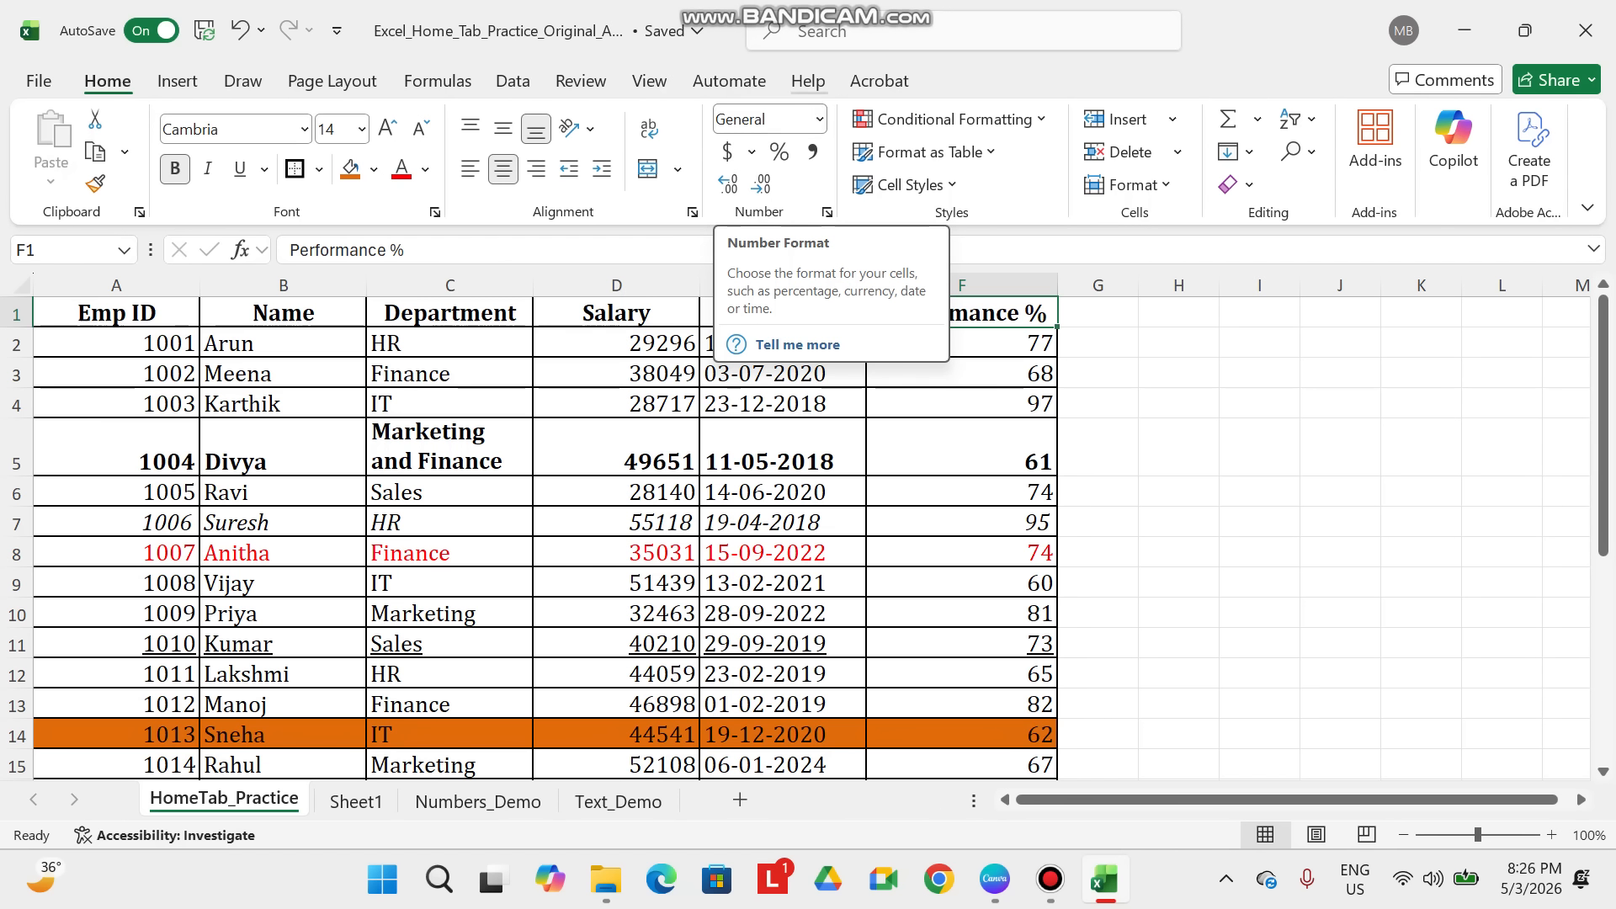
{"action": "left_click", "coordinate": [819, 119]}
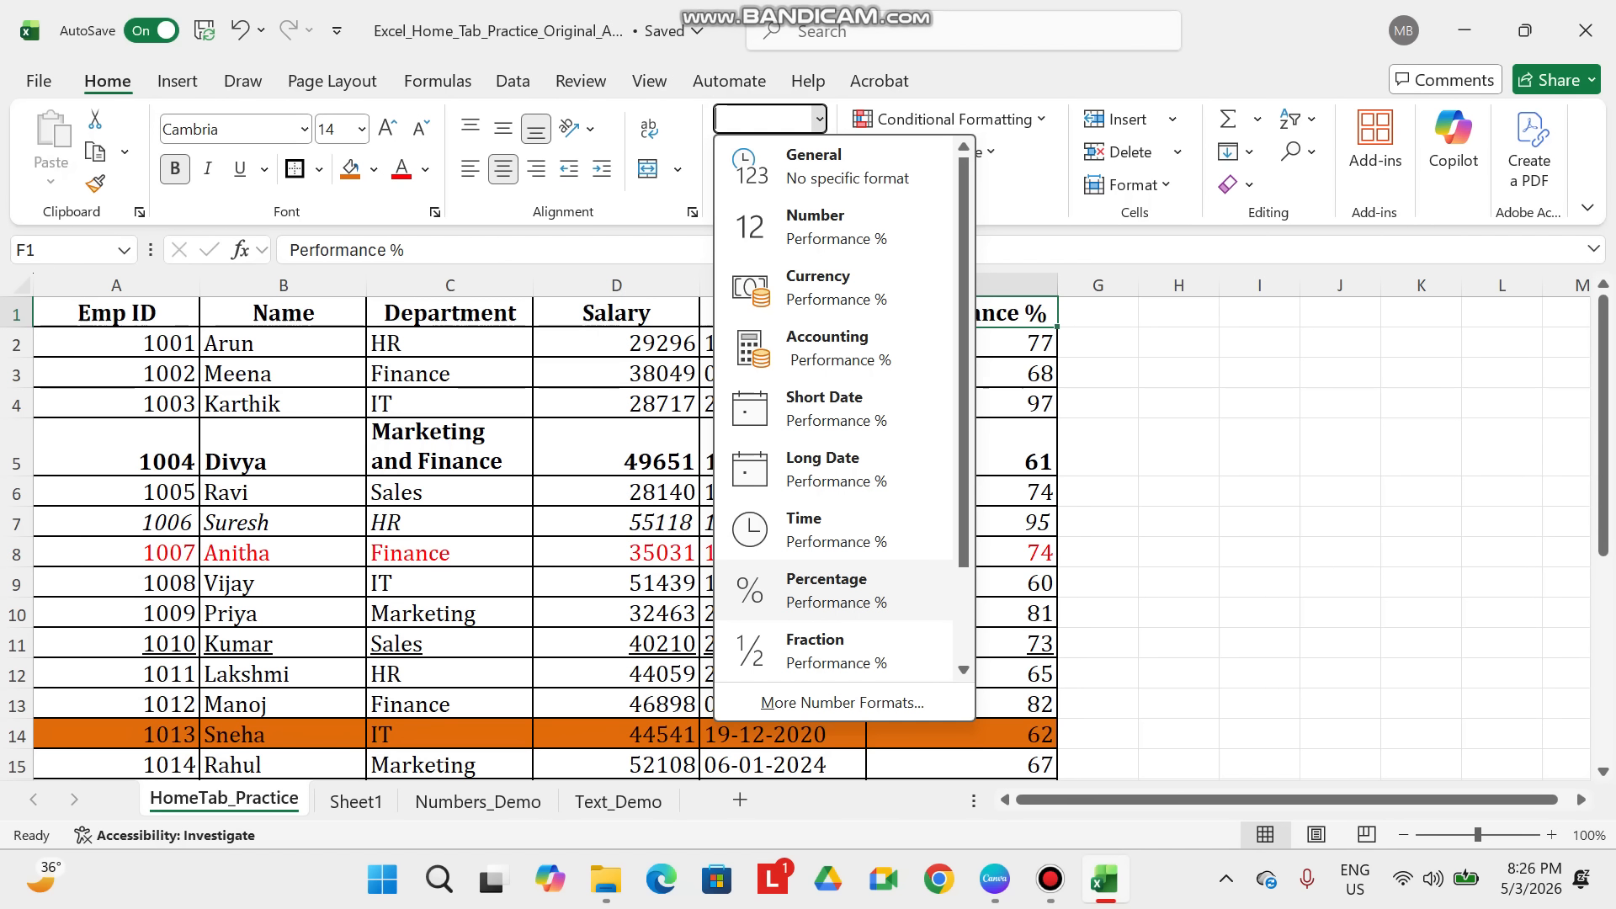
{"action": "left_click", "coordinate": [833, 590]}
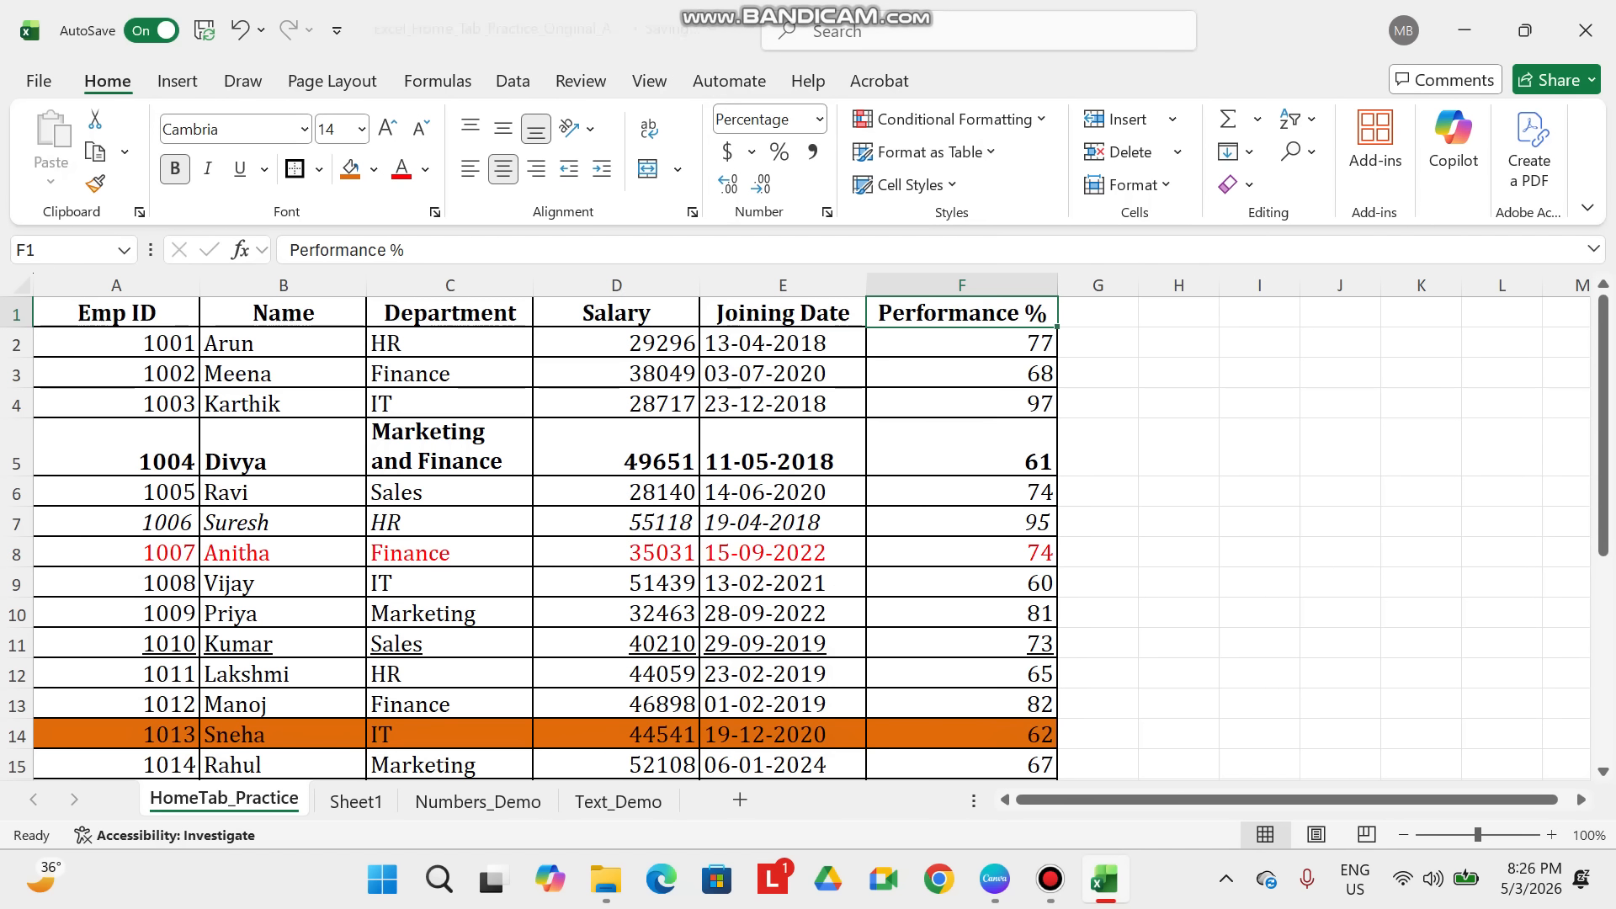
- Try the Percentage format on the performance value in F2 and restore its General format
{"action": "left_click", "coordinate": [962, 343]}
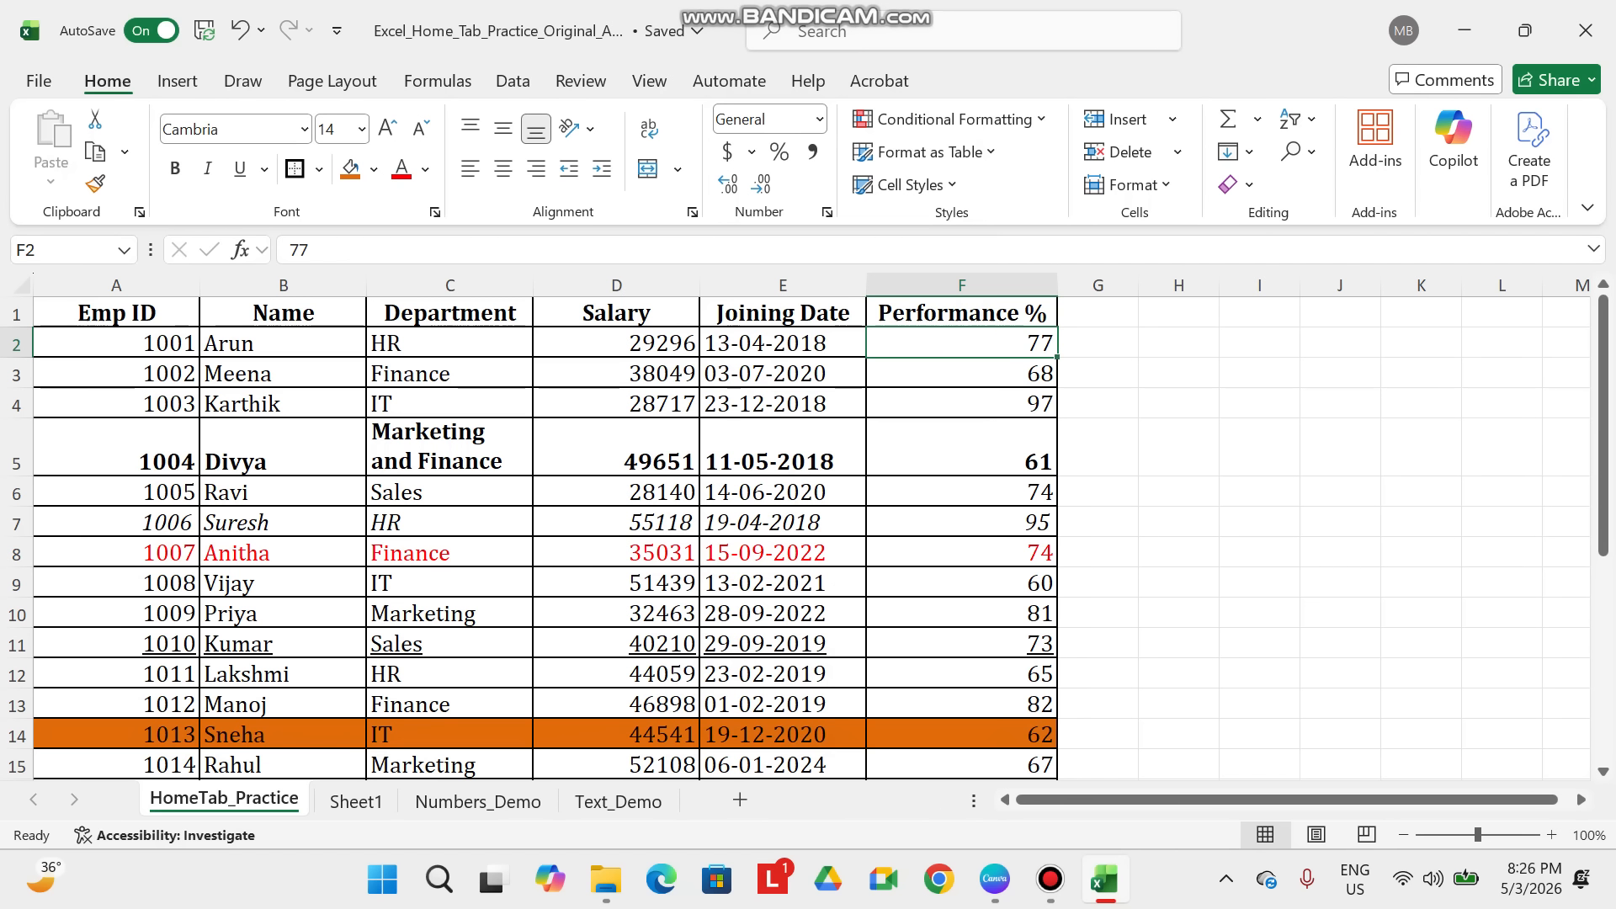
{"action": "left_click", "coordinate": [819, 118]}
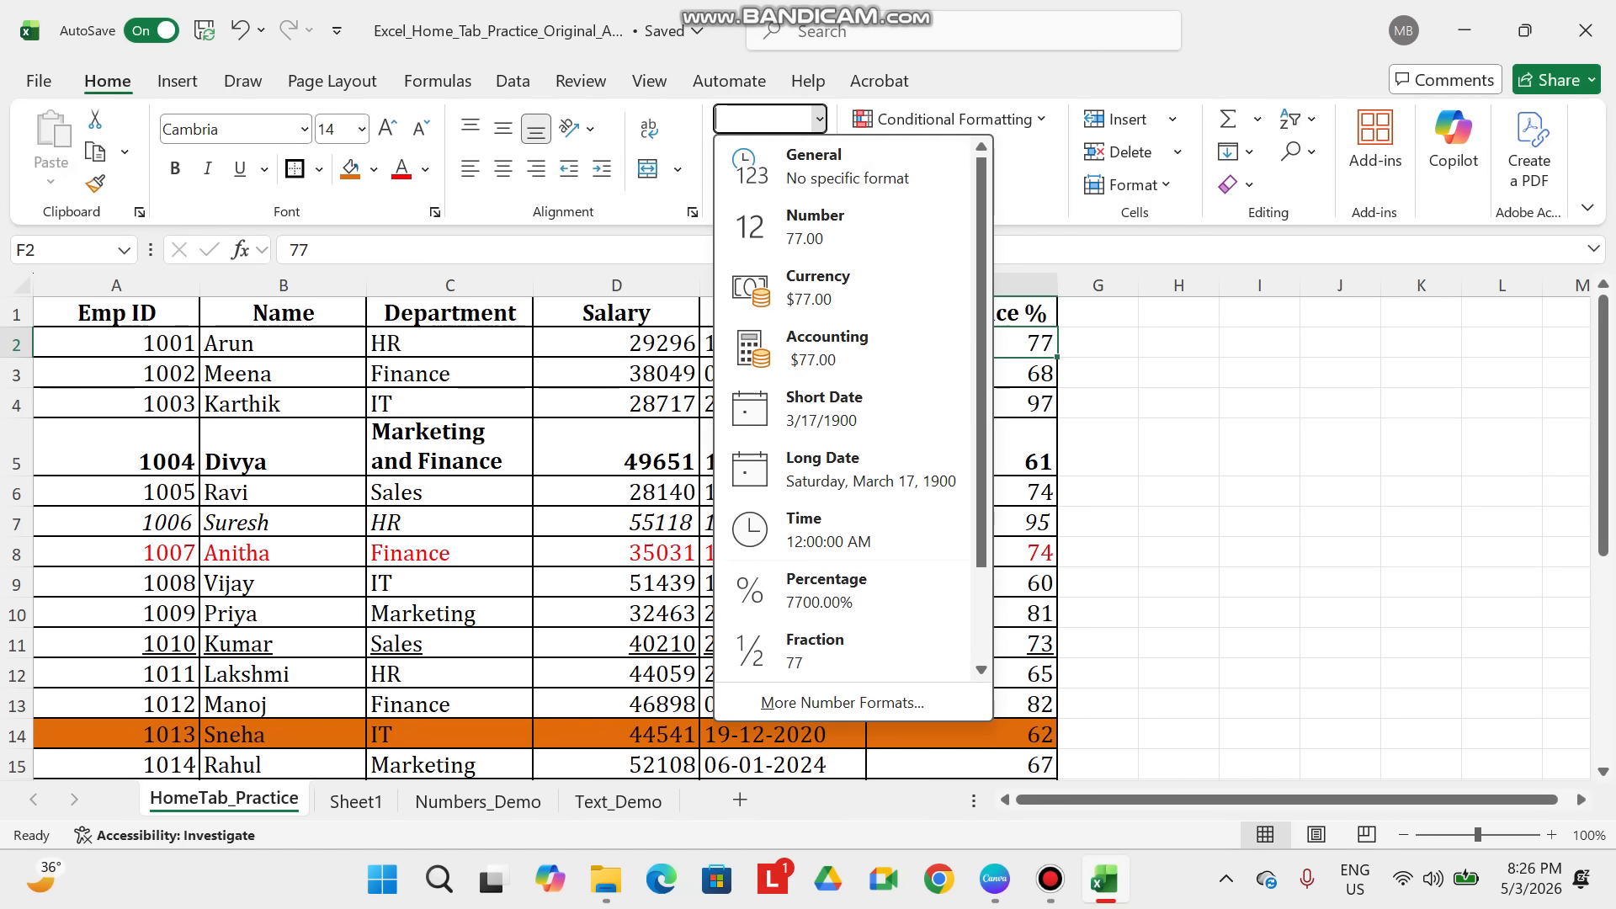
{"action": "left_click", "coordinate": [826, 589]}
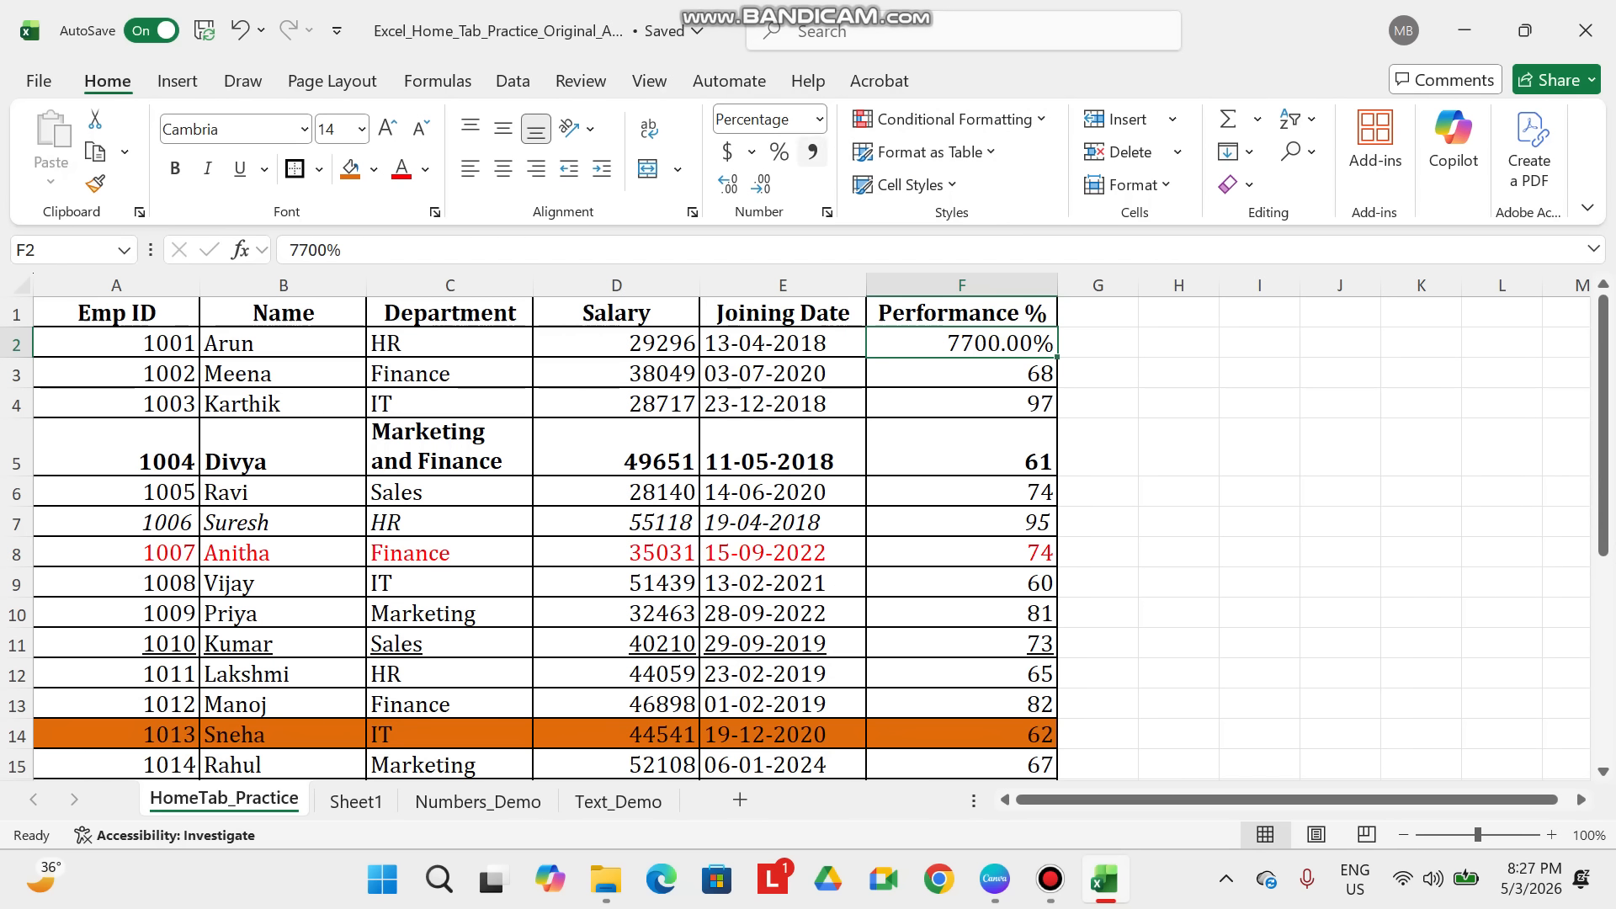
{"action": "left_click", "coordinate": [819, 119]}
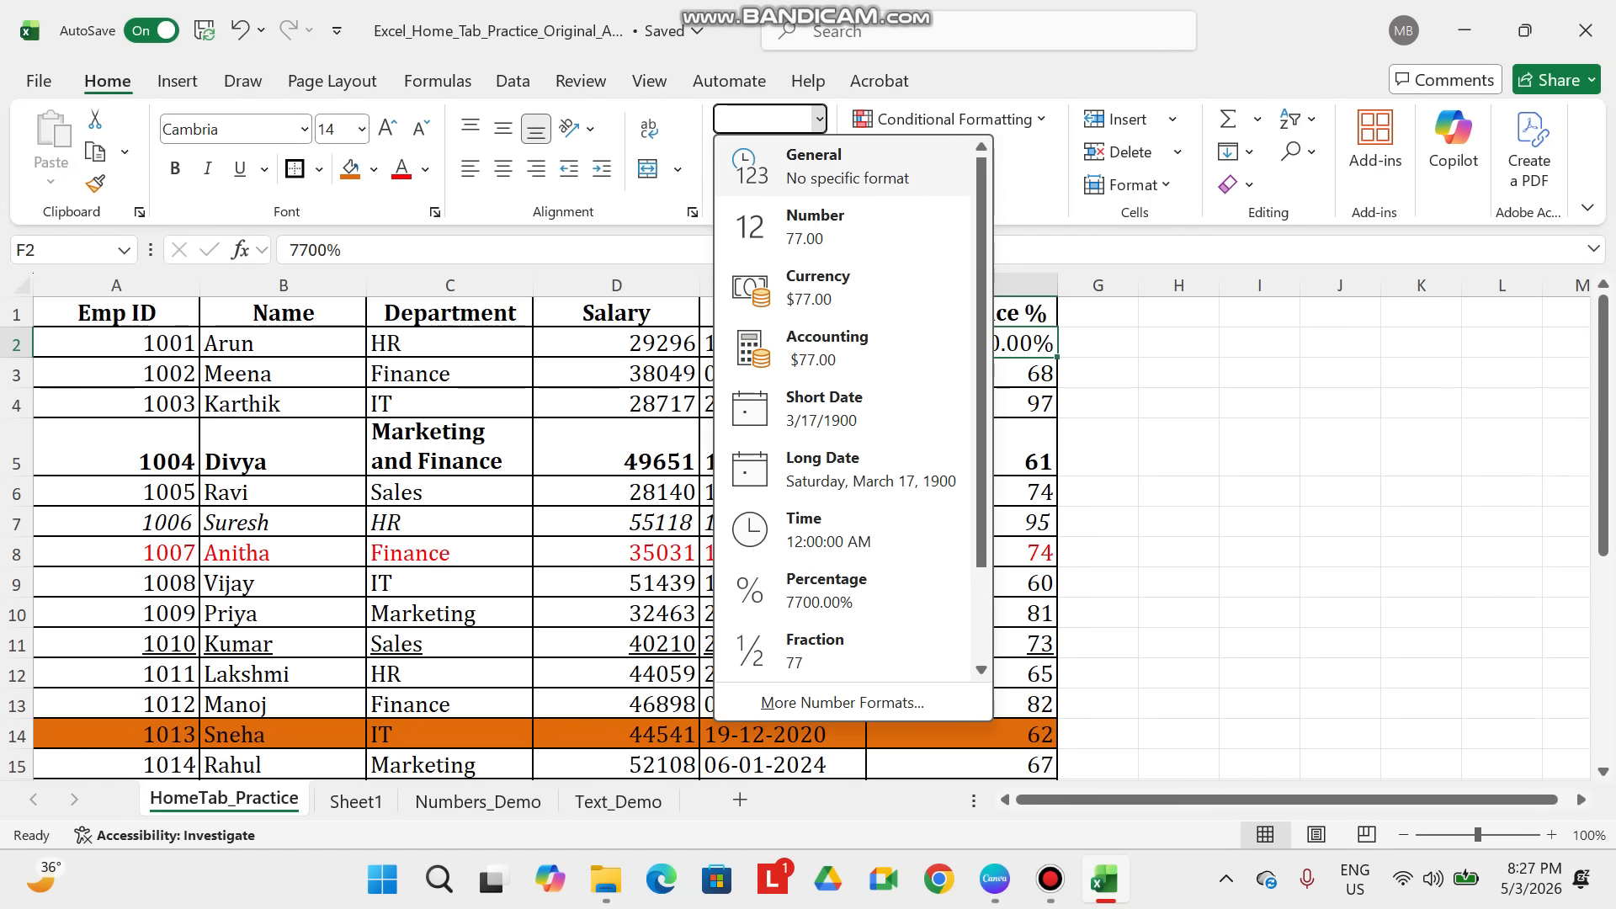
{"action": "left_click", "coordinate": [841, 167]}
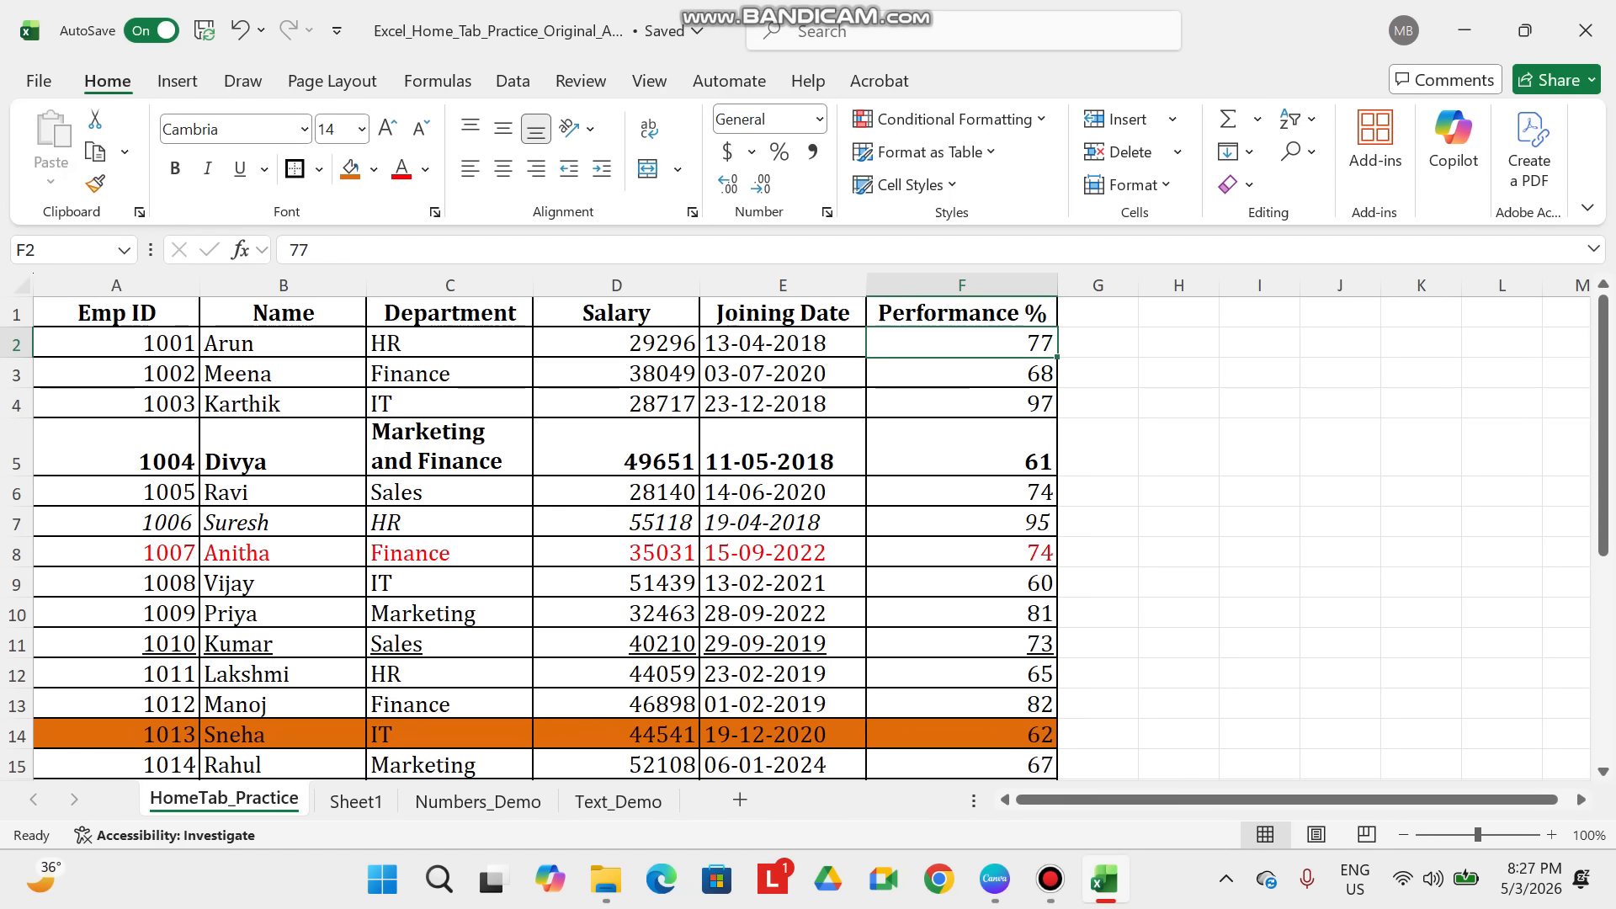
- Review the number formats available for the joining date in E4
{"action": "left_click", "coordinate": [783, 404]}
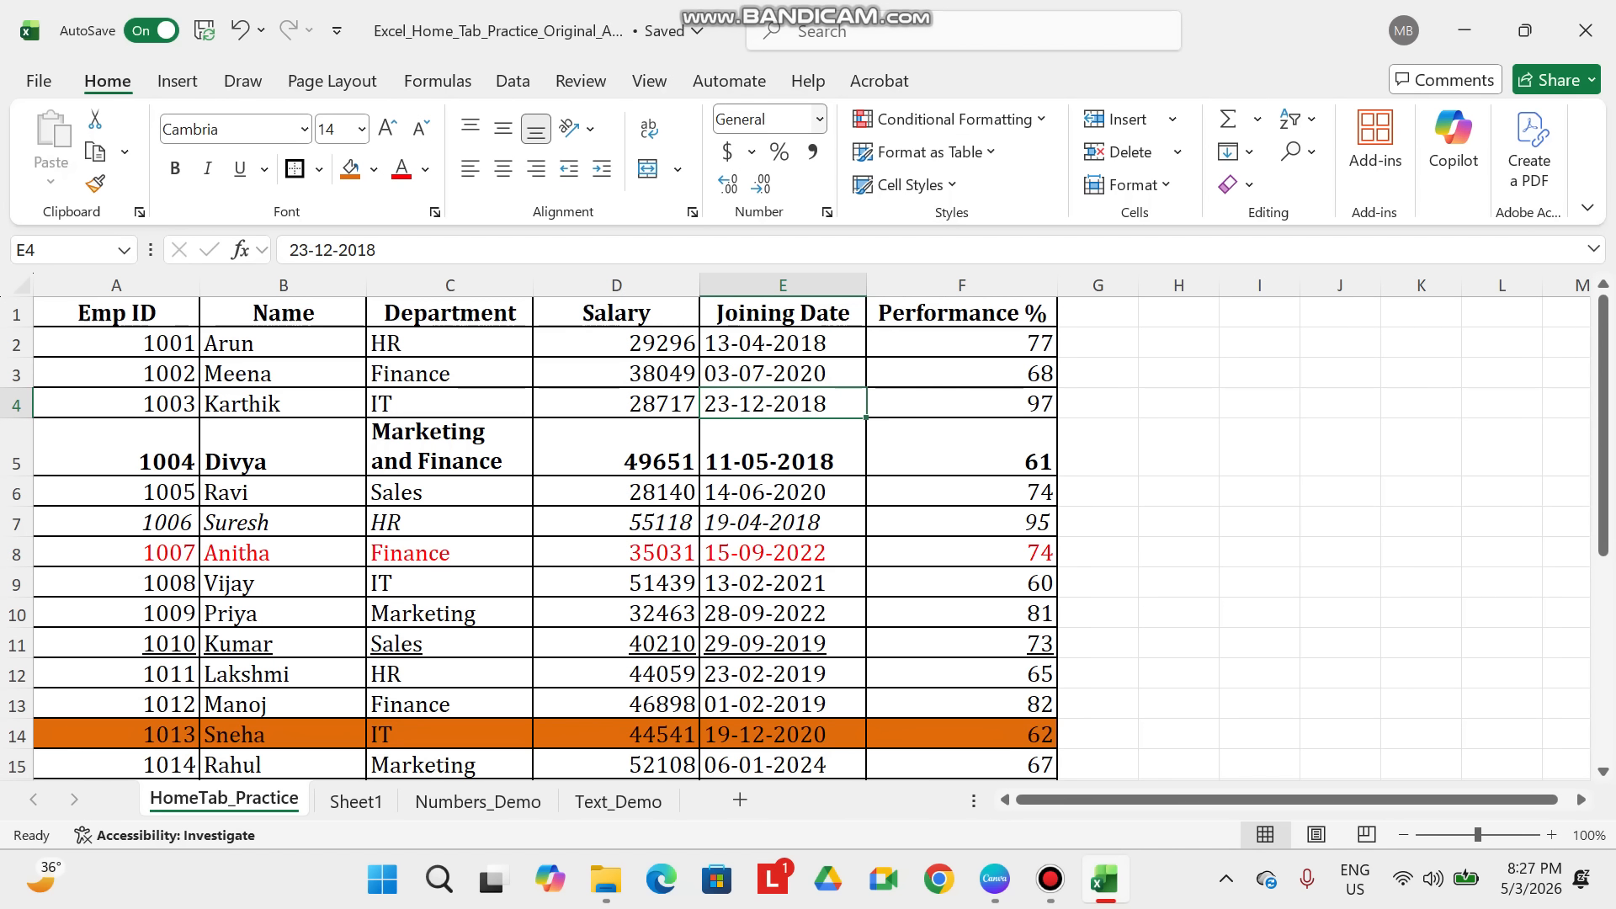
{"action": "left_click", "coordinate": [819, 119]}
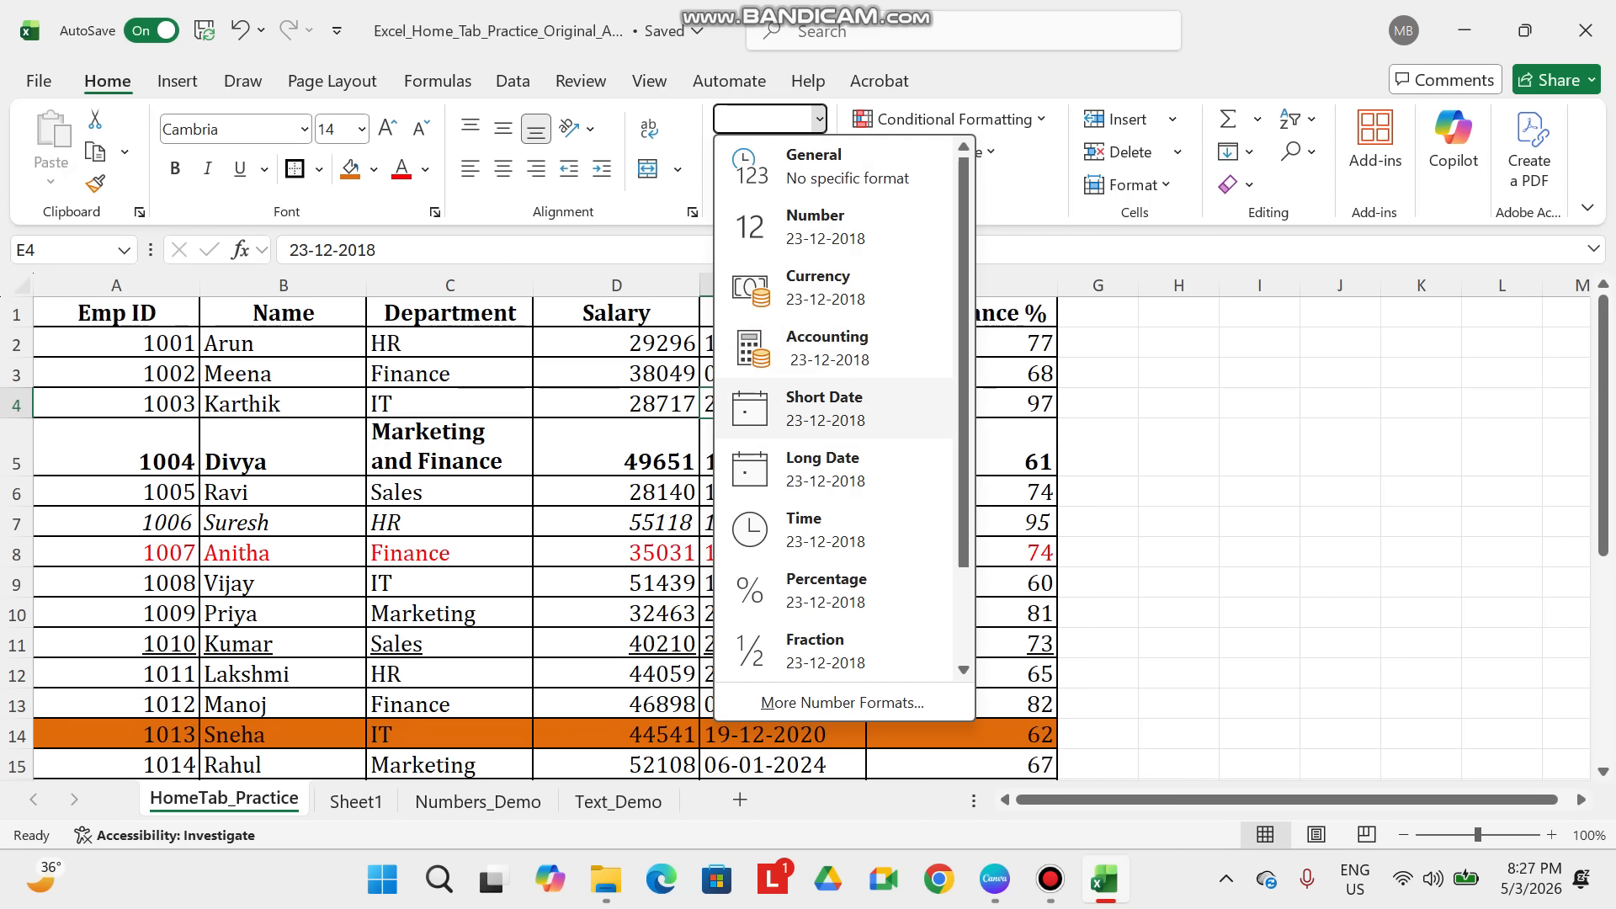
{"action": "scroll", "coordinate": [833, 408], "scroll_direction": "down", "scroll_amount": 2}
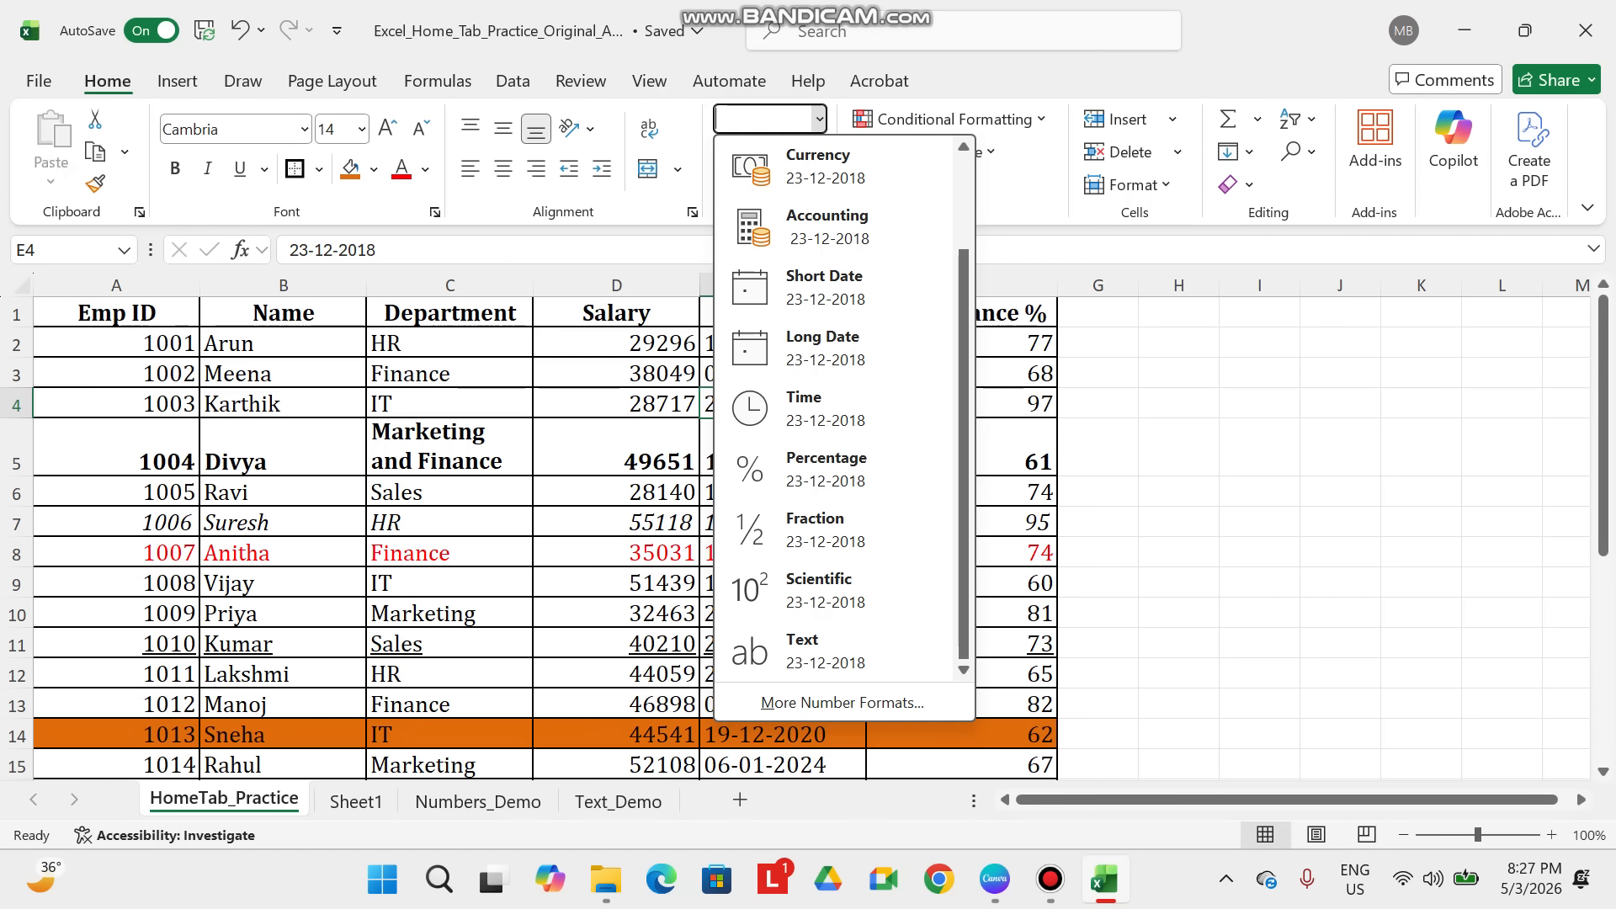
{"action": "scroll", "coordinate": [834, 408], "scroll_direction": "up", "scroll_amount": 2}
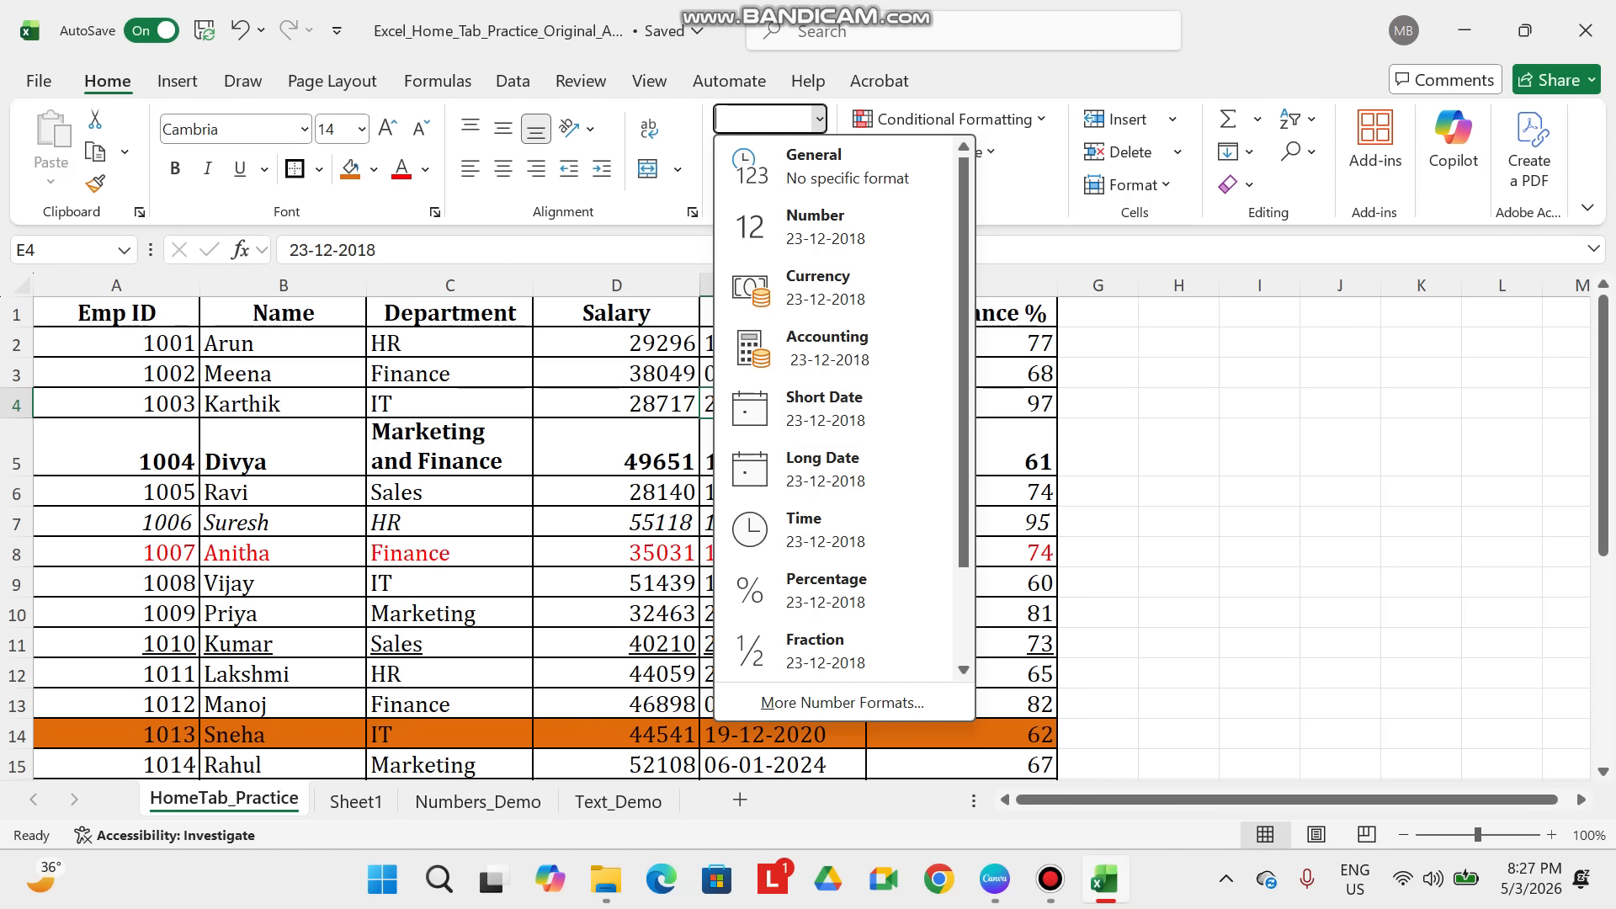
{"action": "left_click", "coordinate": [819, 120]}
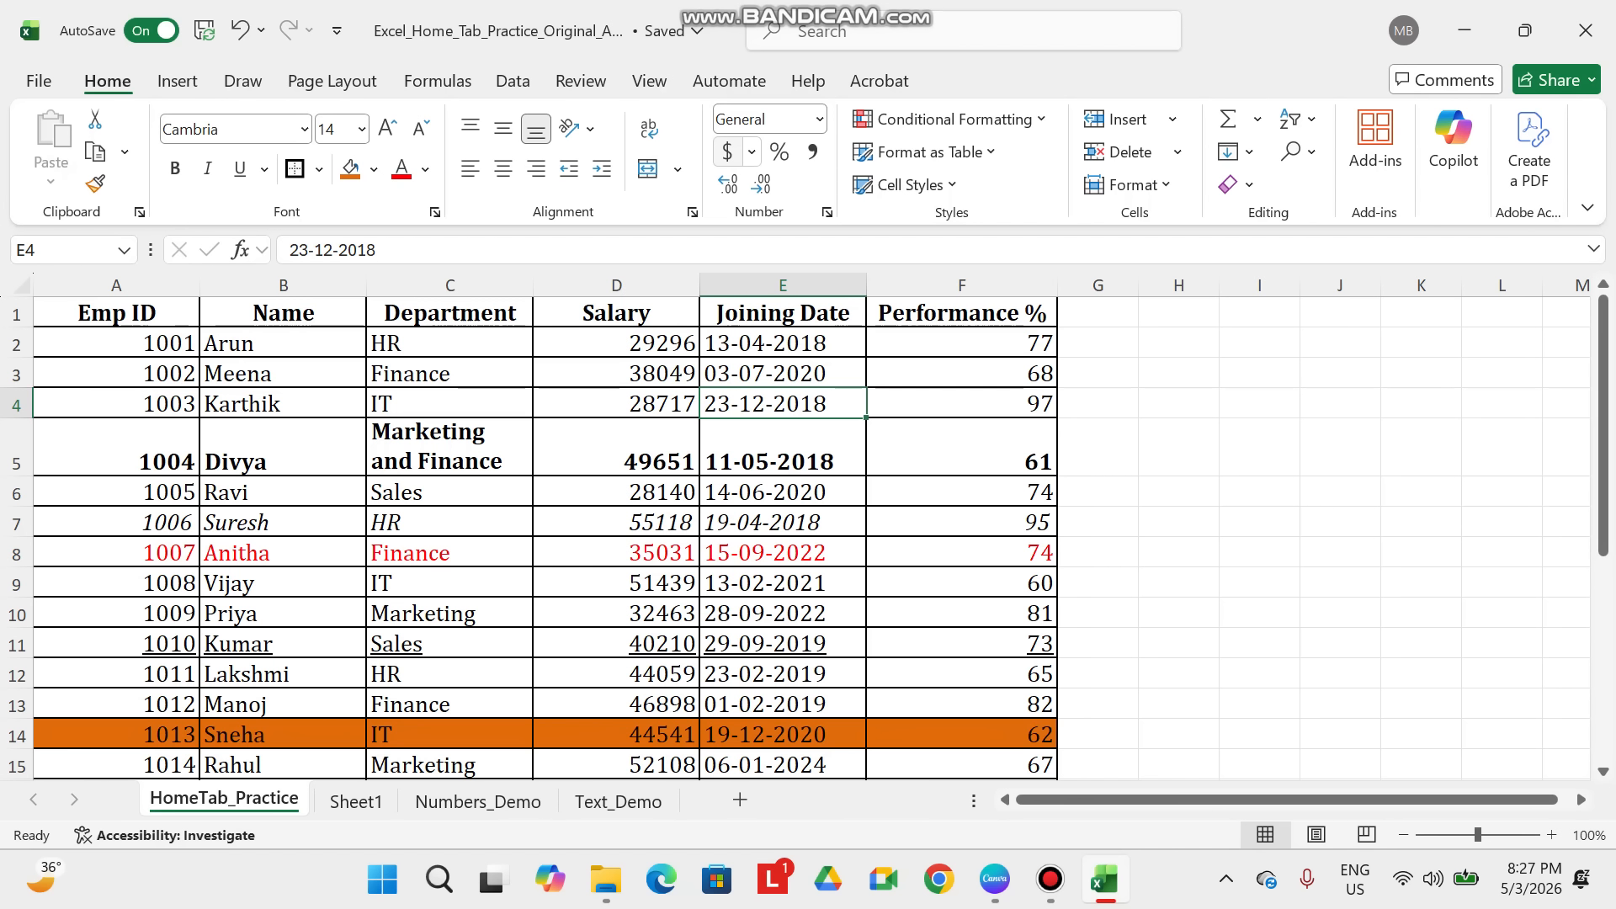
- Check the accounting currency choices for the salary in D2, try the Percent style on it, and undo that formatting
{"action": "left_click", "coordinate": [617, 343]}
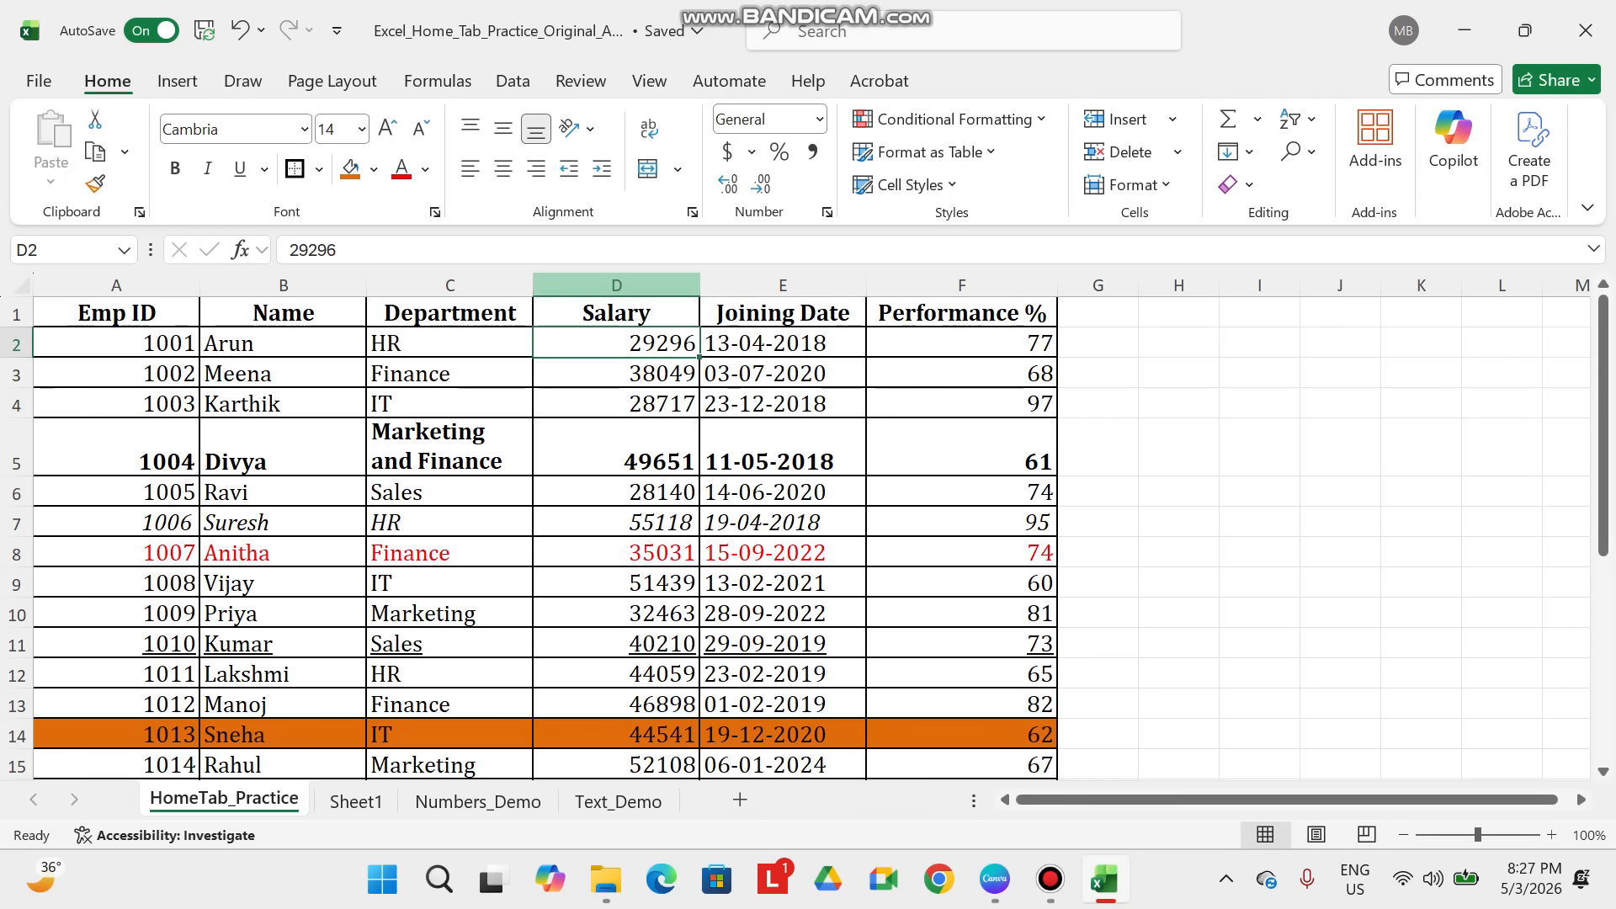
{"action": "left_click", "coordinate": [751, 151]}
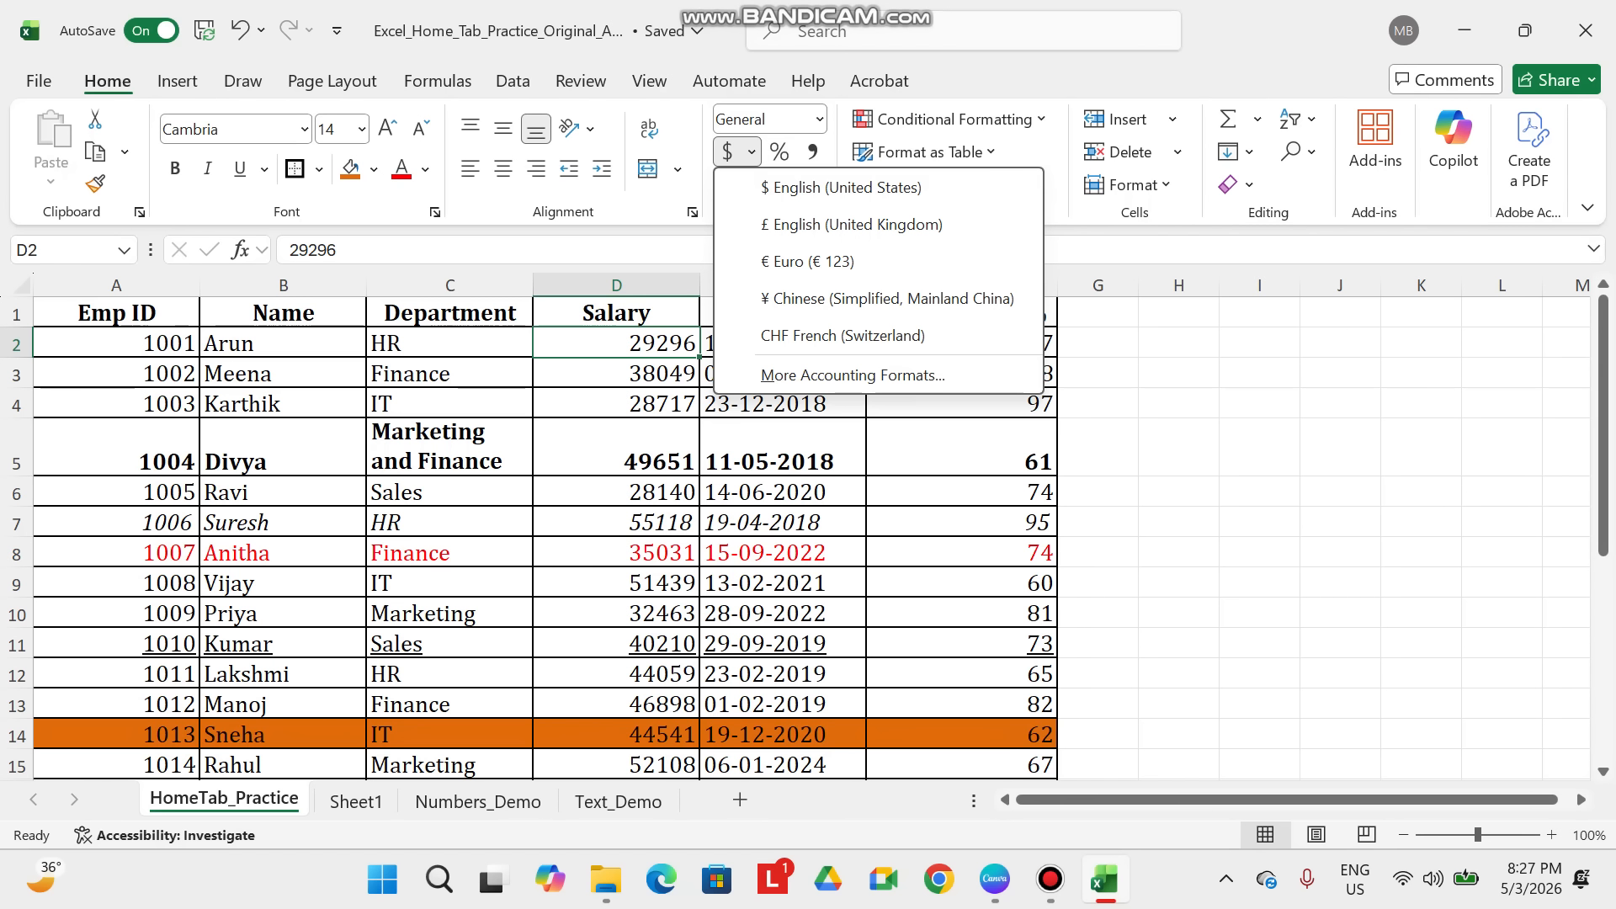
{"action": "left_click", "coordinate": [780, 152]}
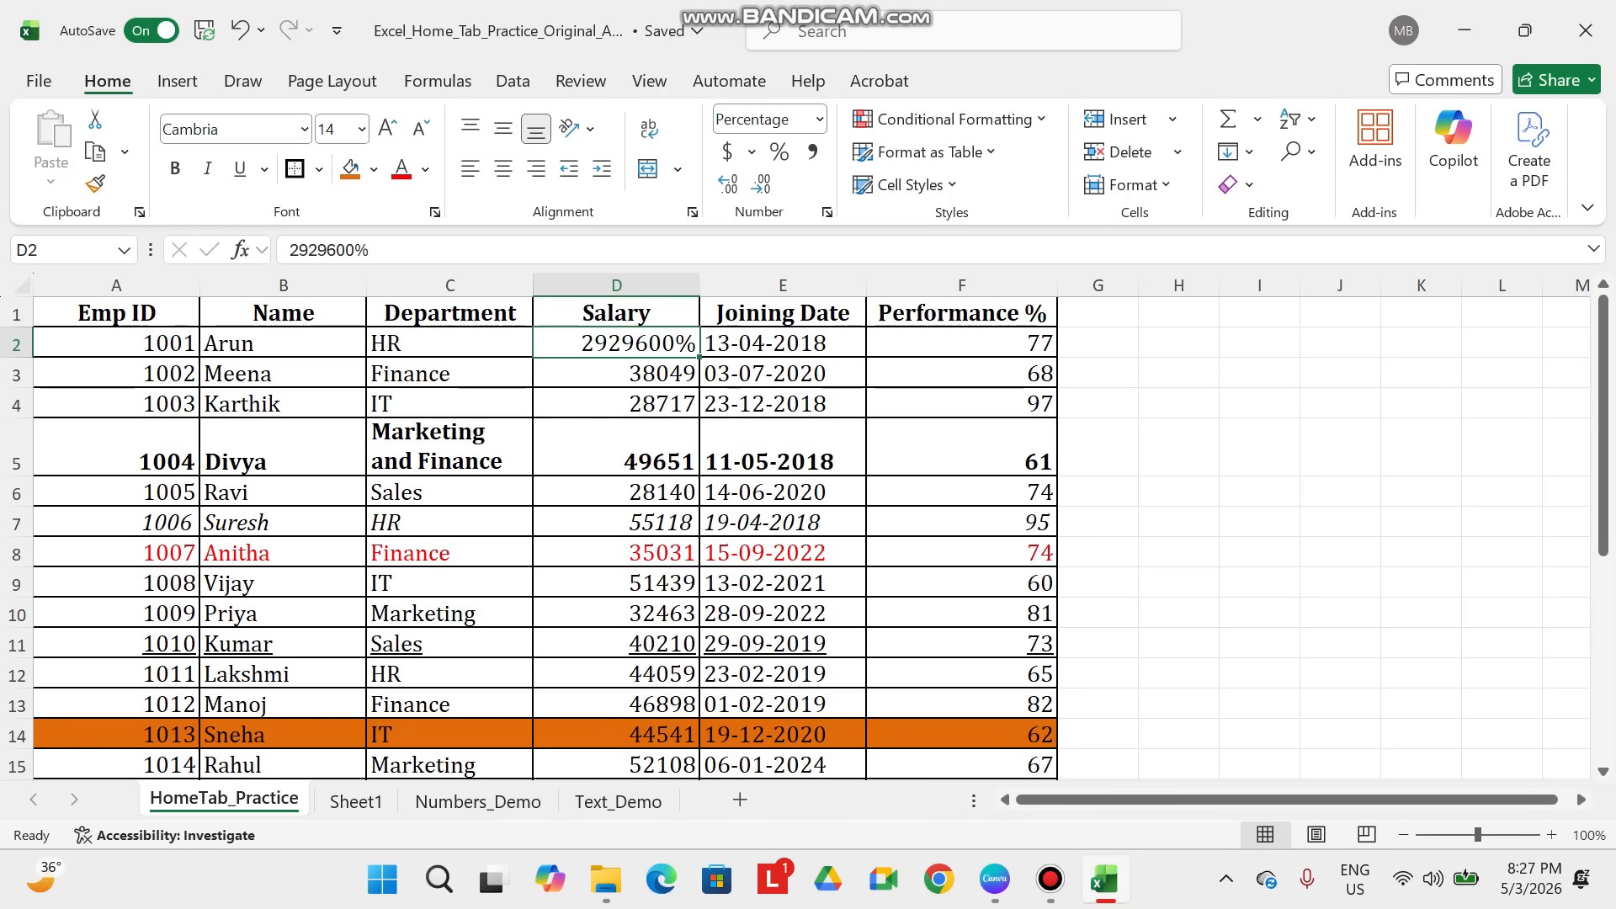
{"action": "key", "text": "ctrl+z"}
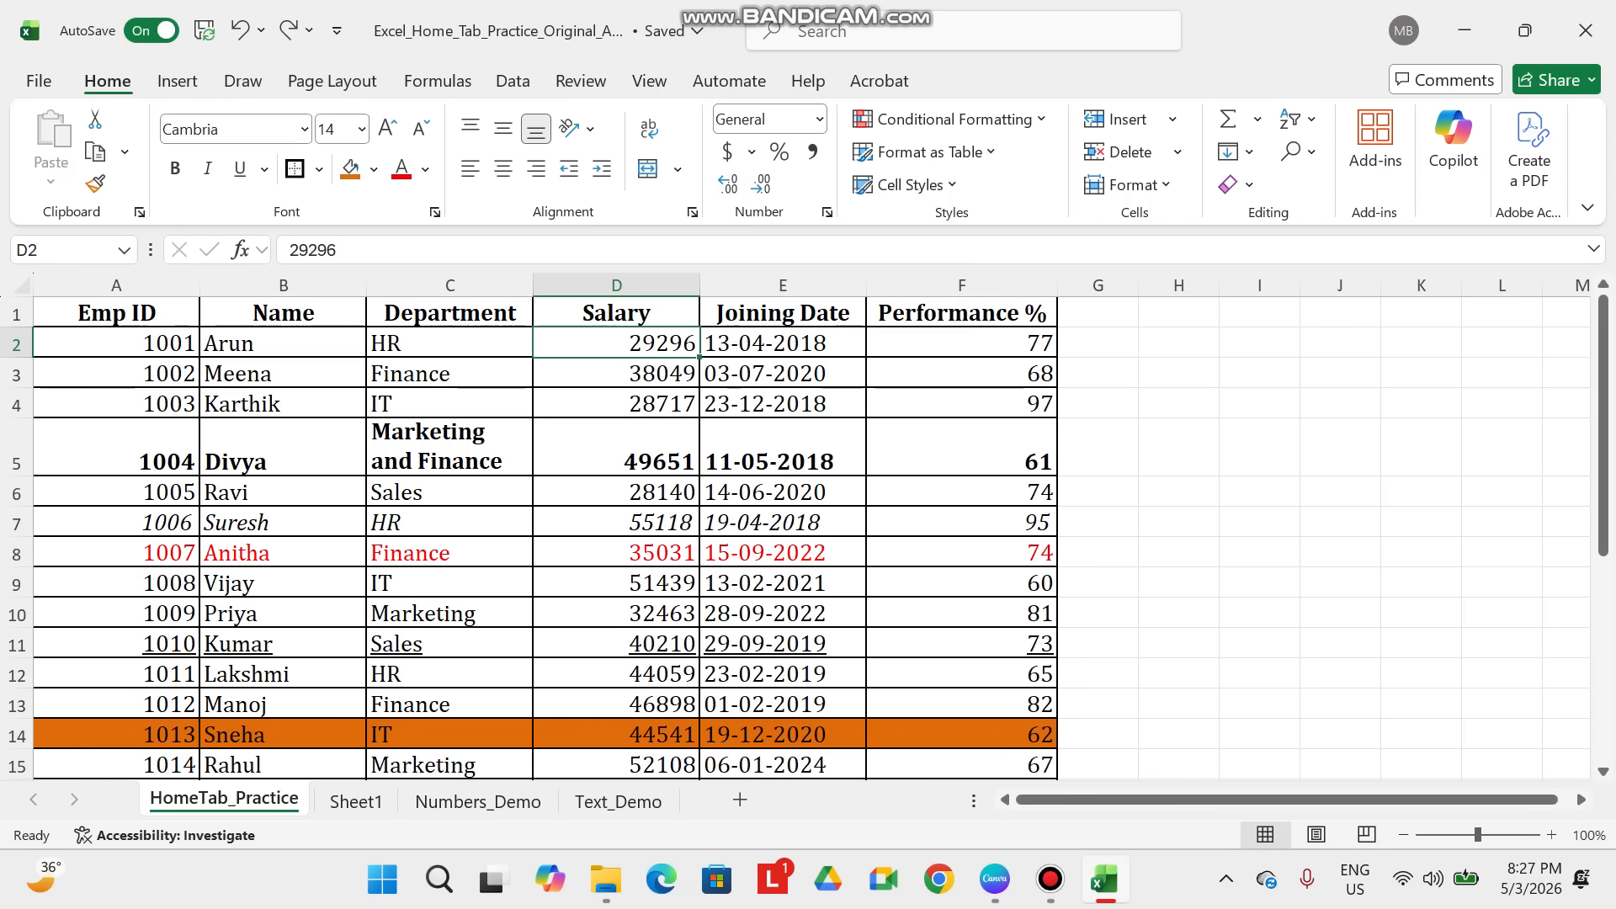
- Change the salary in D2 to 29296.3435
{"action": "key", "text": "F2"}
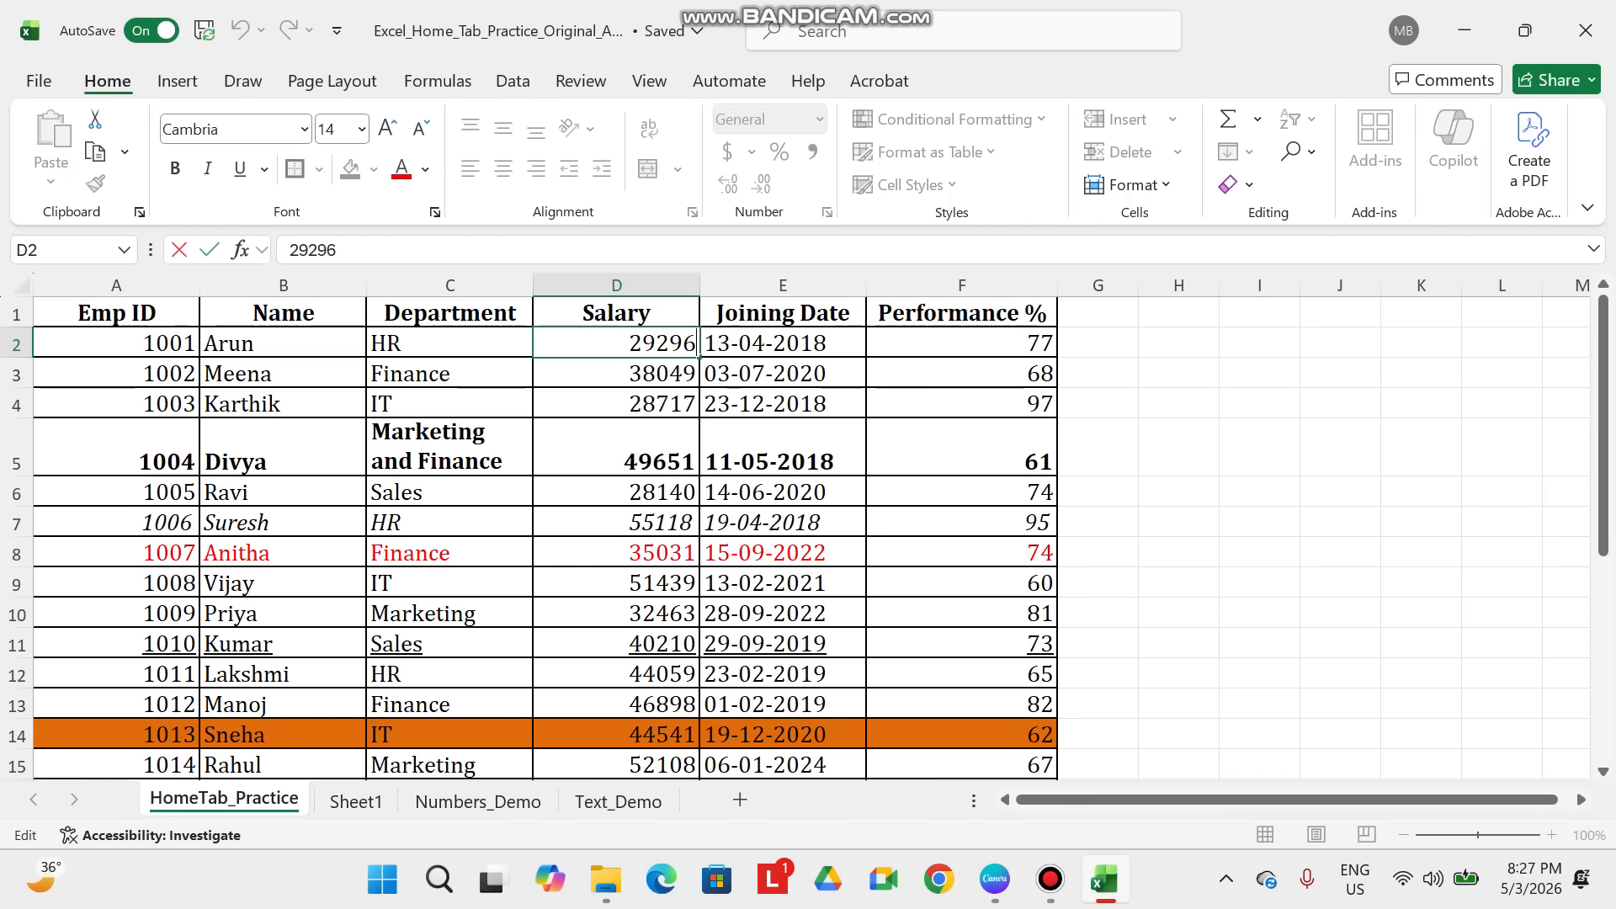
{"action": "type", "text": ".3435"}
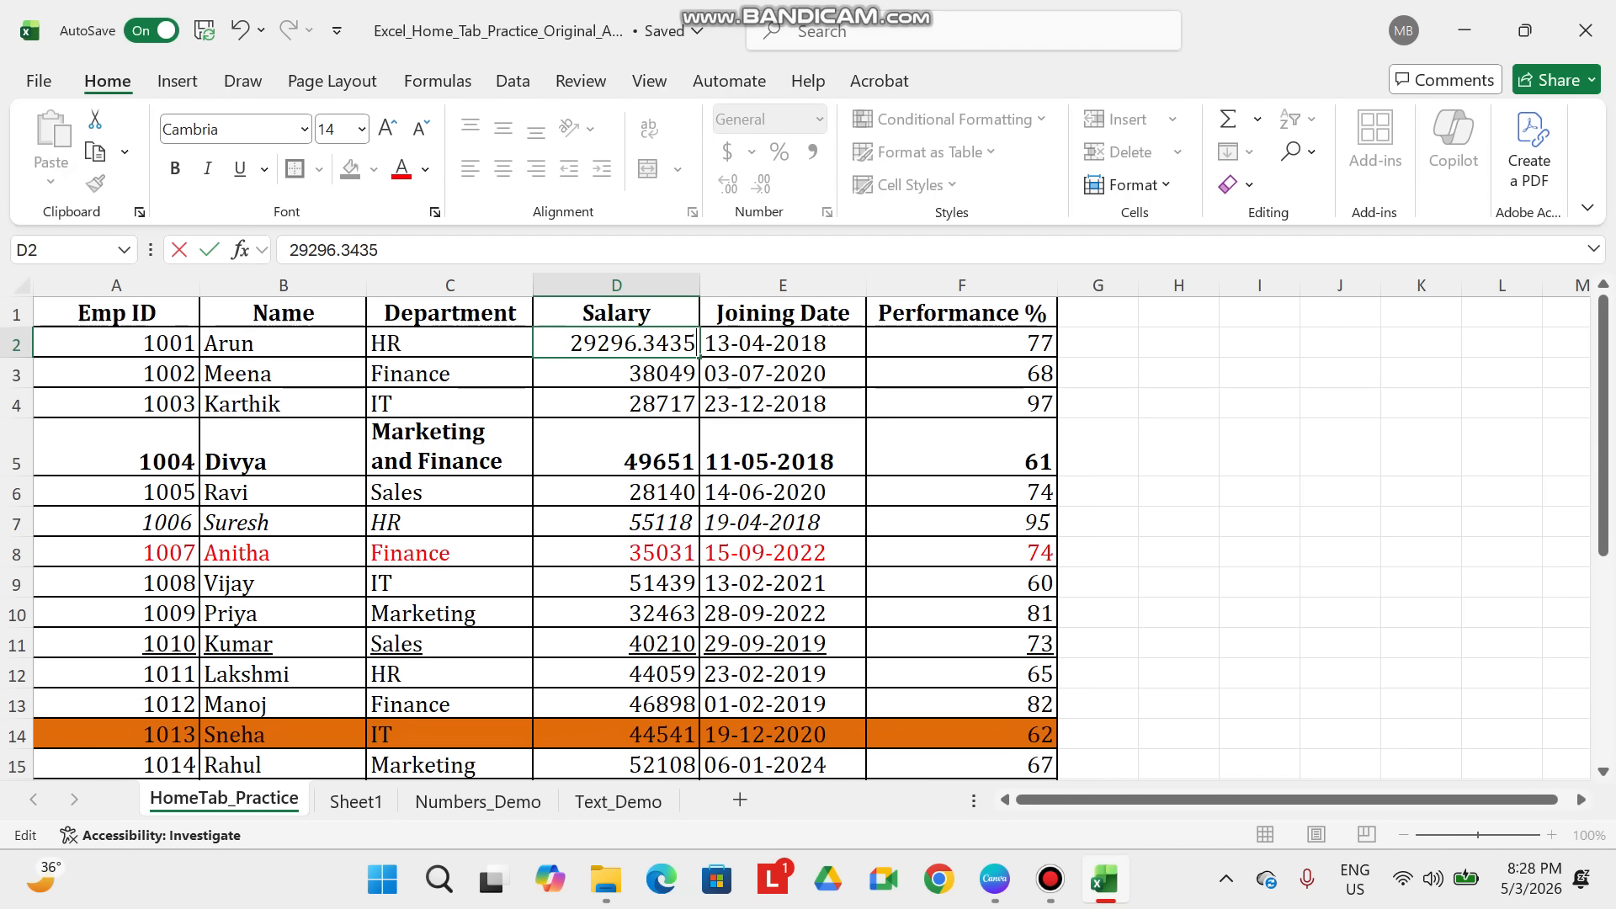
{"action": "key", "text": "Return"}
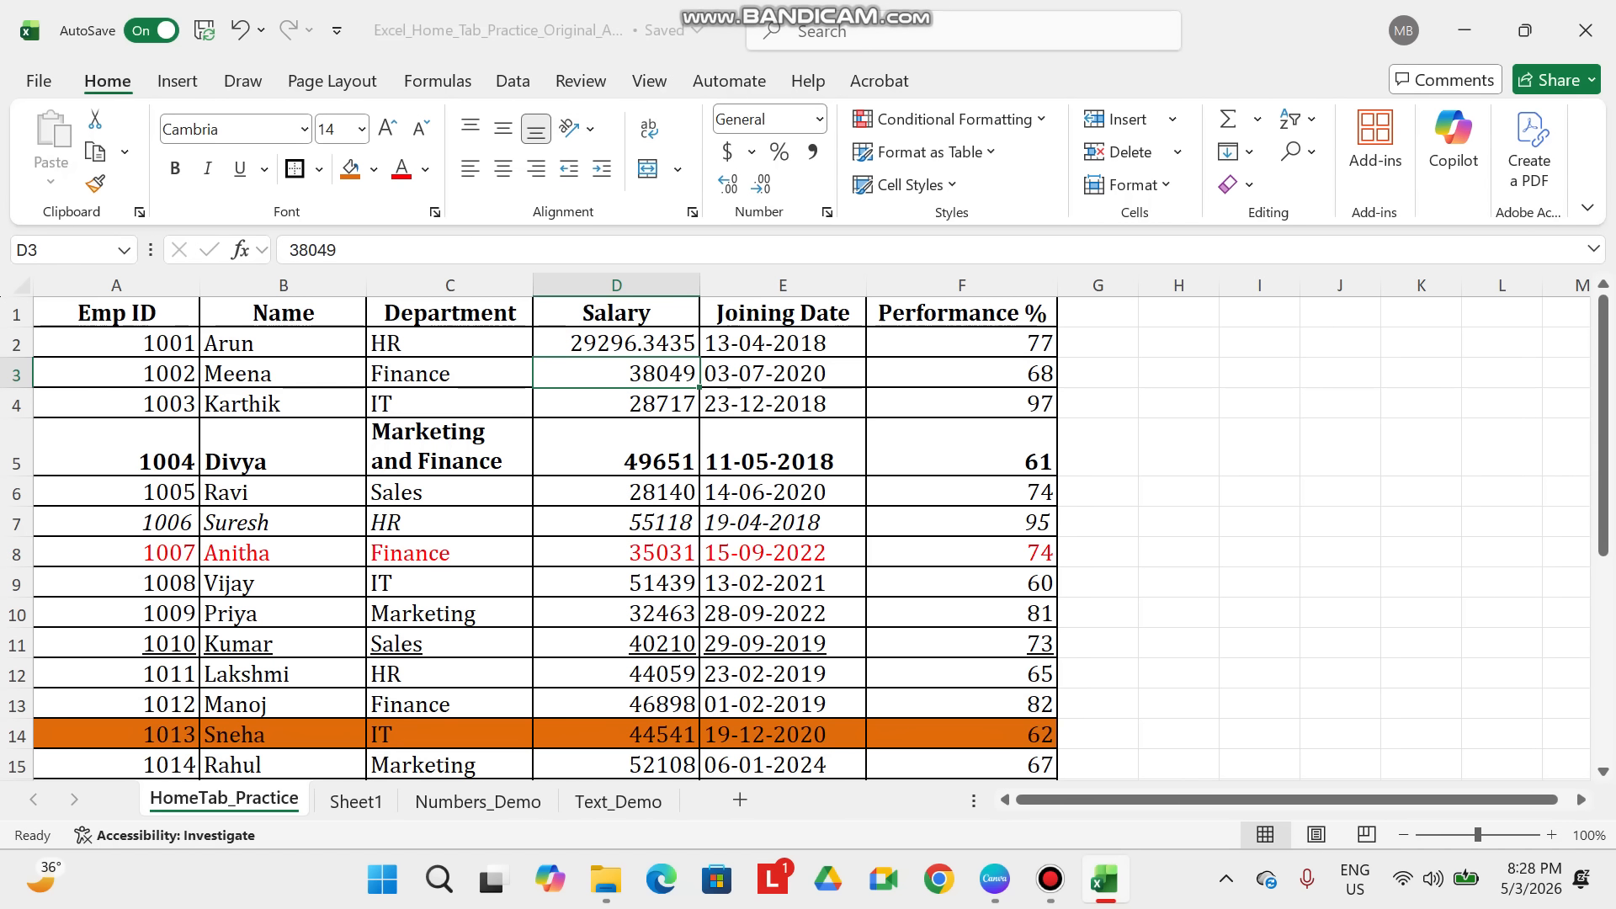
- Increase the displayed decimals of the salary in D2 to six places
{"action": "left_click", "coordinate": [616, 343]}
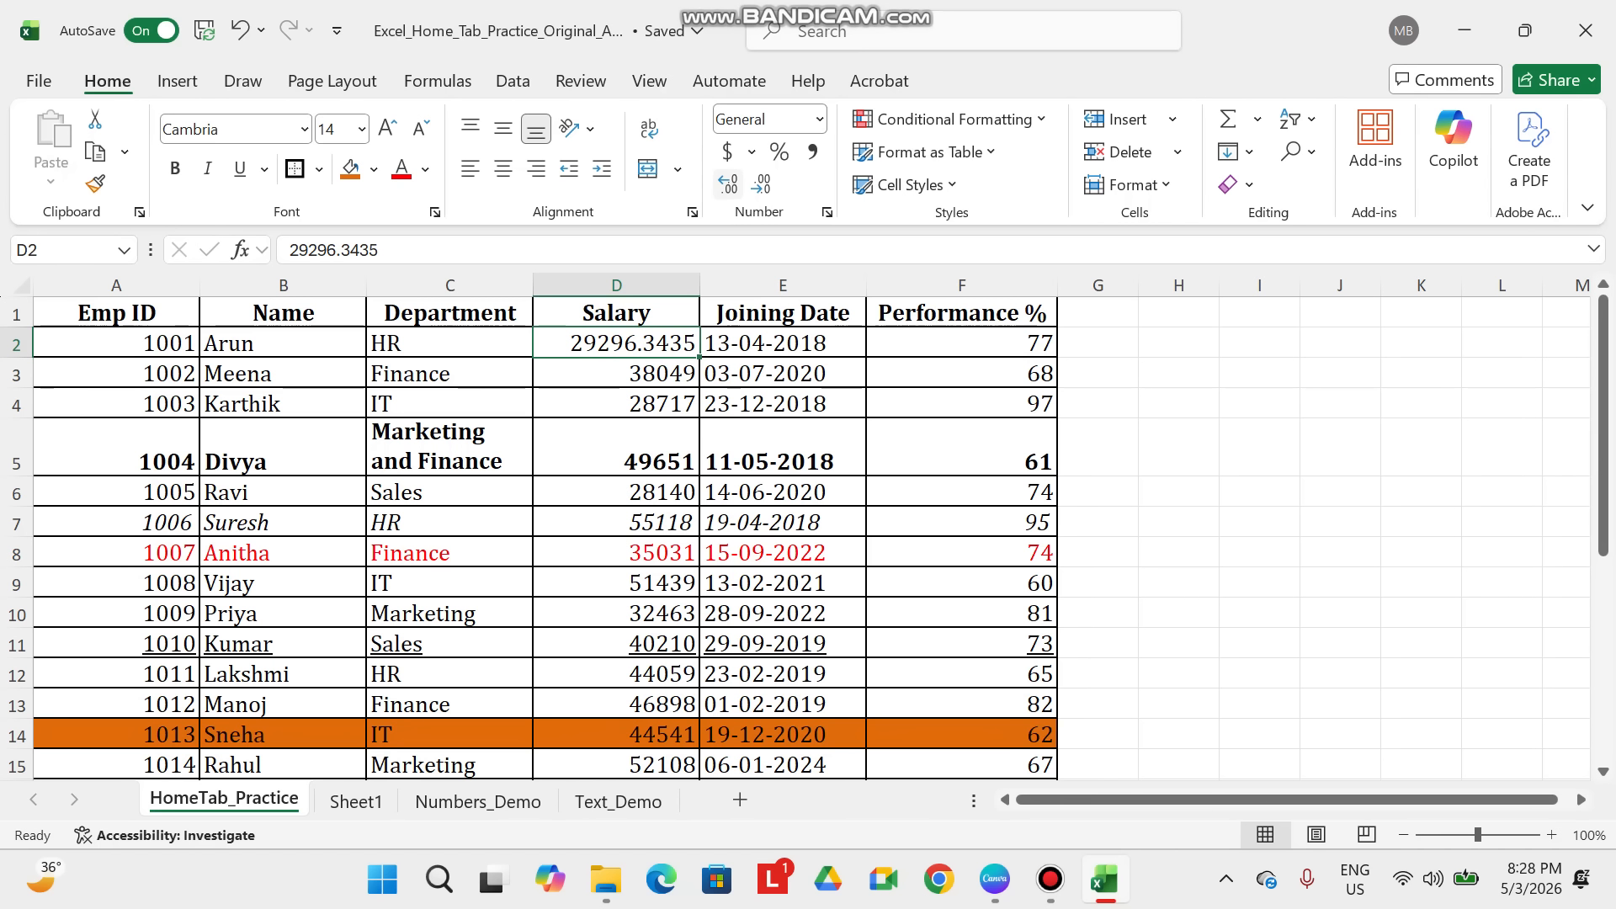
{"action": "left_click", "coordinate": [728, 184]}
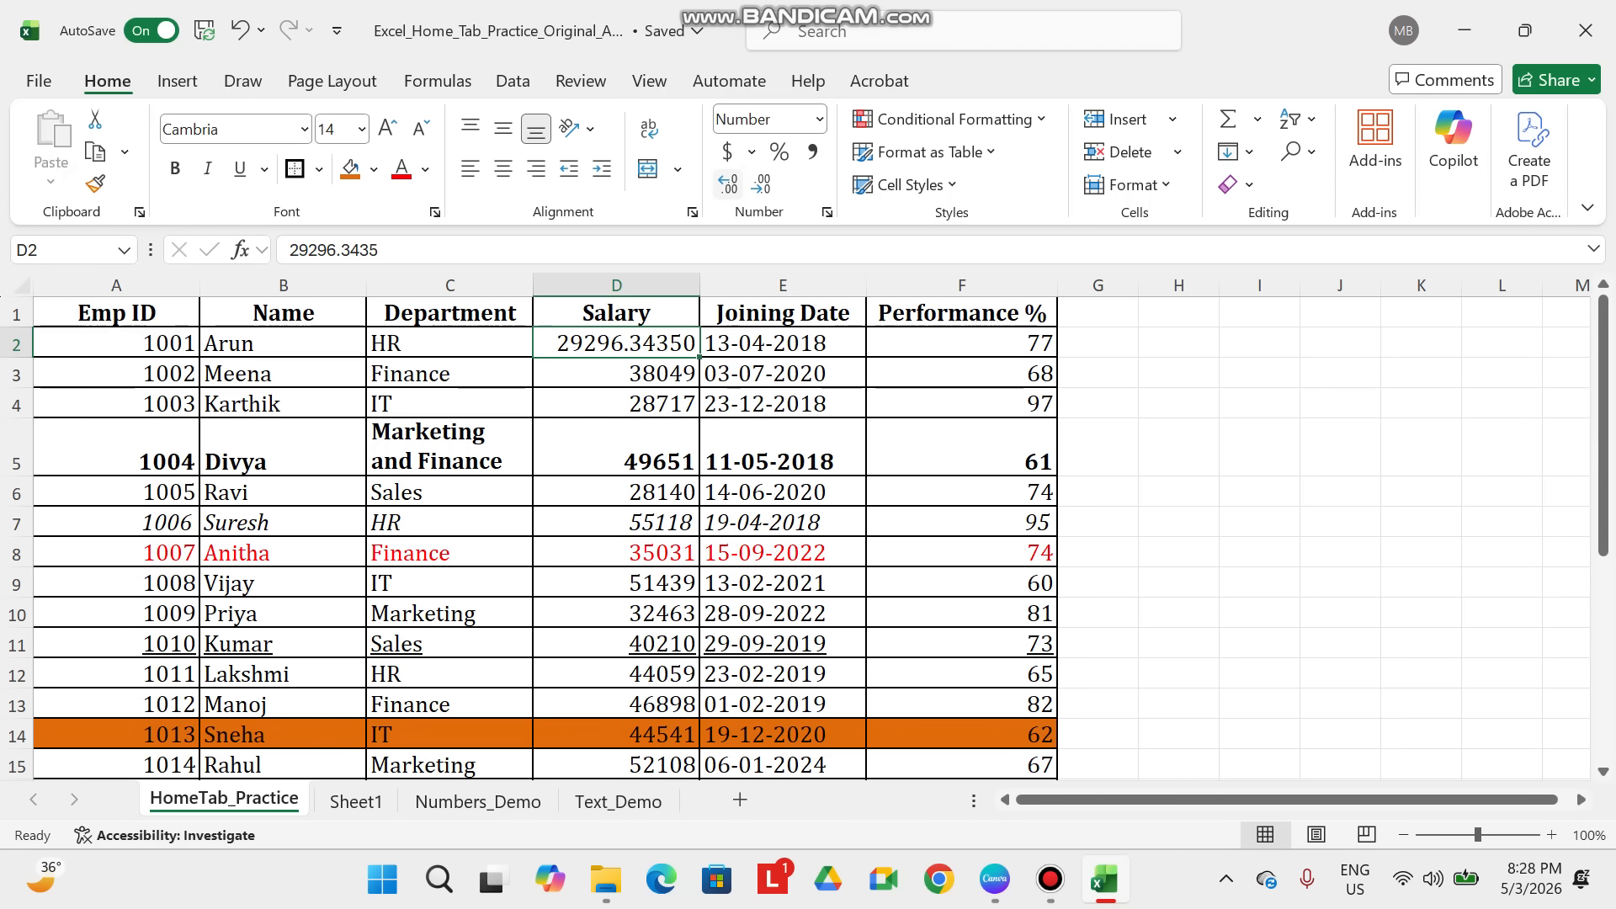
{"action": "left_click", "coordinate": [728, 183]}
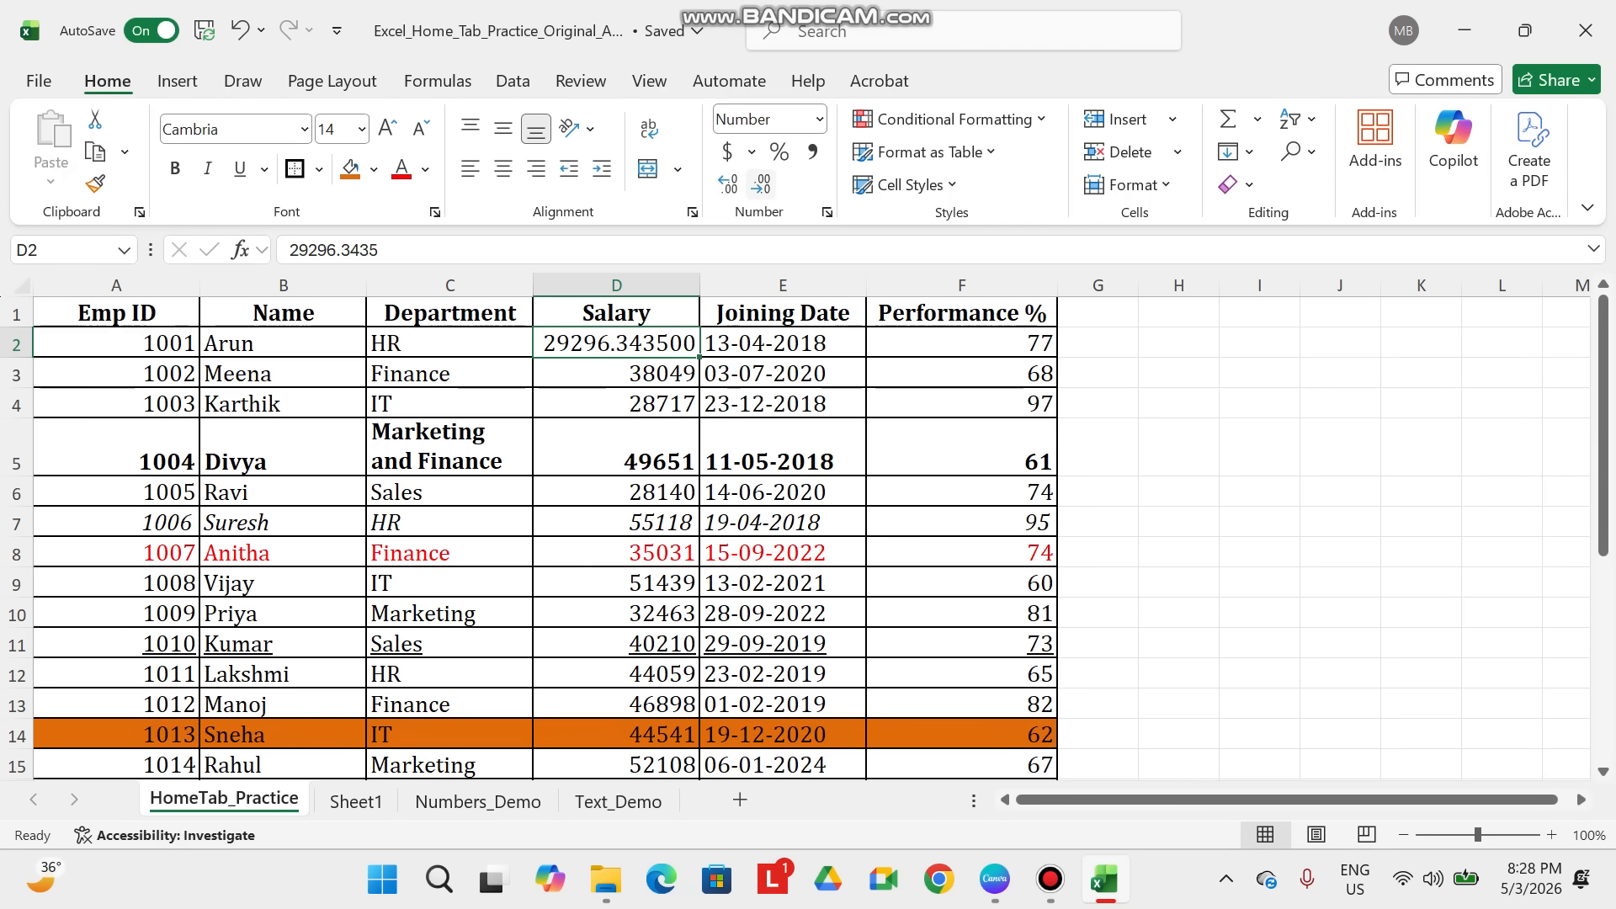
- Decrease the displayed decimals of the salary in D2 until it shows as a whole number
{"action": "left_click", "coordinate": [760, 183]}
{"action": "left_click", "coordinate": [761, 184]}
{"action": "left_click", "coordinate": [761, 183]}
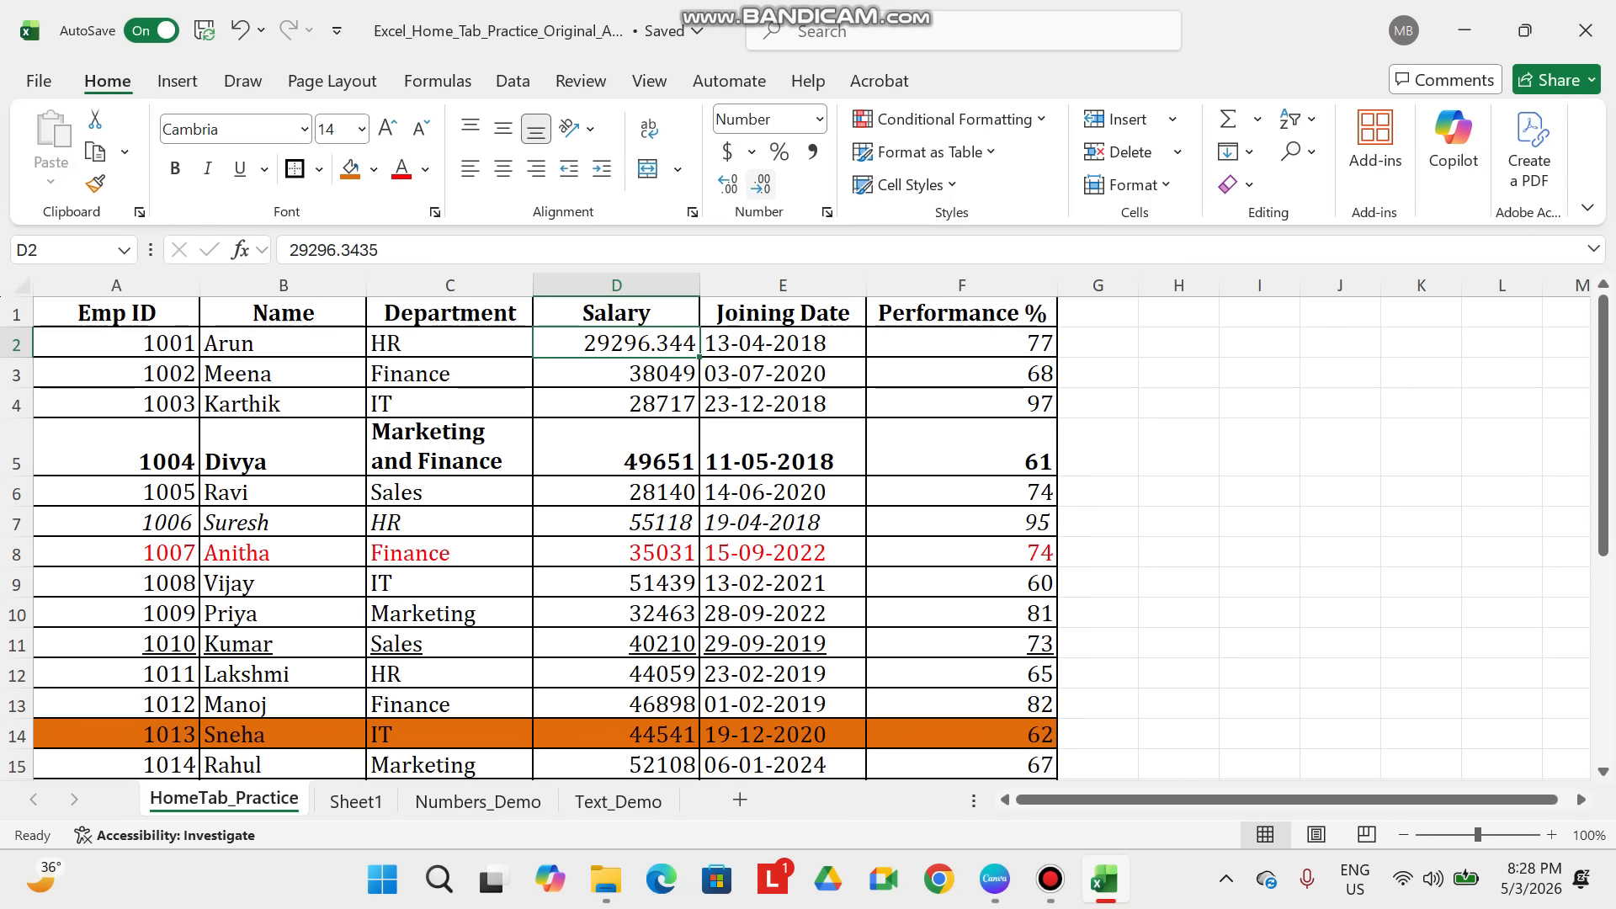
{"action": "left_click", "coordinate": [761, 184]}
{"action": "left_click", "coordinate": [762, 183]}
{"action": "left_click", "coordinate": [761, 184]}
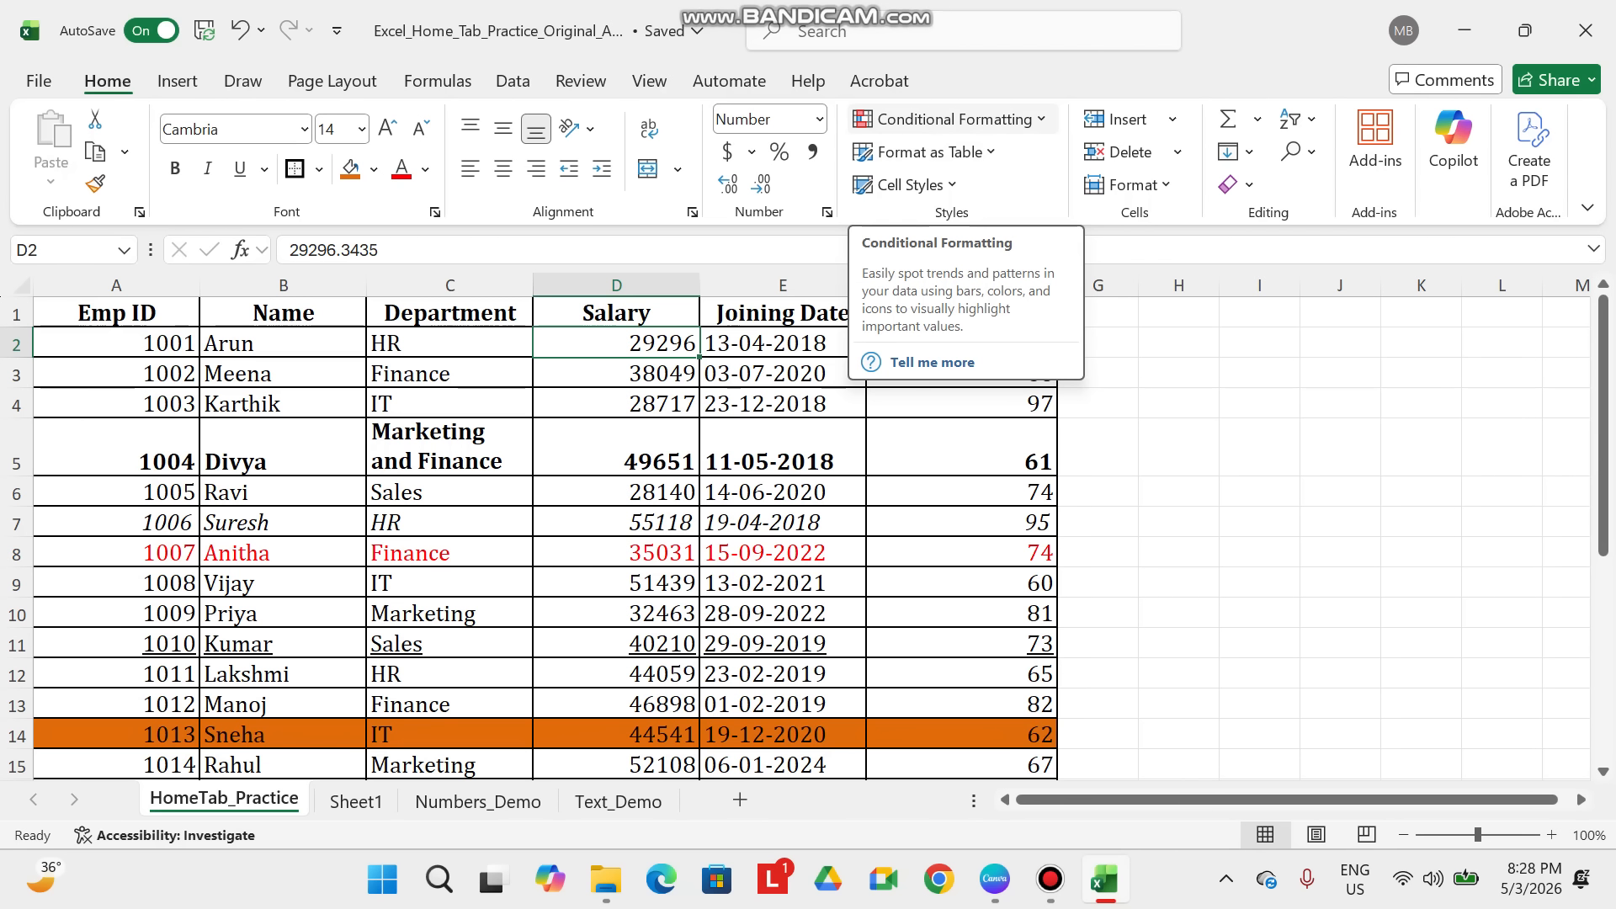
- Review the conditional formatting rule types available for the salary in D2
{"action": "left_click", "coordinate": [949, 119]}
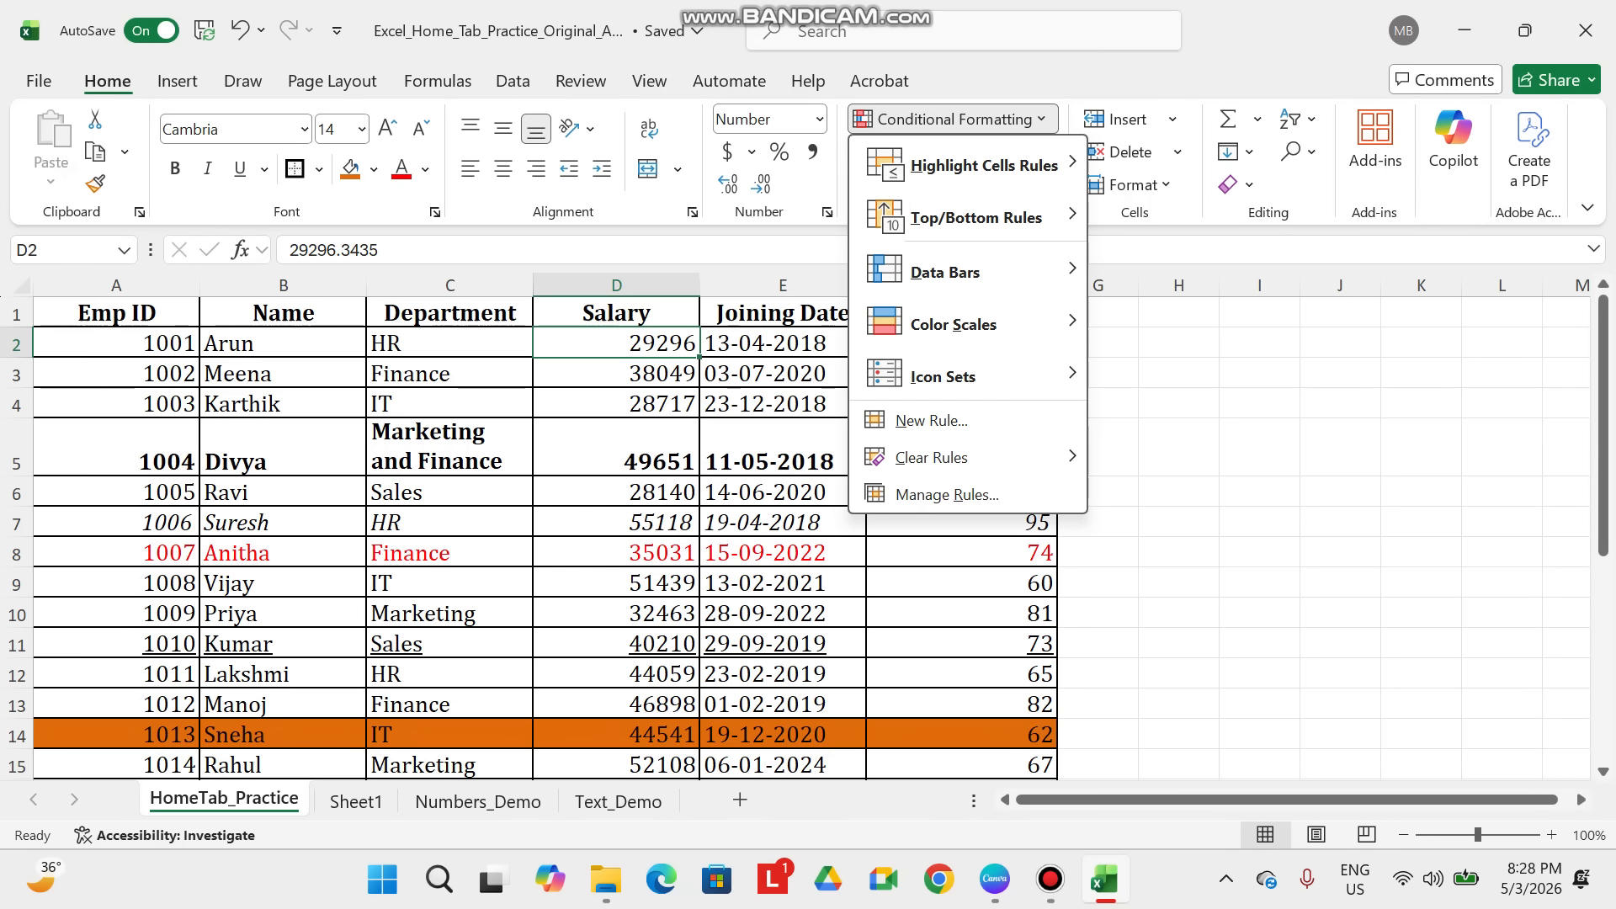
{"action": "mouse_move", "coordinate": [968, 165]}
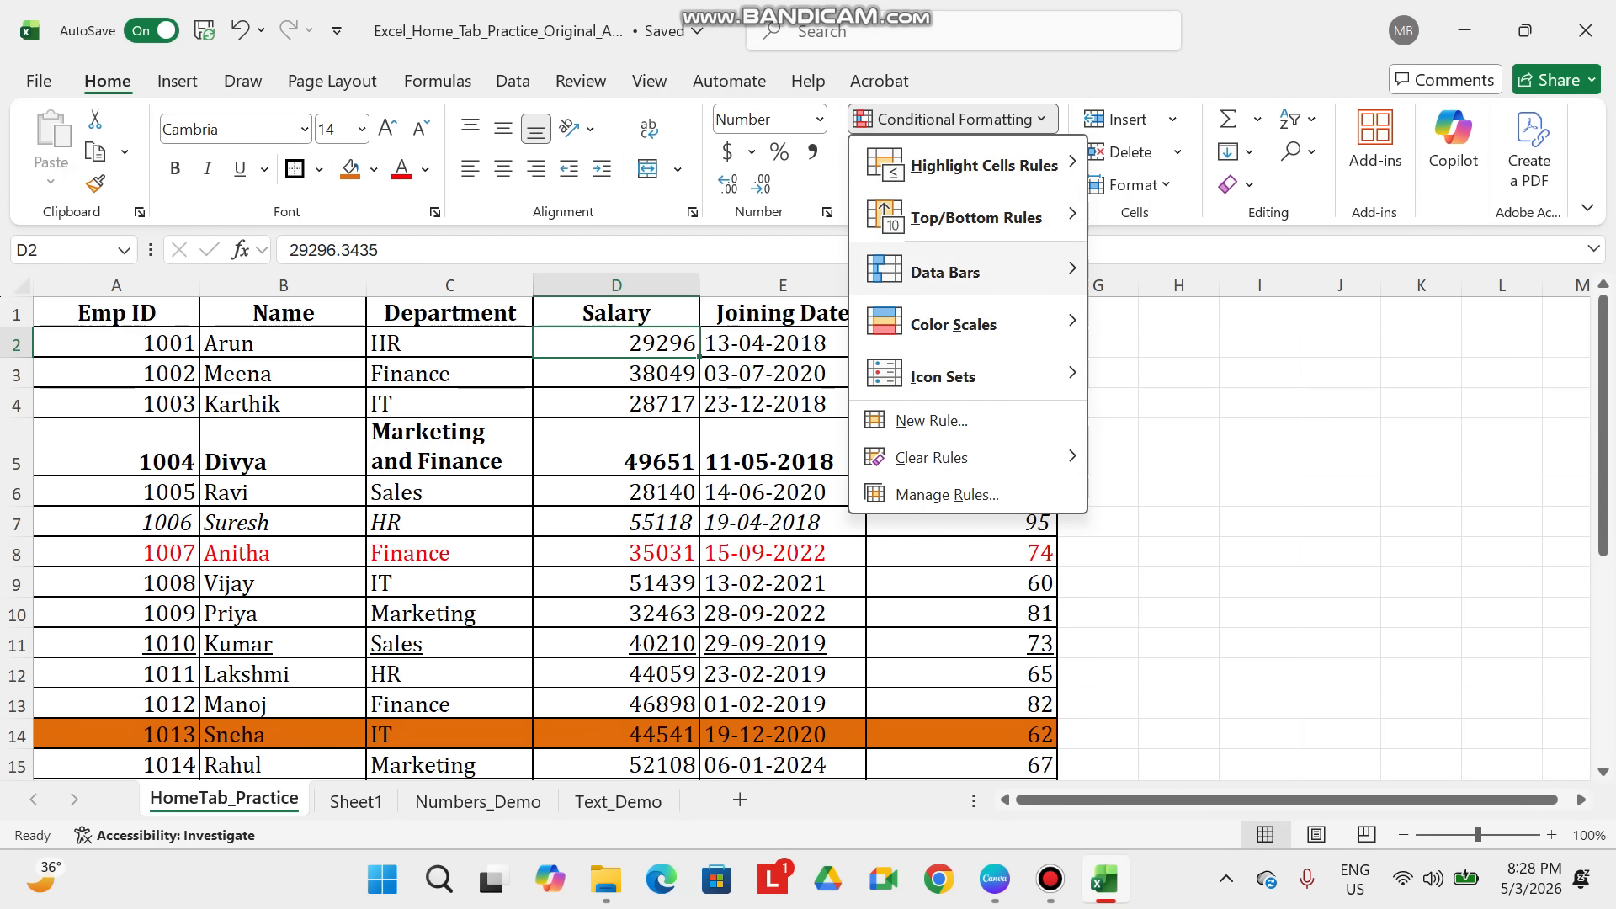
{"action": "key", "text": "Escape"}
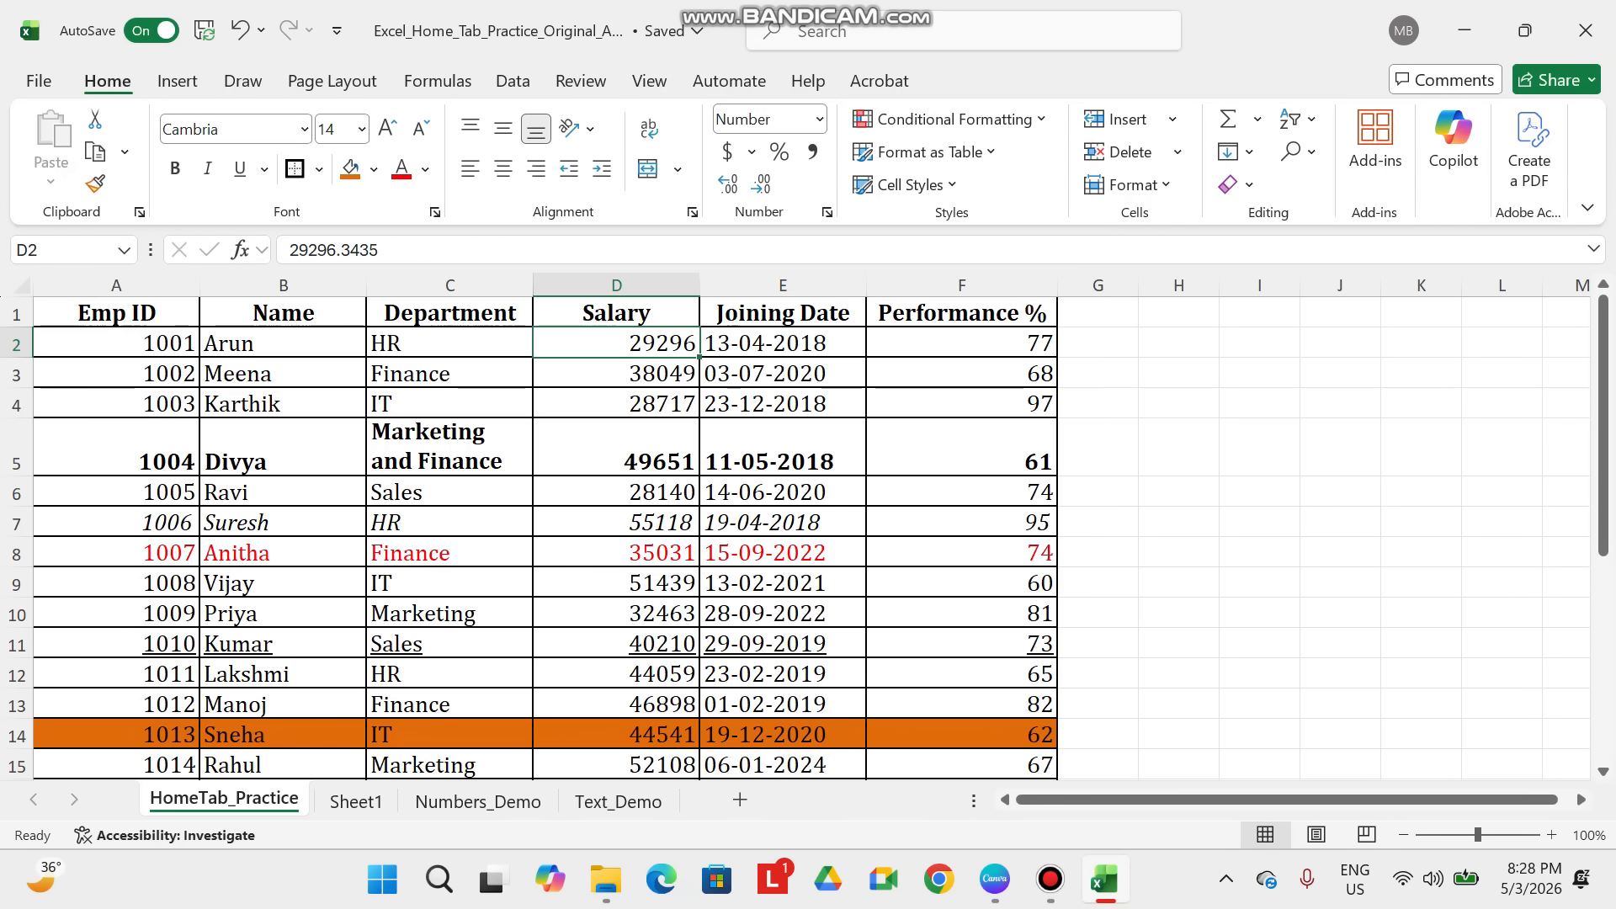
- Add a Greater Than 25000 highlight rule to the empty cell H2 with Light Red Fill with Dark Red Text
{"action": "left_click", "coordinate": [1178, 342]}
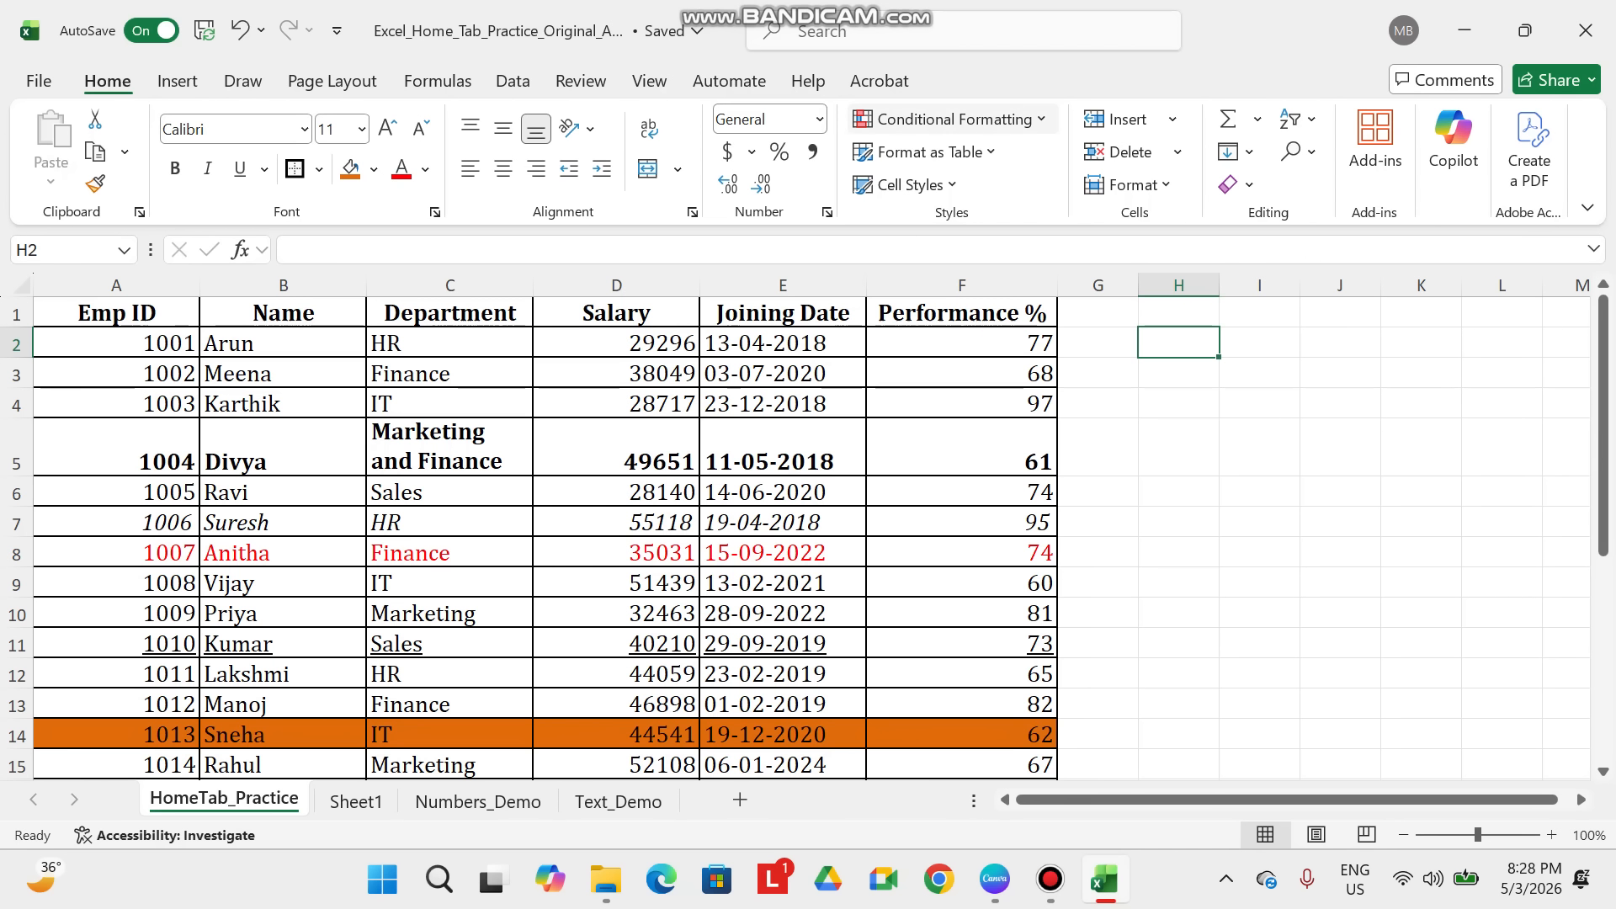
{"action": "left_click", "coordinate": [948, 118]}
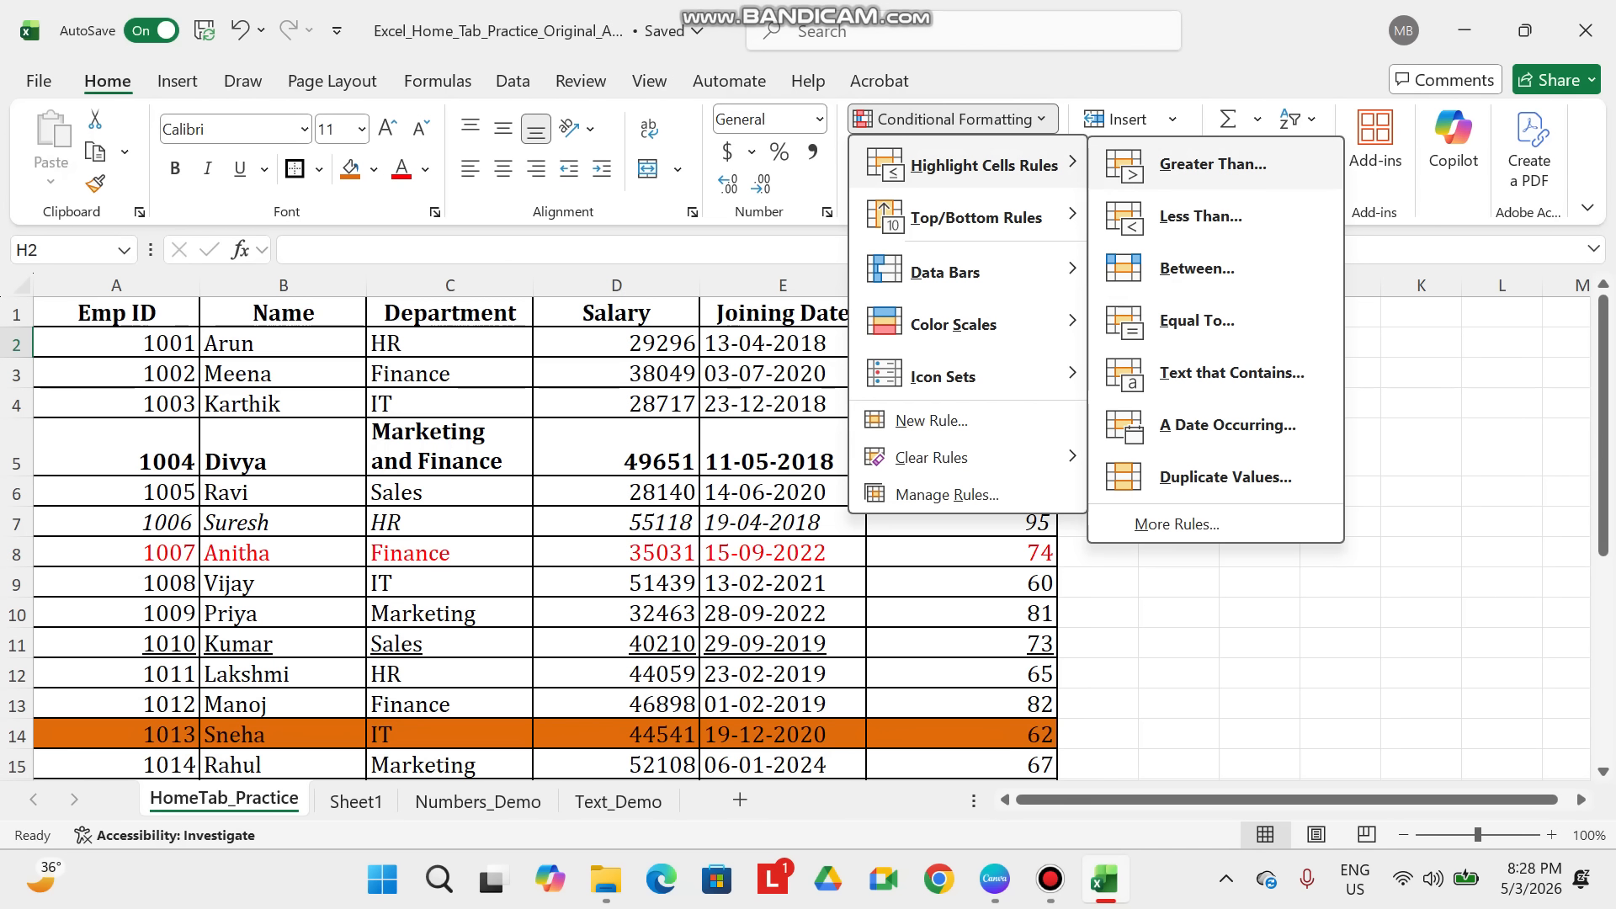
{"action": "left_click", "coordinate": [1212, 163]}
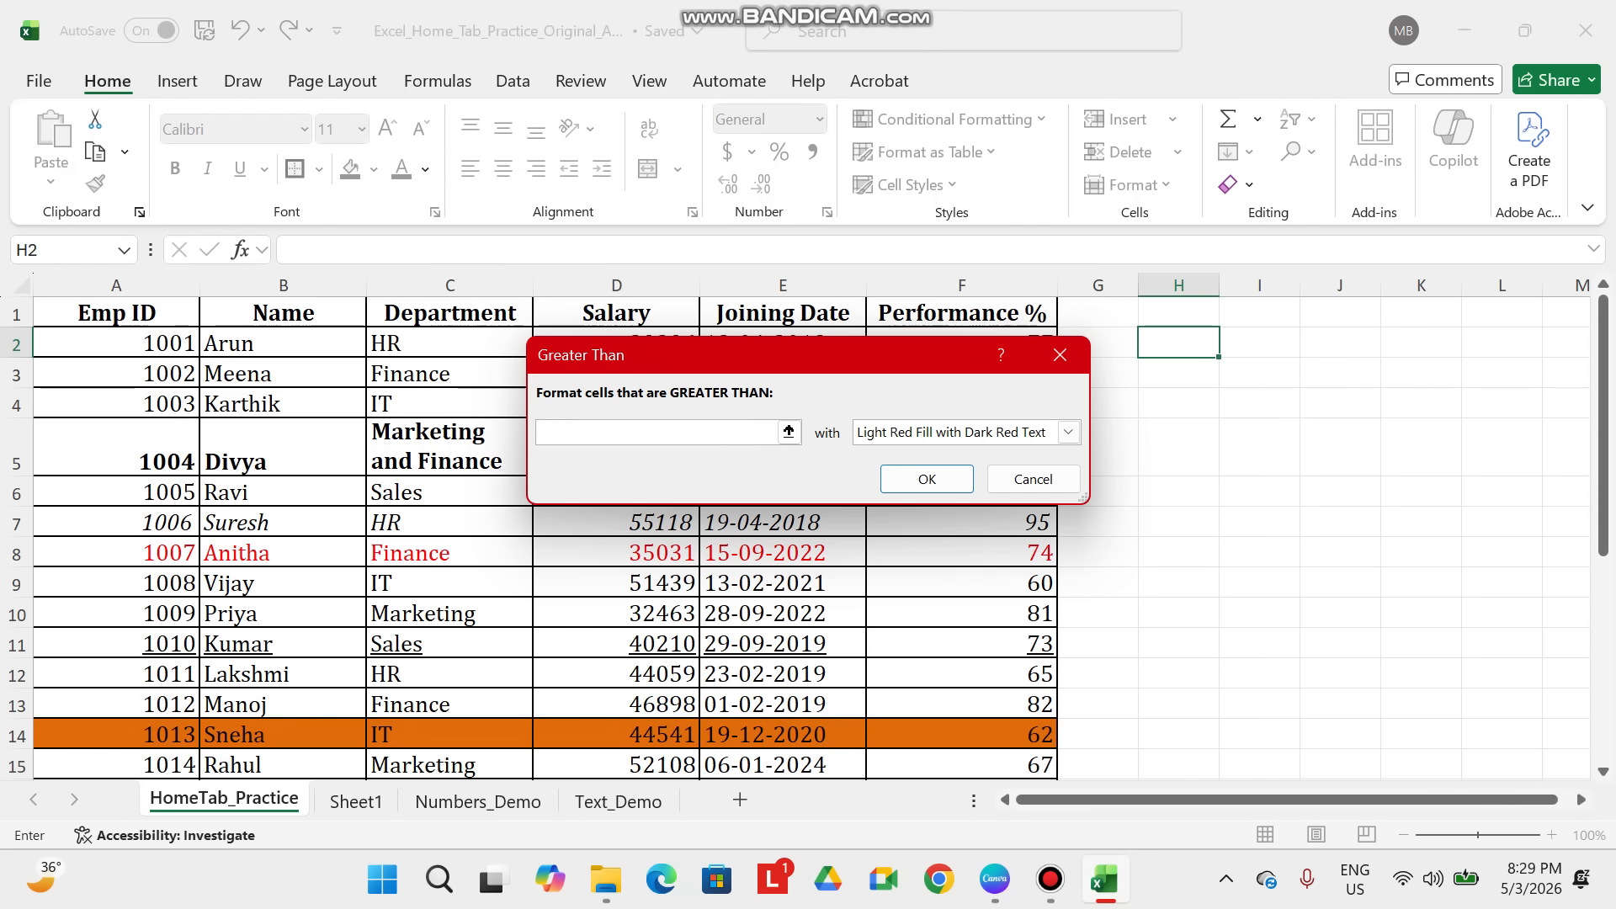
{"action": "type", "text": "25000"}
{"action": "left_click", "coordinate": [927, 479]}
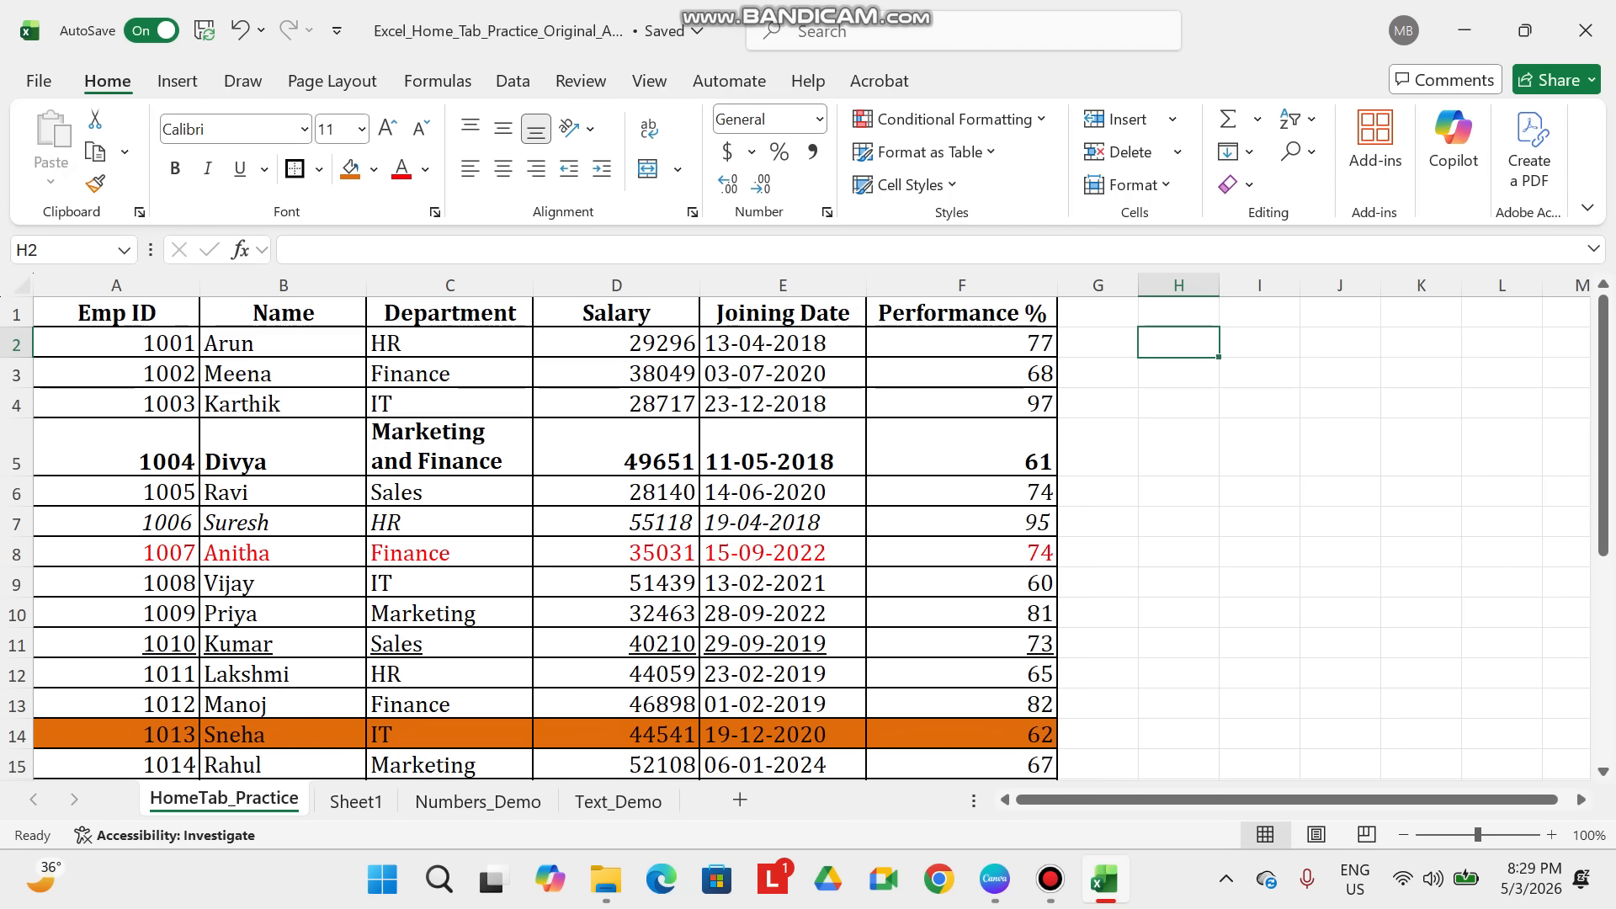
{"action": "scroll", "coordinate": [546, 538], "scroll_direction": "down", "scroll_amount": 2}
{"action": "scroll", "coordinate": [545, 538], "scroll_direction": "up", "scroll_amount": 2}
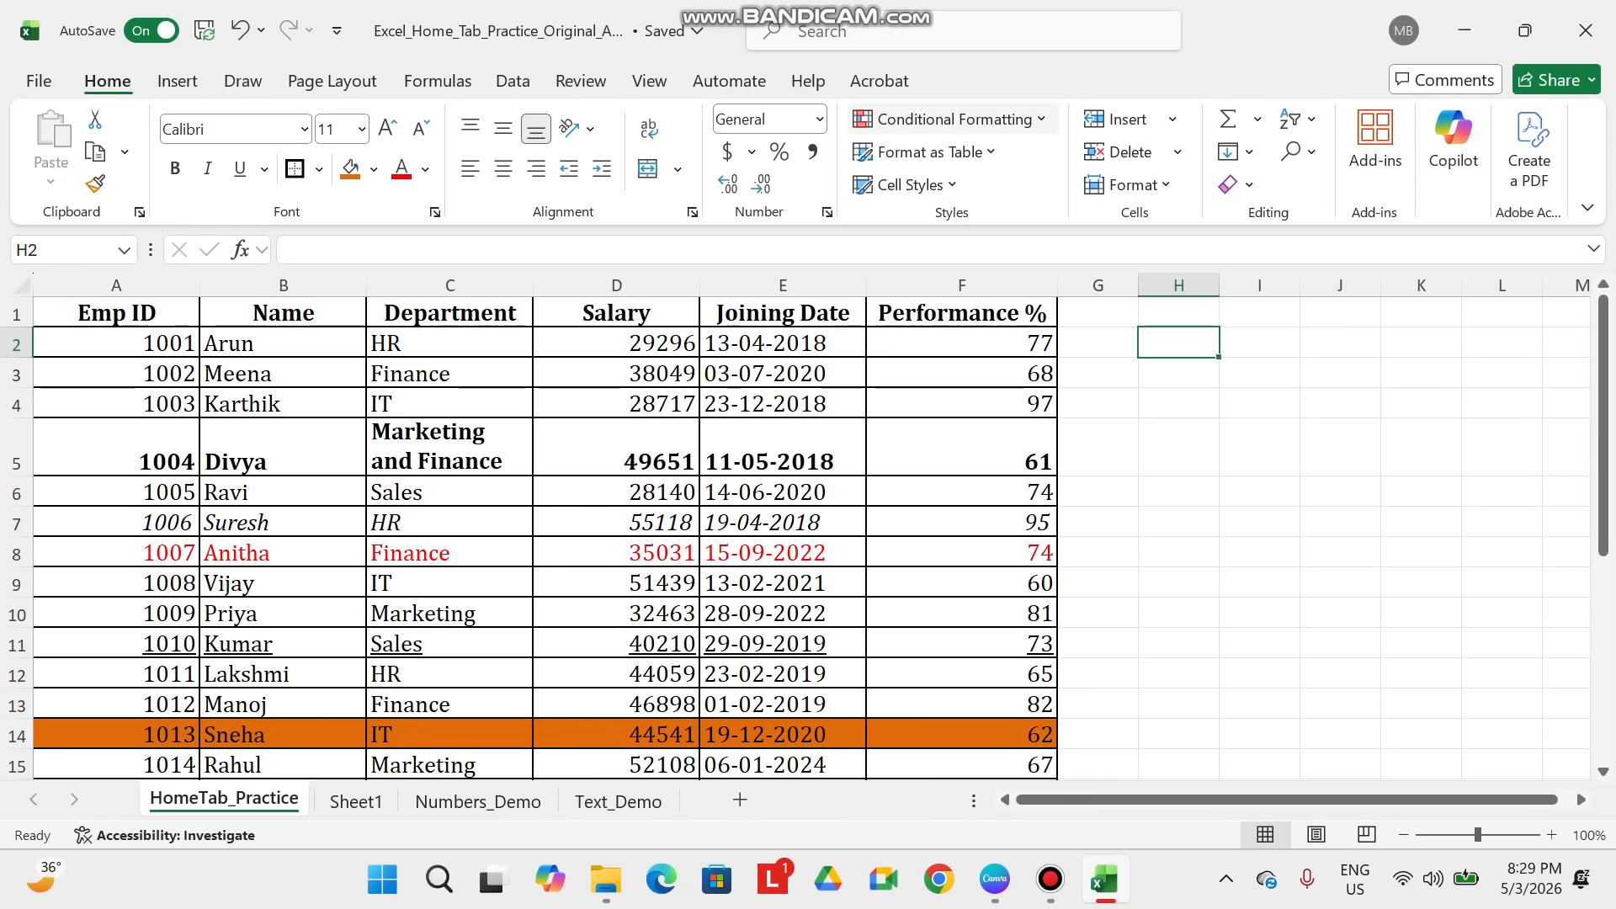
- Add a Less Than 45000 highlight rule to the empty cell H2 with Light Red Fill with Dark Red Text
{"action": "left_click", "coordinate": [950, 119]}
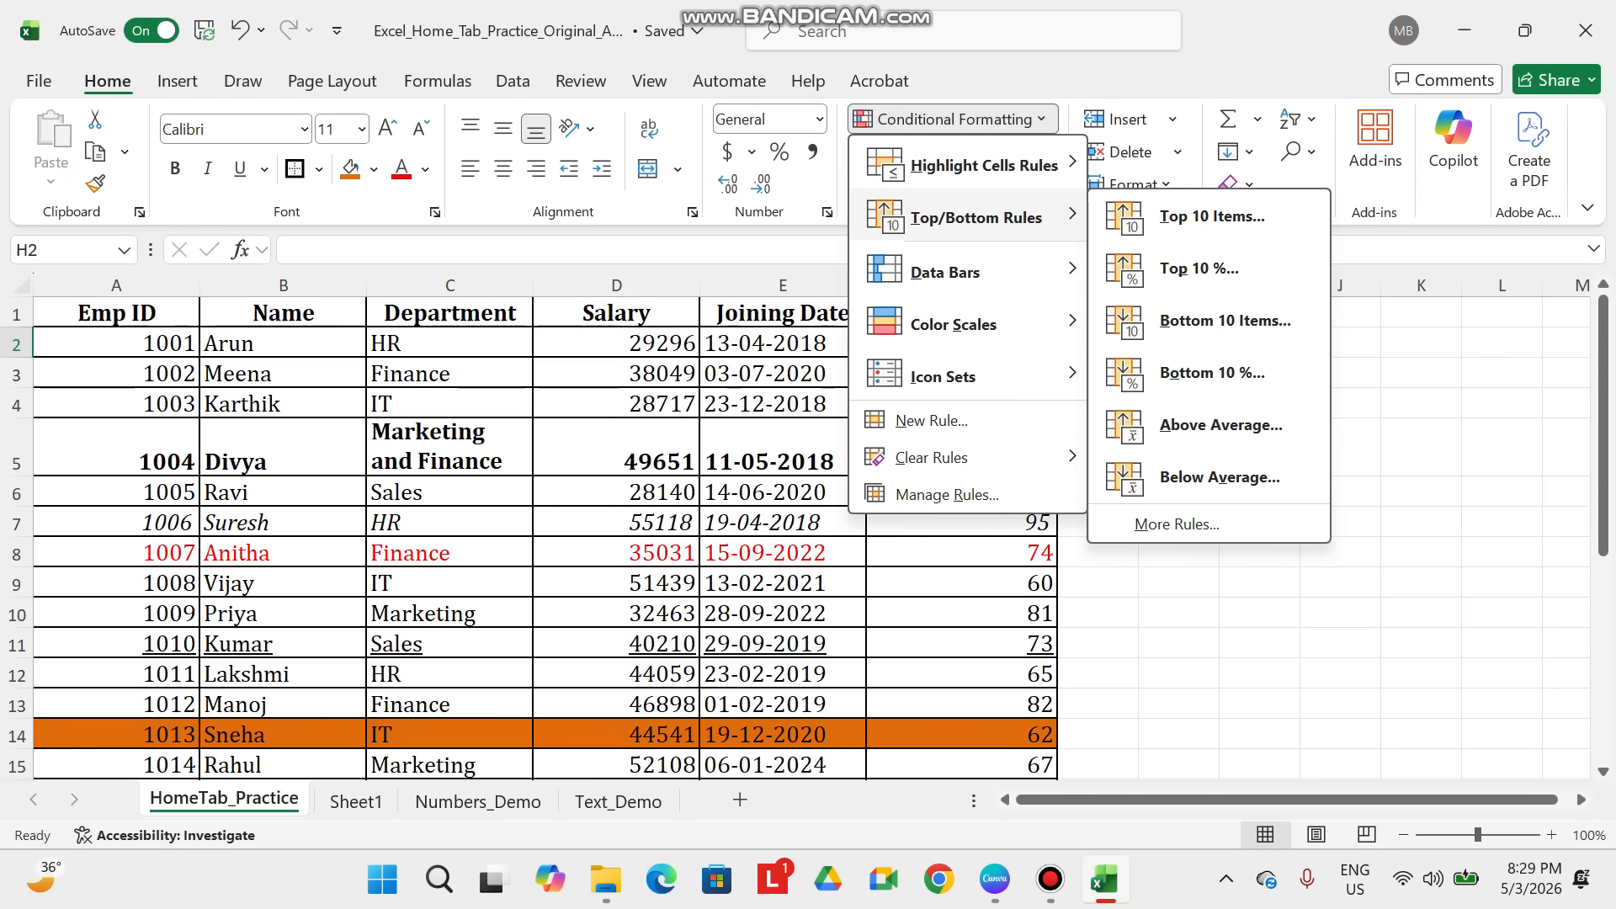
{"action": "mouse_move", "coordinate": [984, 165]}
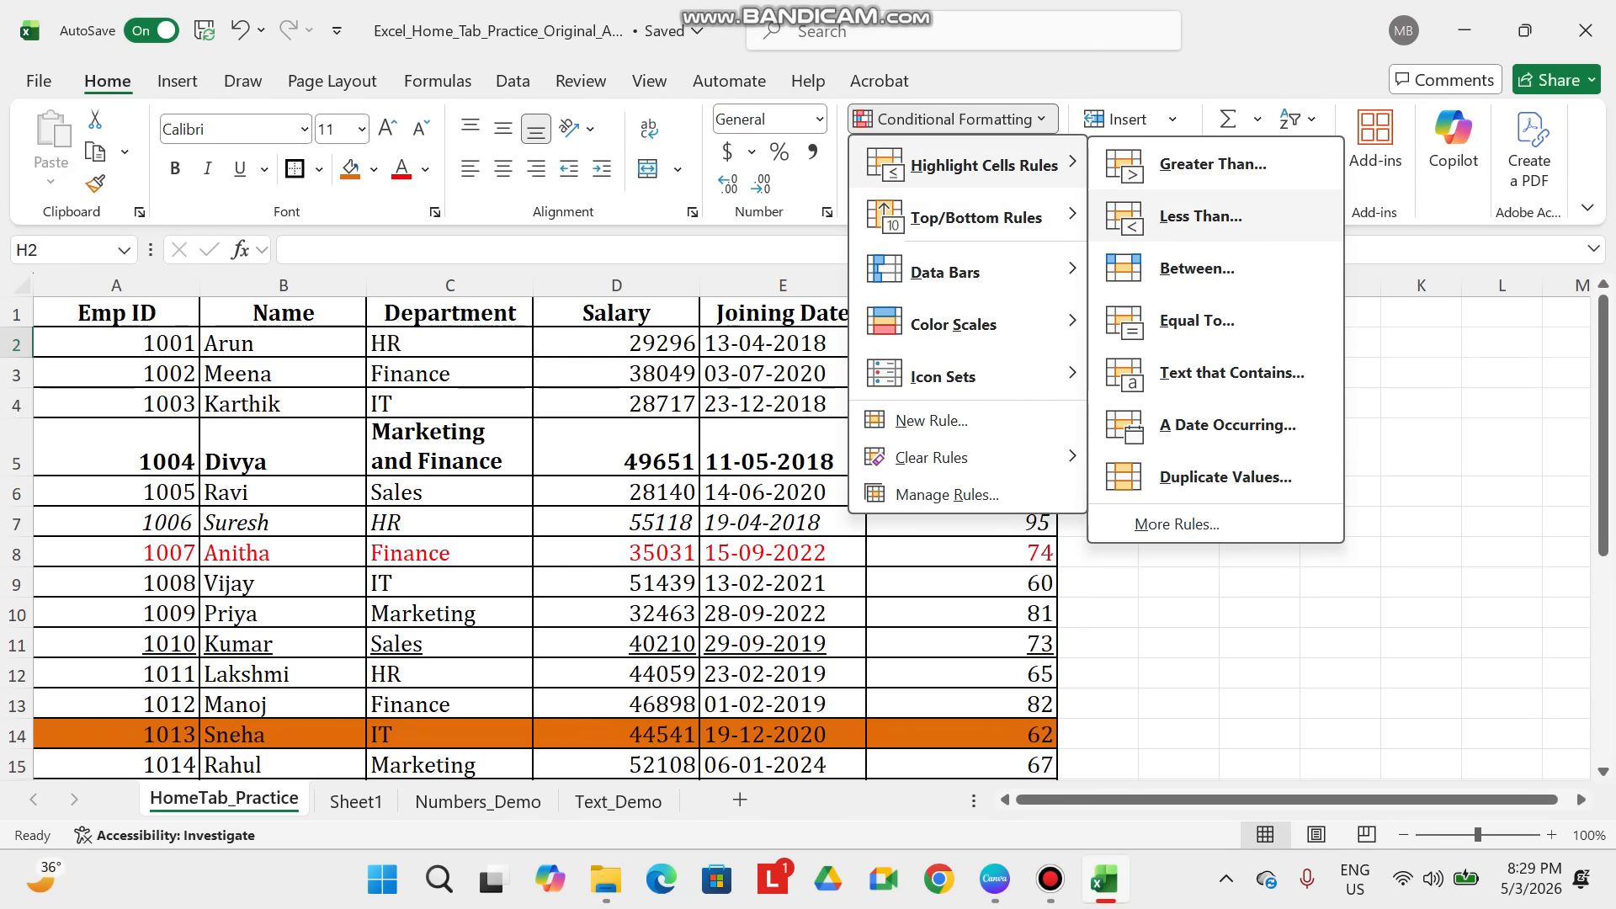
{"action": "left_click", "coordinate": [1201, 216]}
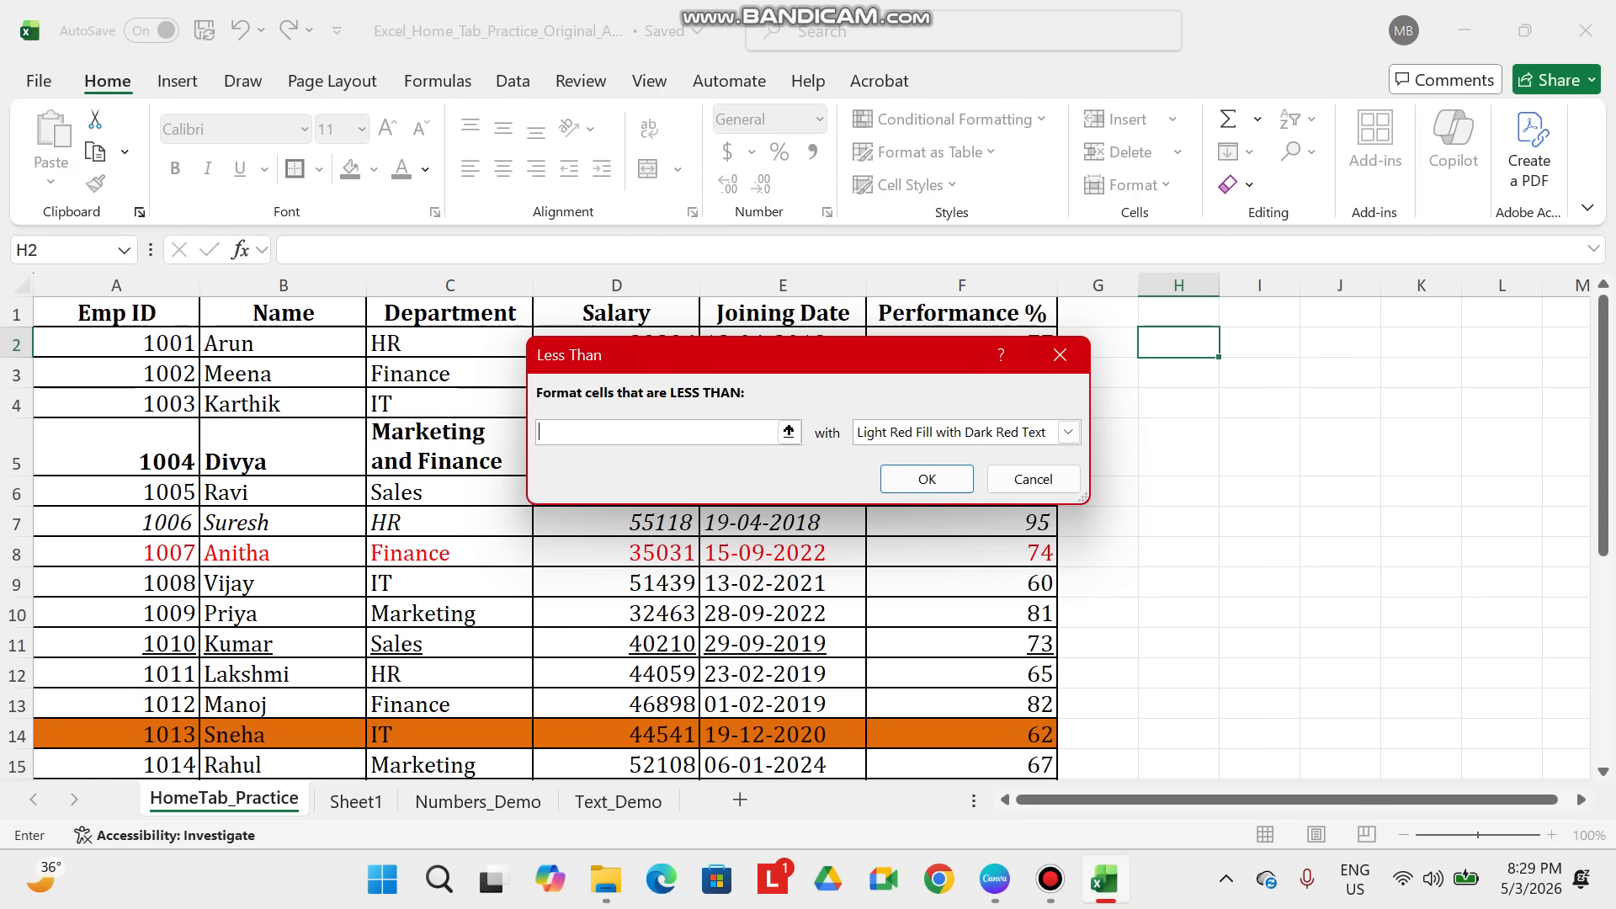
{"action": "type", "text": "45000"}
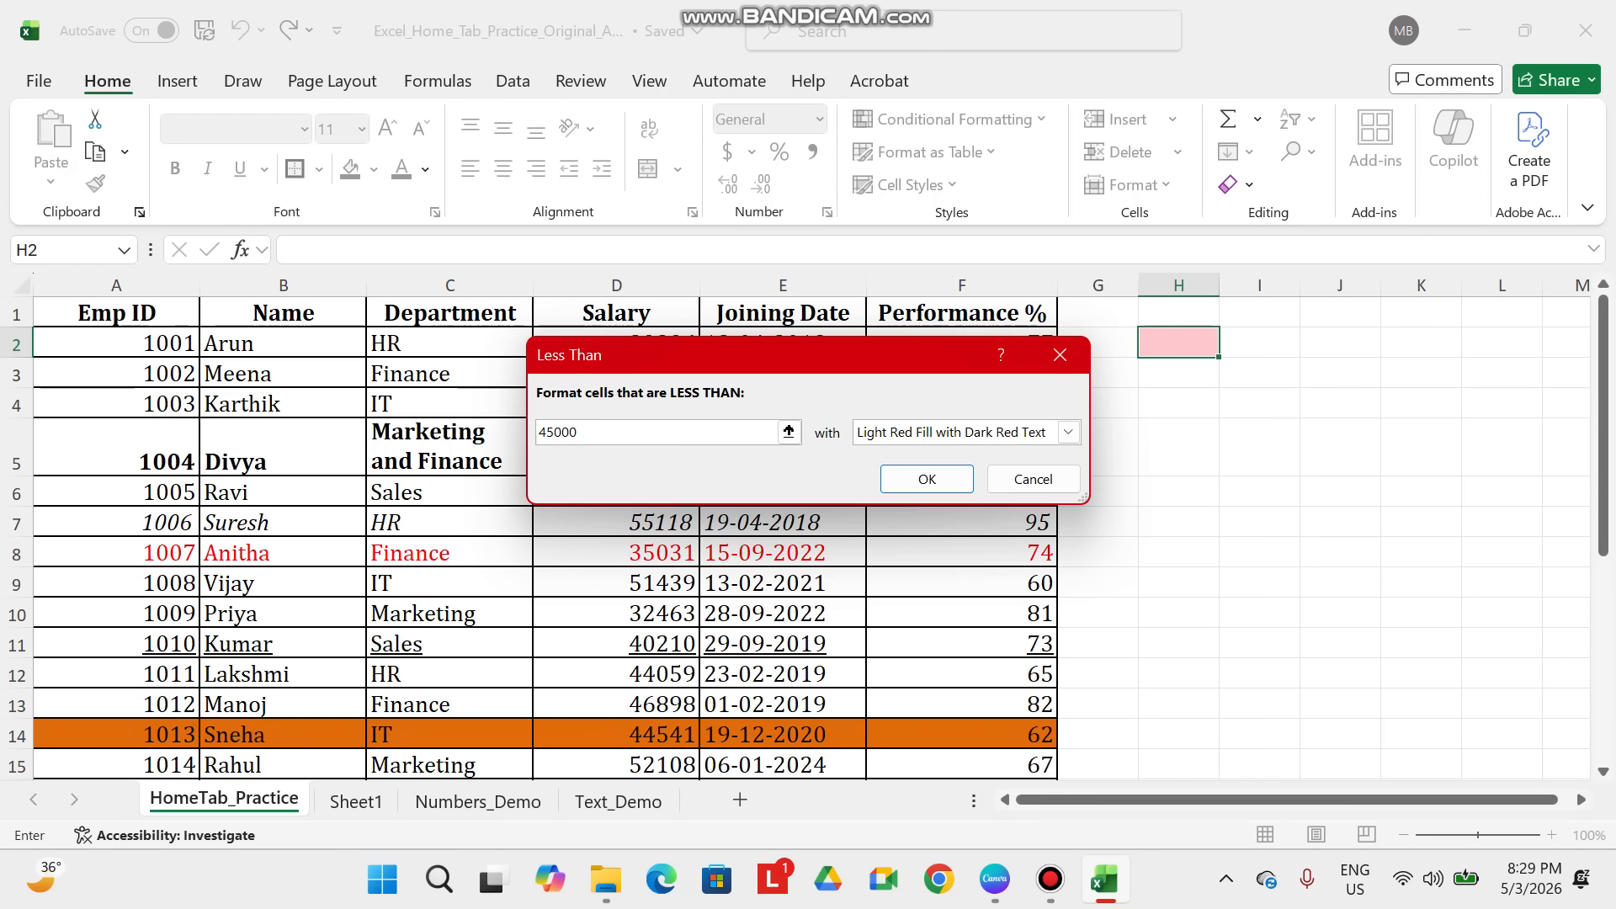
{"action": "left_click", "coordinate": [789, 432]}
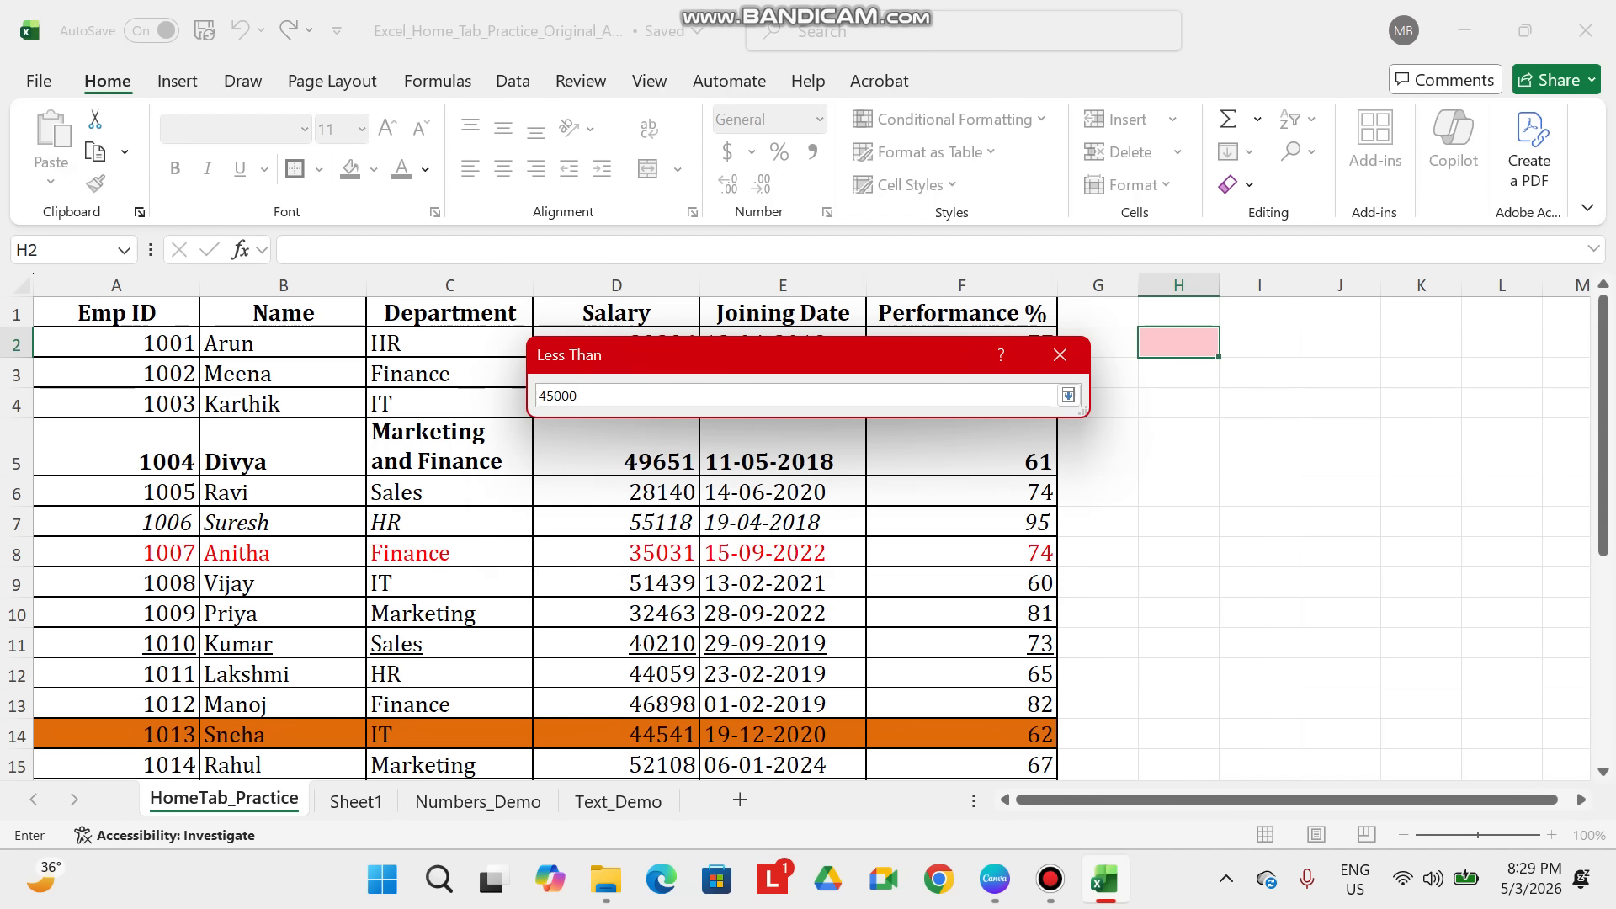
{"action": "left_click", "coordinate": [1067, 394]}
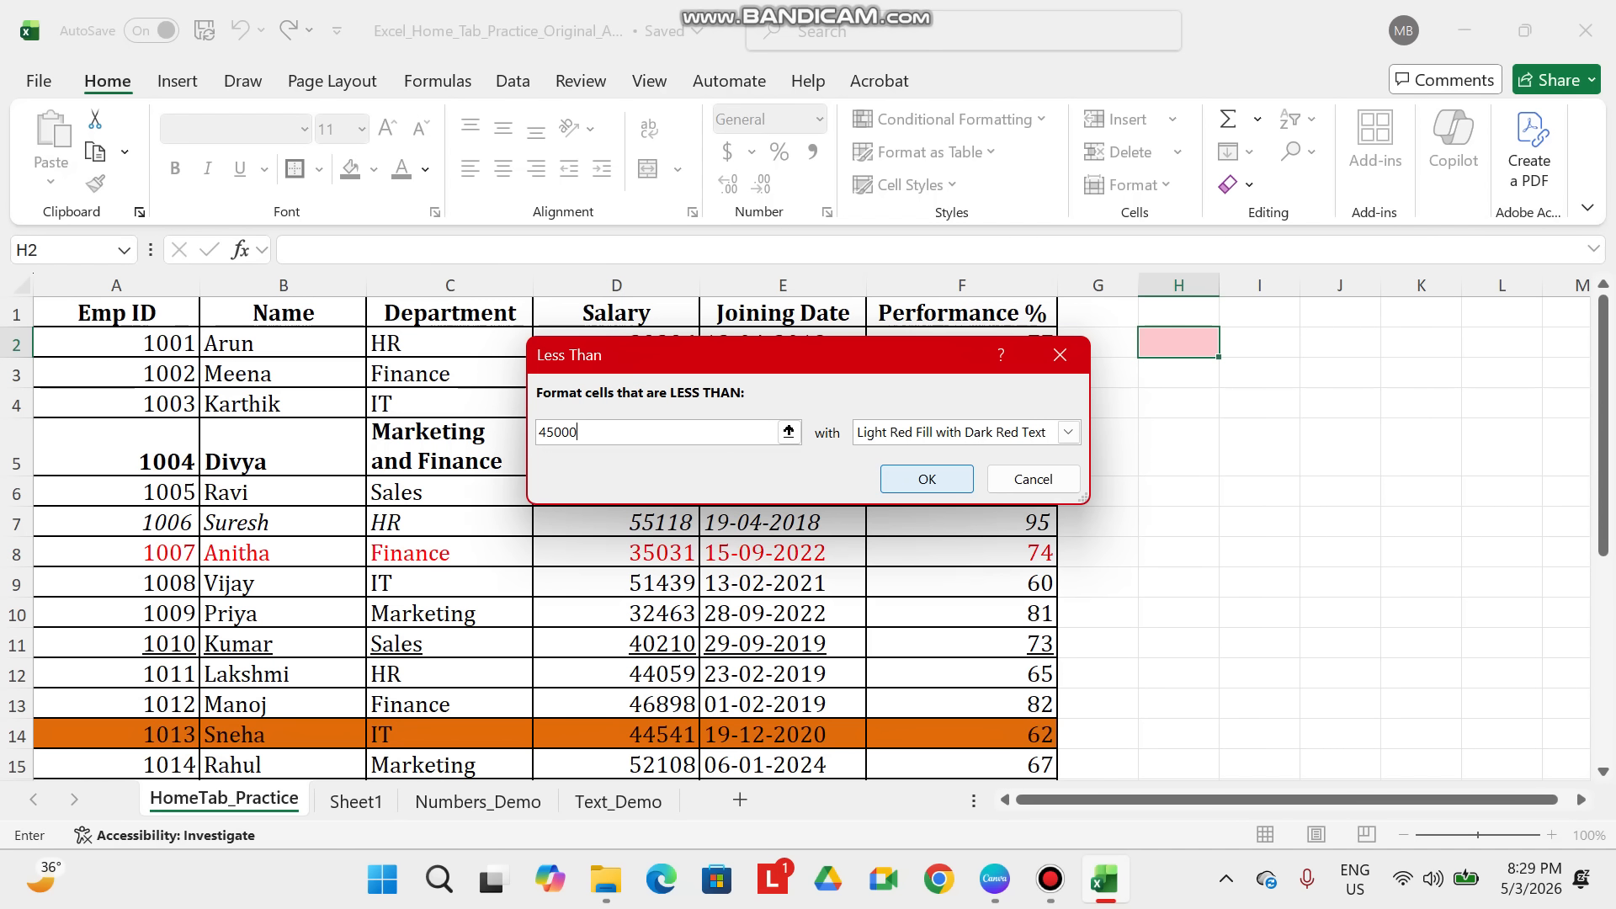
{"action": "left_click", "coordinate": [927, 479]}
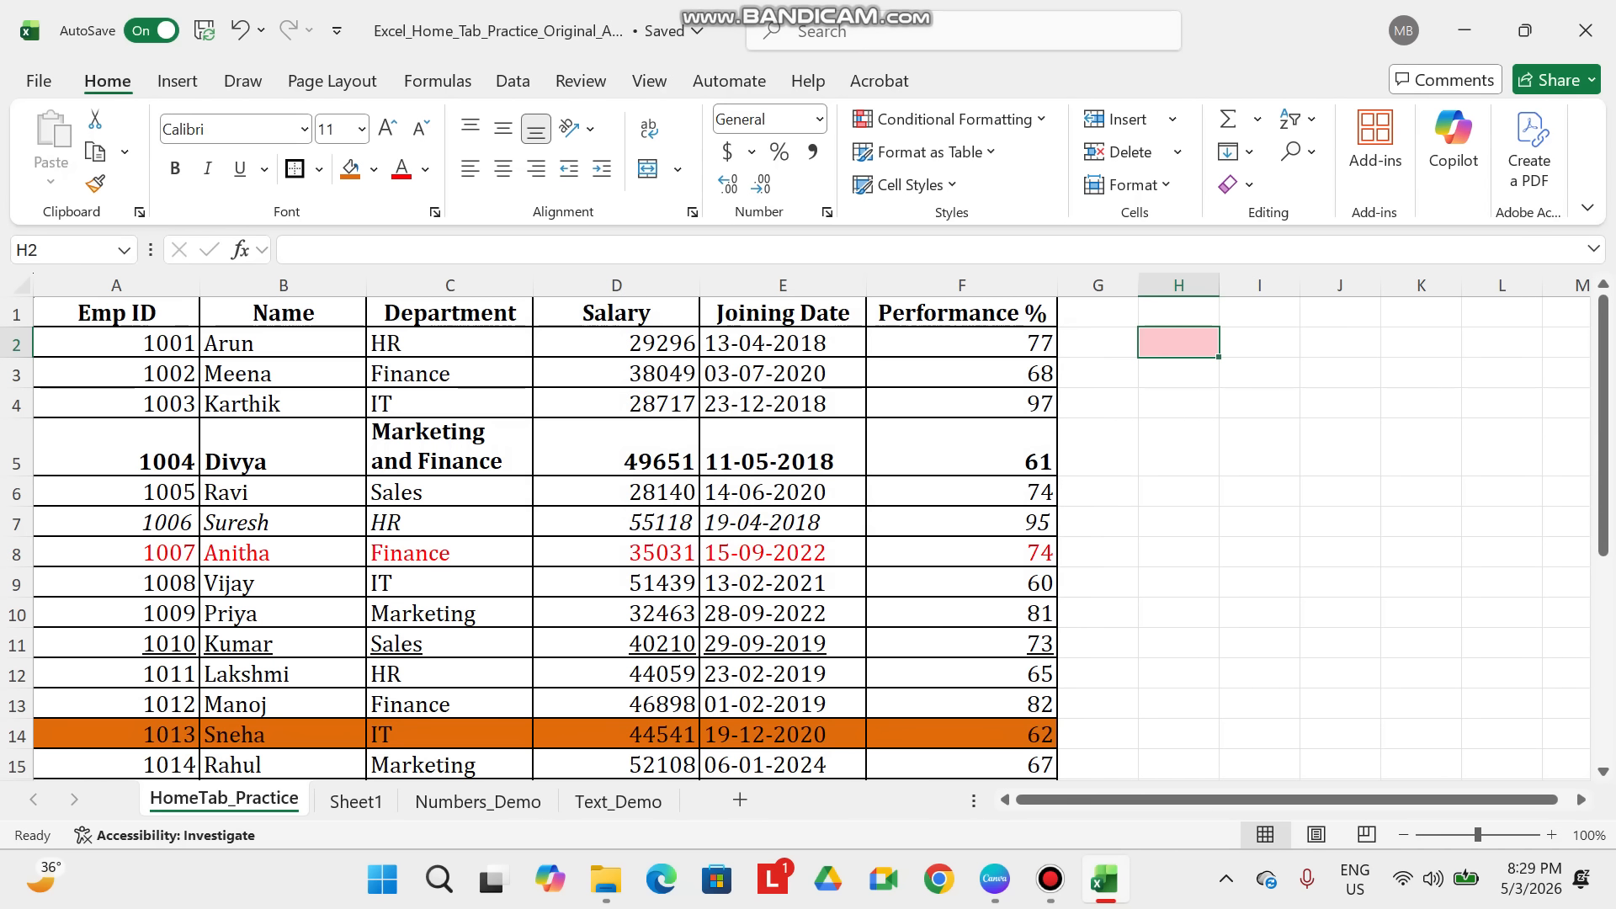
{"action": "left_click", "coordinate": [616, 374]}
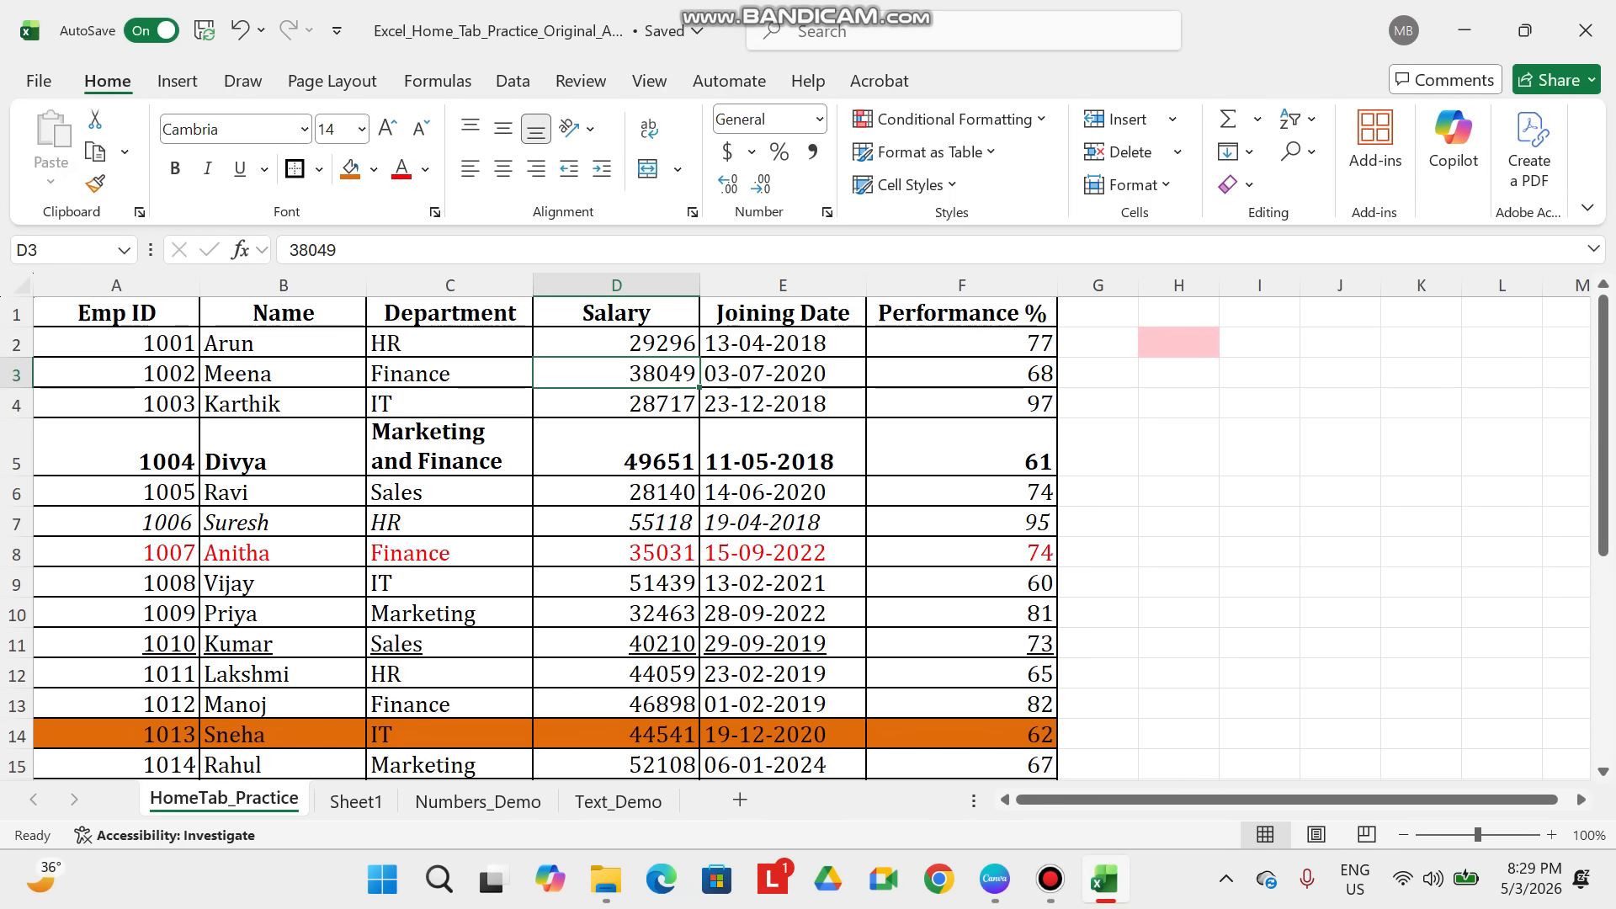
{"action": "left_click", "coordinate": [1179, 342]}
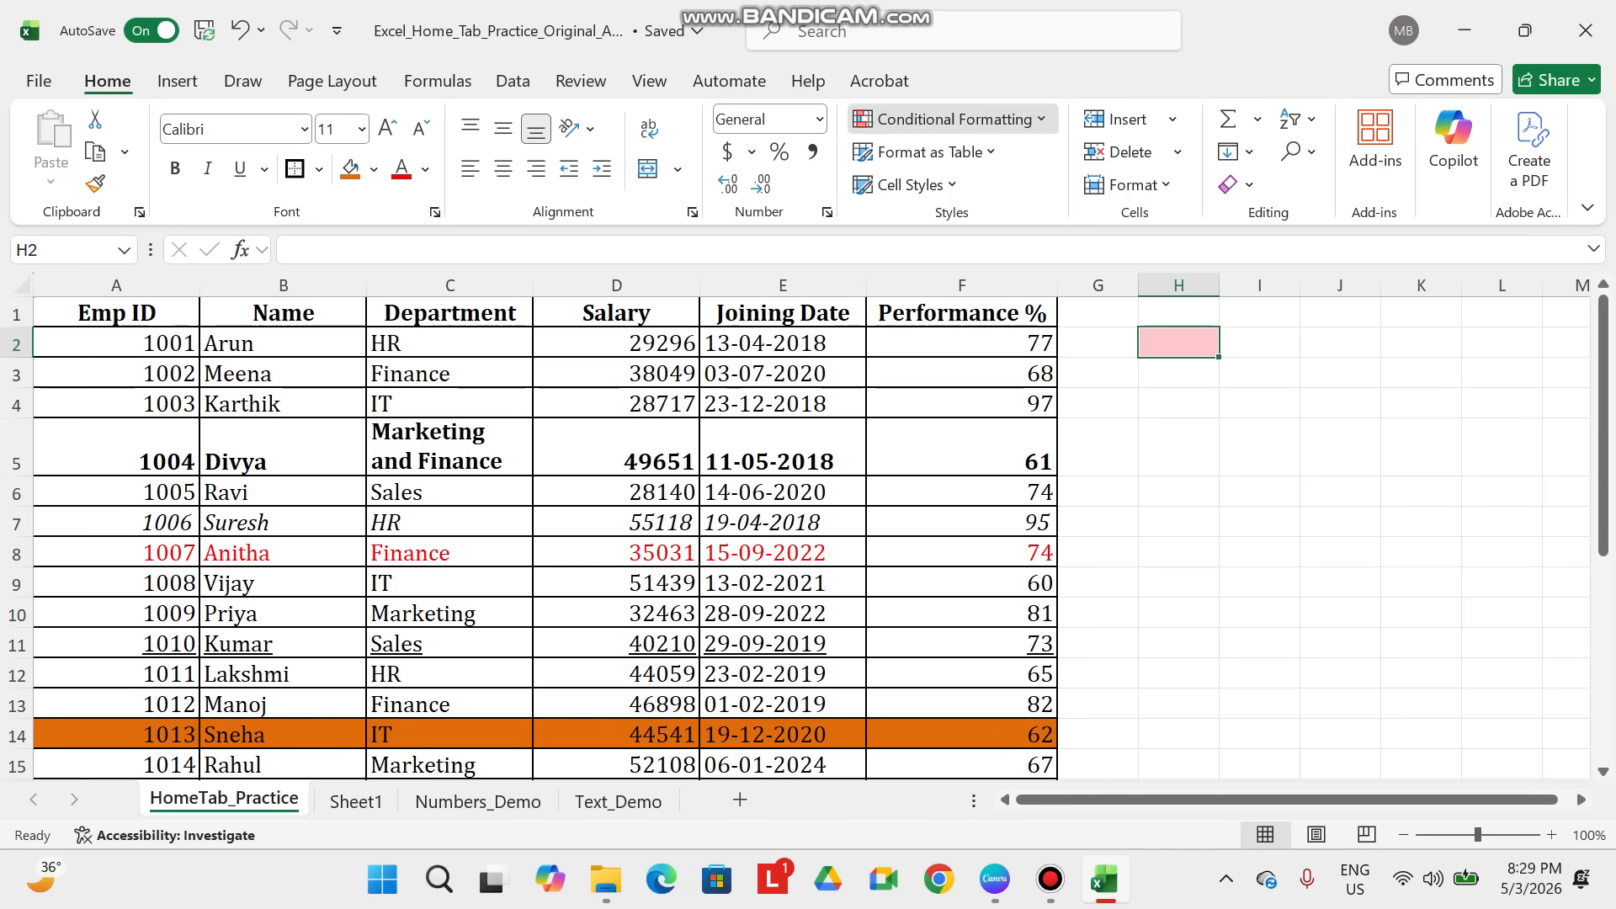
{"action": "left_click", "coordinate": [948, 119]}
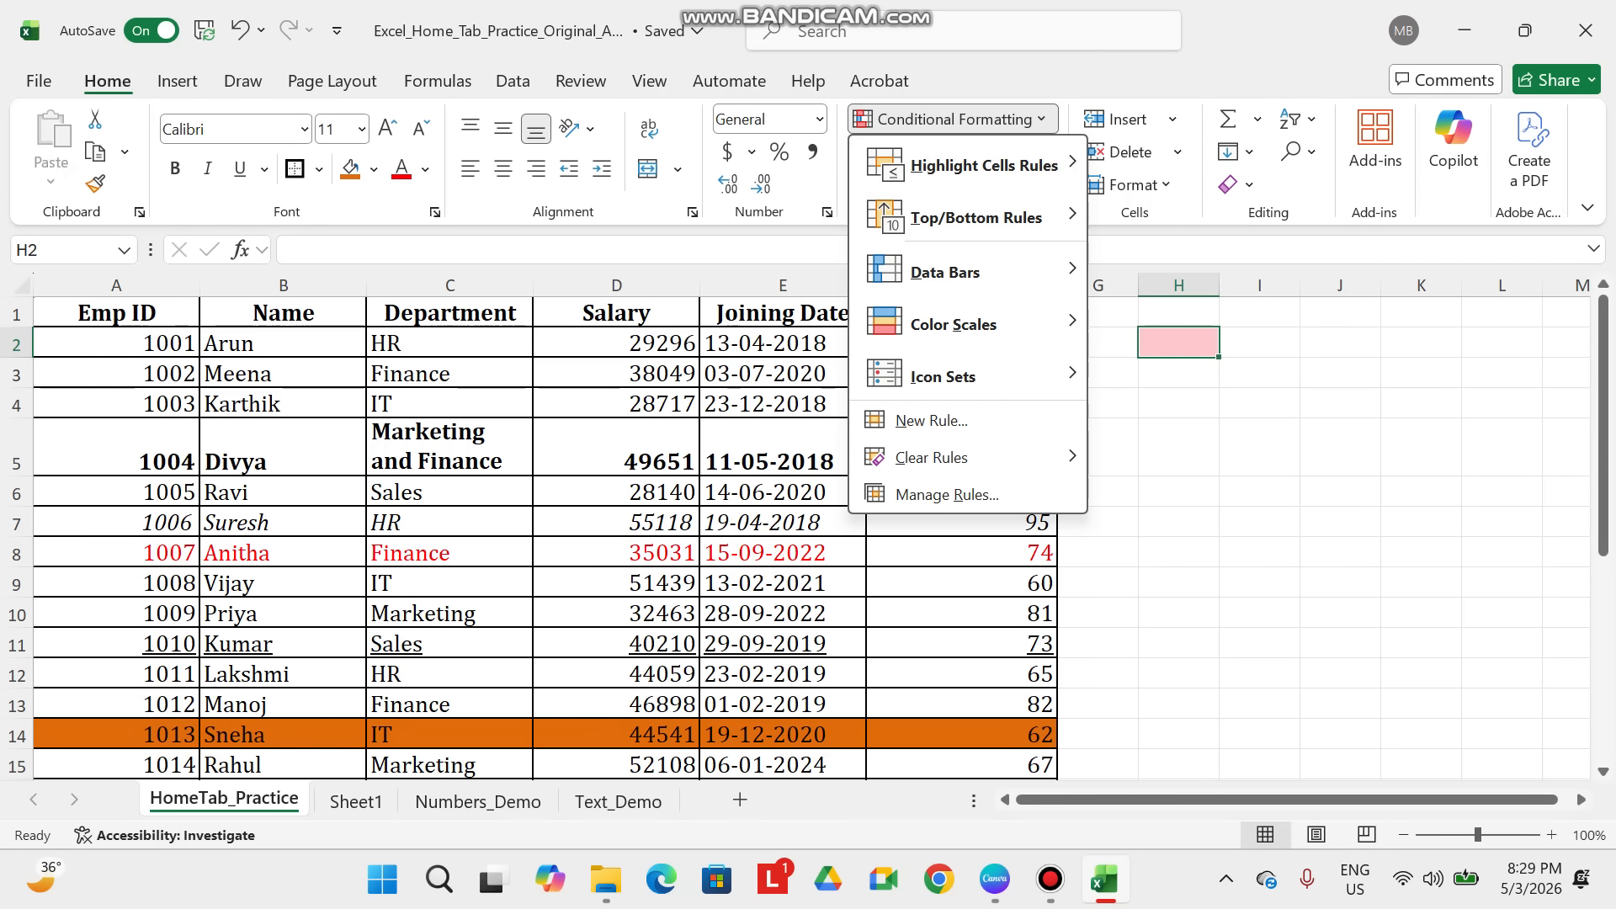
{"action": "left_click", "coordinate": [617, 404]}
{"action": "left_click", "coordinate": [616, 404]}
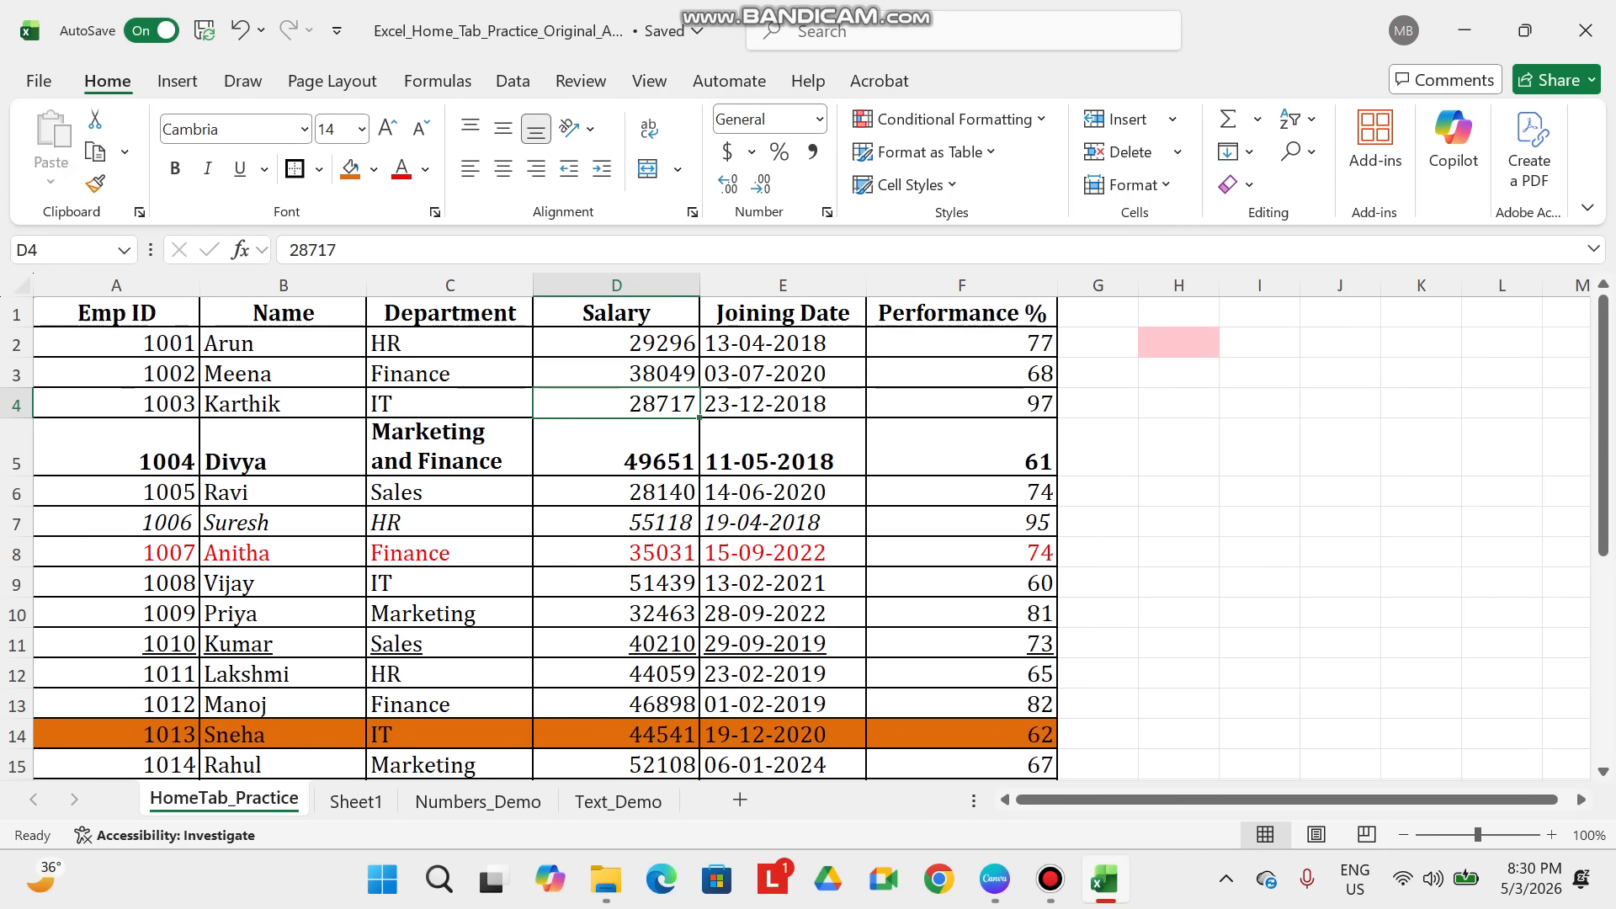
- Highlight values greater than 40000 in the whole Salary column with Light Red Fill with Dark Red Text and check the rows
{"action": "left_click", "coordinate": [616, 285]}
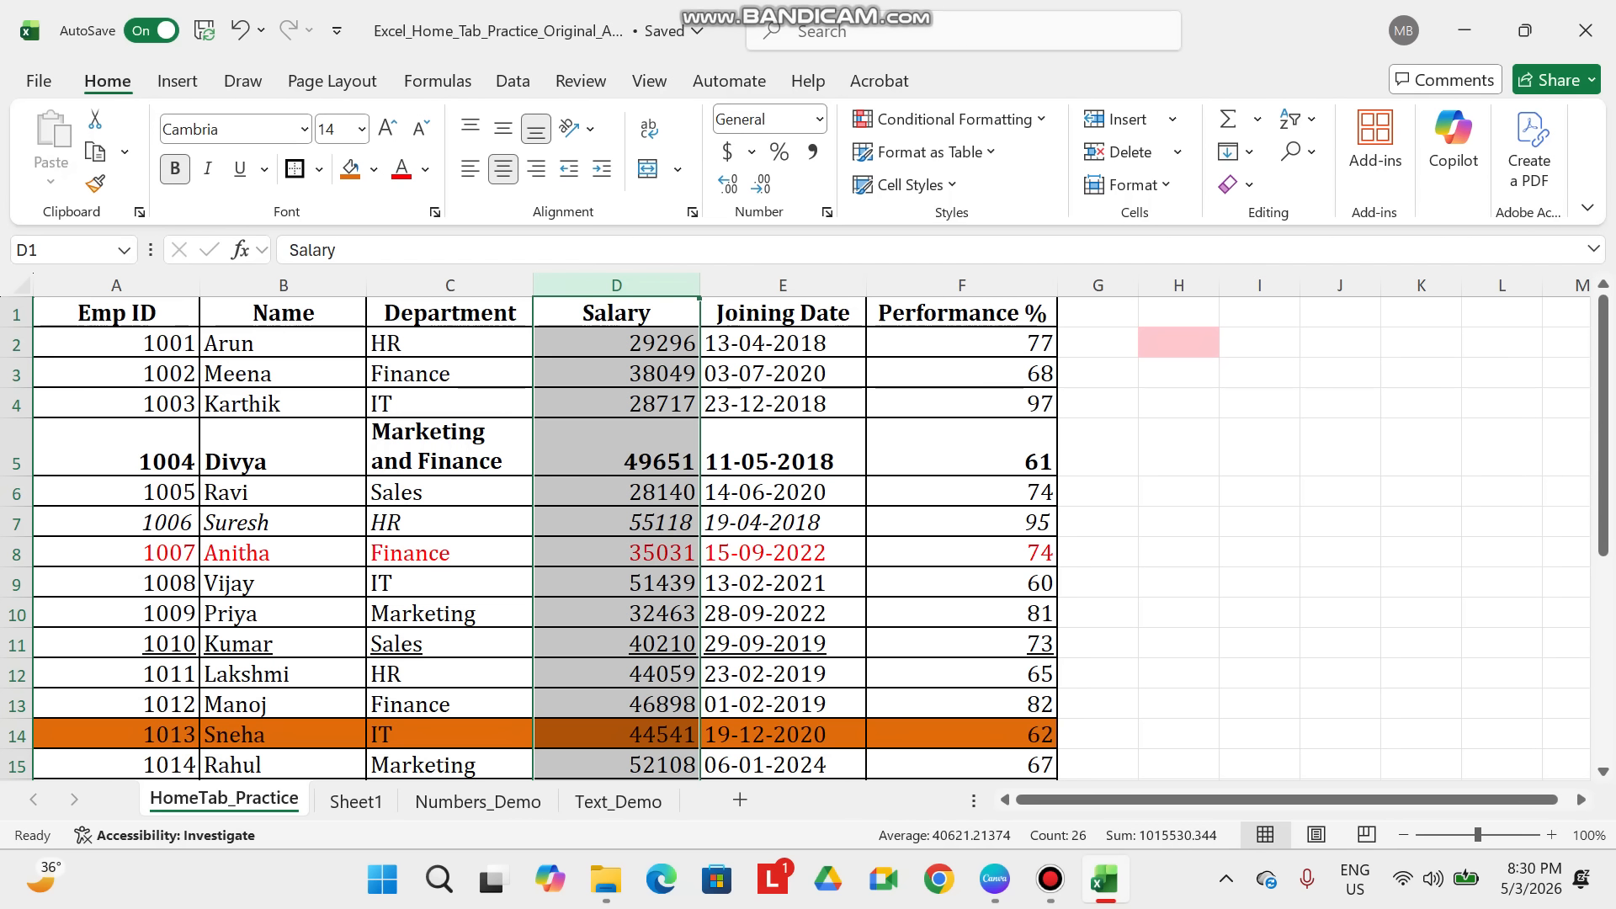
{"action": "left_click", "coordinate": [947, 118]}
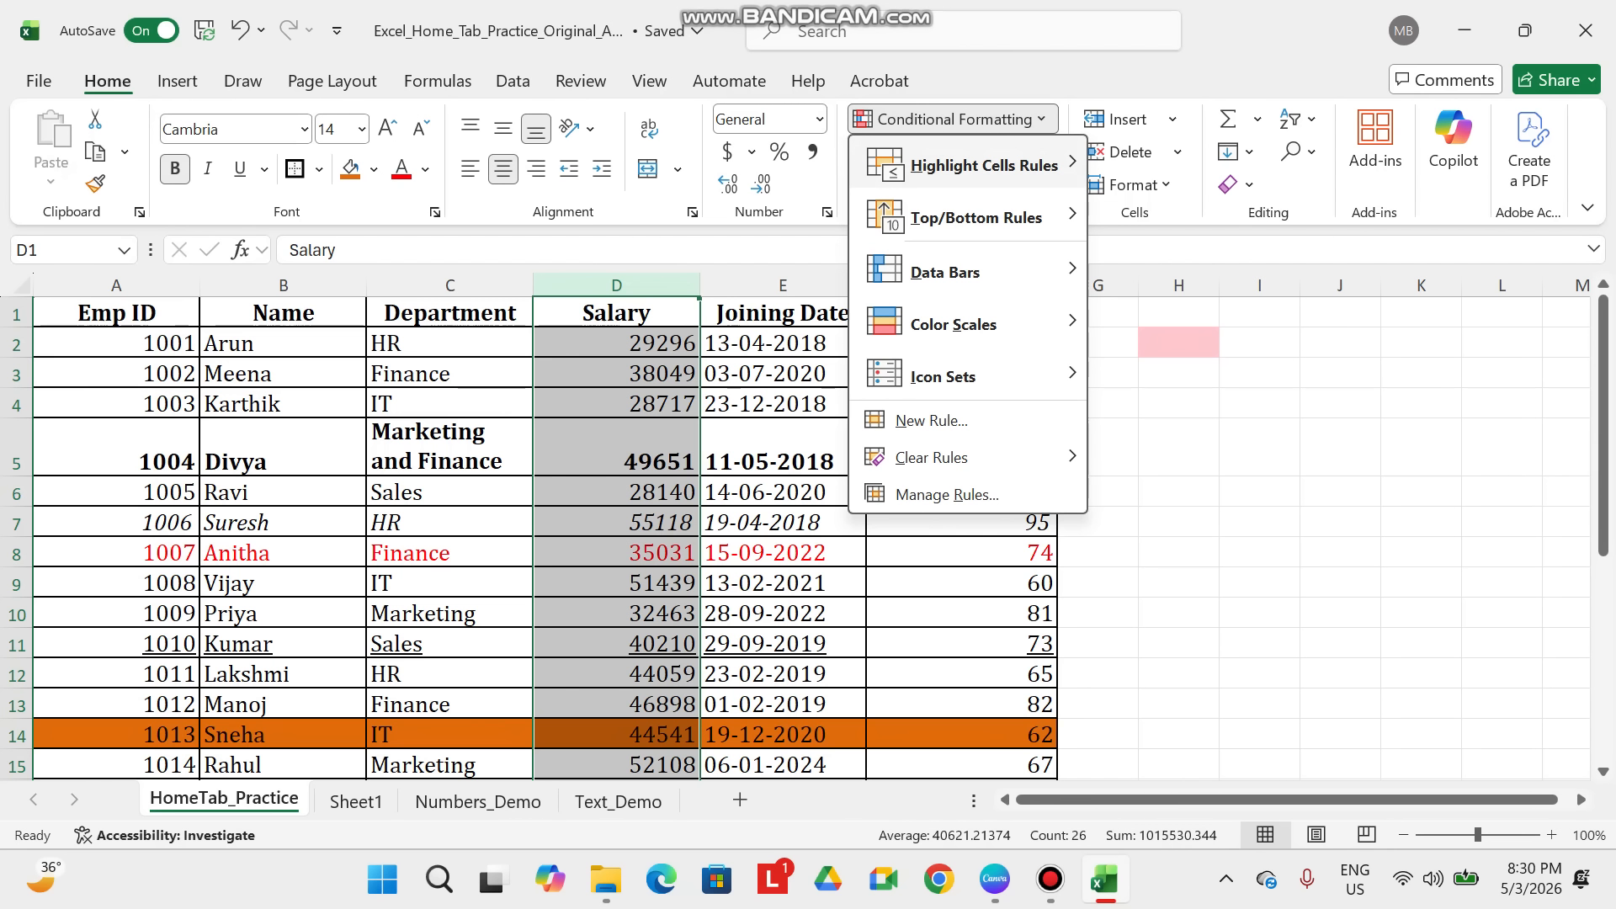
{"action": "mouse_move", "coordinate": [985, 165]}
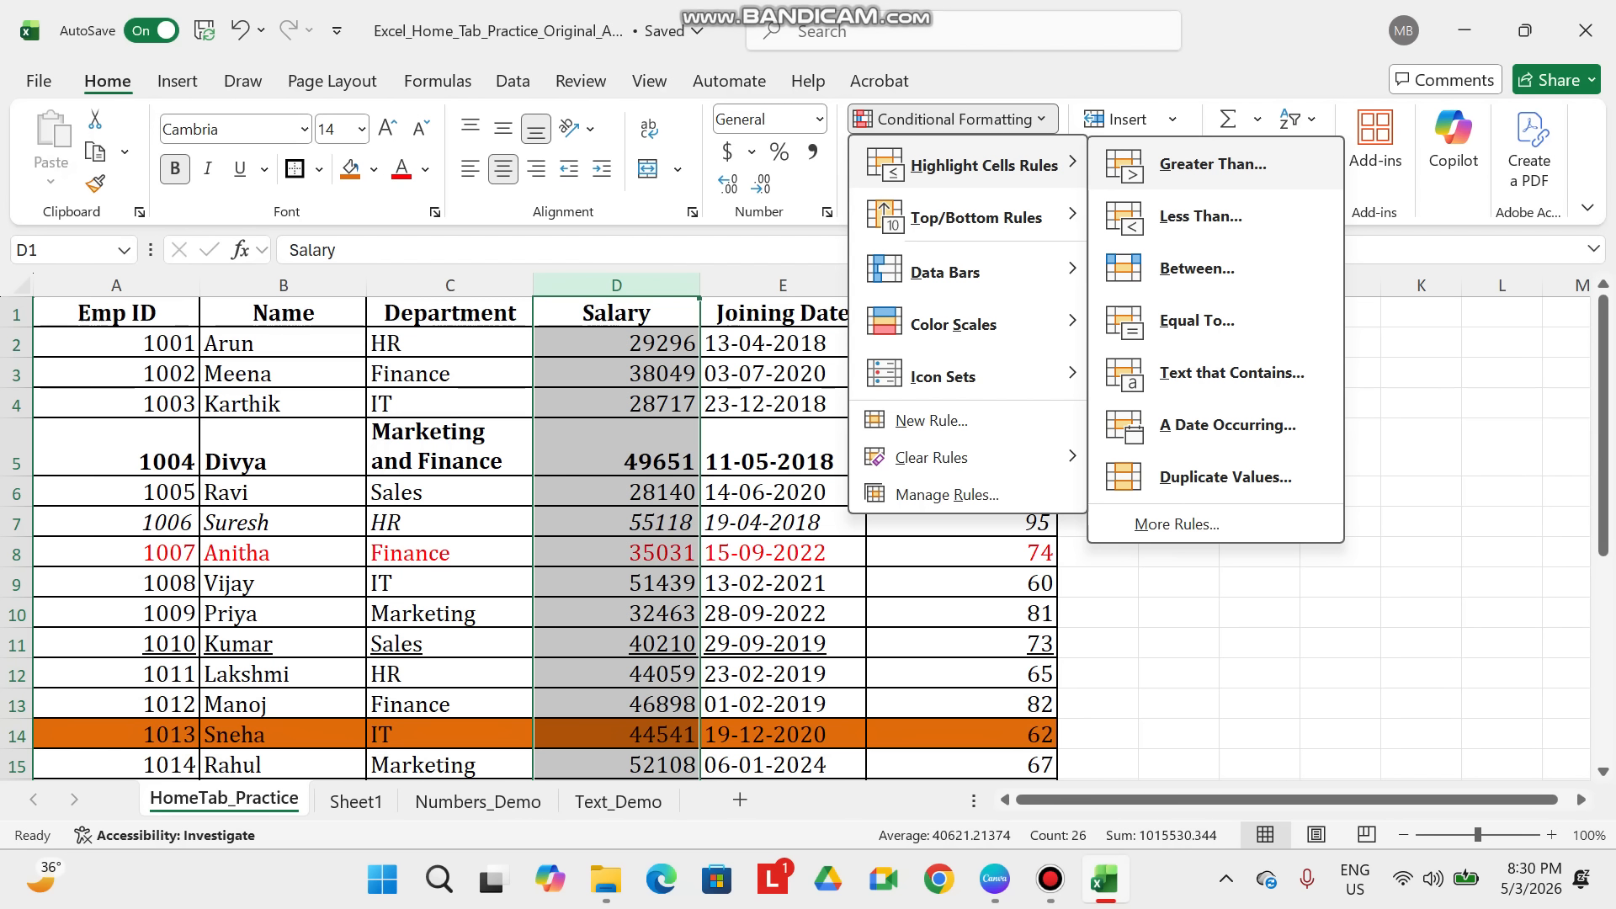
{"action": "left_click", "coordinate": [1212, 164]}
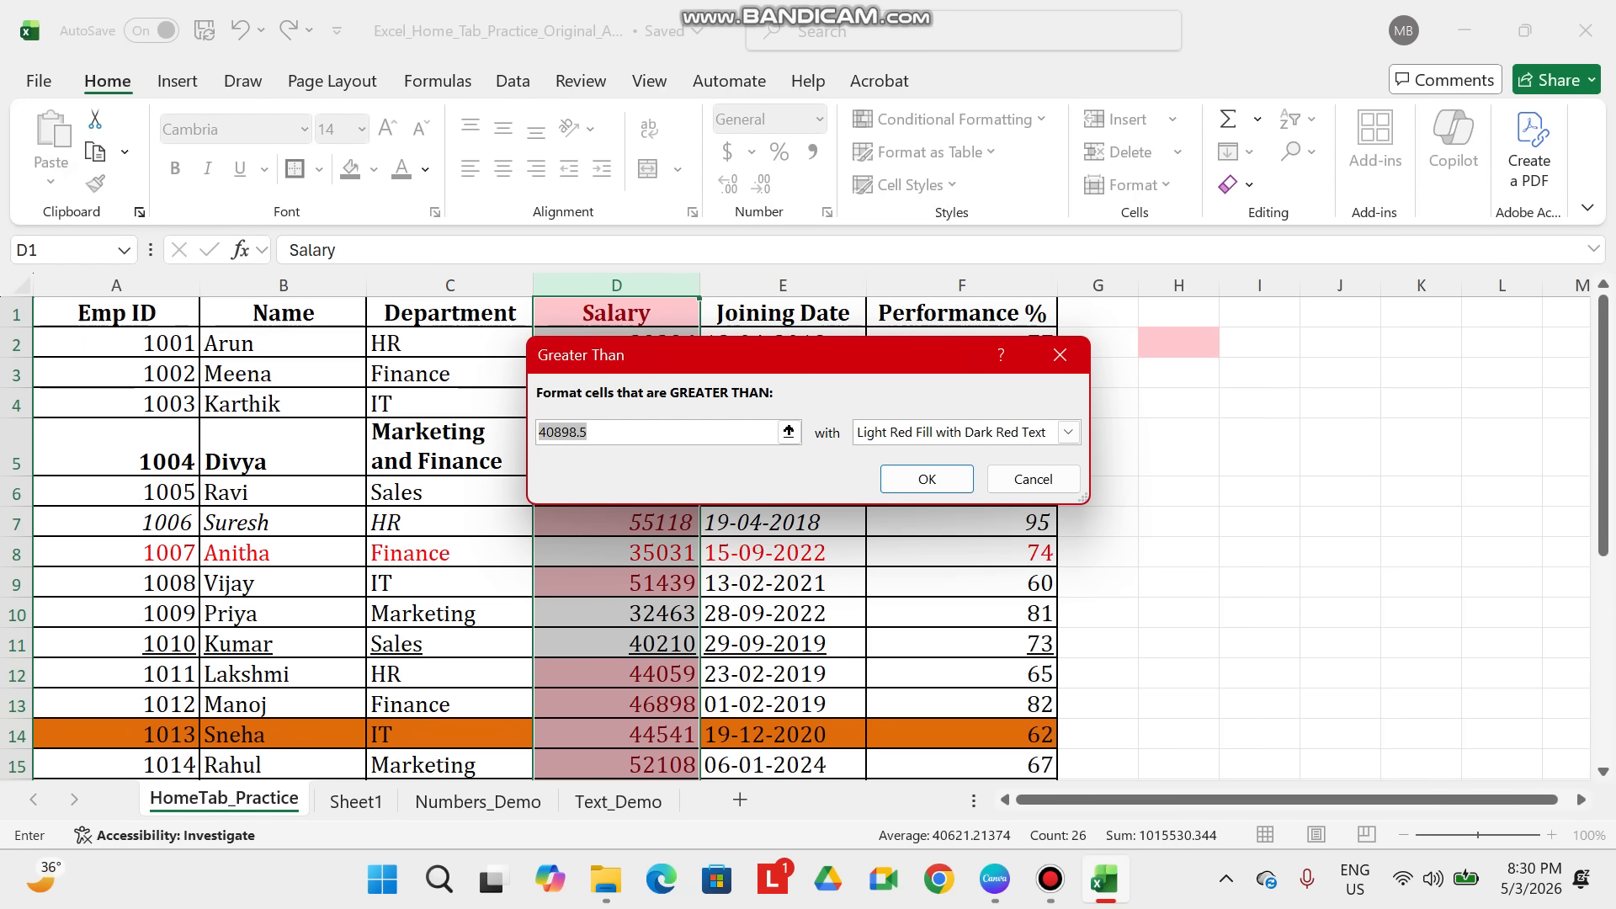
{"action": "type", "text": "40000"}
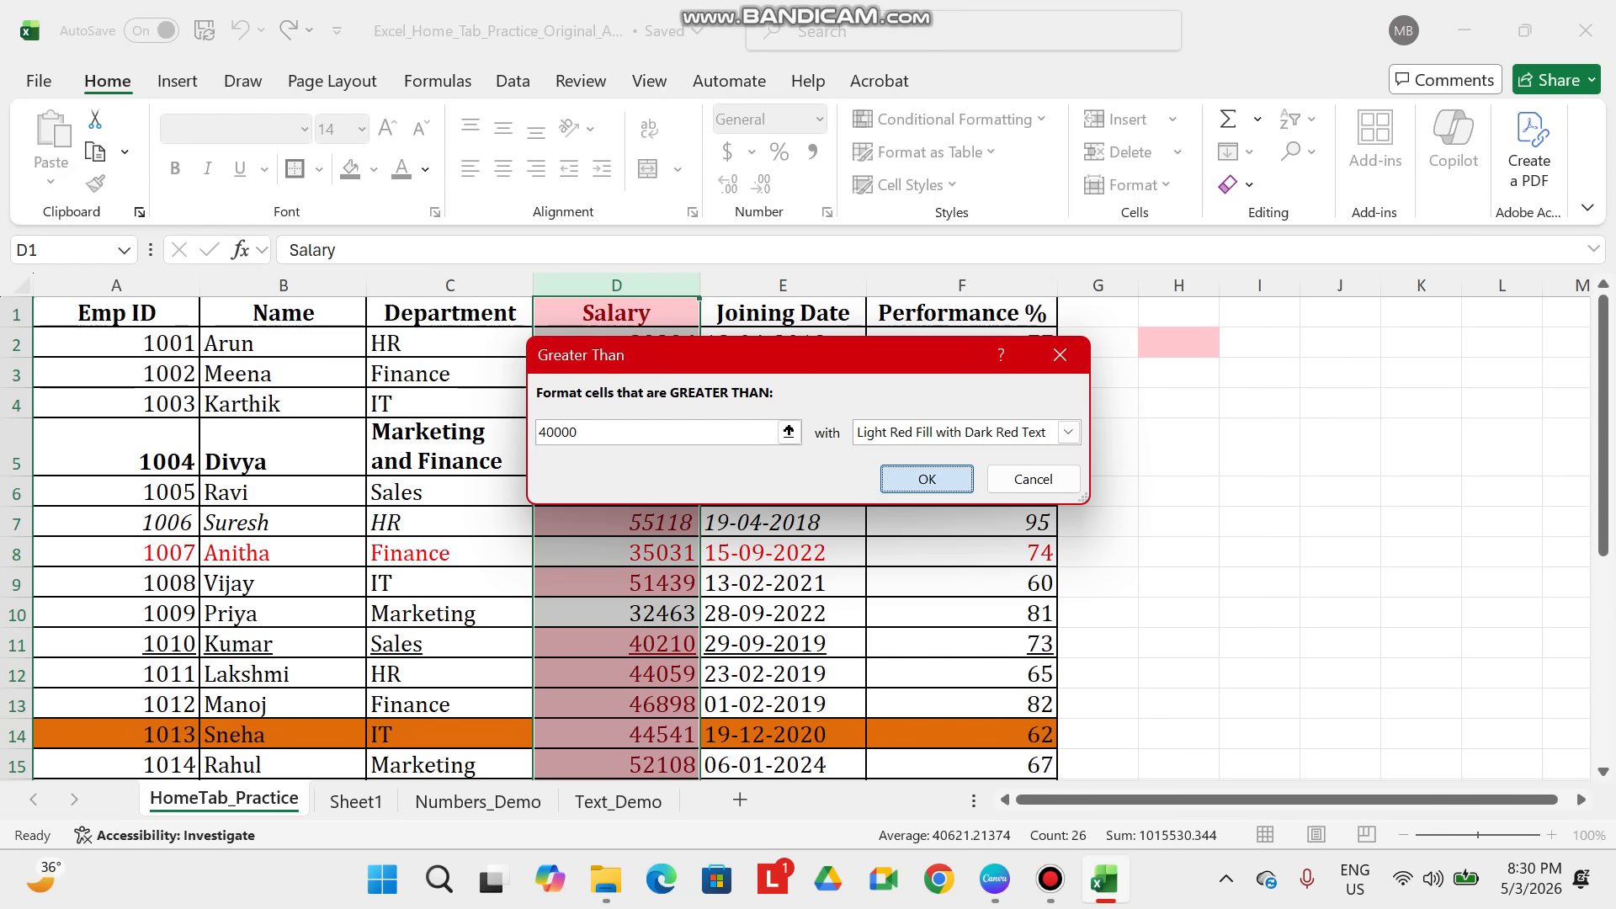
{"action": "left_click", "coordinate": [927, 479]}
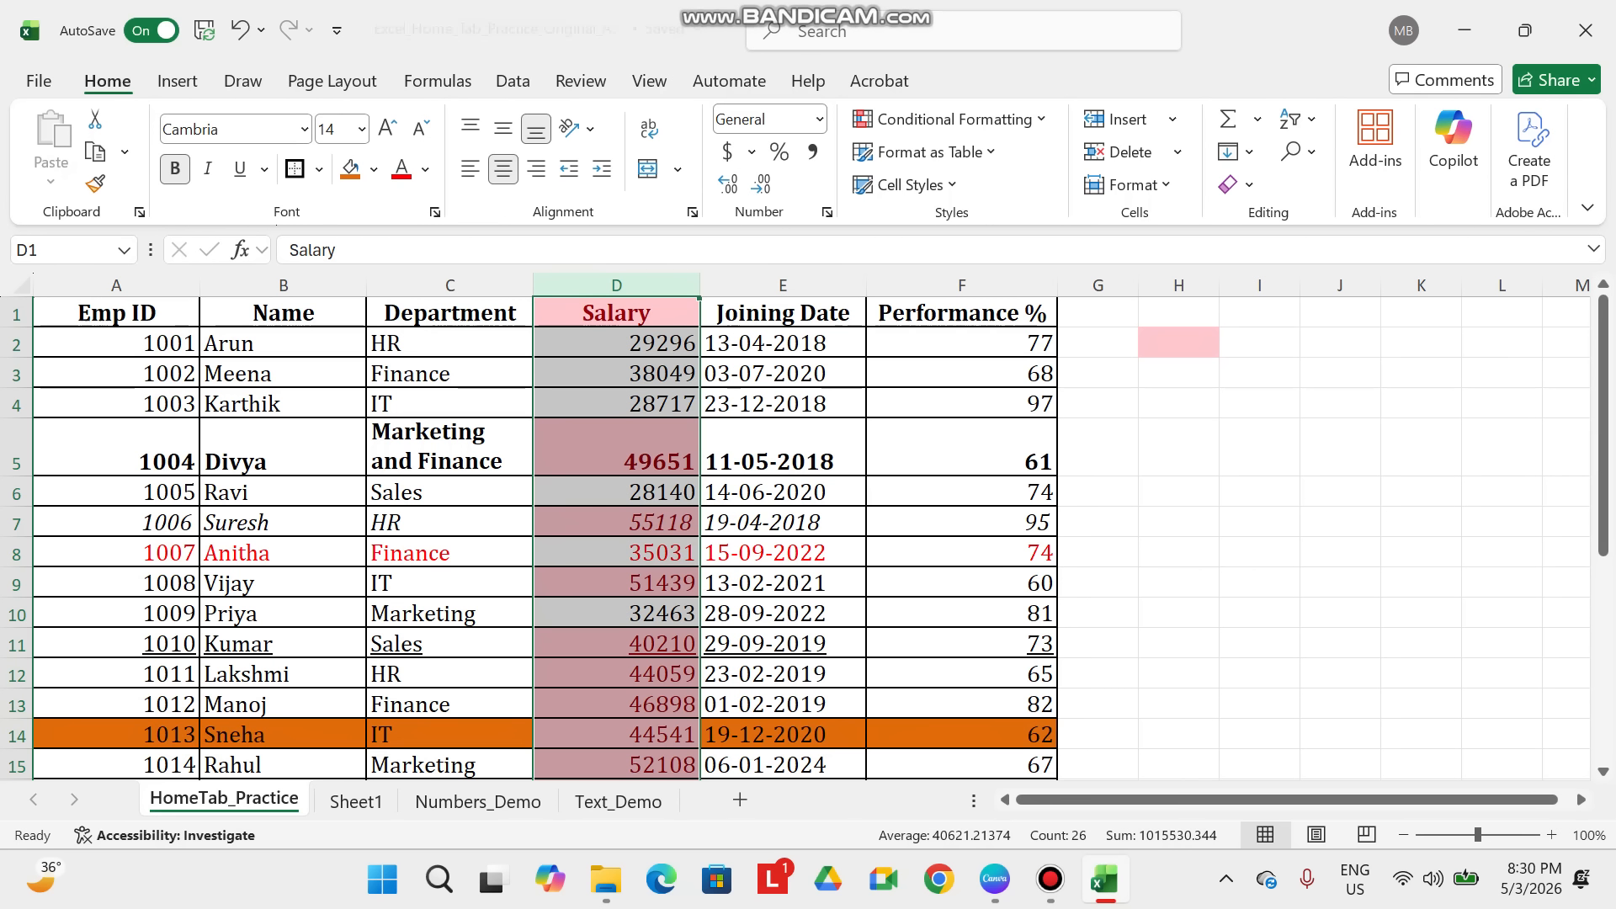
{"action": "left_click", "coordinate": [616, 448]}
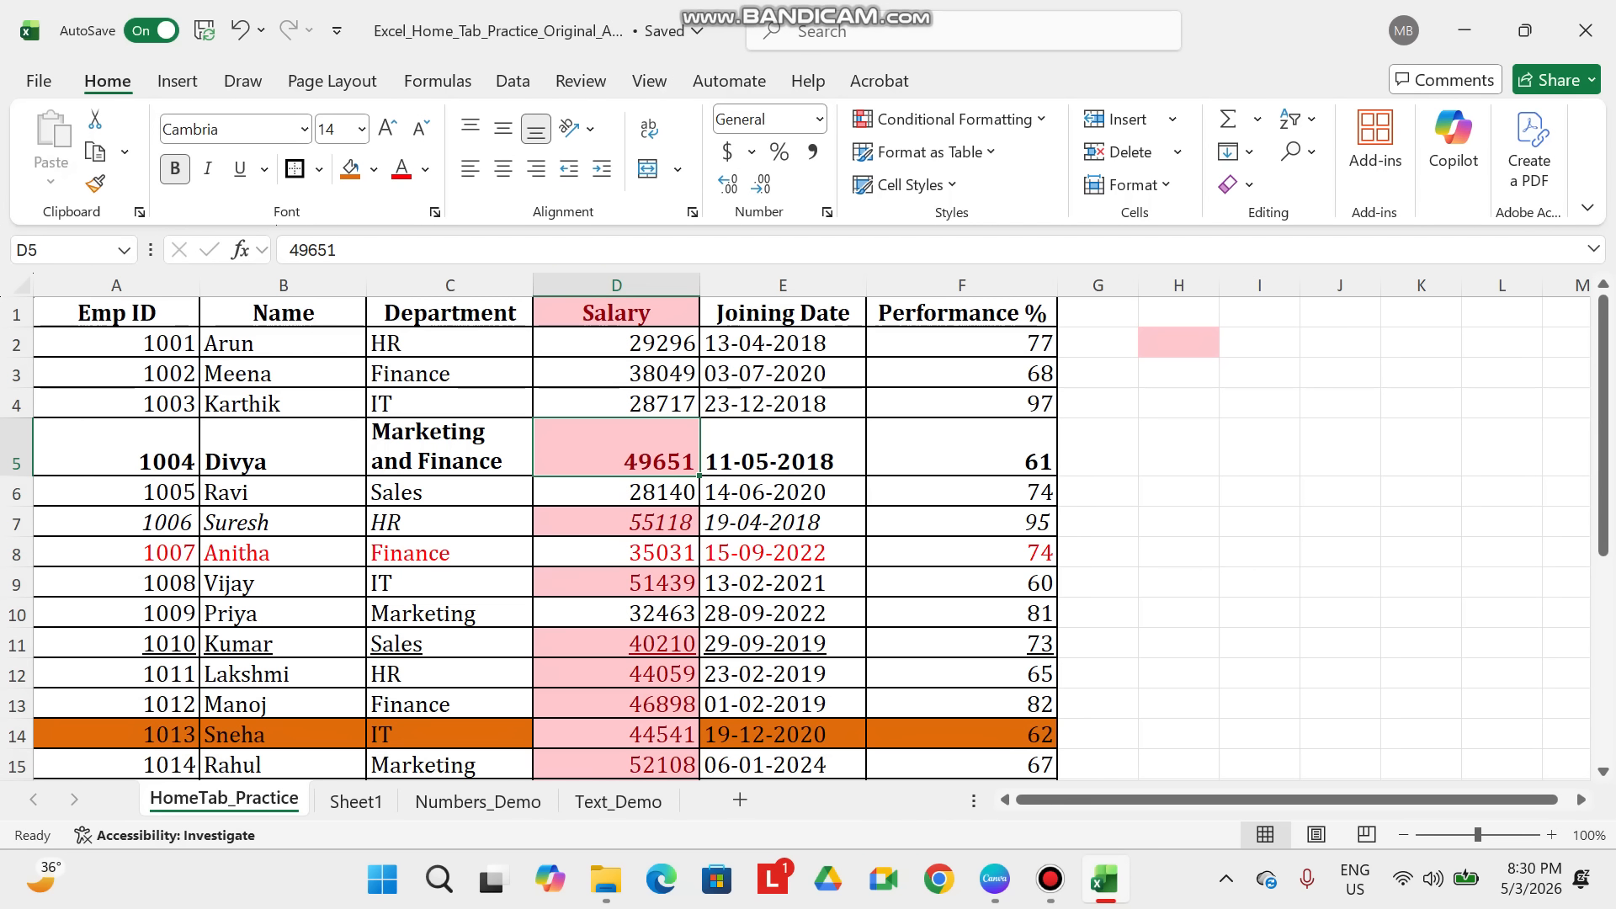
{"action": "scroll", "coordinate": [808, 539], "scroll_direction": "down", "scroll_amount": 5}
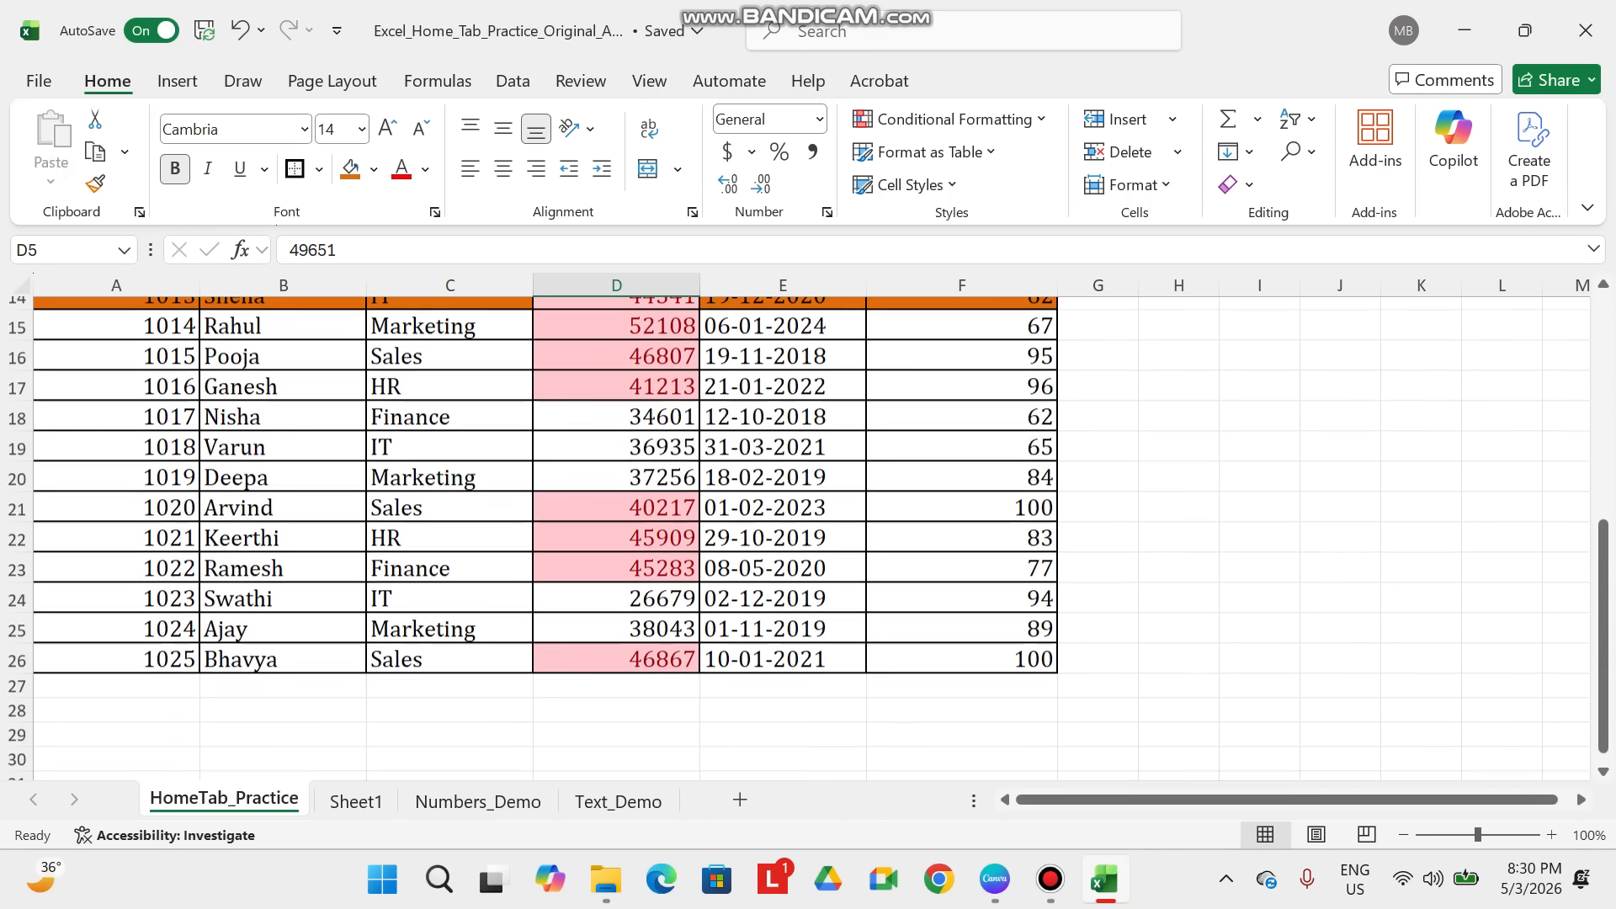
{"action": "scroll", "coordinate": [808, 539], "scroll_direction": "up", "scroll_amount": 5}
- Add a Less Than 45000 highlight rule to the salary in D2 with Light Red Fill with Dark Red Text
{"action": "left_click", "coordinate": [616, 343]}
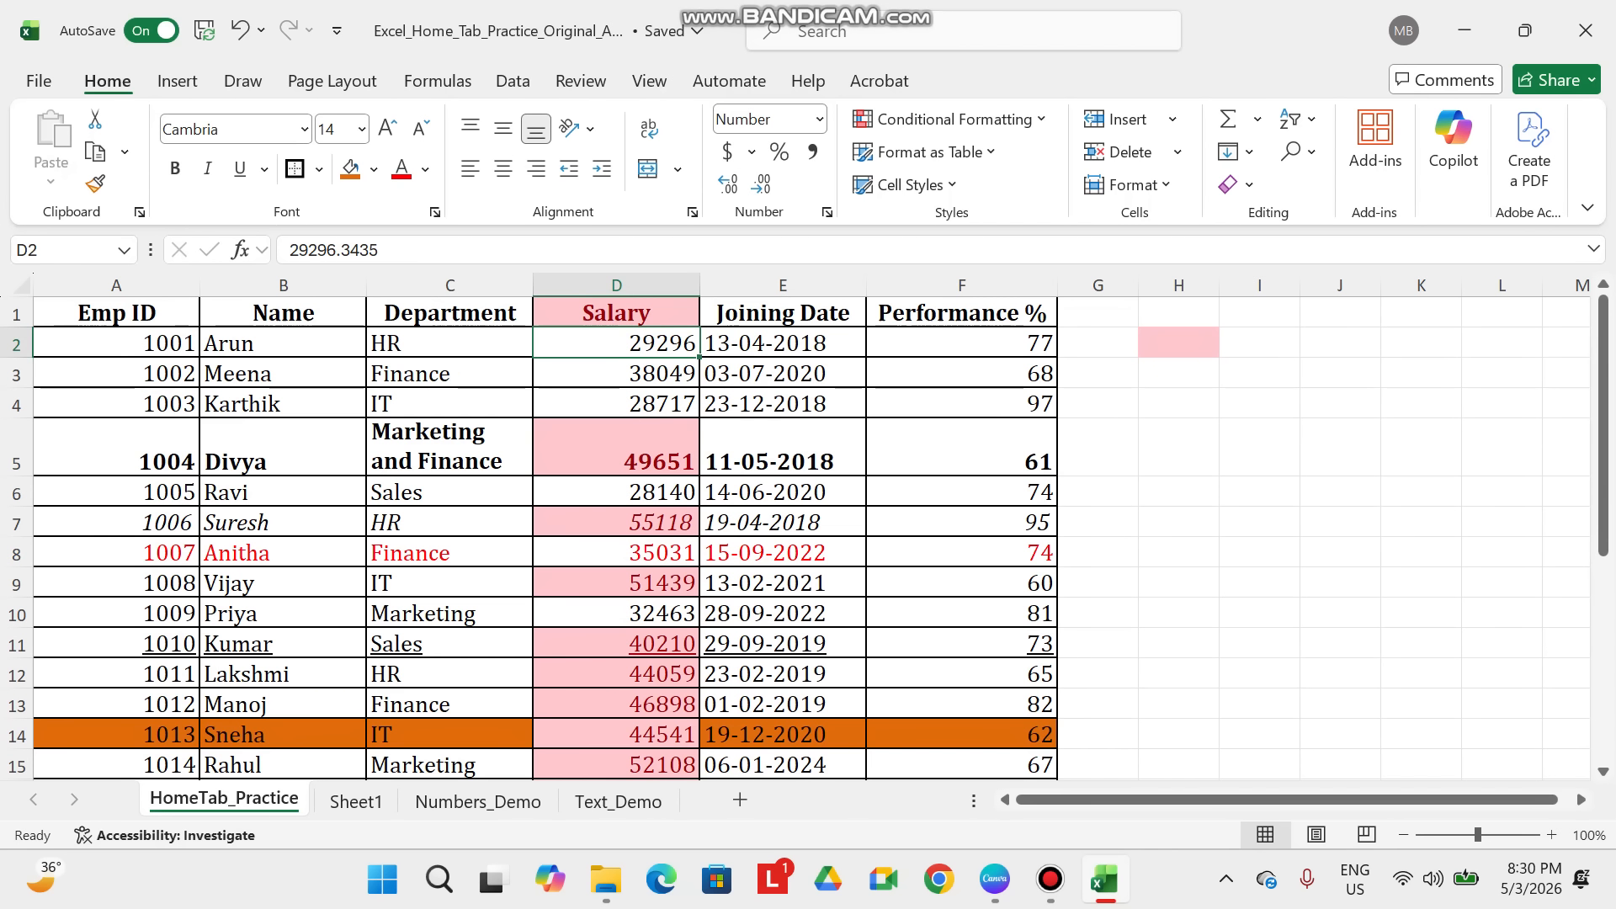
{"action": "left_click", "coordinate": [948, 119]}
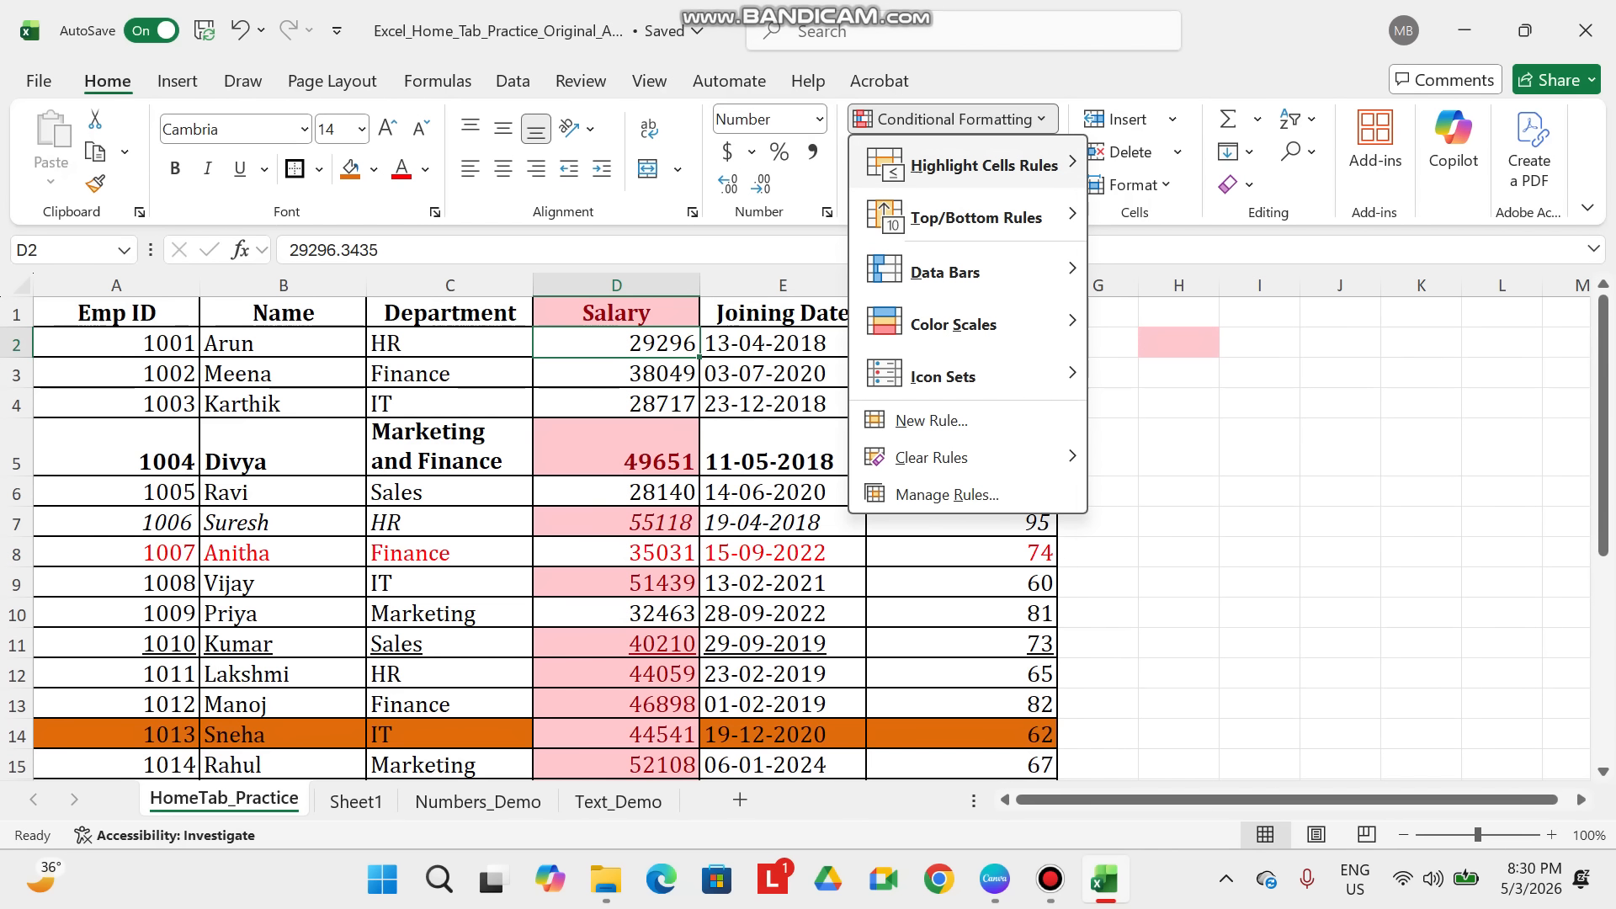
{"action": "mouse_move", "coordinate": [984, 165]}
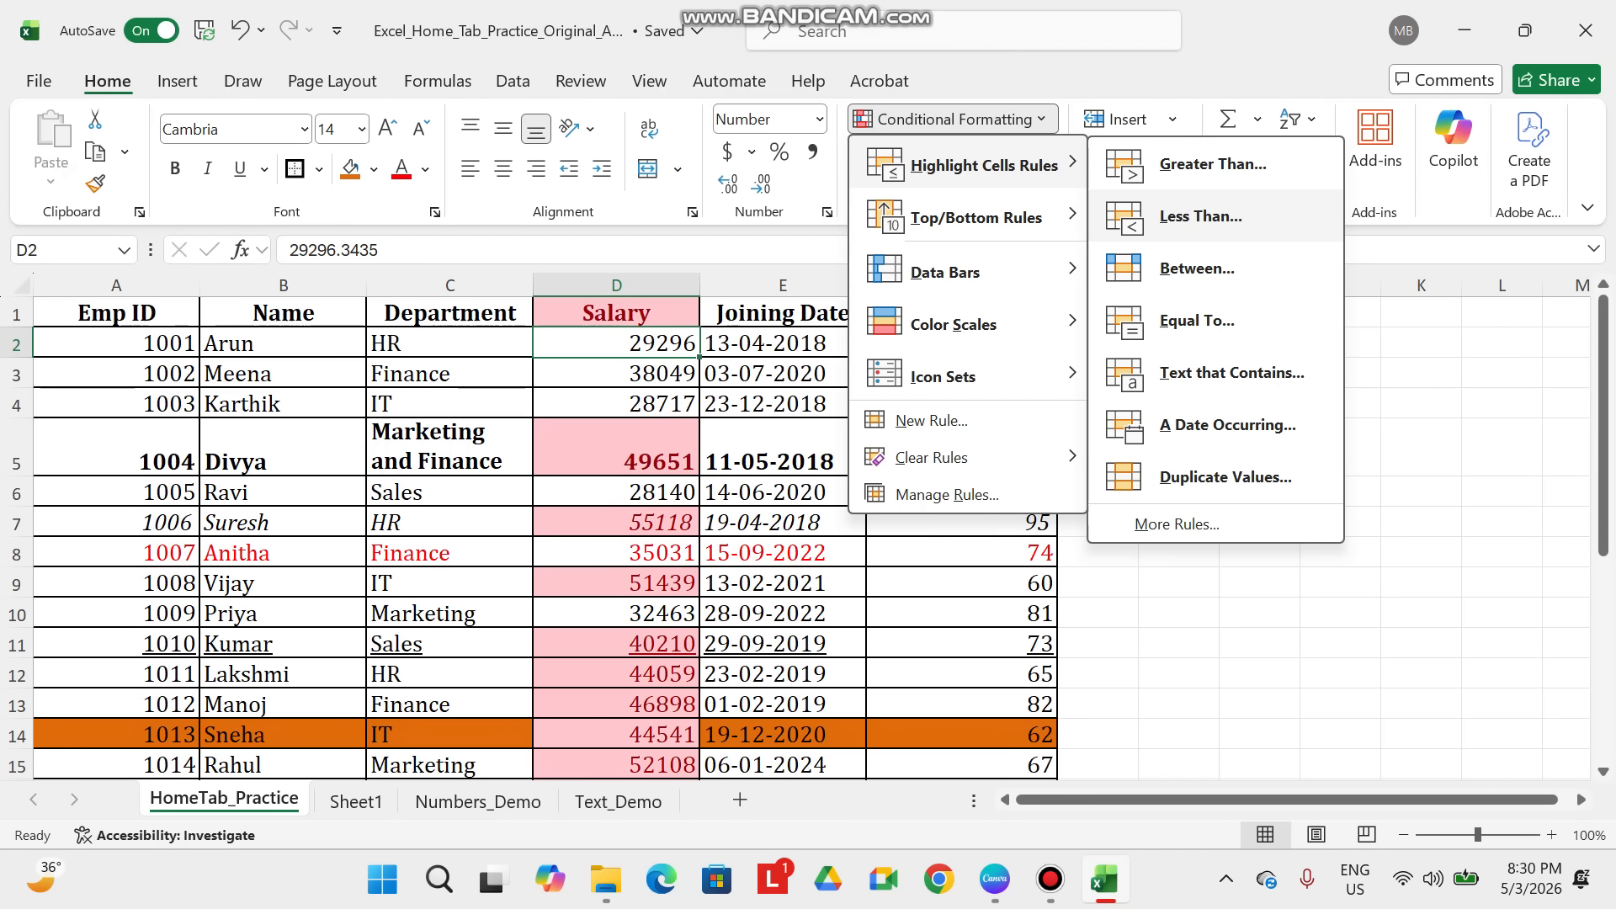
{"action": "left_click", "coordinate": [1201, 217]}
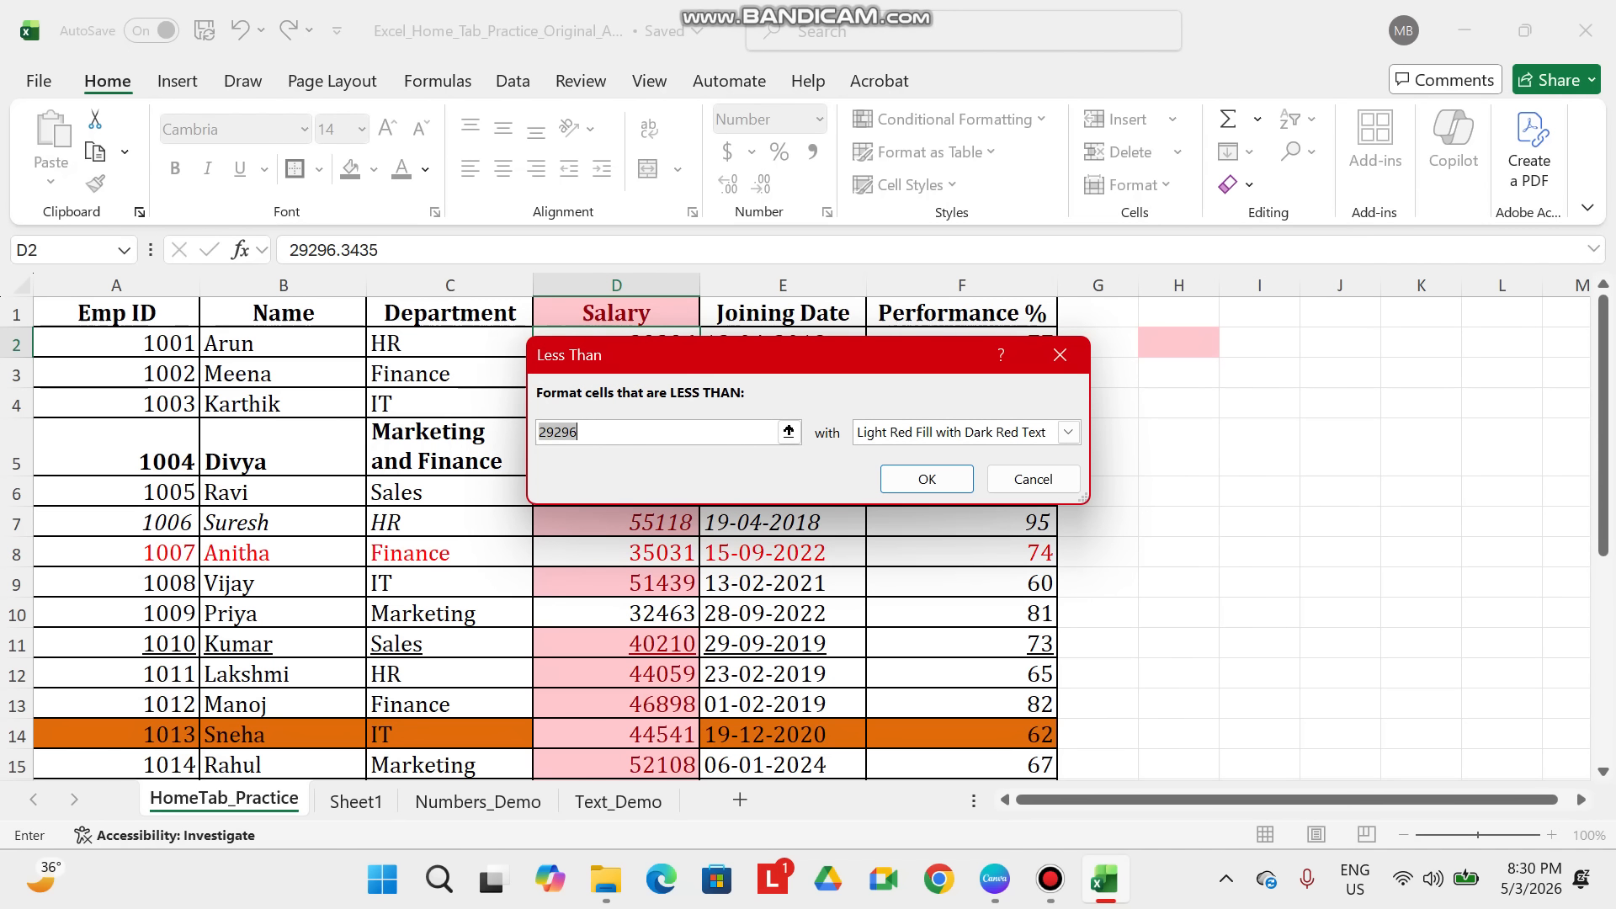
{"action": "type", "text": "45000"}
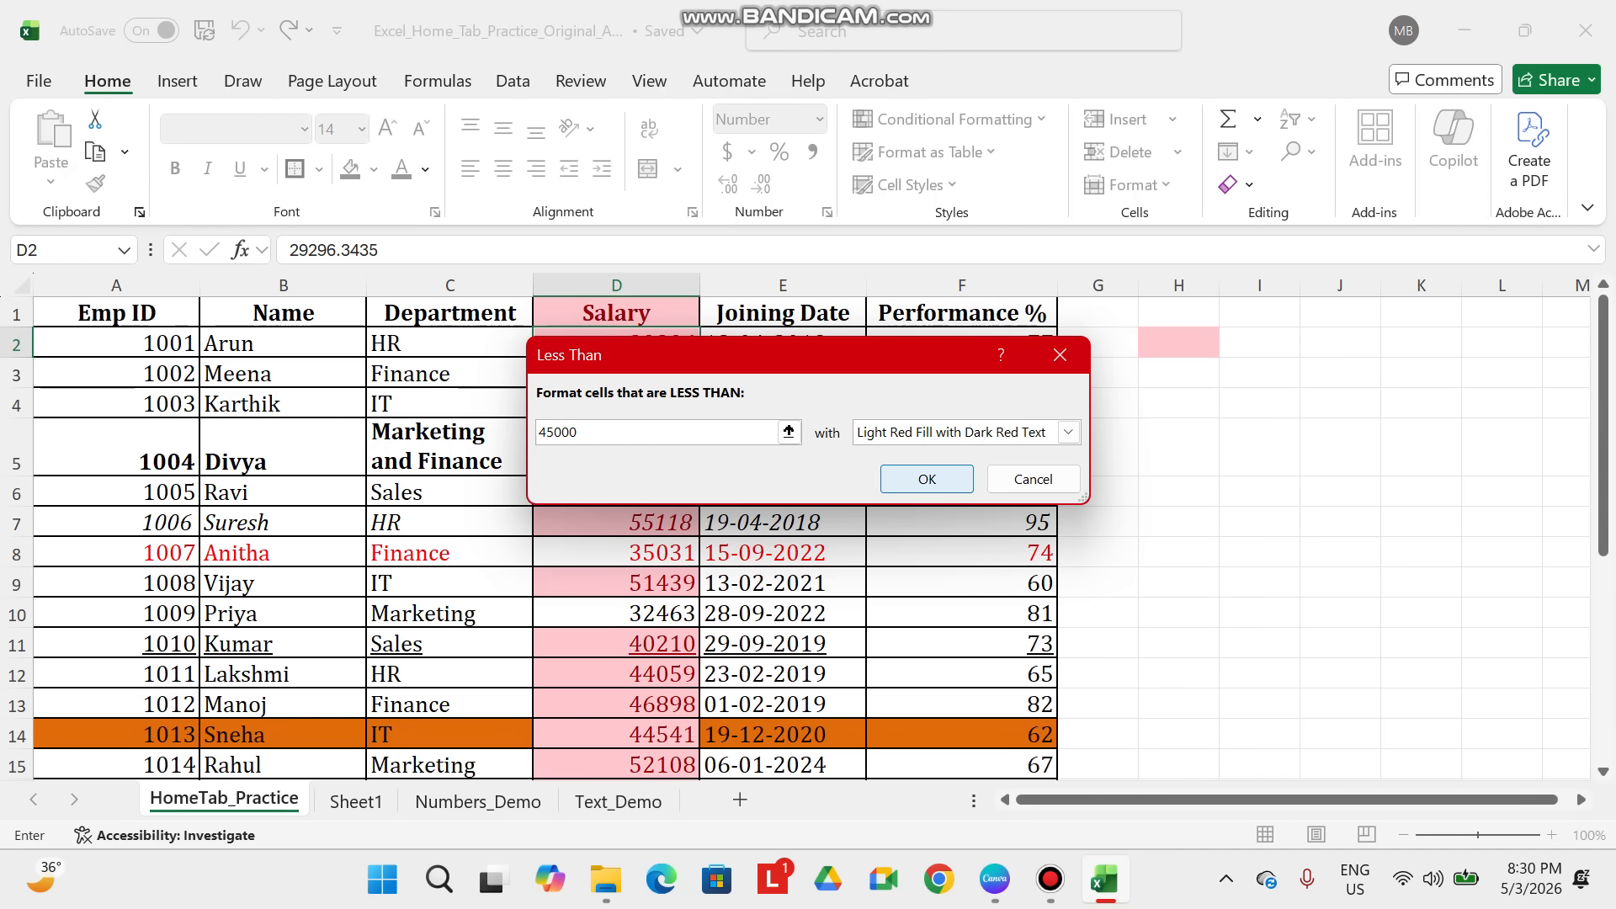
{"action": "left_click", "coordinate": [927, 478]}
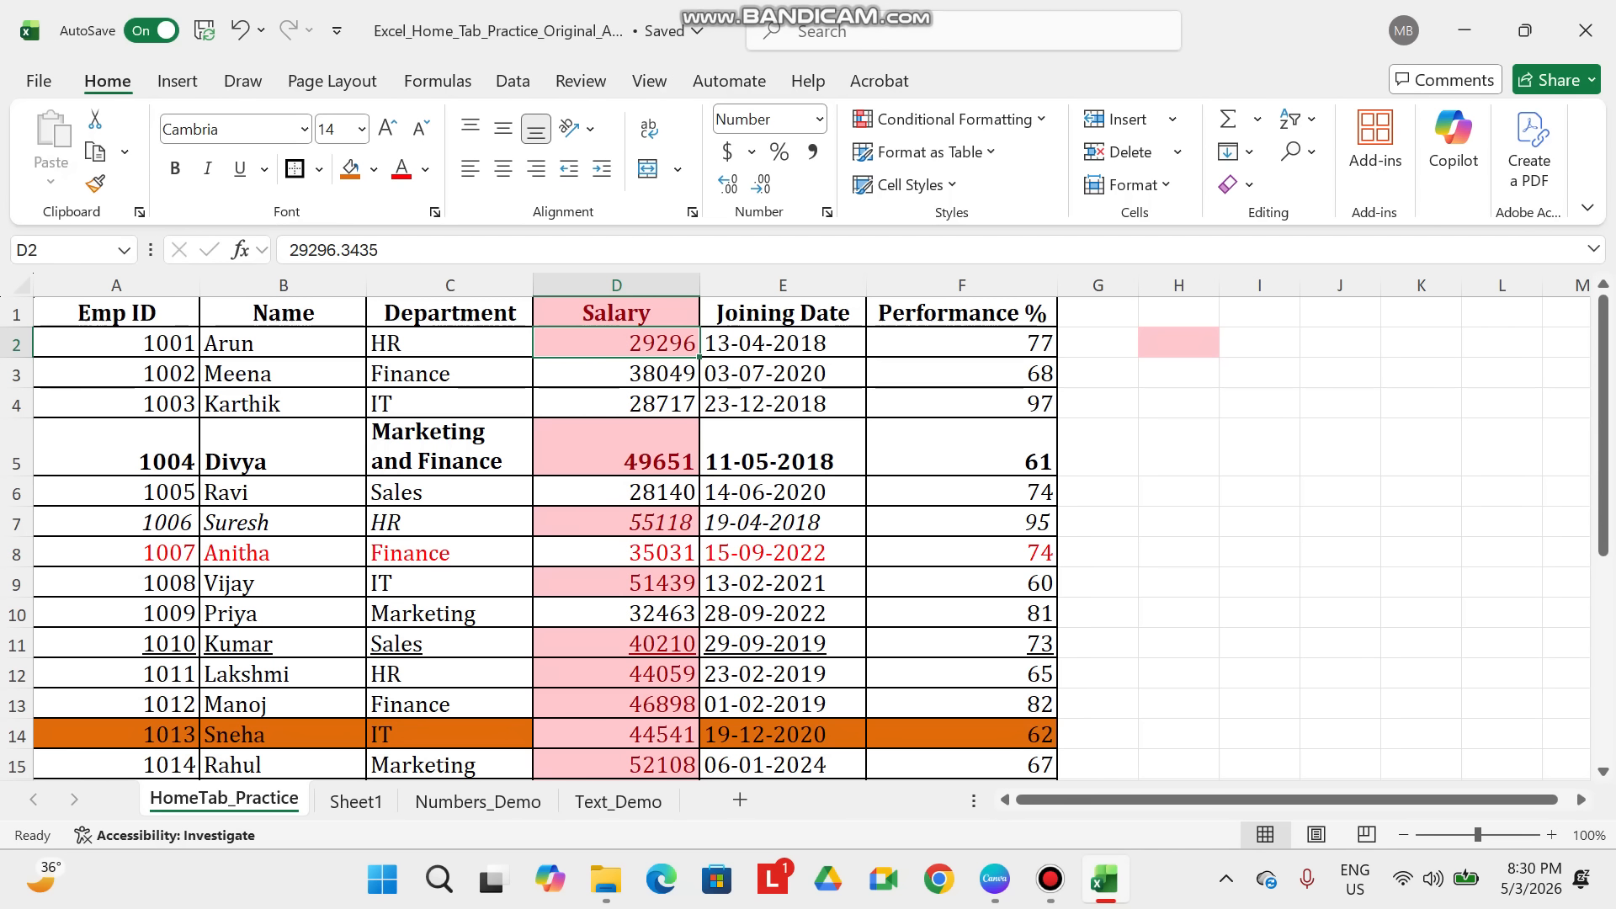
- Format the employee data in A1:F26 as a table with headers, using the Red, Table Style Medium 3 style
{"action": "left_click", "coordinate": [616, 523]}
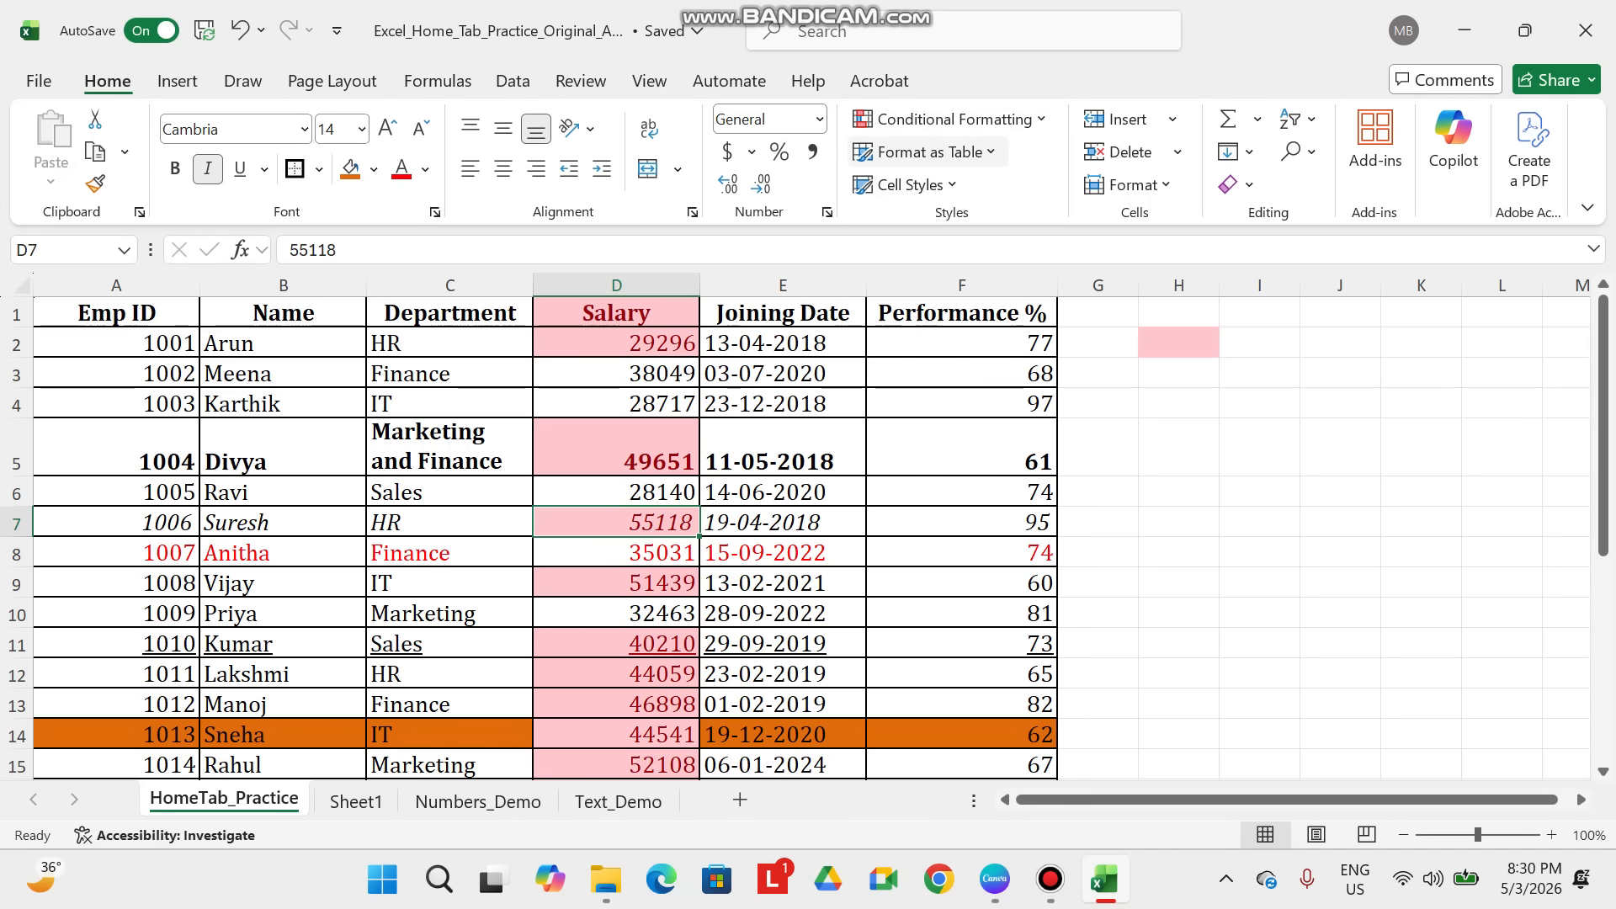
{"action": "left_click", "coordinate": [926, 152]}
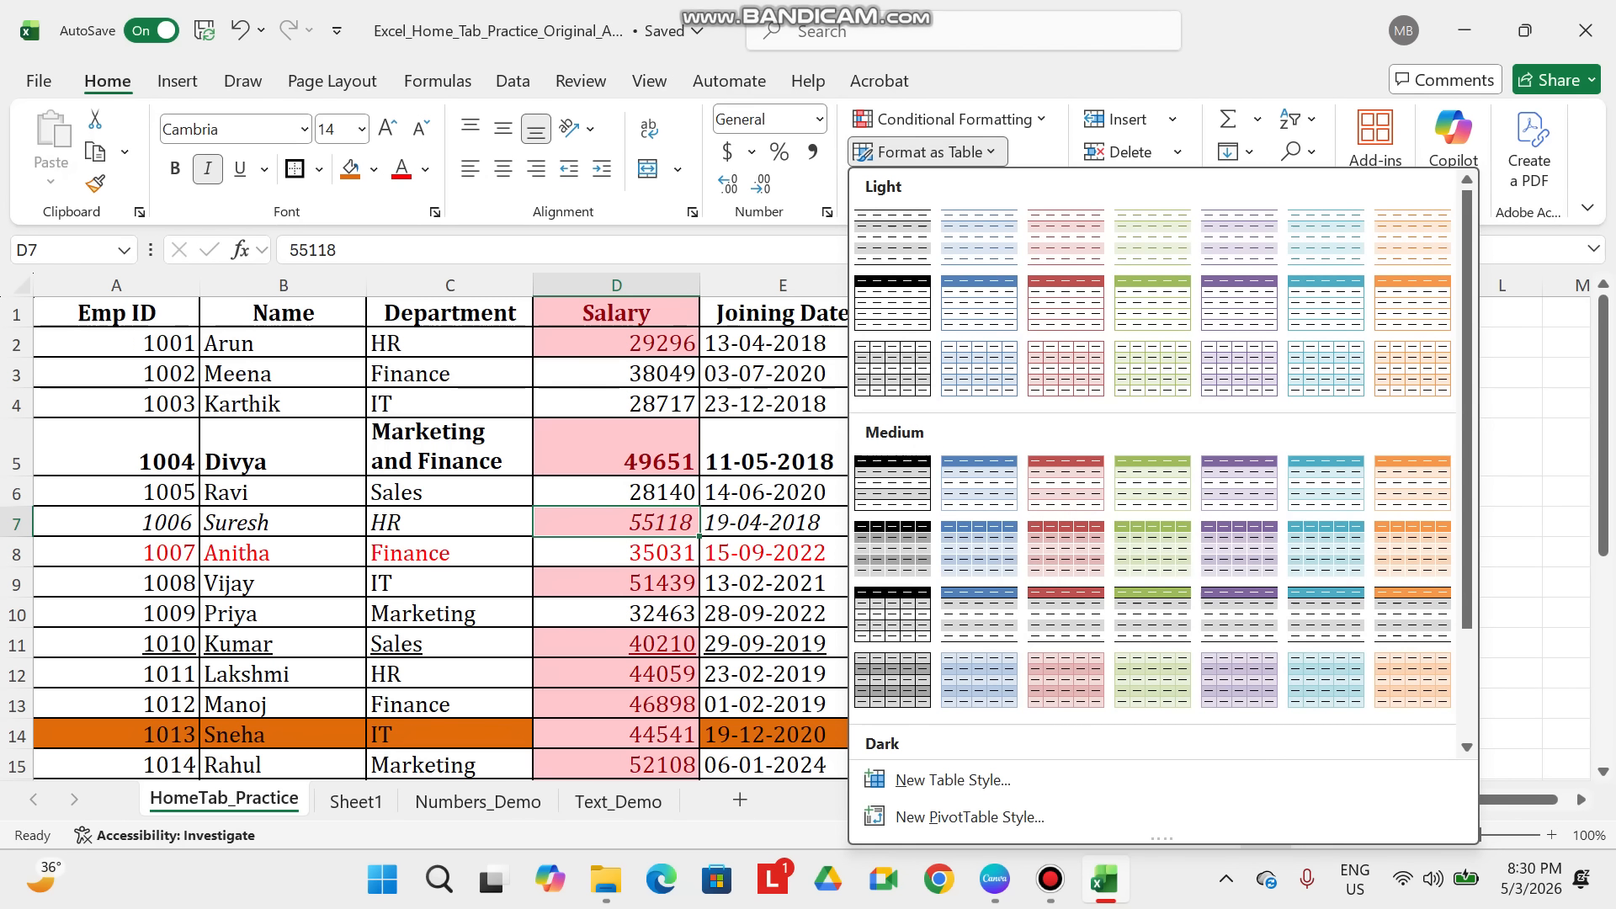
{"action": "left_click", "coordinate": [116, 313]}
{"action": "left_click", "coordinate": [117, 314]}
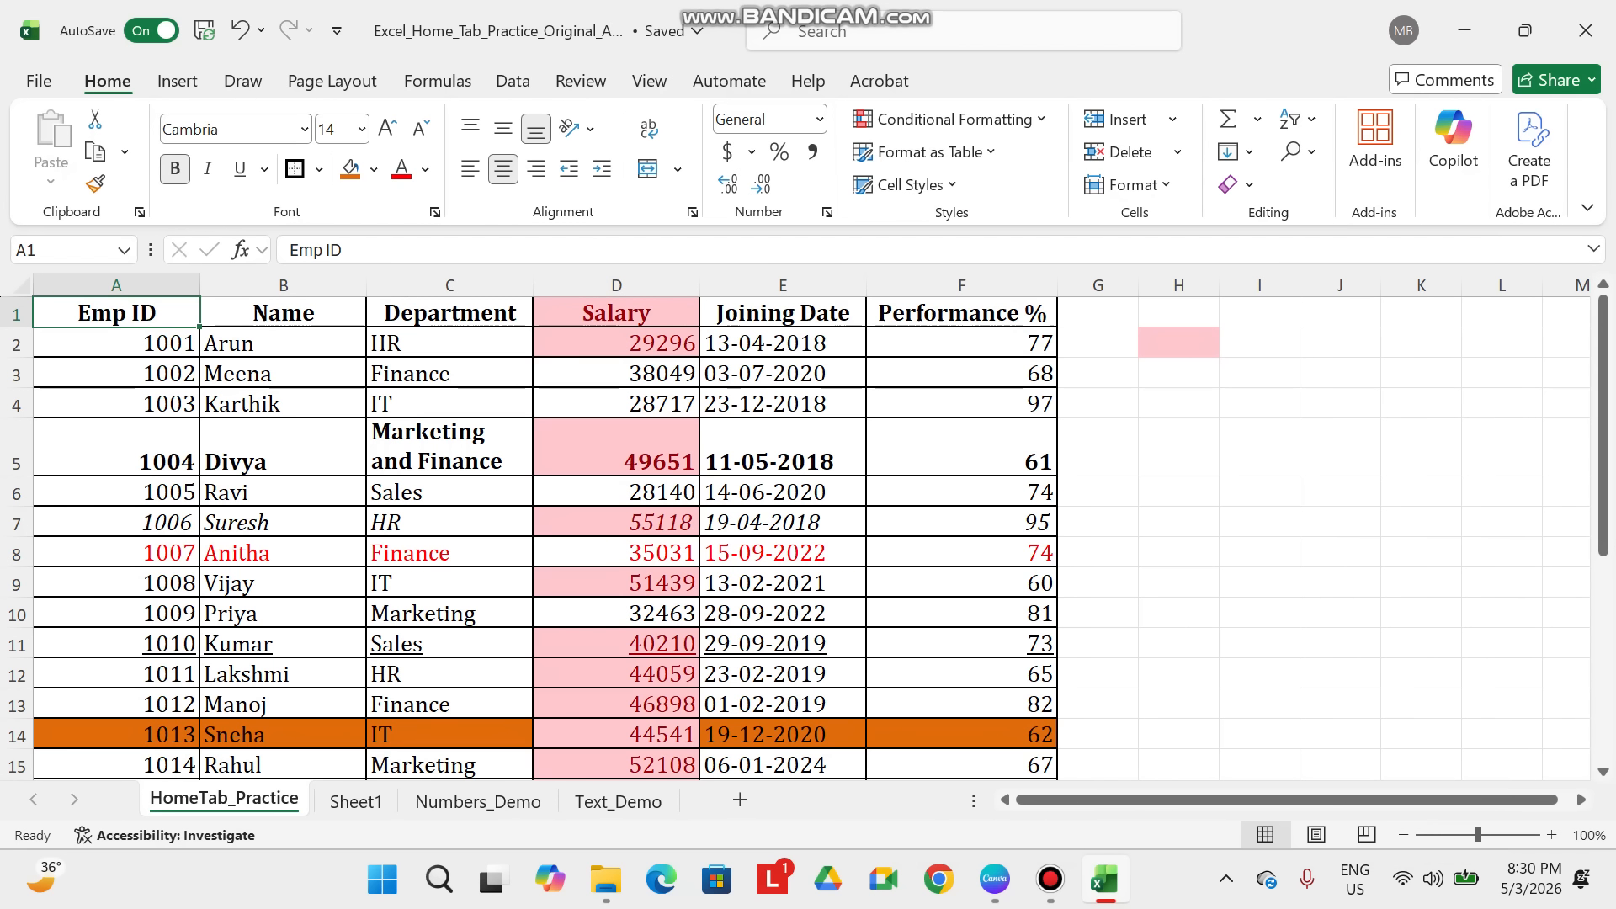
{"action": "key", "text": "ctrl+shift+End"}
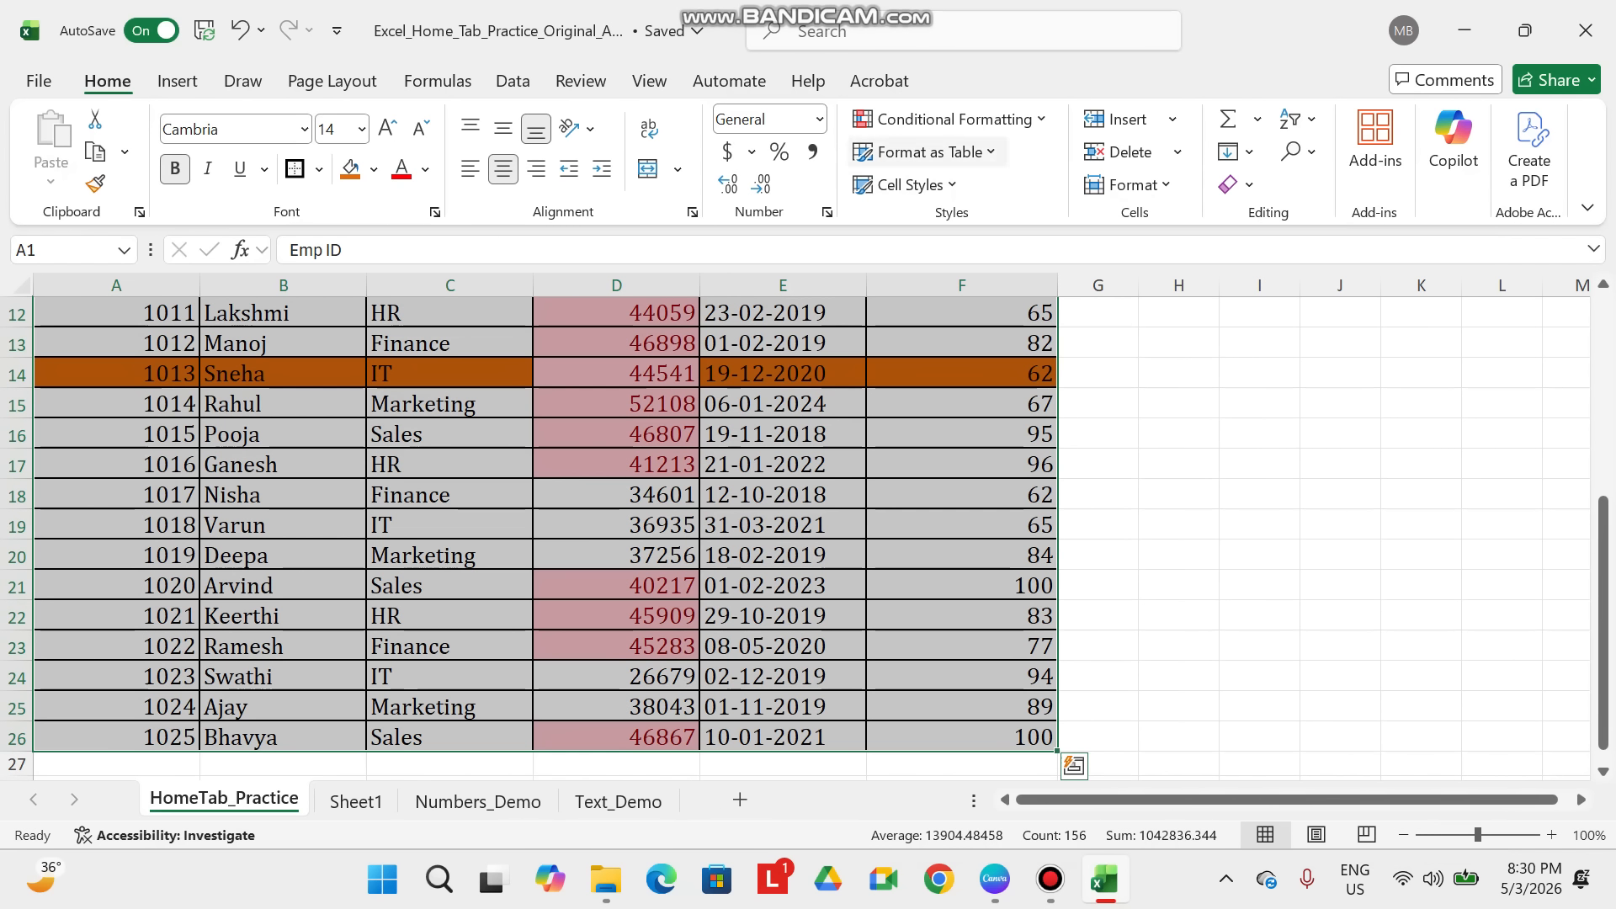
{"action": "left_click", "coordinate": [930, 151]}
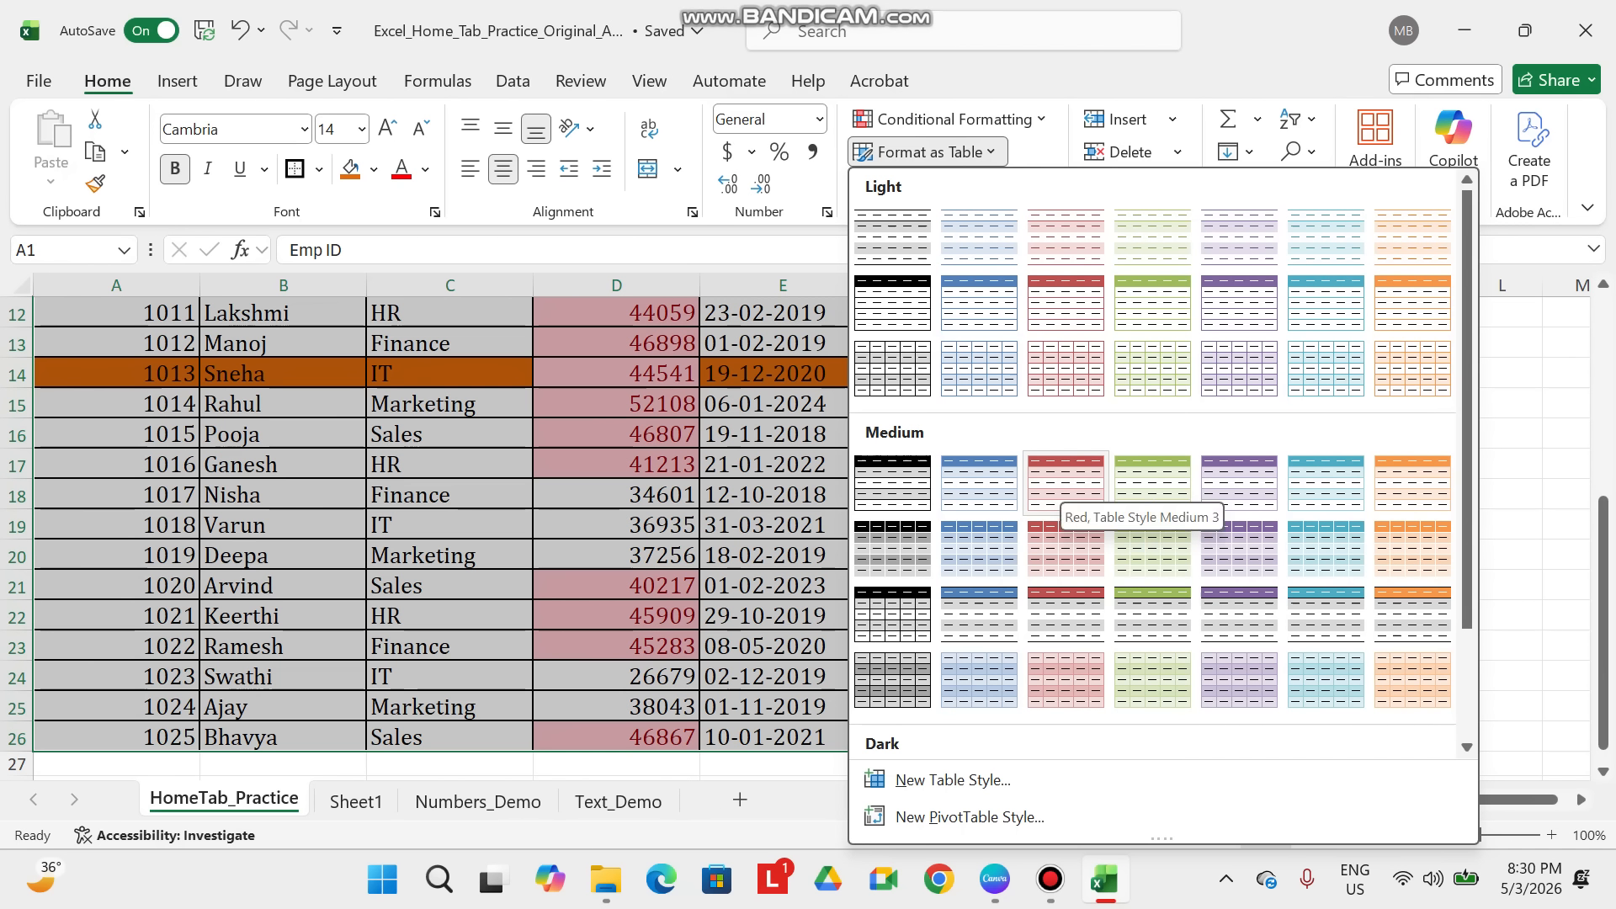
{"action": "left_click", "coordinate": [1065, 483]}
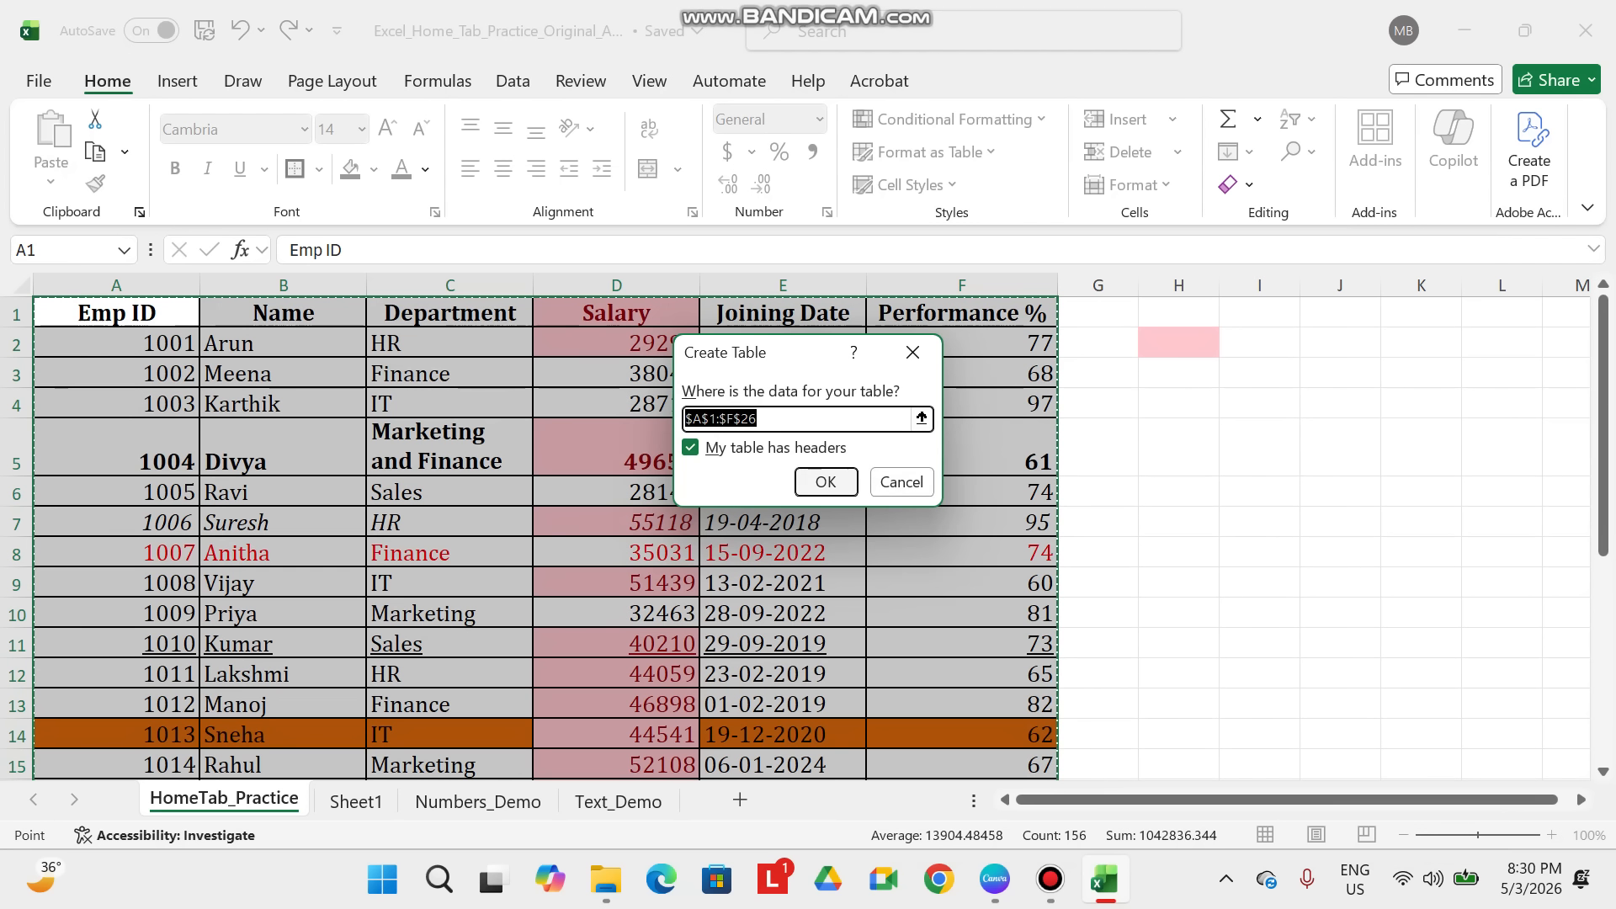
{"action": "key", "text": "Return"}
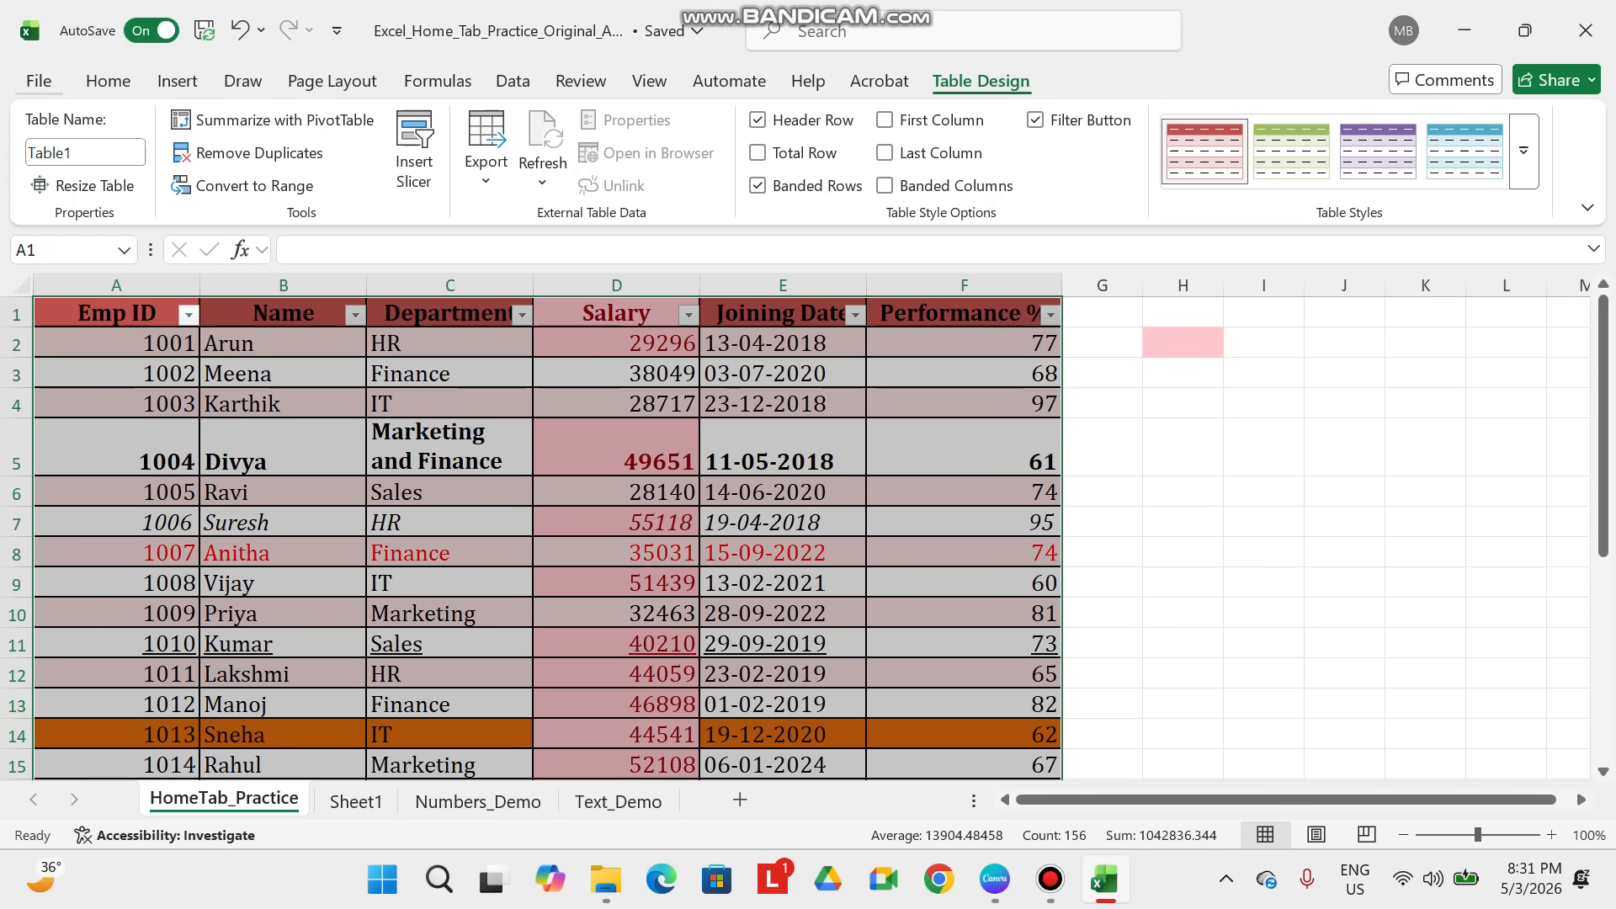
- Apply the Light Orange, 20% - Accent6 cell style to the whole employee table
{"action": "left_click", "coordinate": [108, 81]}
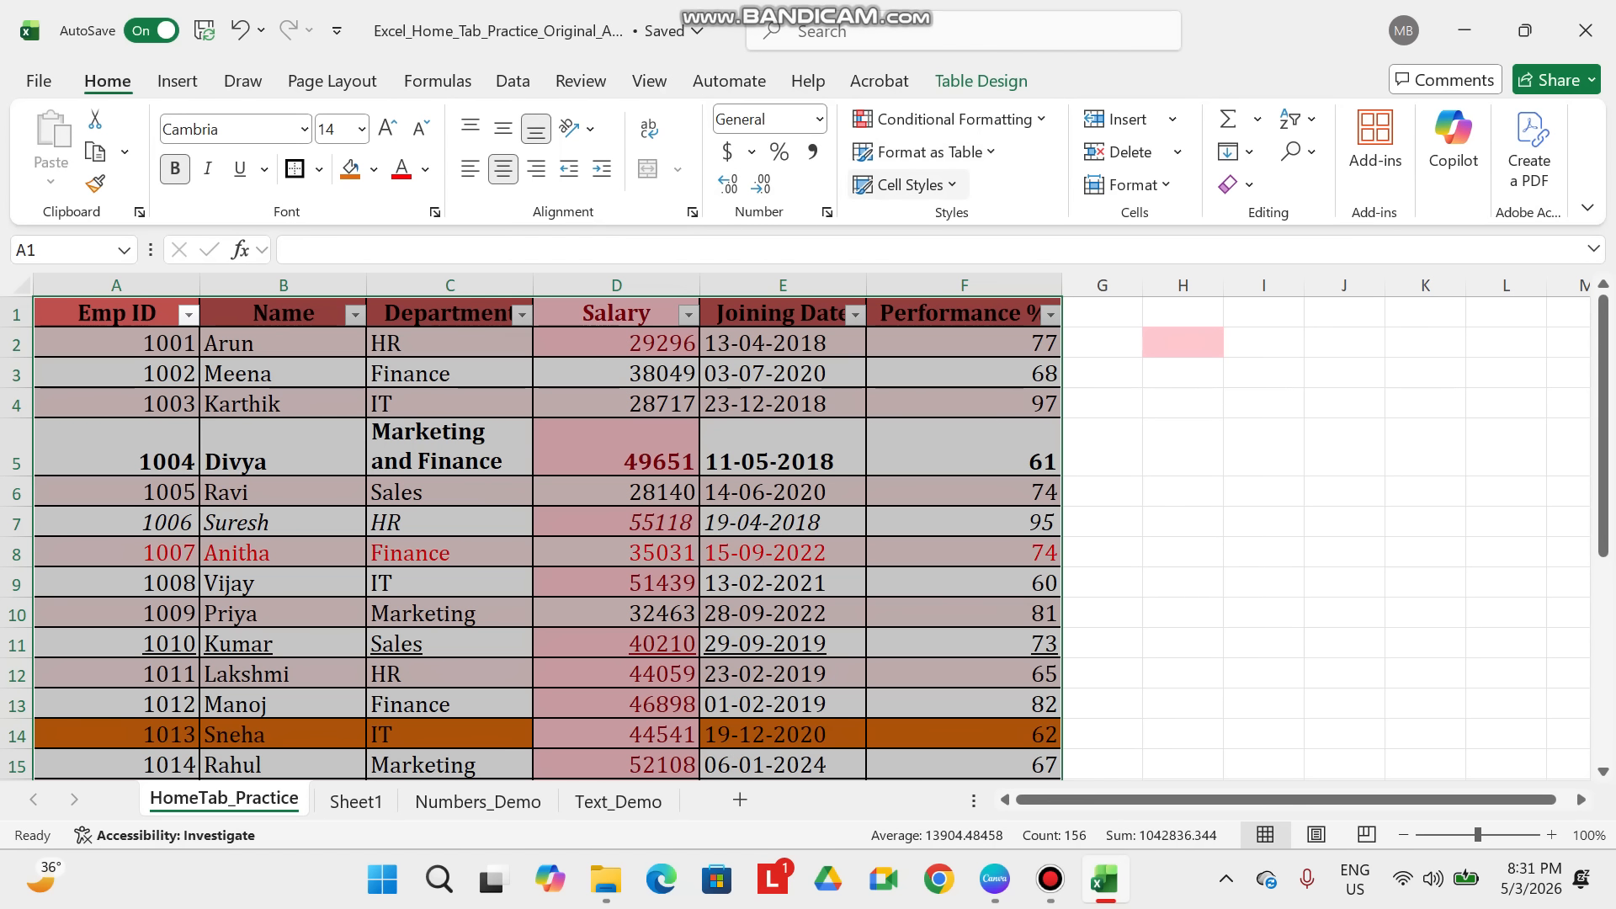
{"action": "left_click", "coordinate": [903, 184]}
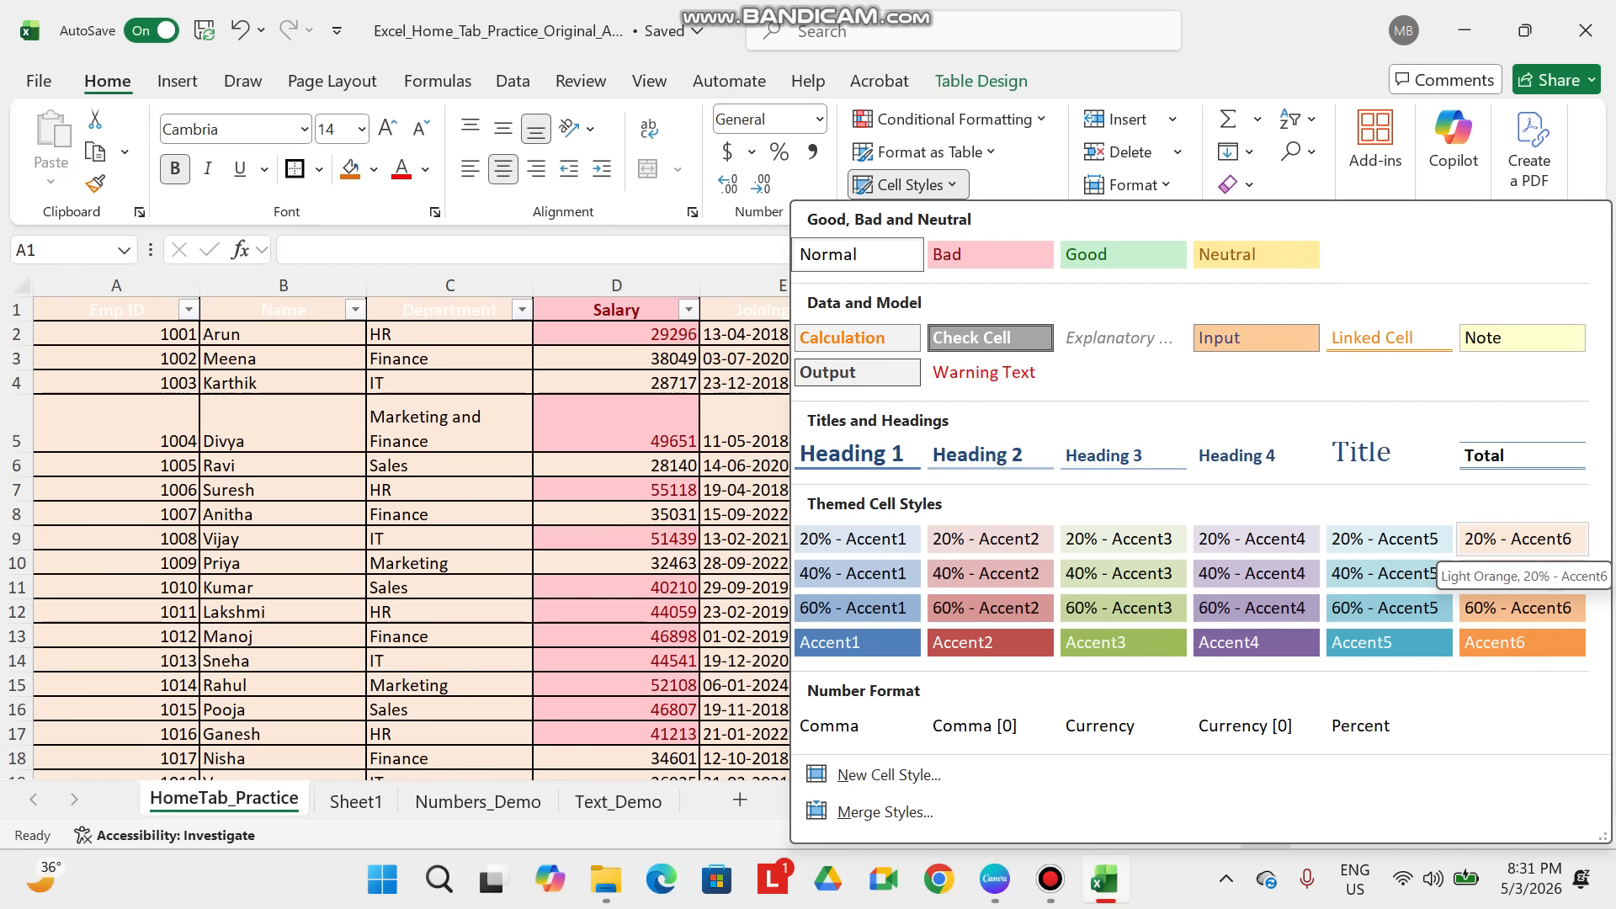
{"action": "left_click", "coordinate": [1519, 540]}
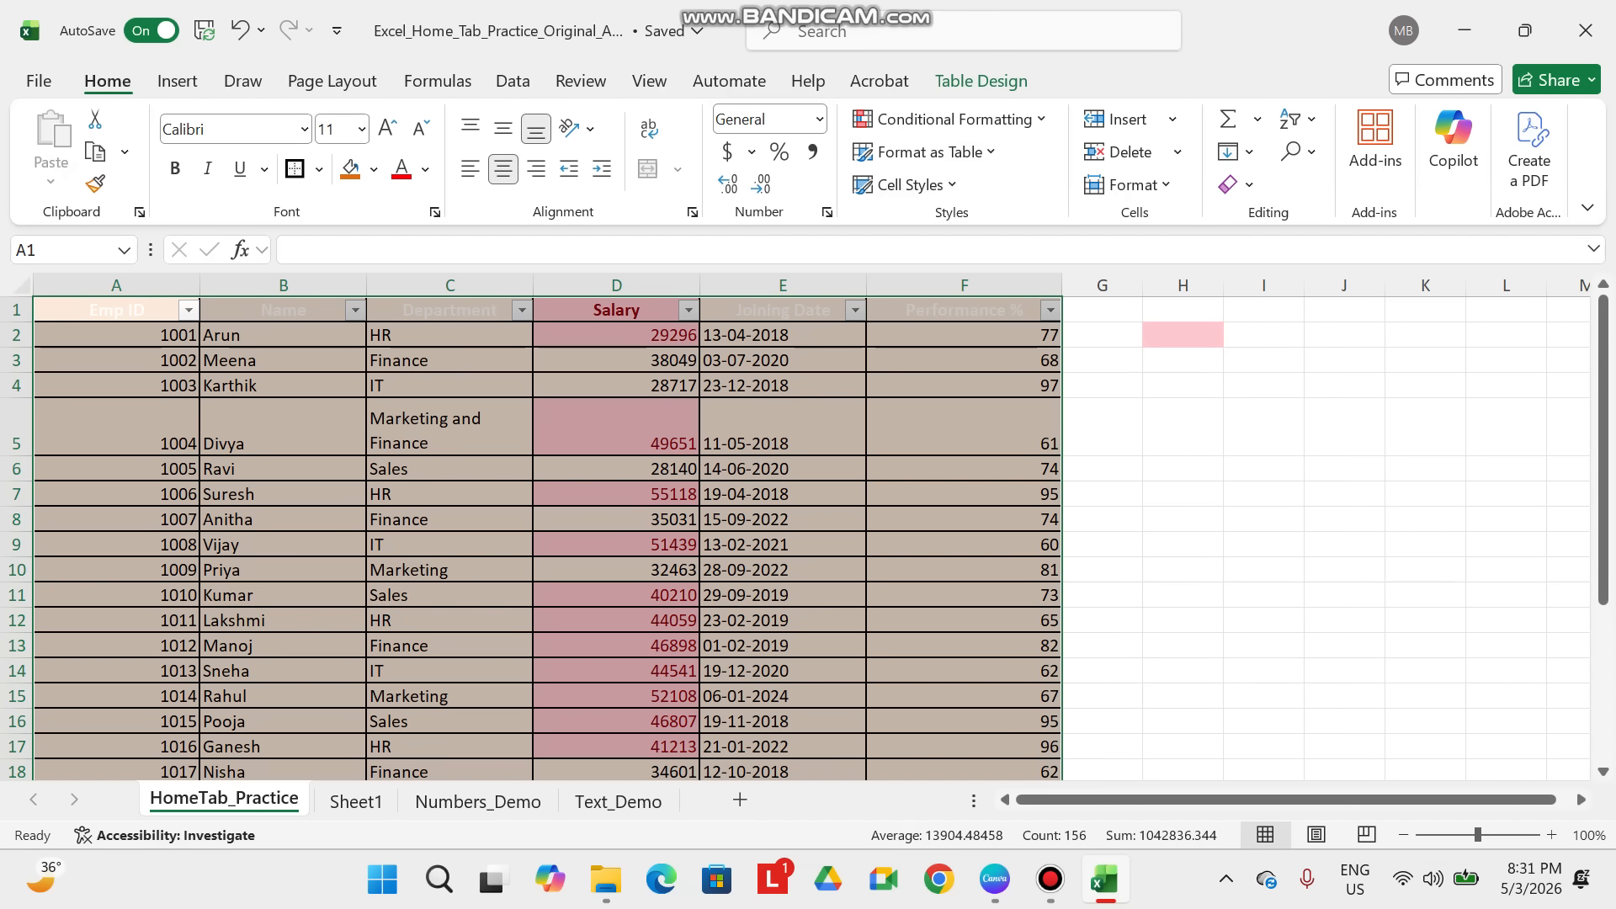
- Insert blank cells over the selected employee table range and undo the insertion
{"action": "left_click", "coordinate": [1128, 119]}
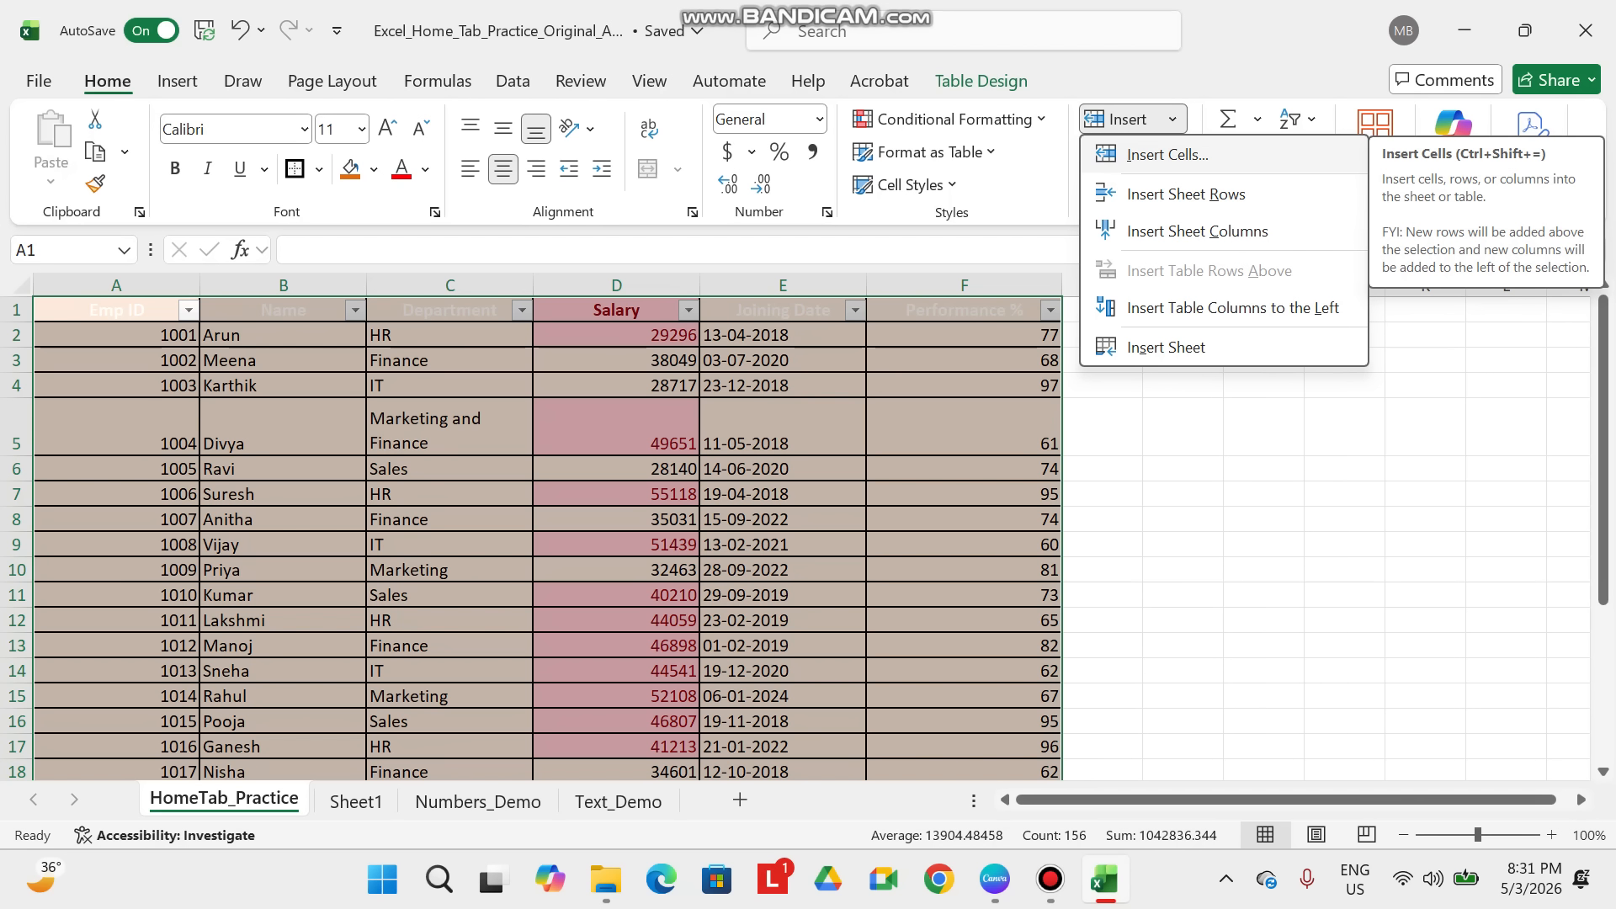
{"action": "left_click", "coordinate": [1168, 154]}
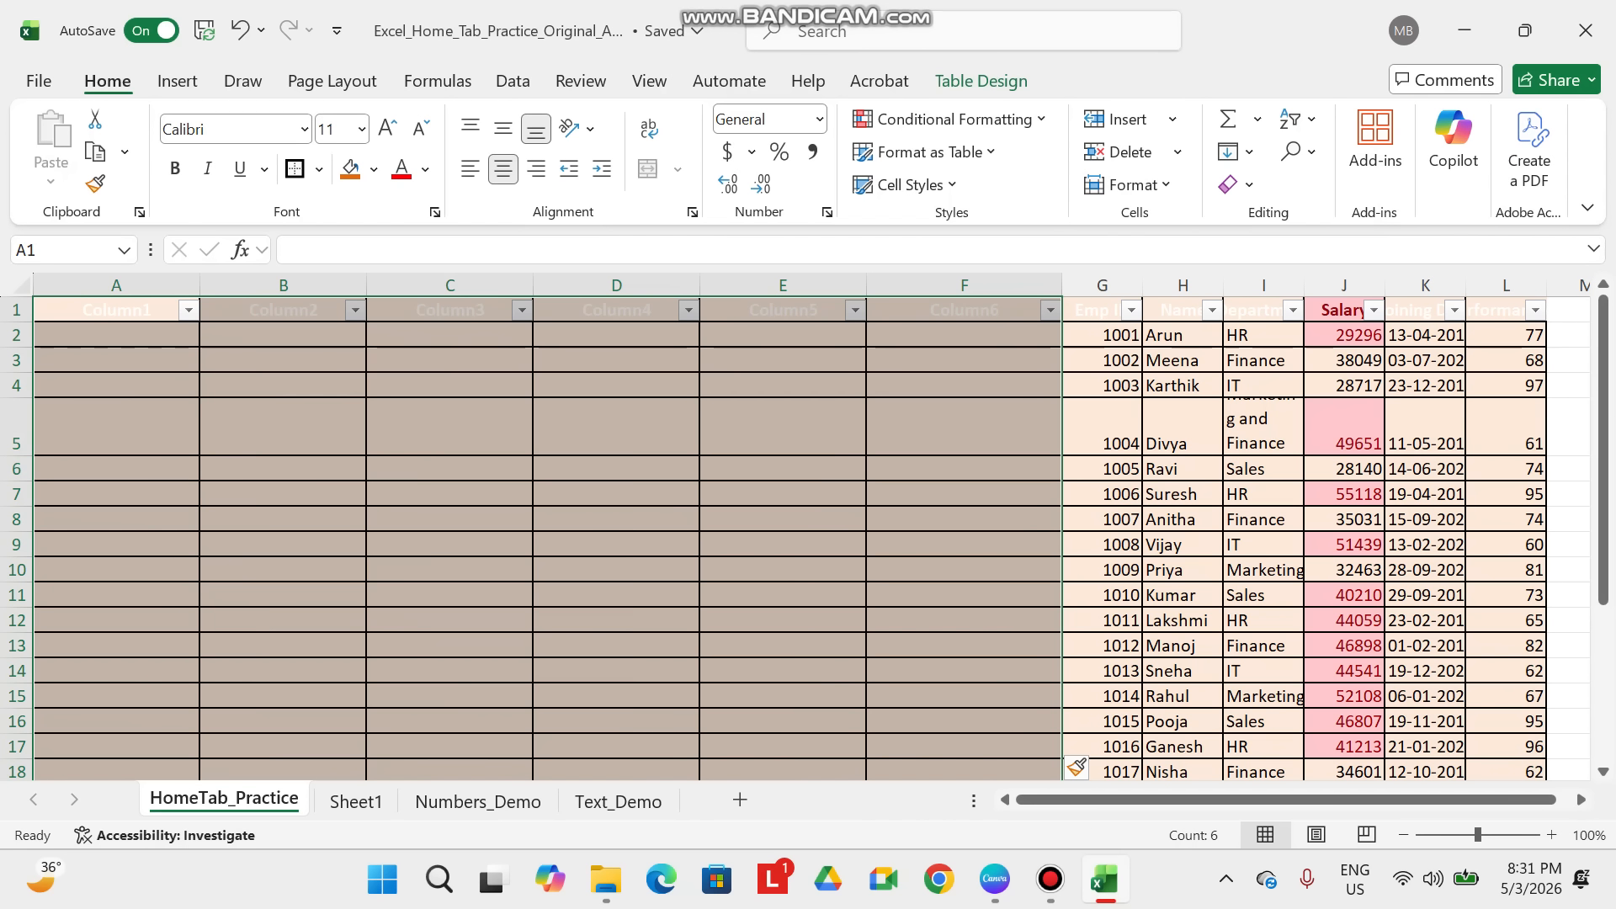
{"action": "key", "text": "ctrl+z"}
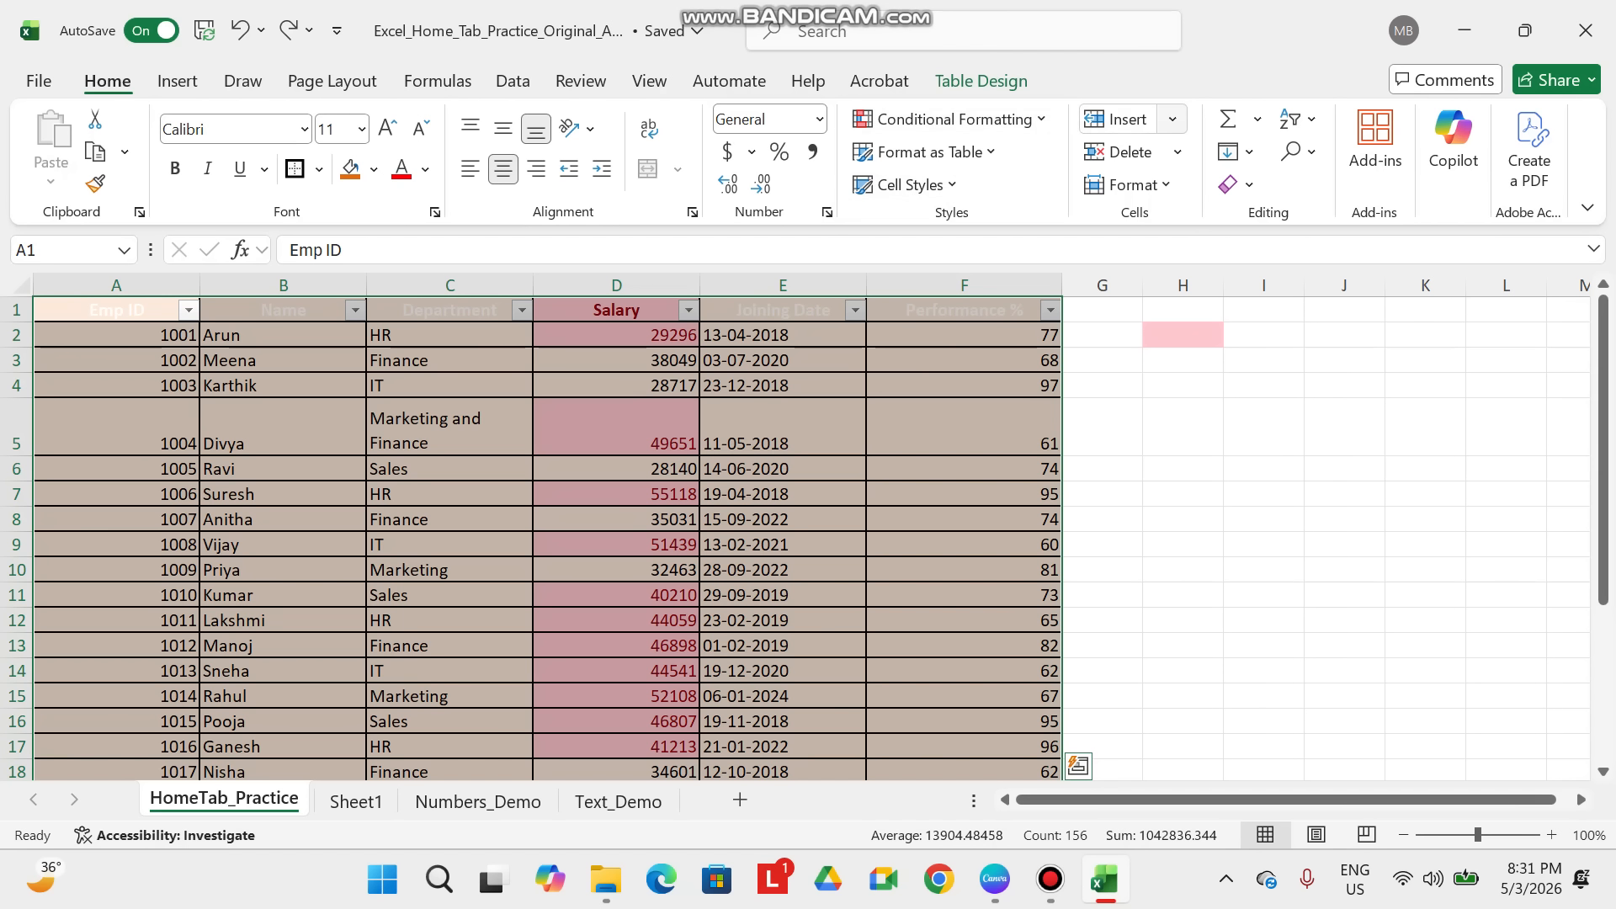
- Insert a new worksheet before HomeTab_Practice and return to the HomeTab_Practice sheet
{"action": "left_click", "coordinate": [1172, 118]}
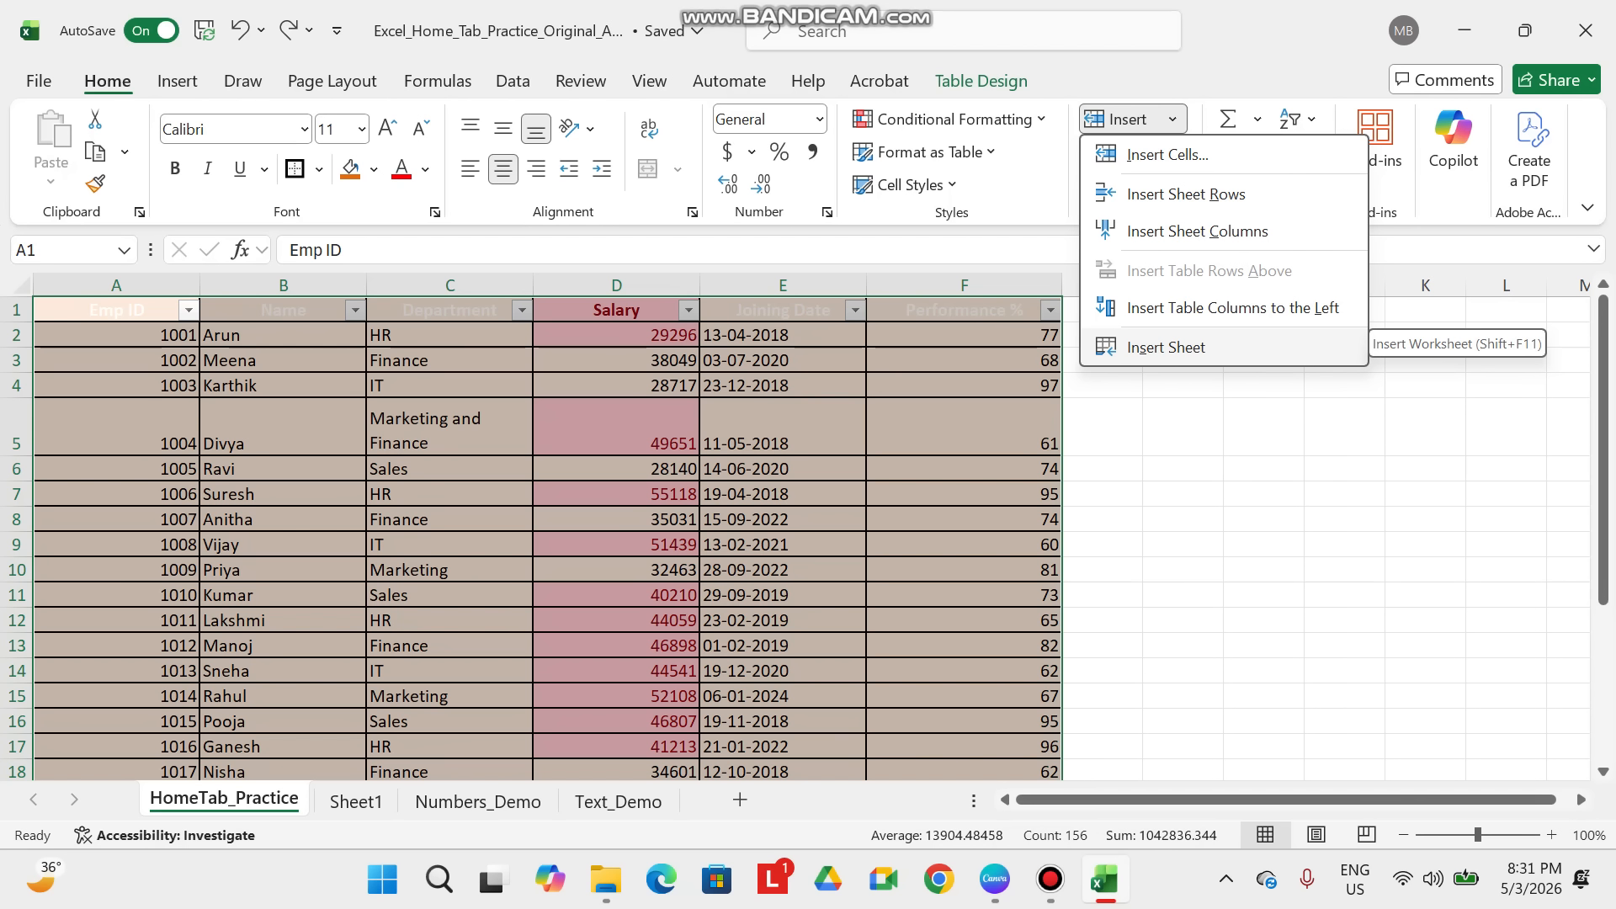
{"action": "left_click", "coordinate": [1166, 347]}
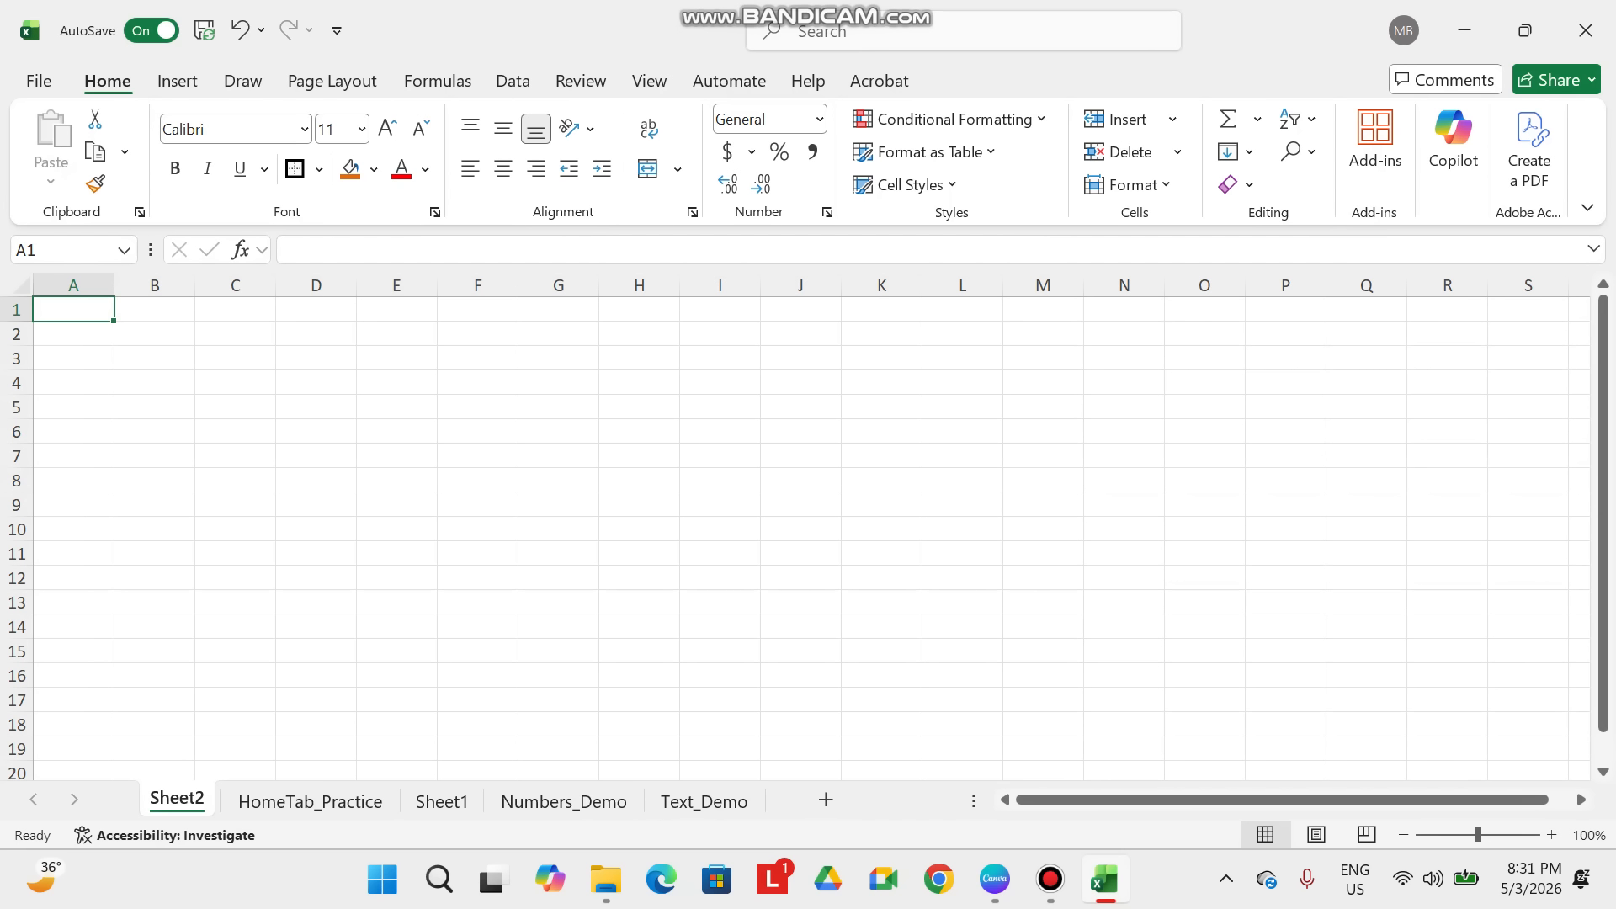
{"action": "left_click", "coordinate": [310, 801]}
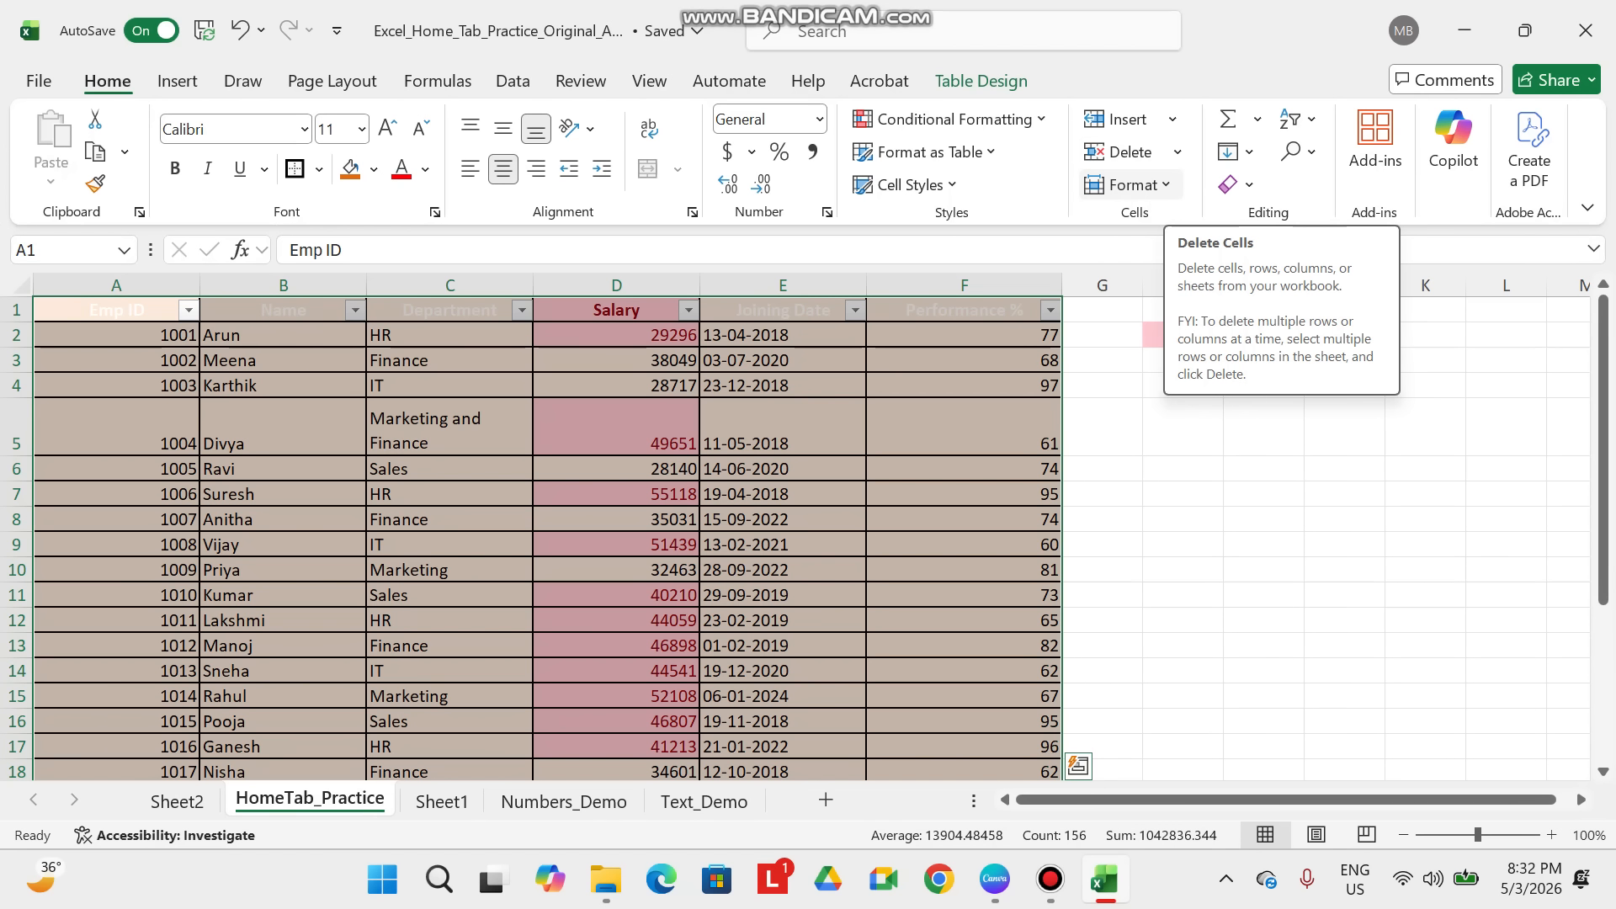
{"action": "left_click", "coordinate": [1177, 152]}
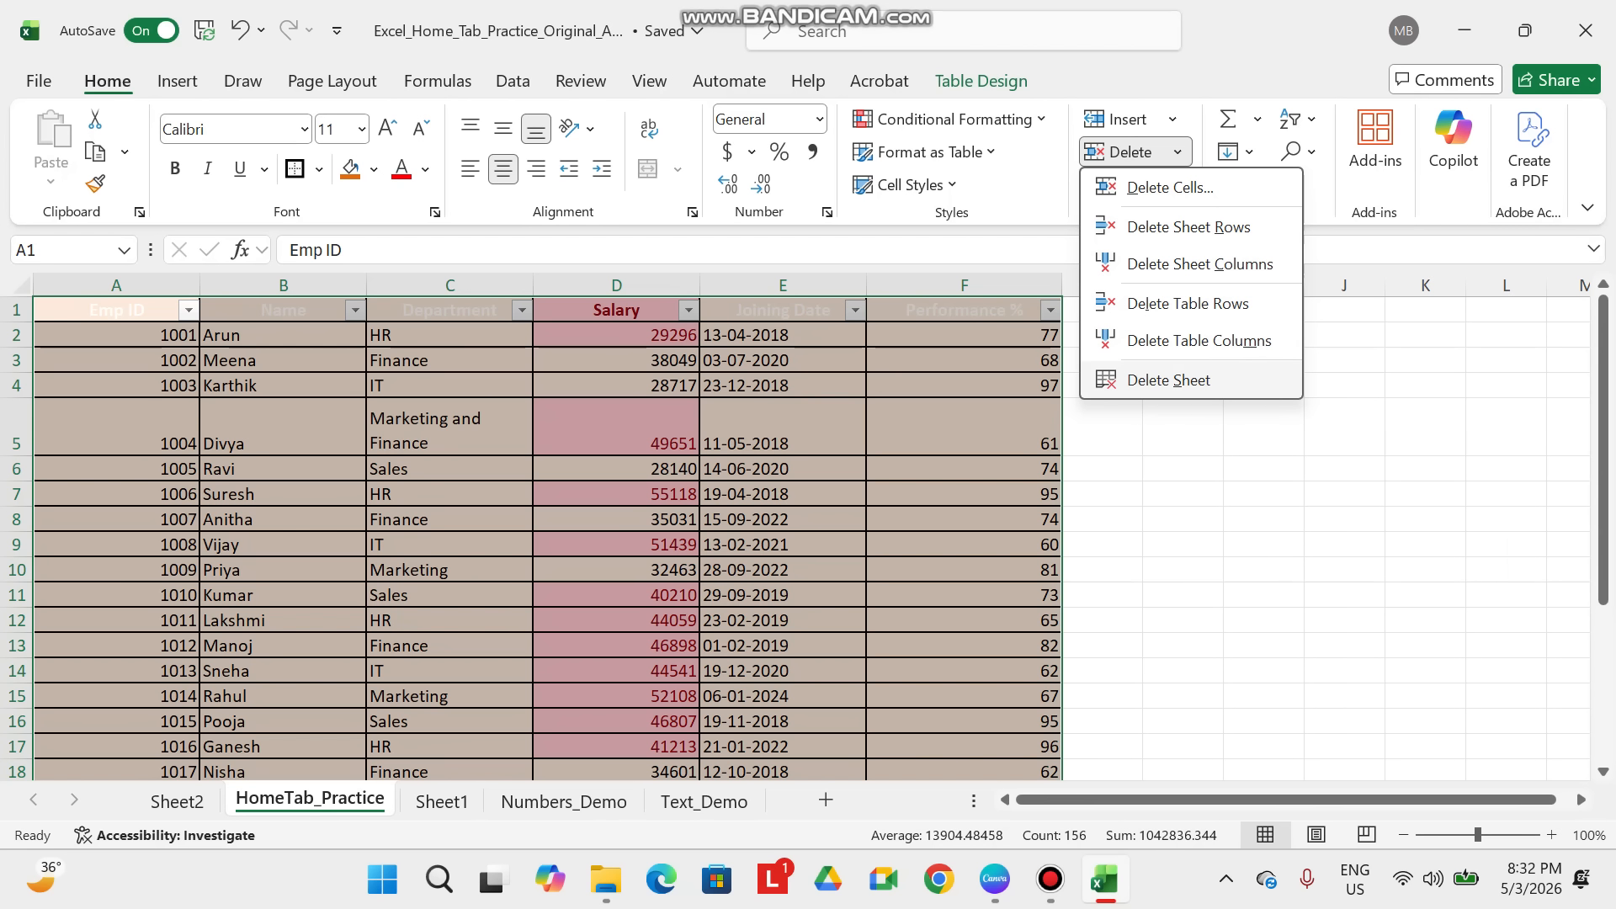
{"action": "key", "text": "Escape"}
{"action": "left_click", "coordinate": [116, 335]}
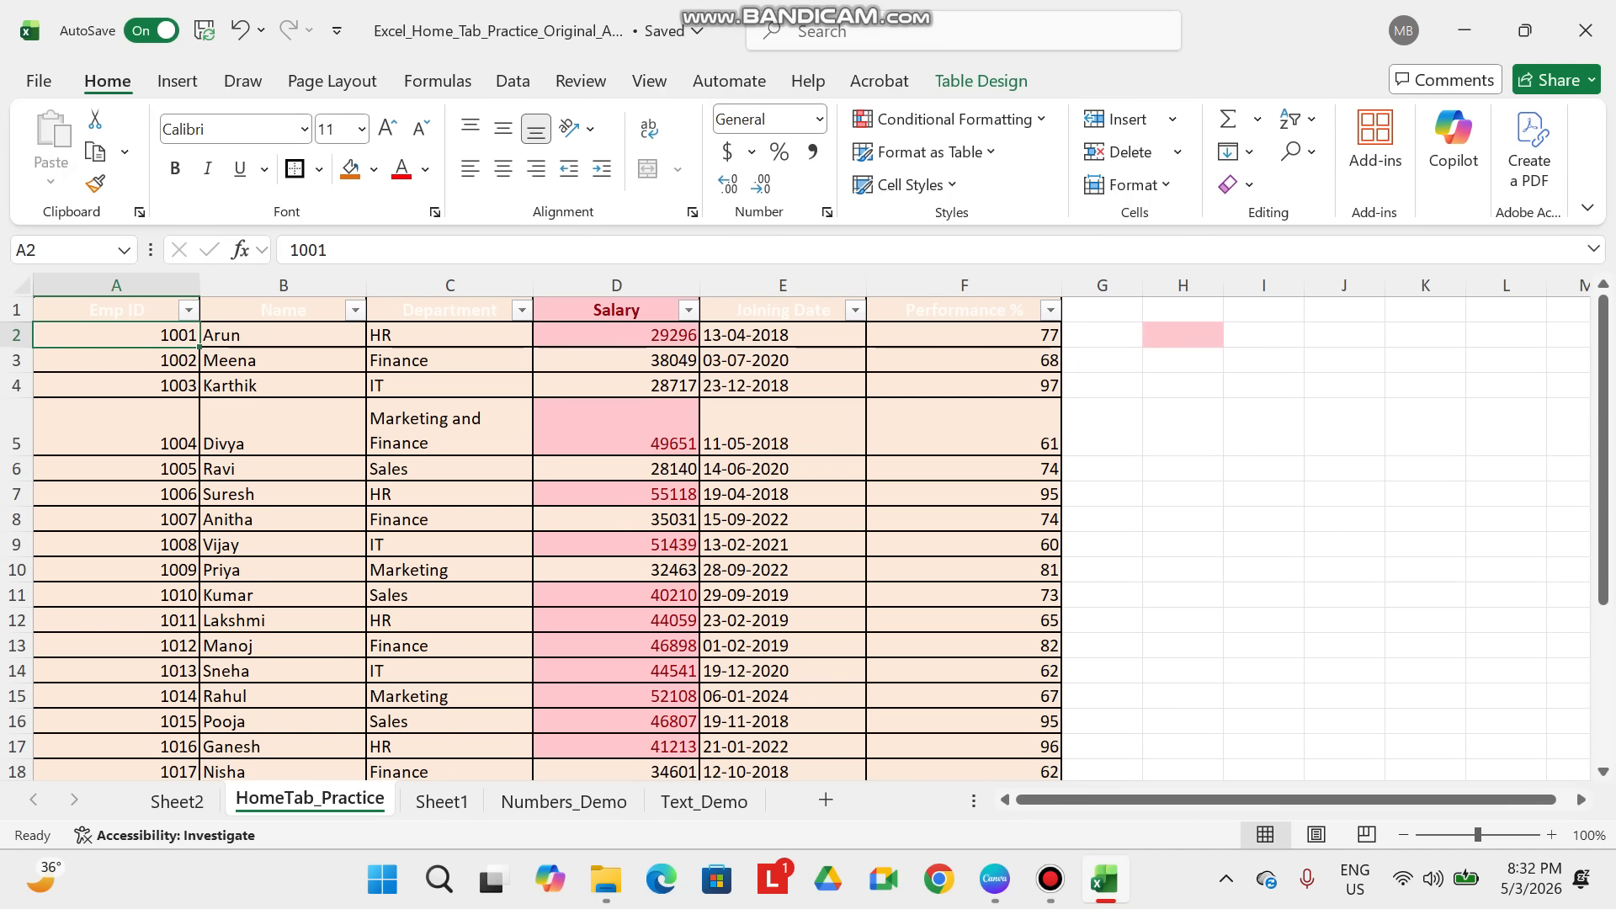
- Add an AutoSum formula in G2 that totals the salaries in D2:D7
{"action": "left_click", "coordinate": [1102, 335]}
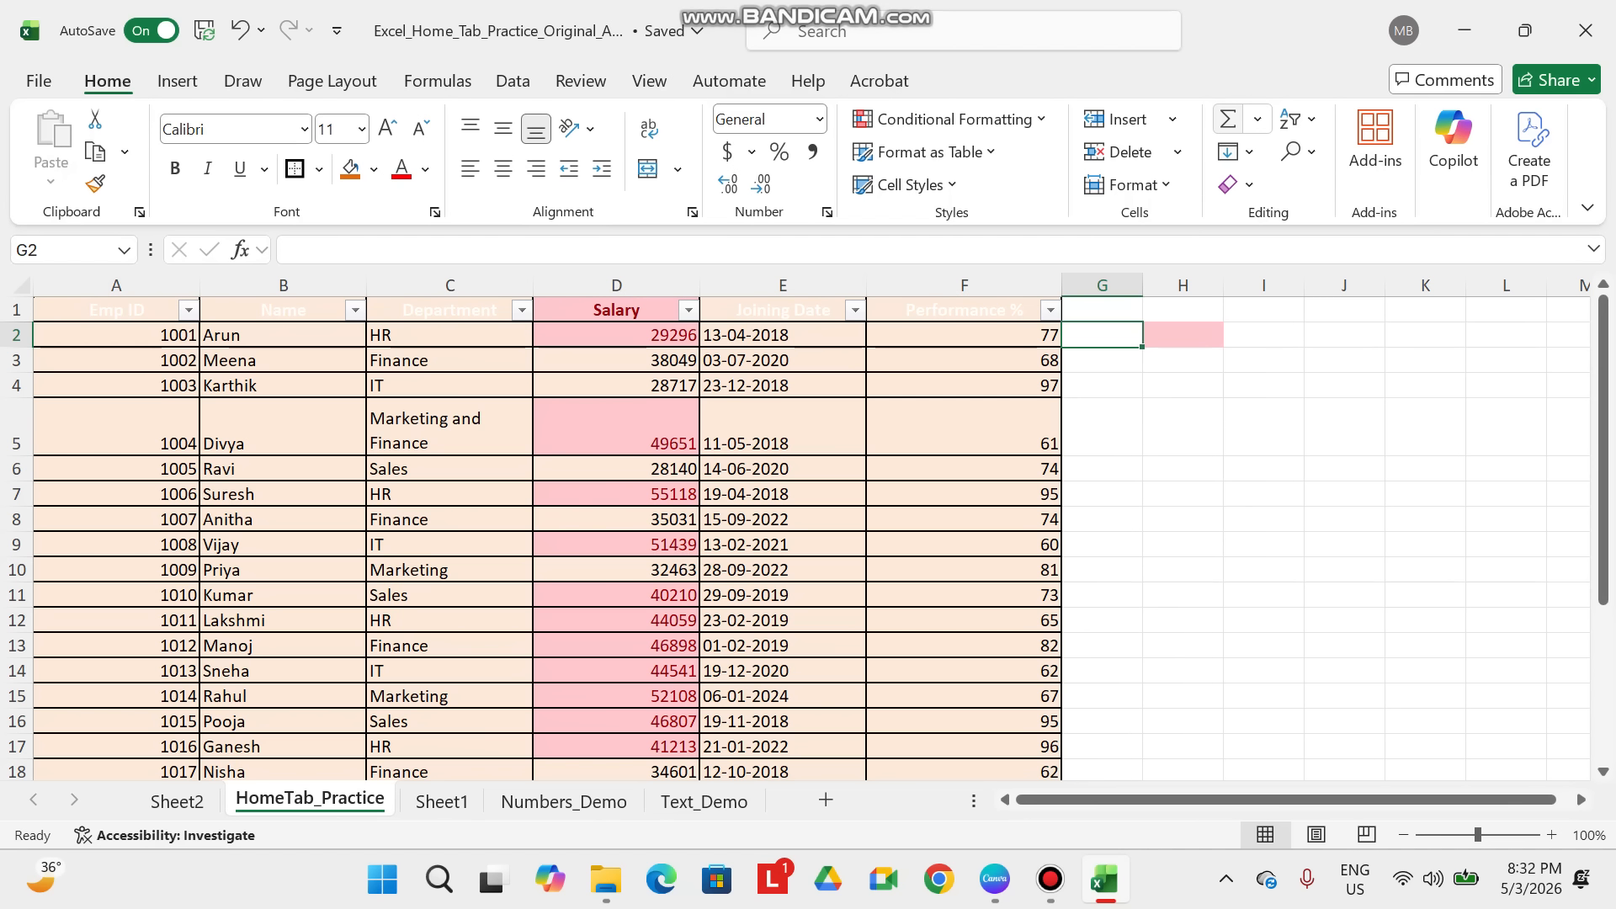
{"action": "left_click", "coordinate": [1228, 119]}
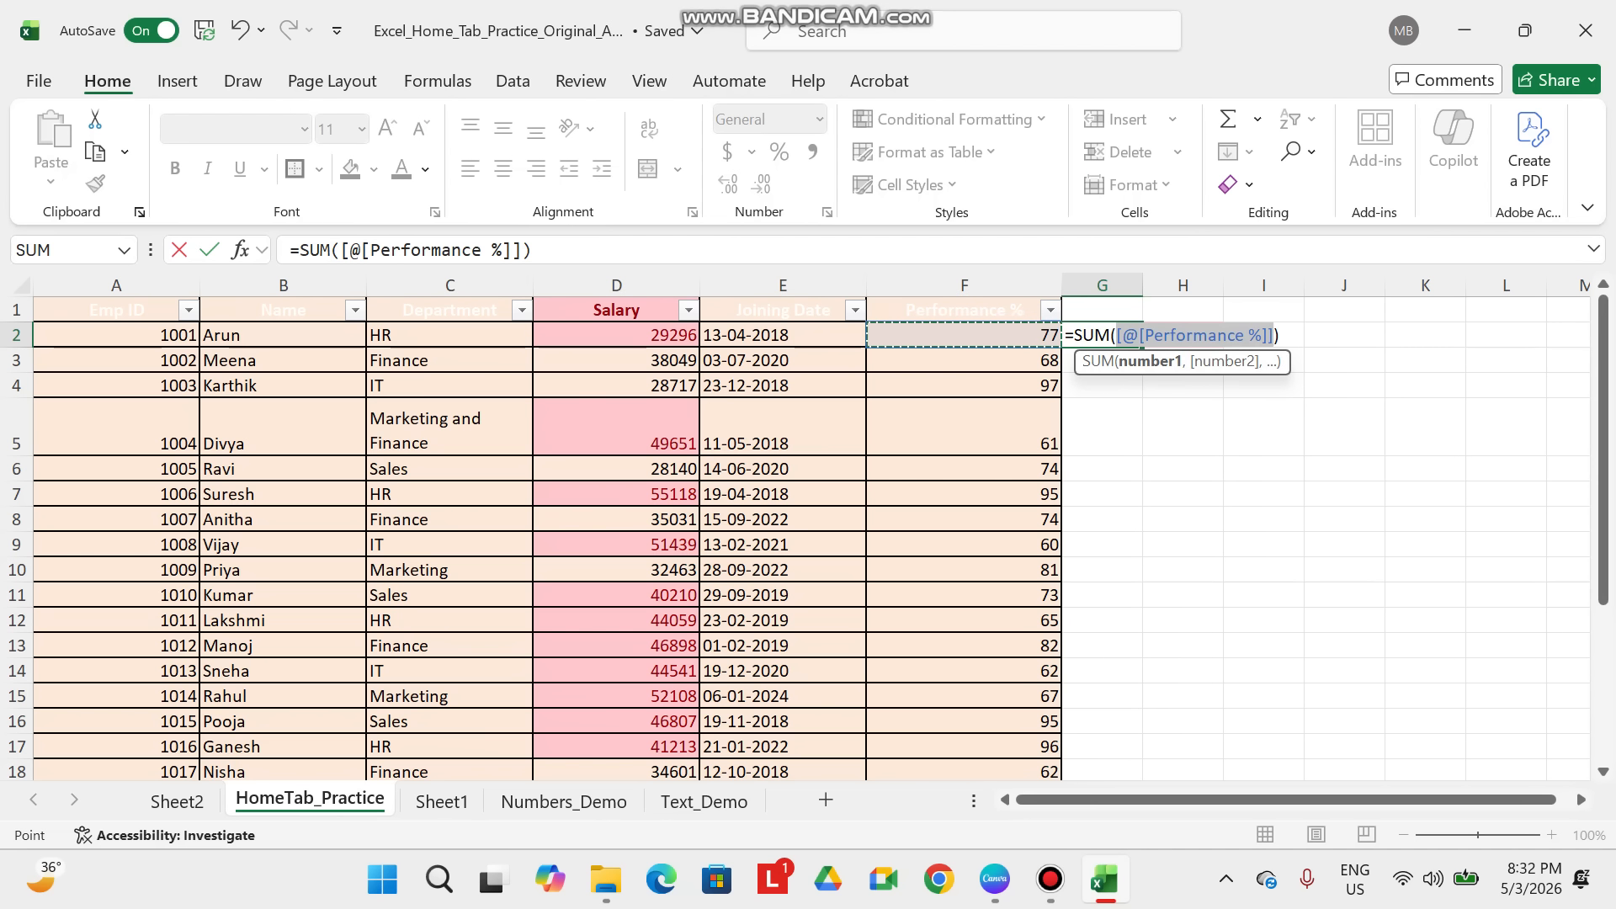
{"action": "left_click_drag", "start_coordinate": [657, 335], "coordinate": [661, 494]}
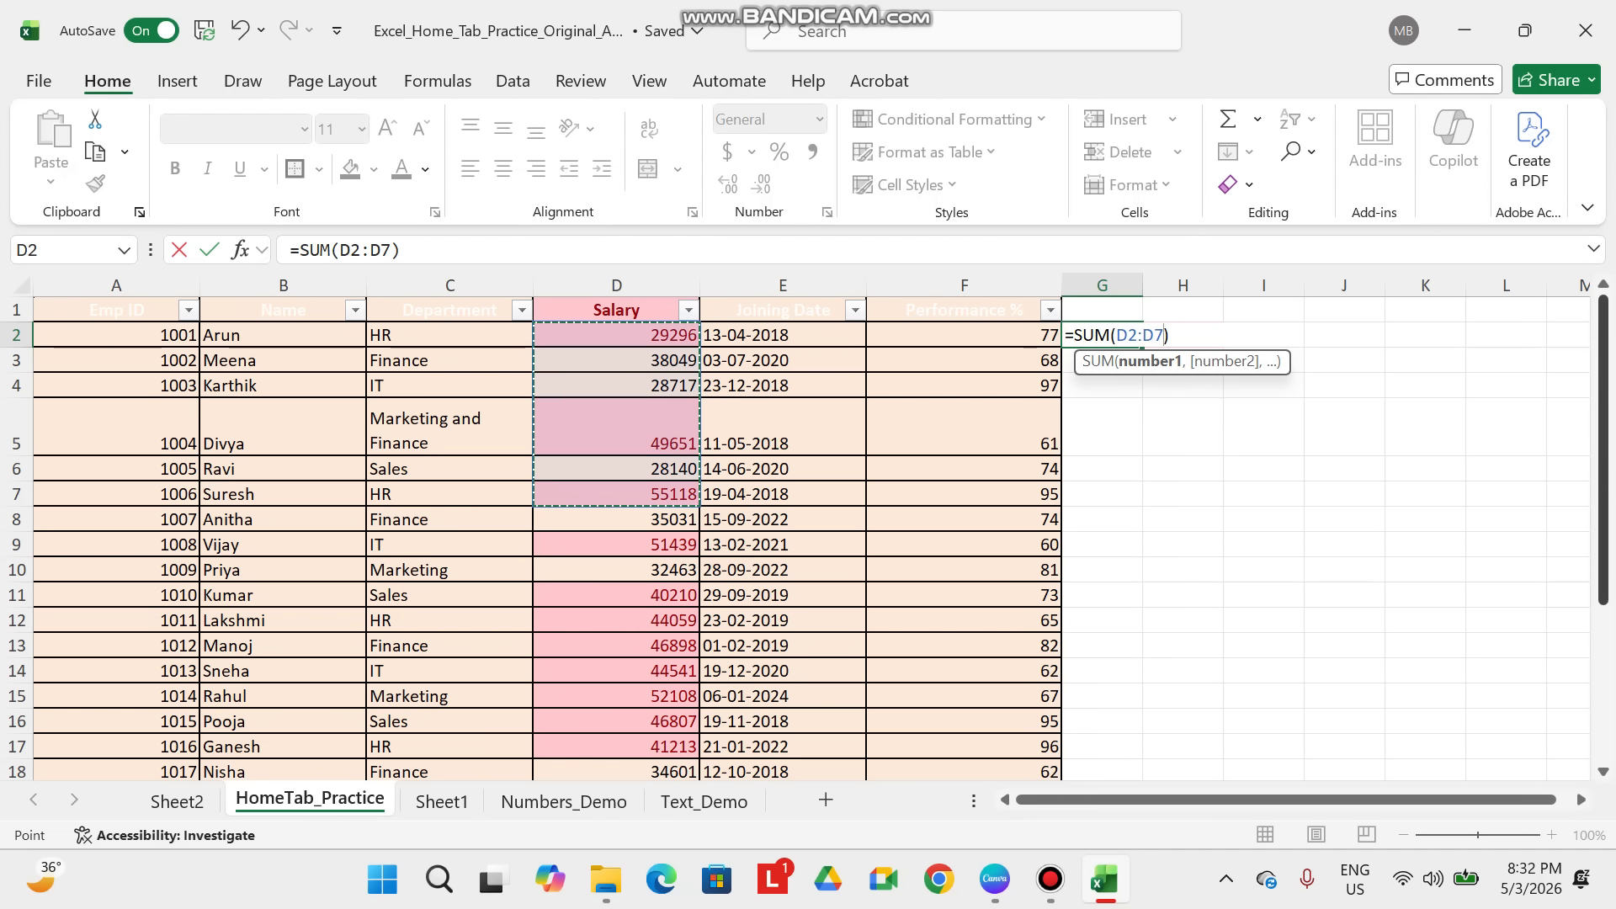
{"action": "key", "text": "Return"}
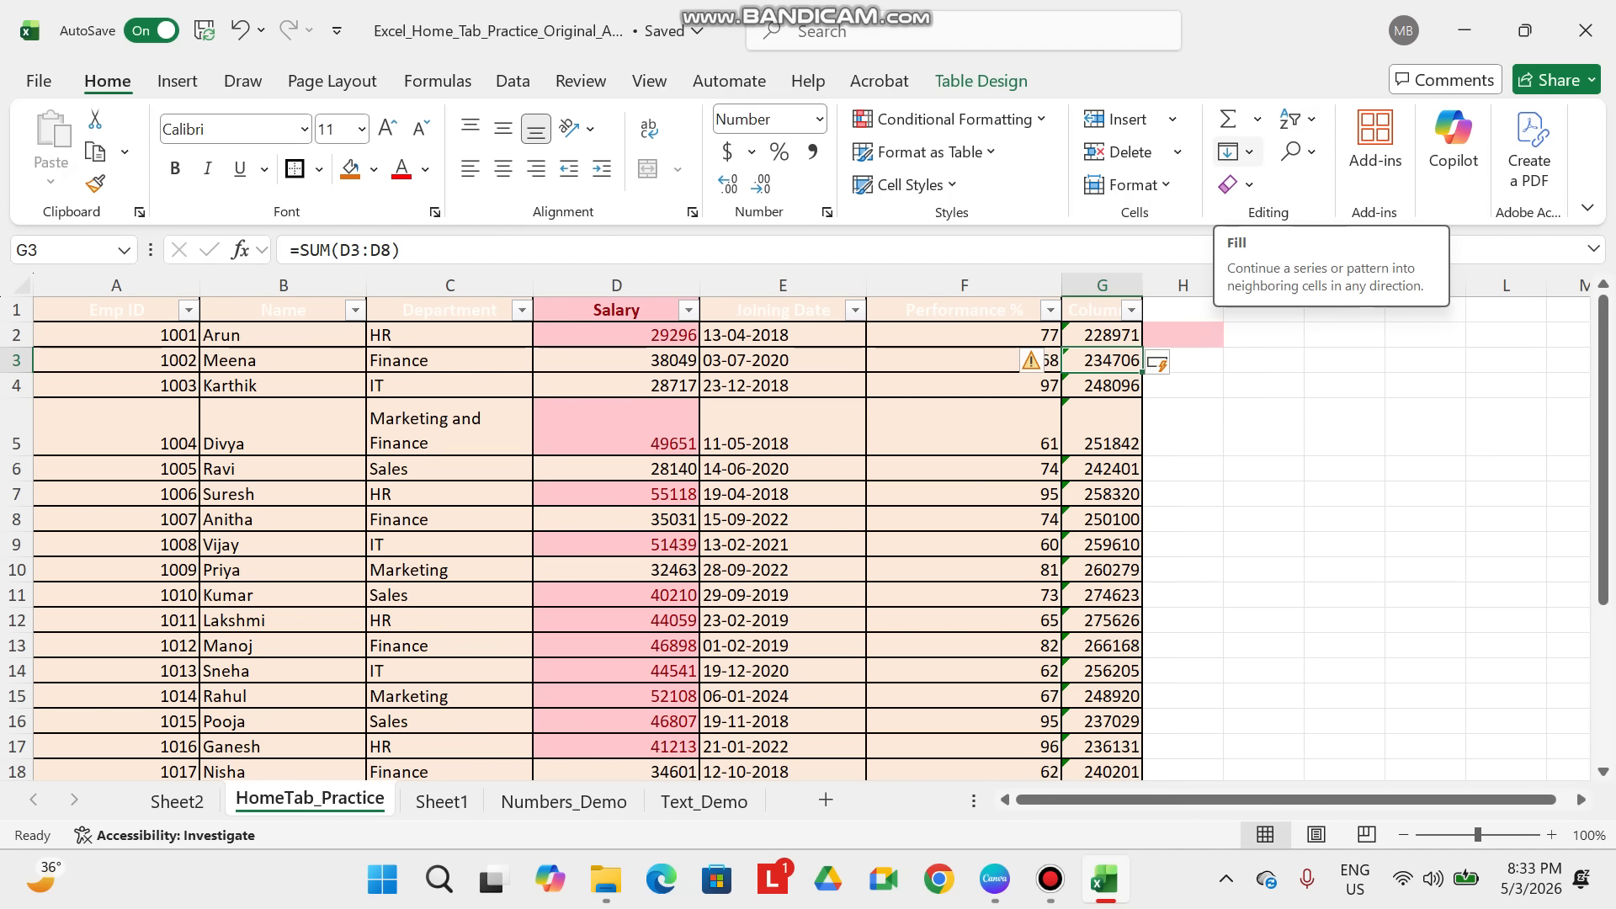
- Find the employee whose name is in B15 by searching the sheet for the first name
{"action": "left_click", "coordinate": [1237, 151]}
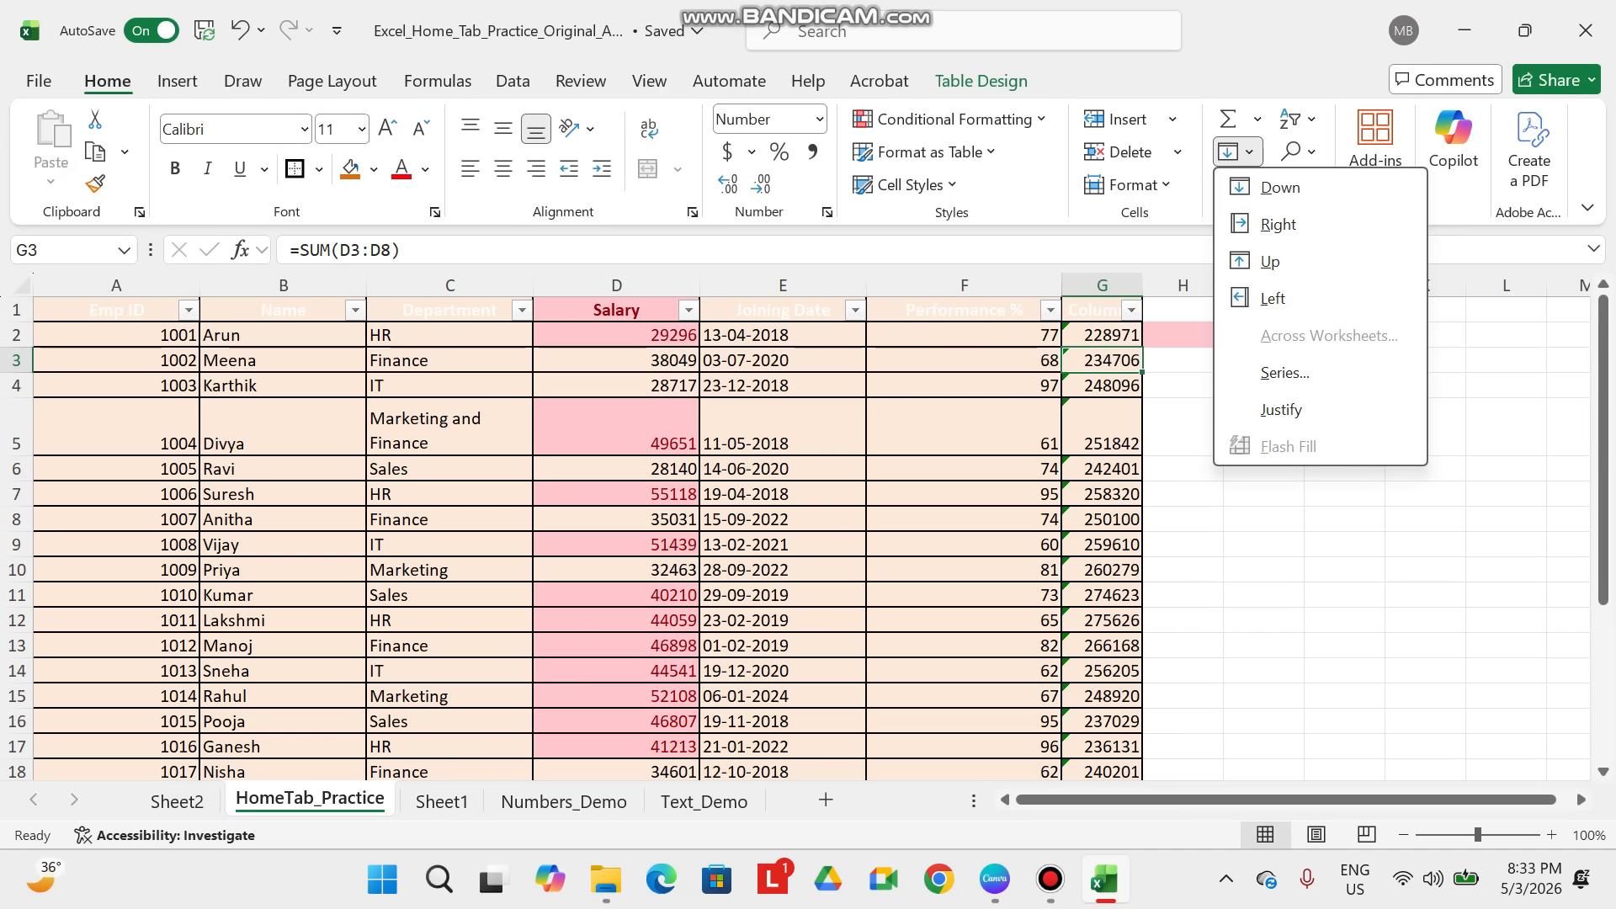
{"action": "left_click", "coordinate": [1299, 152]}
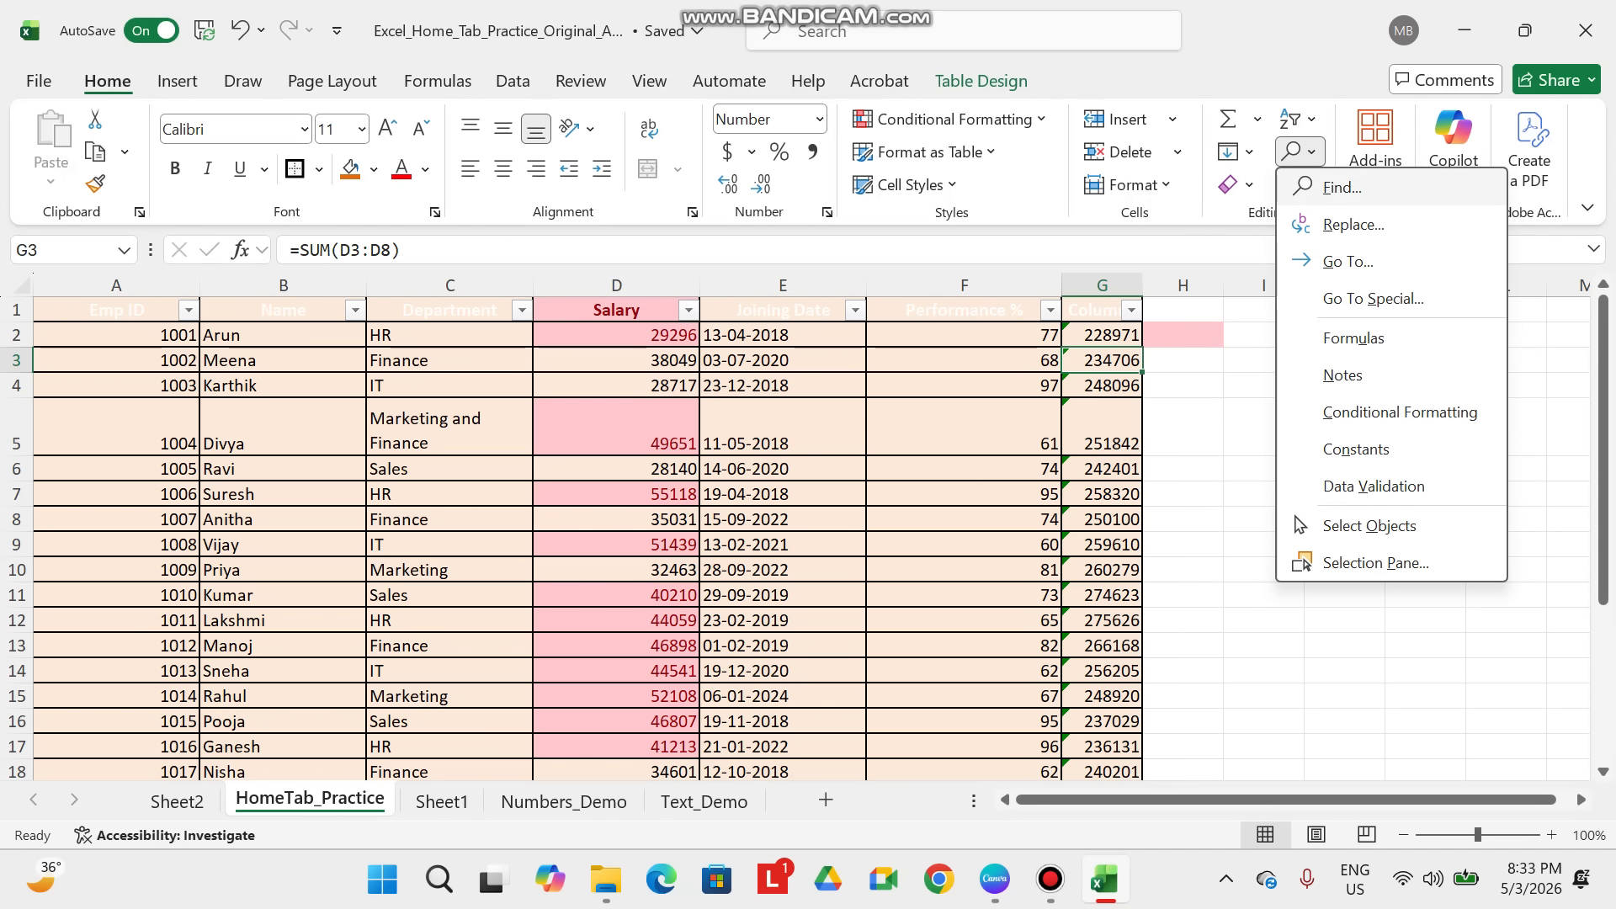
{"action": "left_click", "coordinate": [1342, 187]}
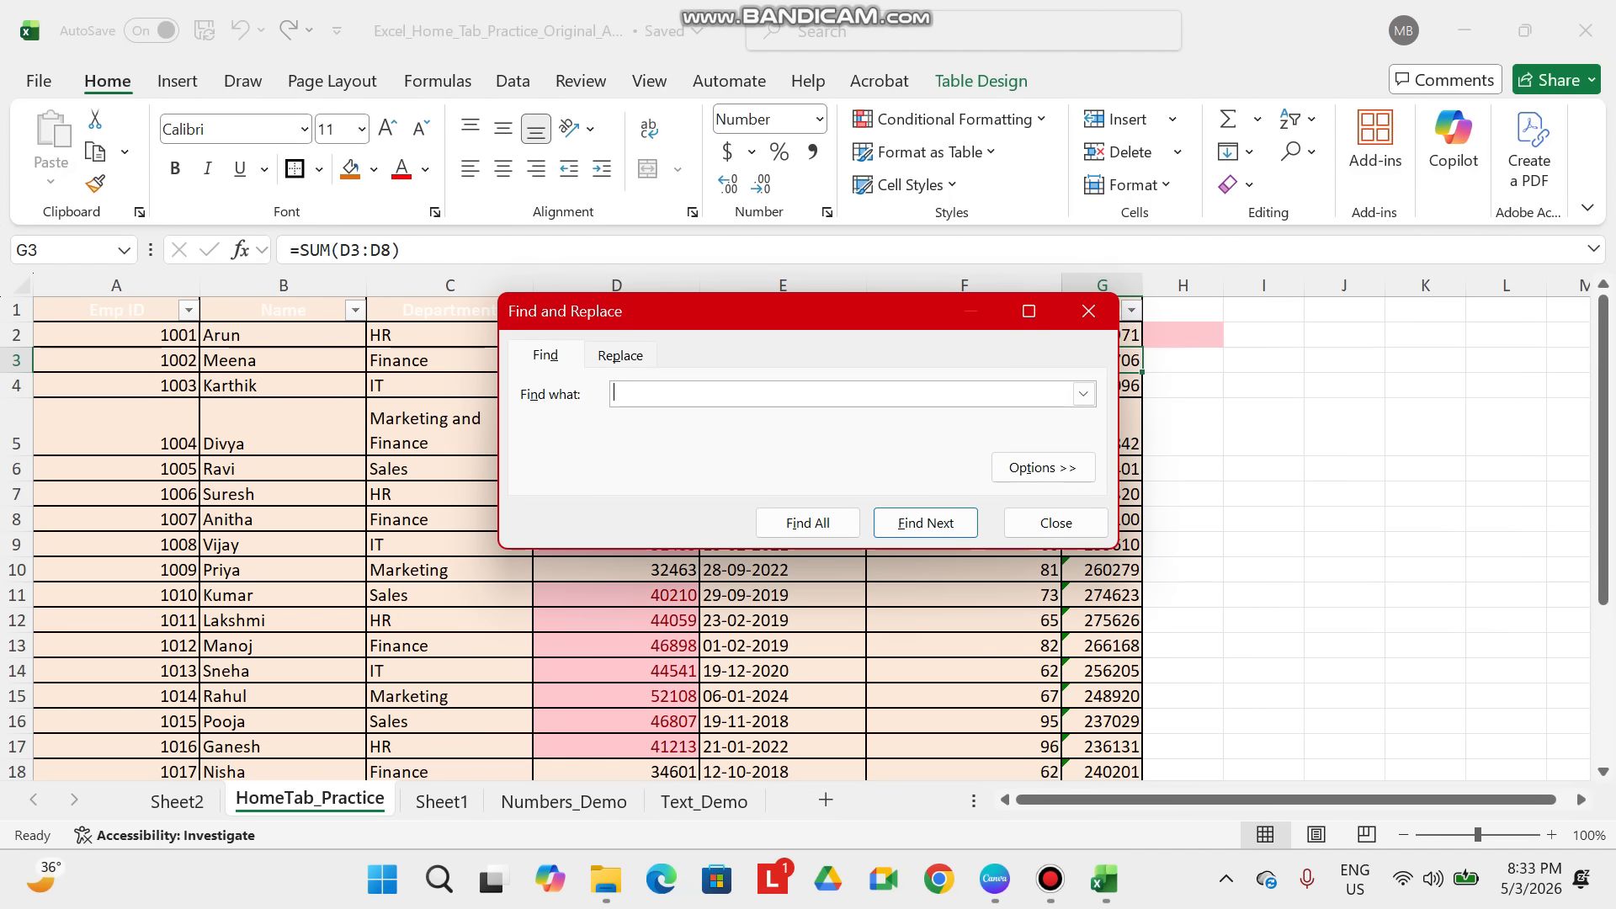
{"action": "type", "text": "Rahul"}
{"action": "key", "text": "Return"}
{"action": "key", "text": "Escape"}
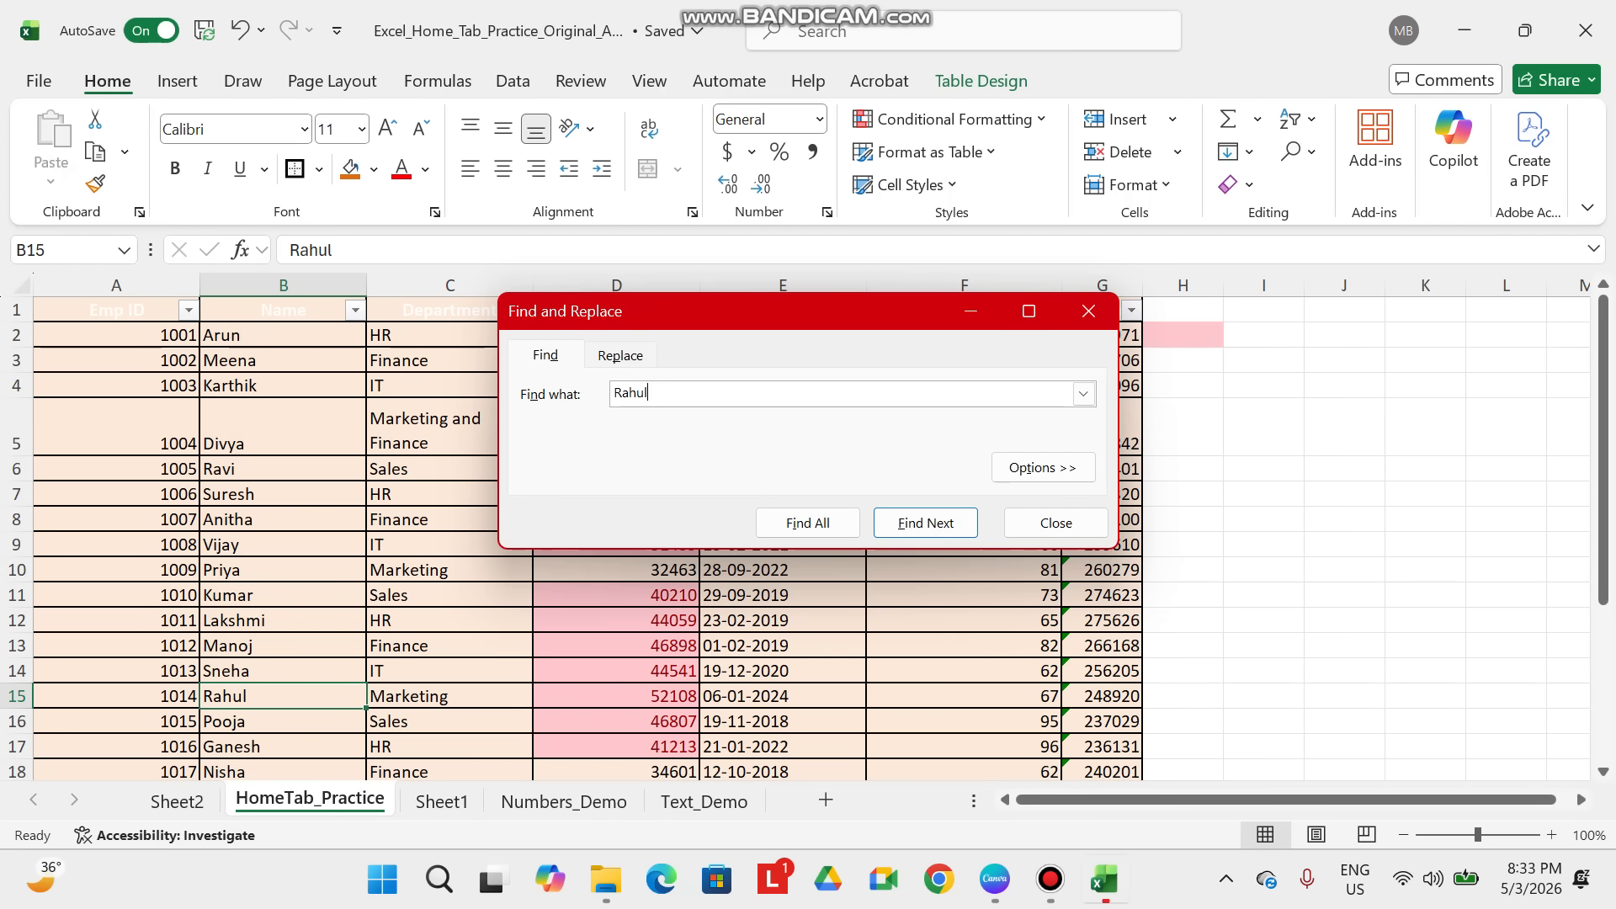
- Examine the found employee's record cell by cell across row 15, ending at the Emp ID in A15
{"action": "key", "text": "Left"}
{"action": "key", "text": "Right"}
{"action": "key", "text": "Right"}
{"action": "key", "text": "Right"}
{"action": "key", "text": "Right"}
{"action": "key", "text": "Right"}
{"action": "key", "text": "Right"}
{"action": "key", "text": "Right"}
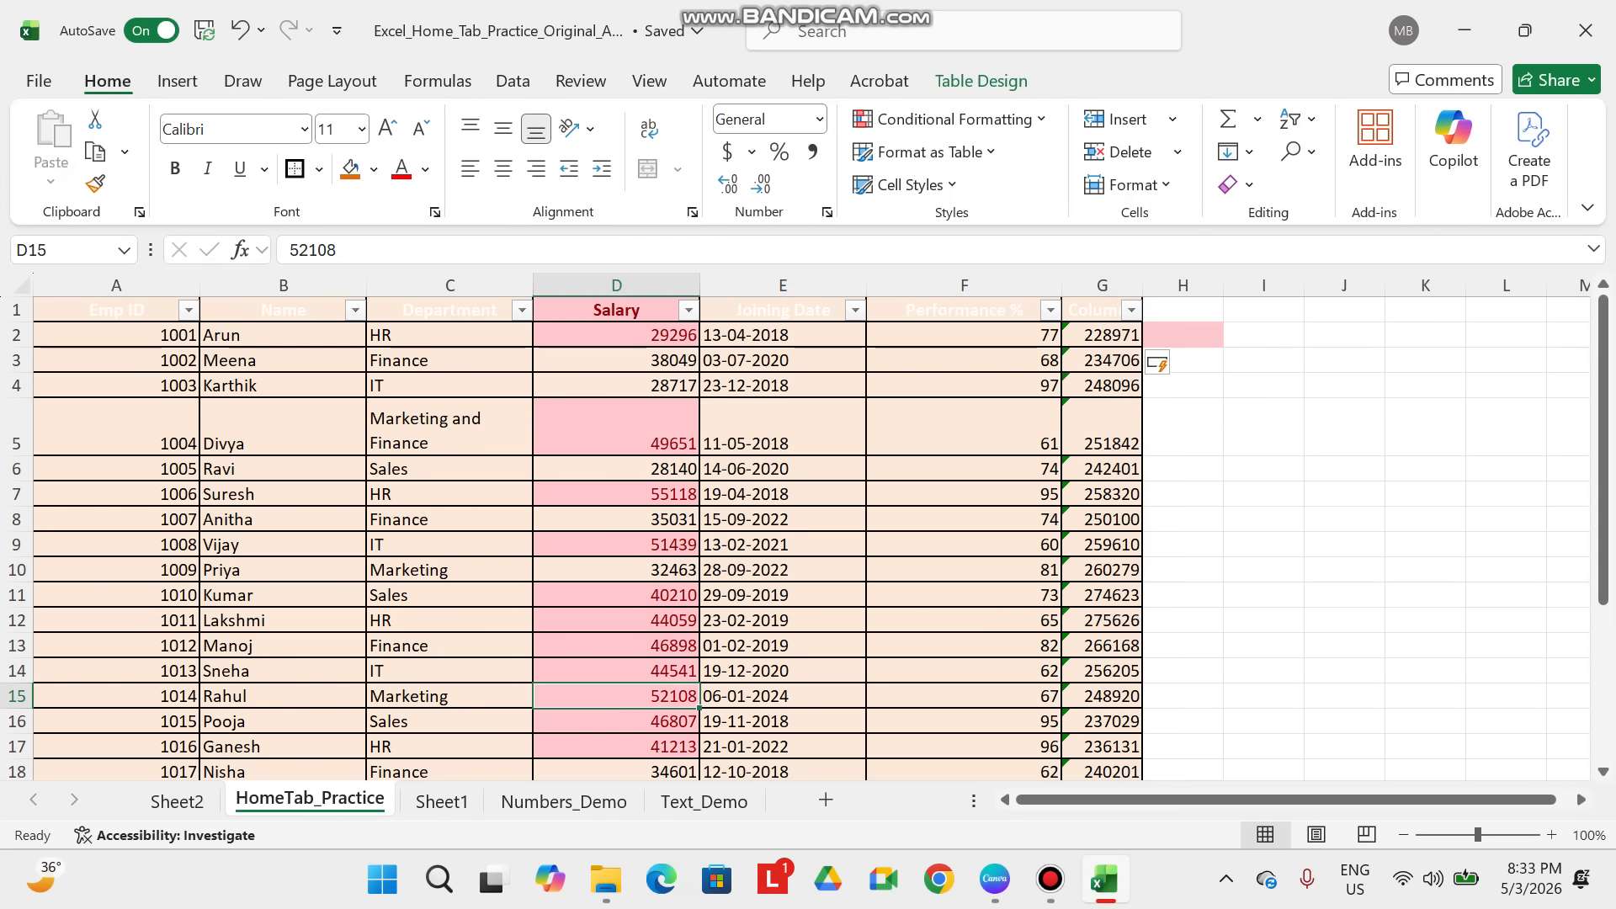
{"action": "key", "text": "Left"}
{"action": "key", "text": "Left"}
{"action": "key", "text": "Left"}
{"action": "key", "text": "Left"}
{"action": "key", "text": "Left"}
{"action": "key", "text": "Left"}
{"action": "key", "text": "Left"}
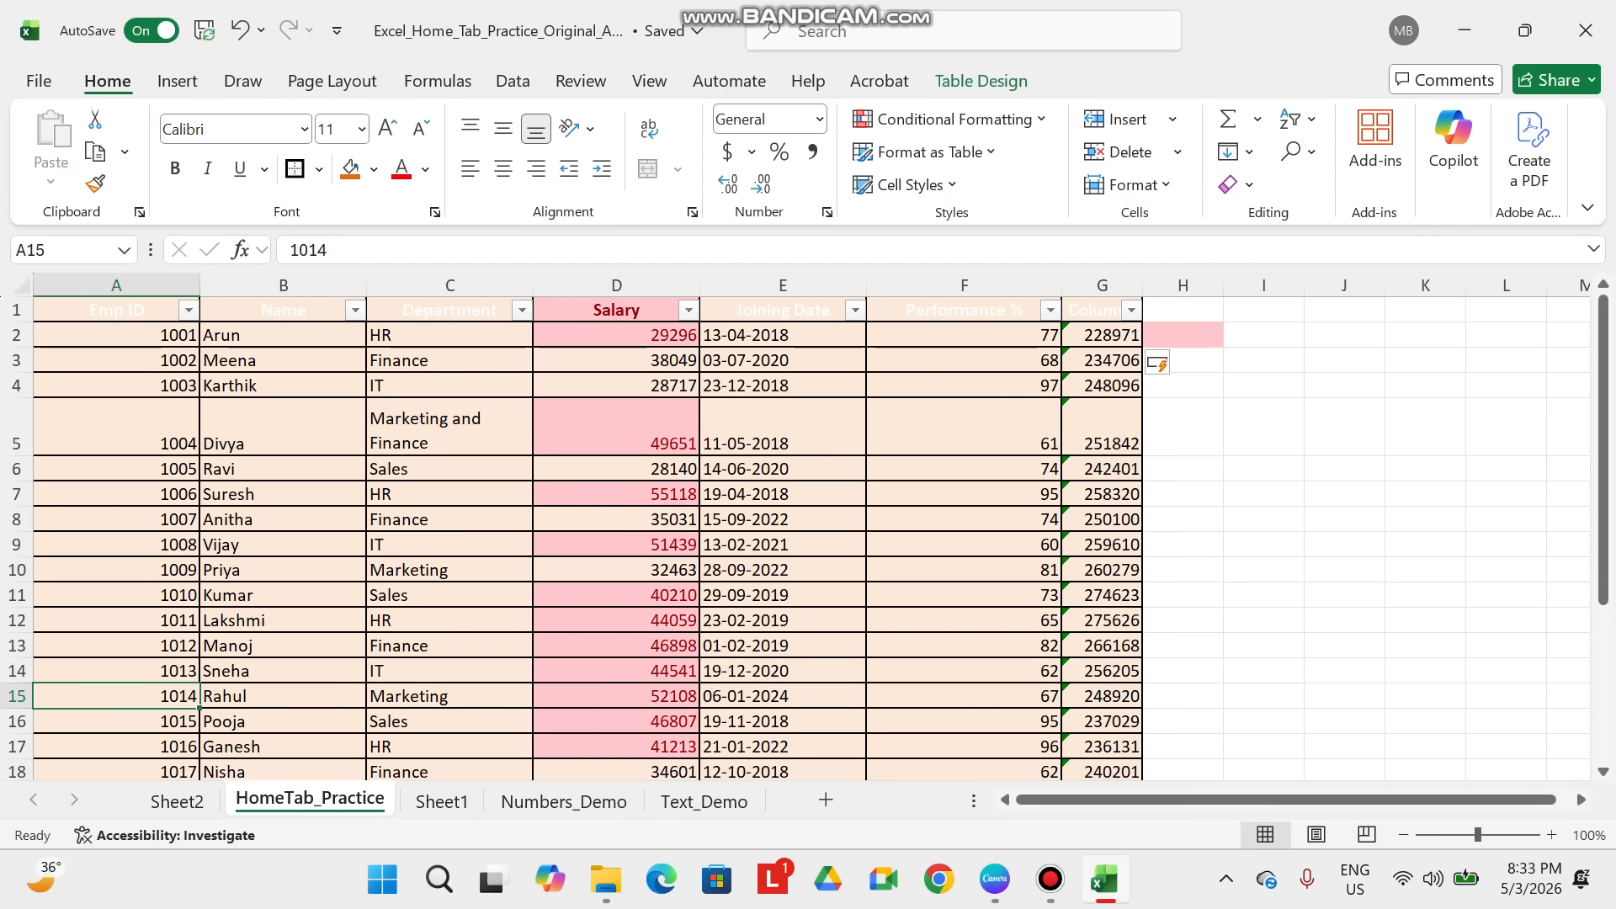
- Prepare a replacement of the searched first name with the employee's full name and close the dialog without replacing
{"action": "left_click", "coordinate": [1300, 152]}
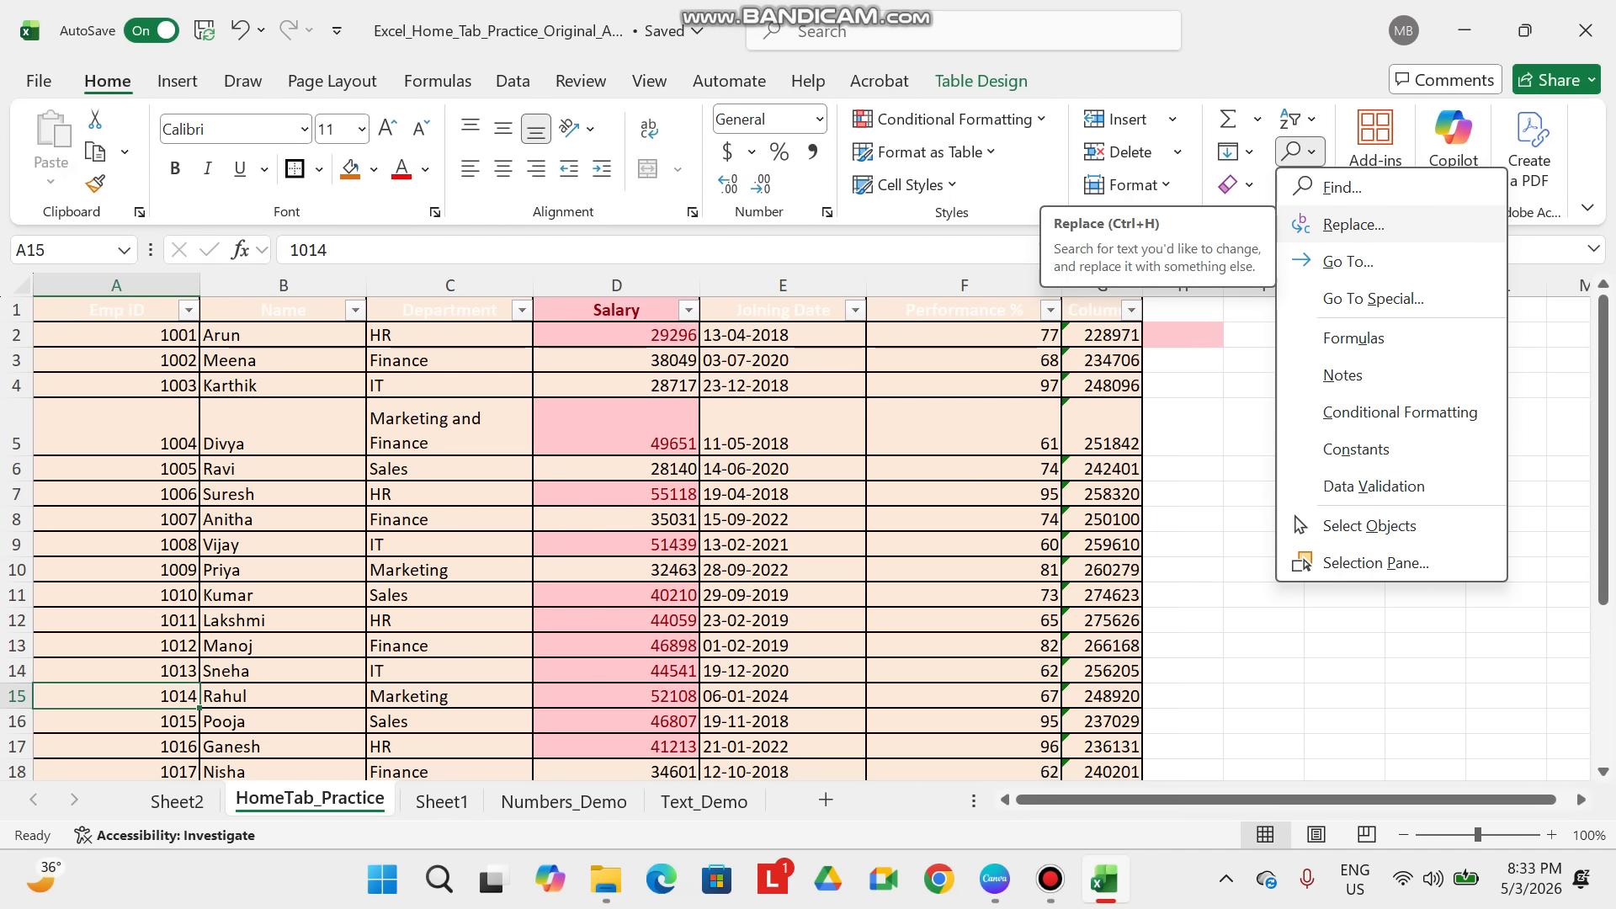
{"action": "key", "text": "Escape"}
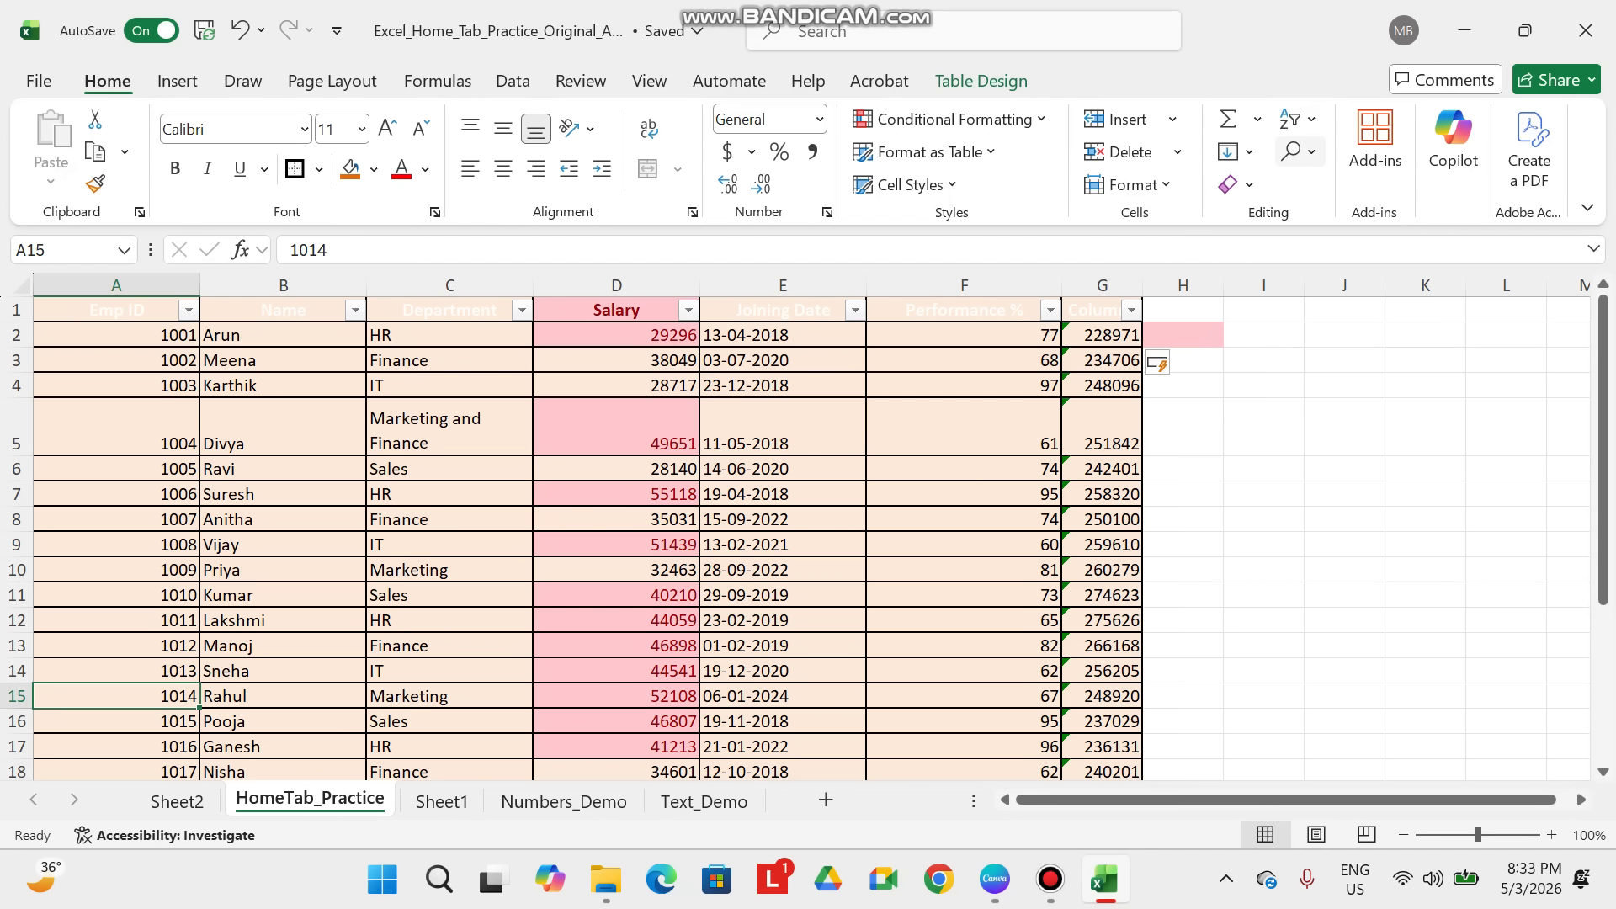
{"action": "left_click", "coordinate": [1299, 152]}
{"action": "left_click", "coordinate": [1354, 225]}
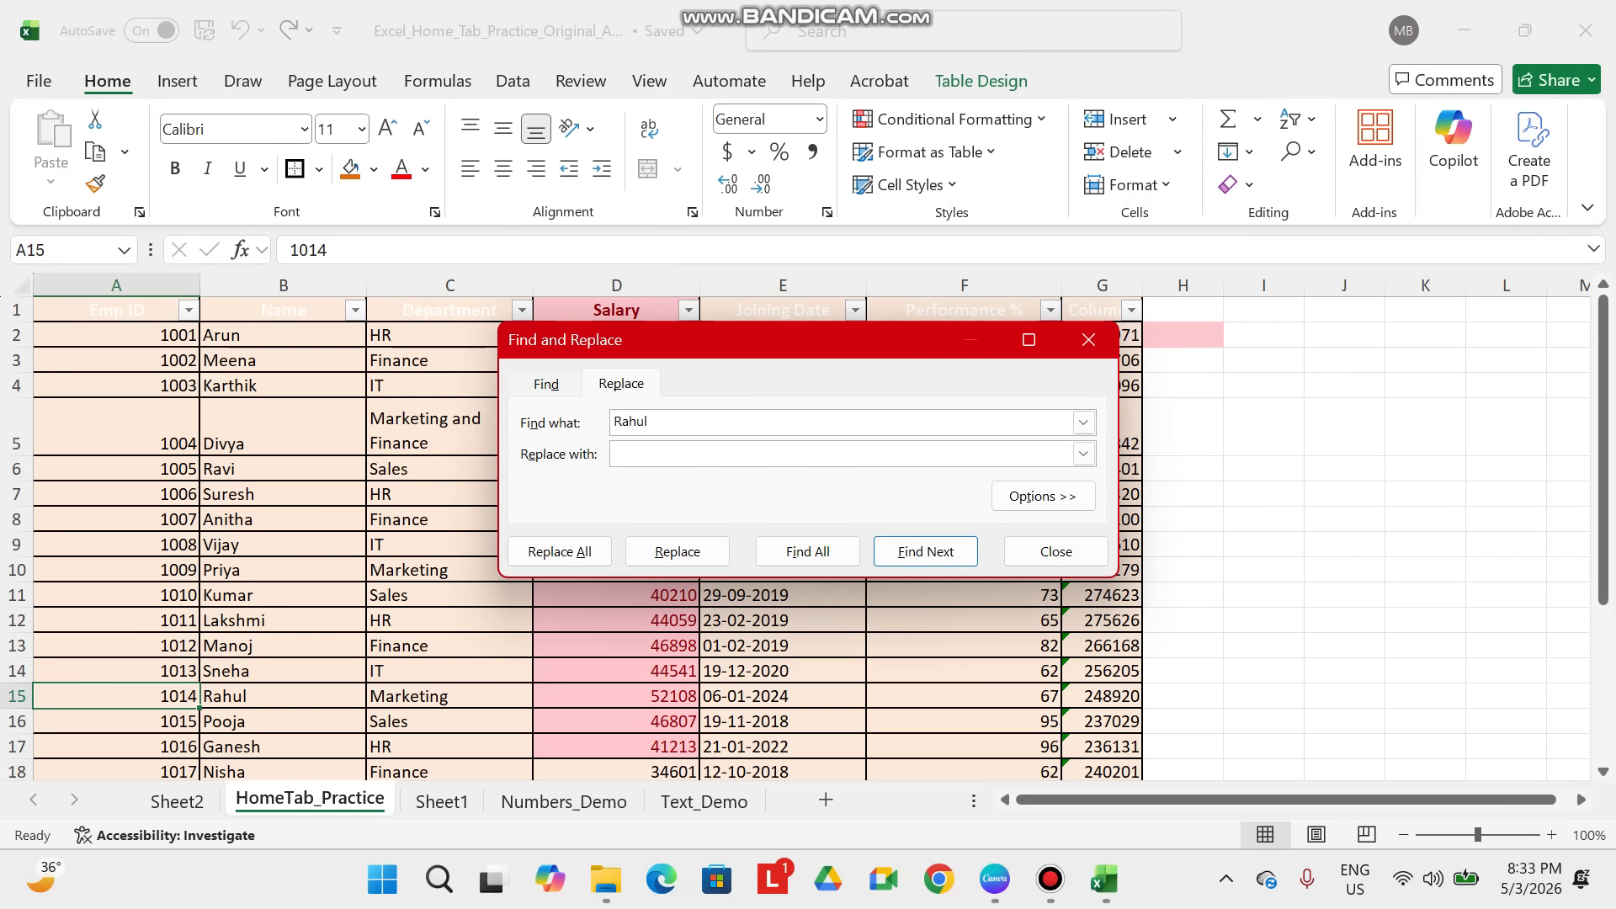
{"action": "type", "text": "Rahul Kumar"}
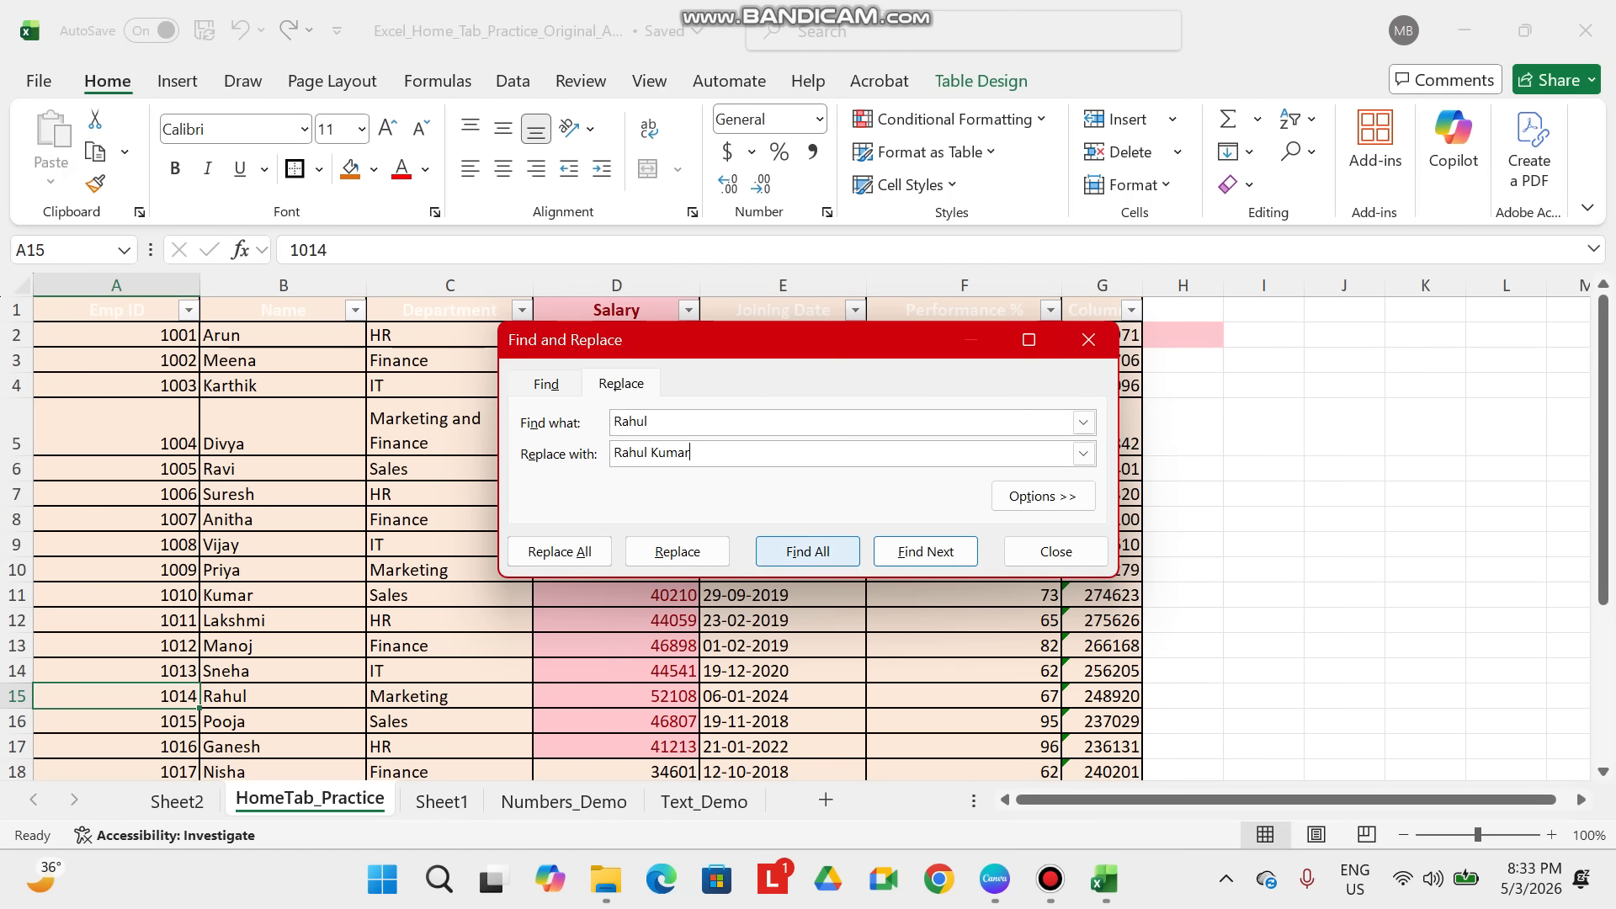
{"action": "left_click", "coordinate": [1055, 552]}
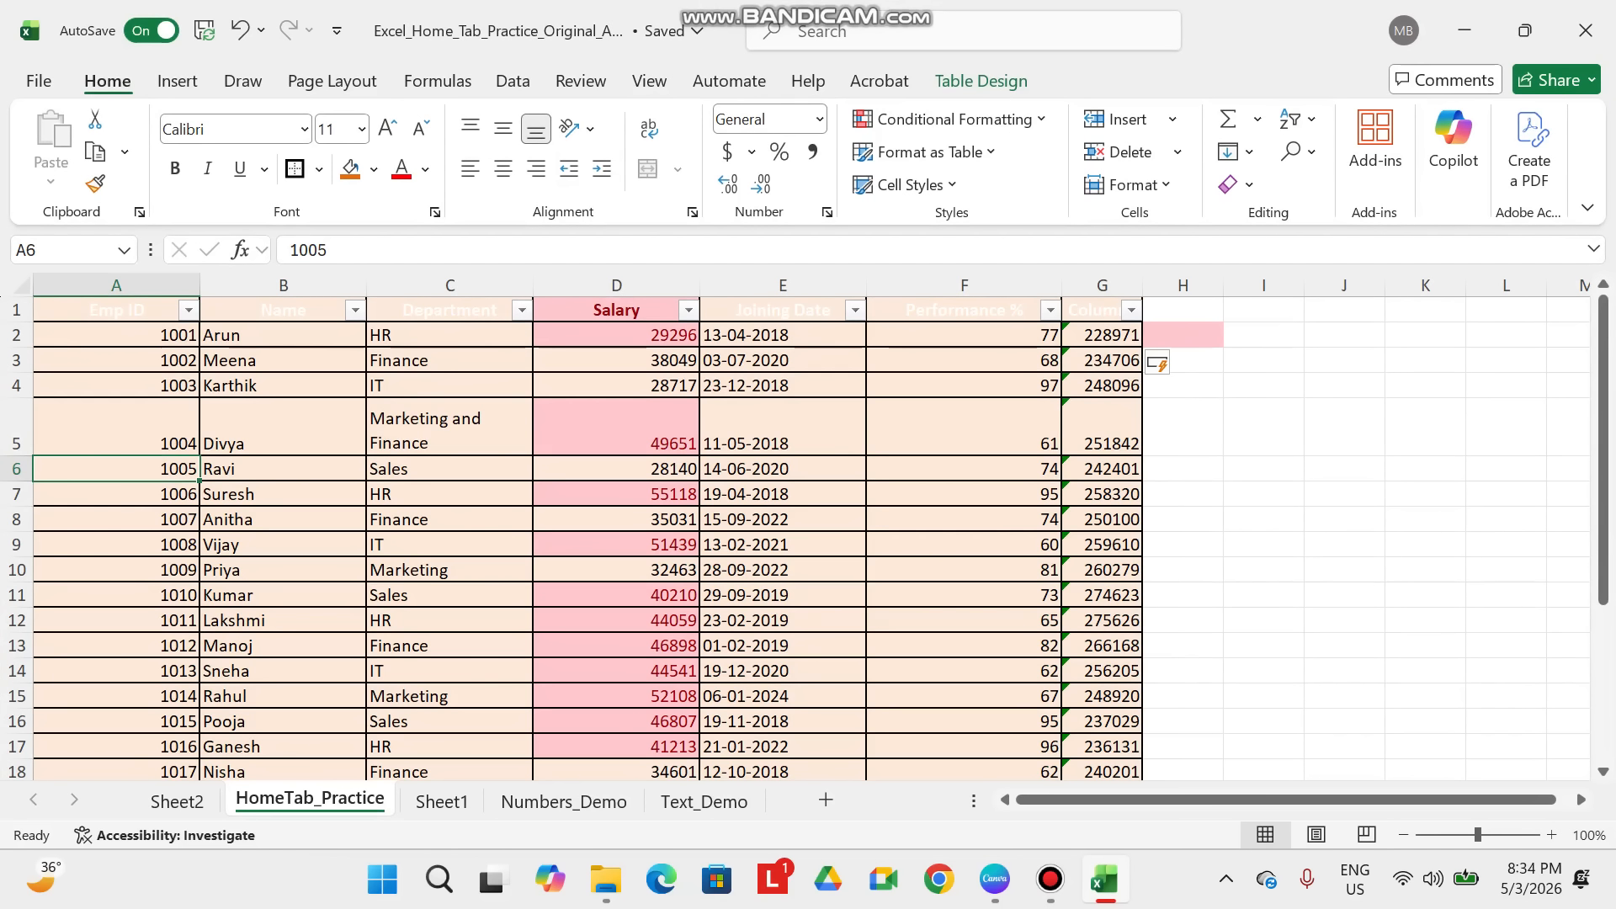
{"action": "left_click", "coordinate": [116, 335]}
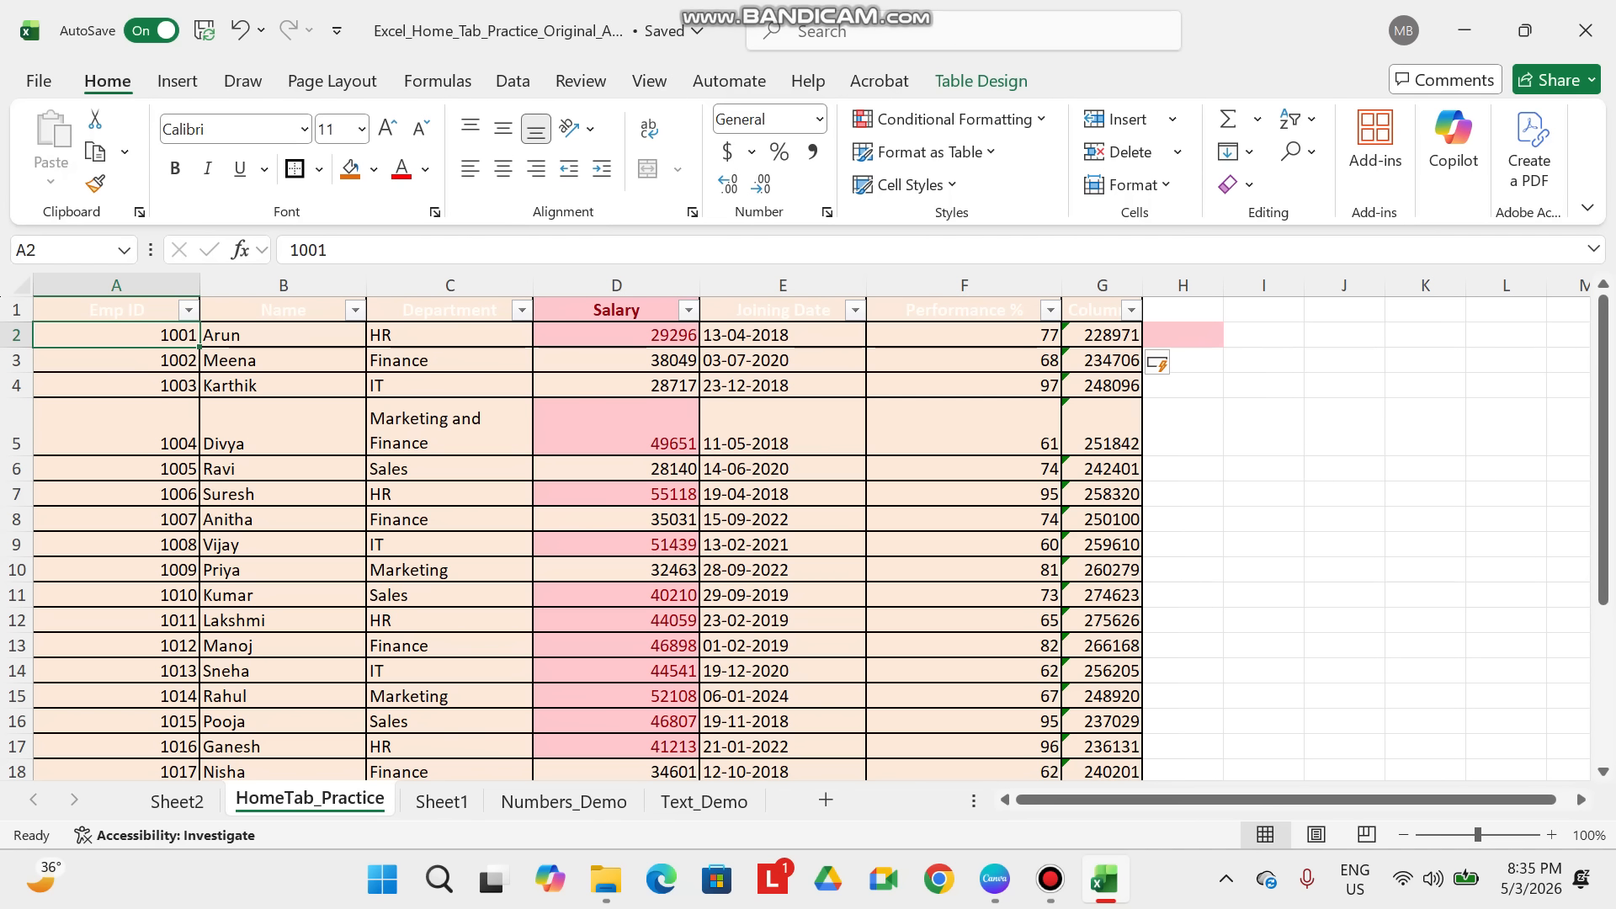
{"action": "left_click", "coordinate": [116, 469]}
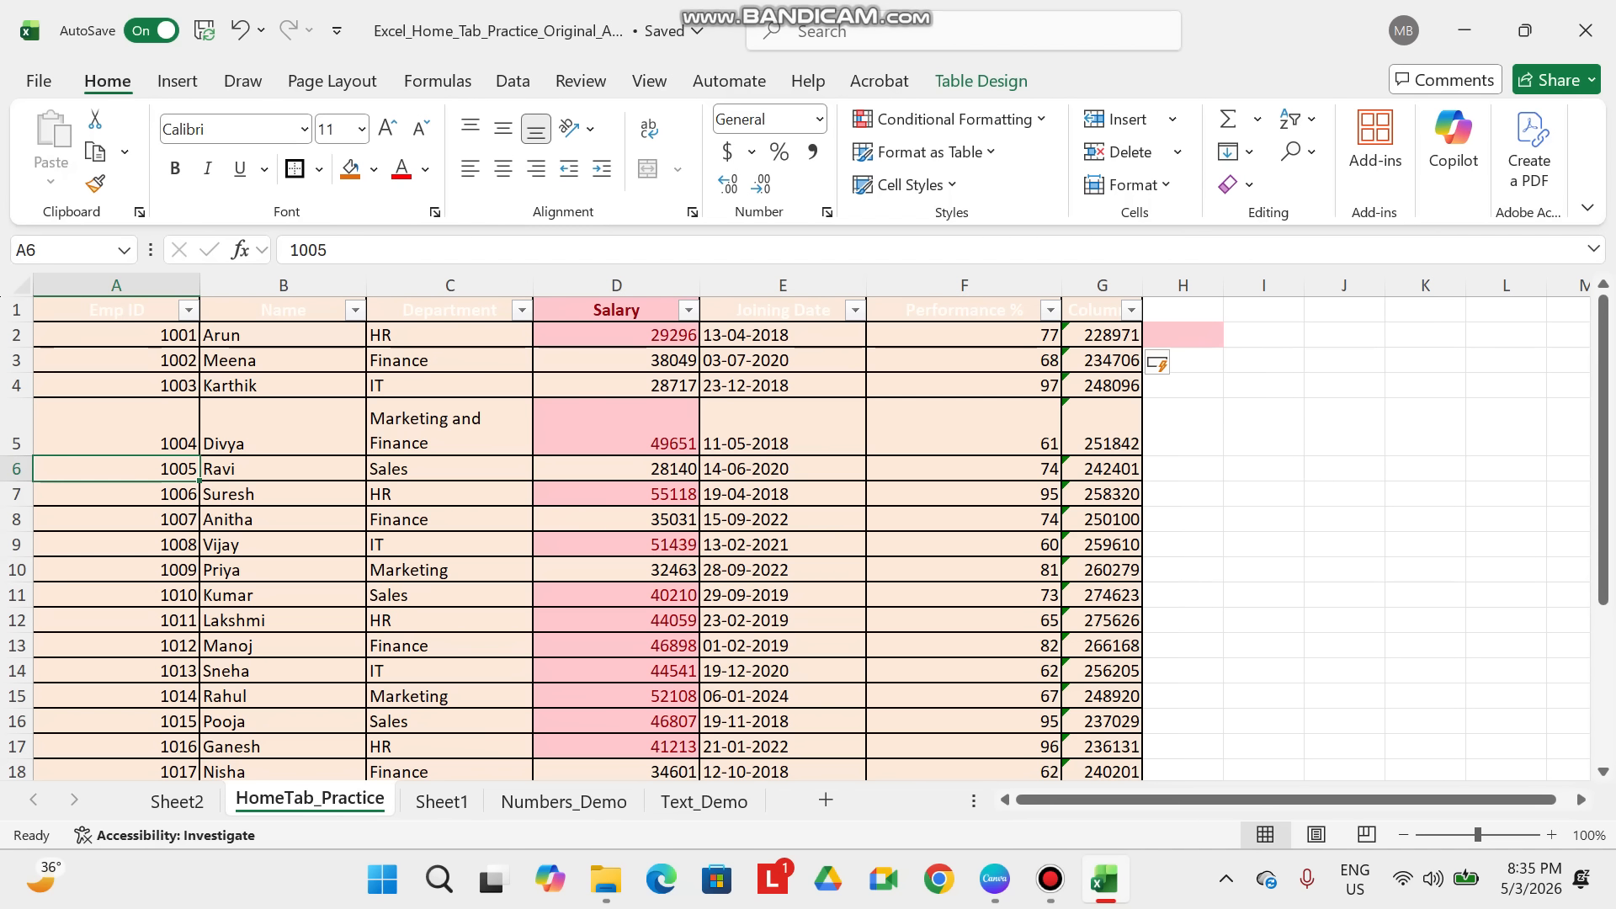